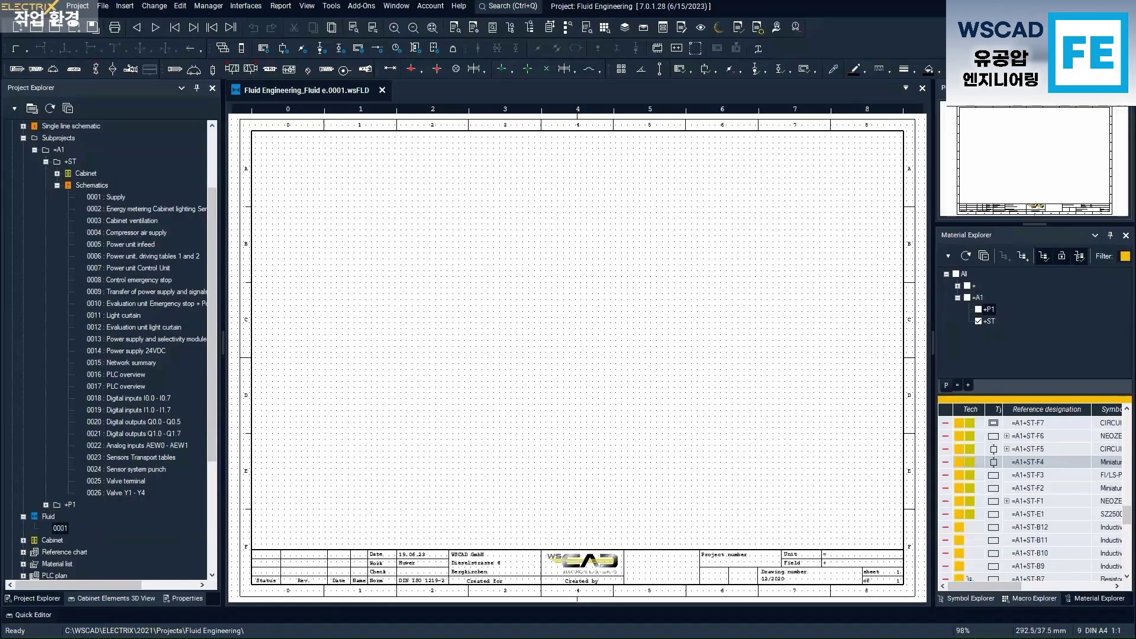
Dock the Preview window beside the drawing area and return it to its place above the Material Explorer
{"action": "left_click_drag", "start_coordinate": [944, 87], "coordinate": [532, 335]}
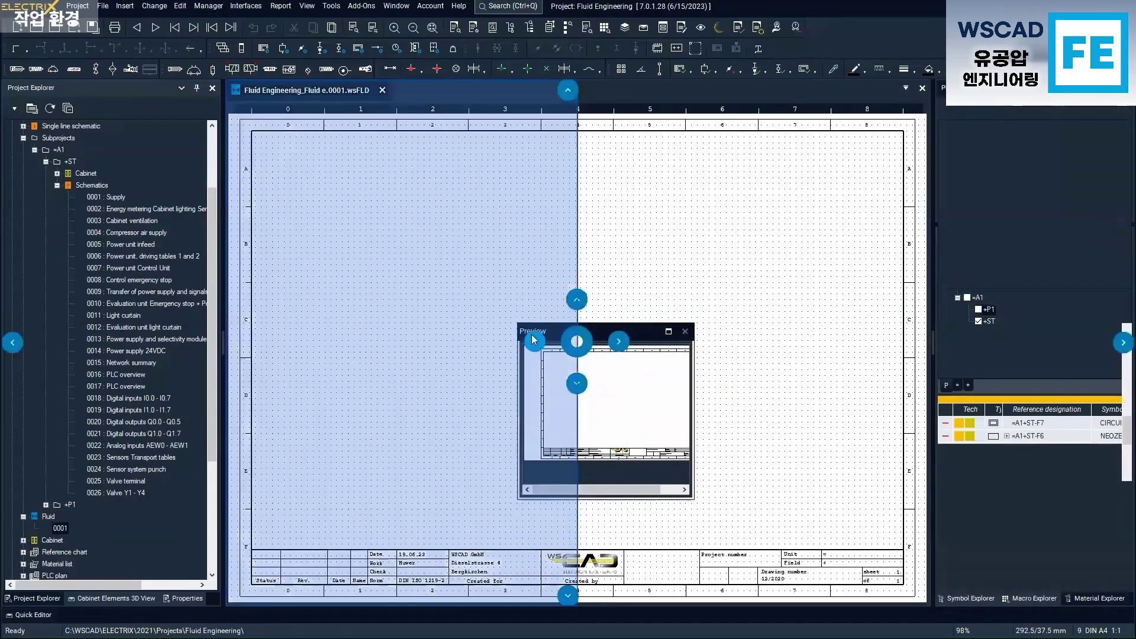
{"action": "left_click_drag", "start_coordinate": [532, 335], "coordinate": [532, 335]}
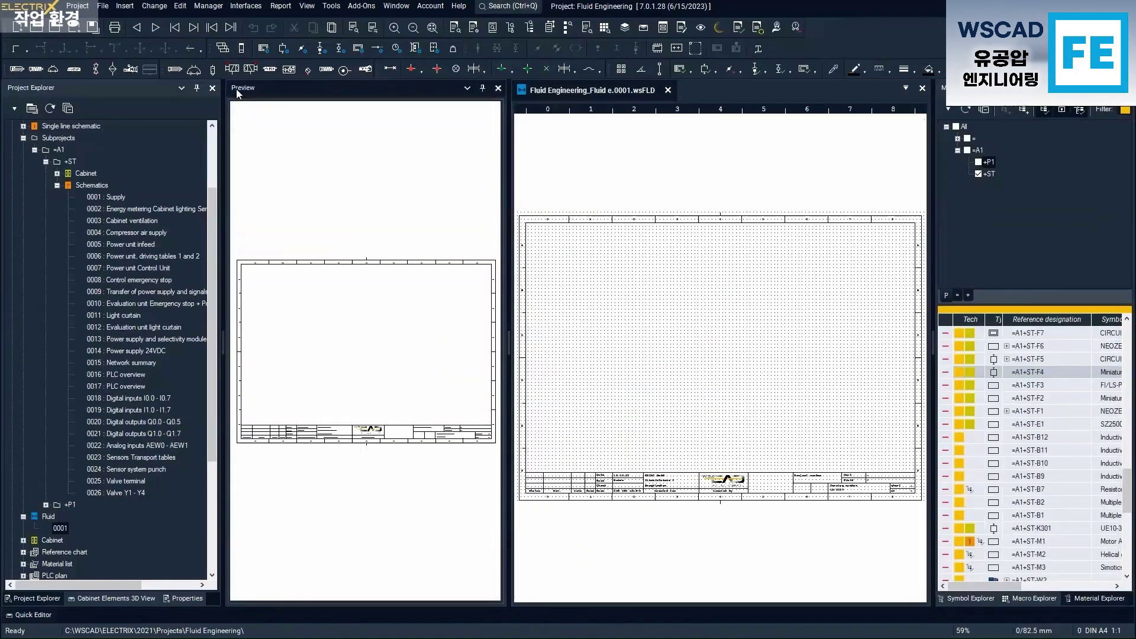
{"action": "left_click_drag", "start_coordinate": [236, 89], "coordinate": [1035, 300]}
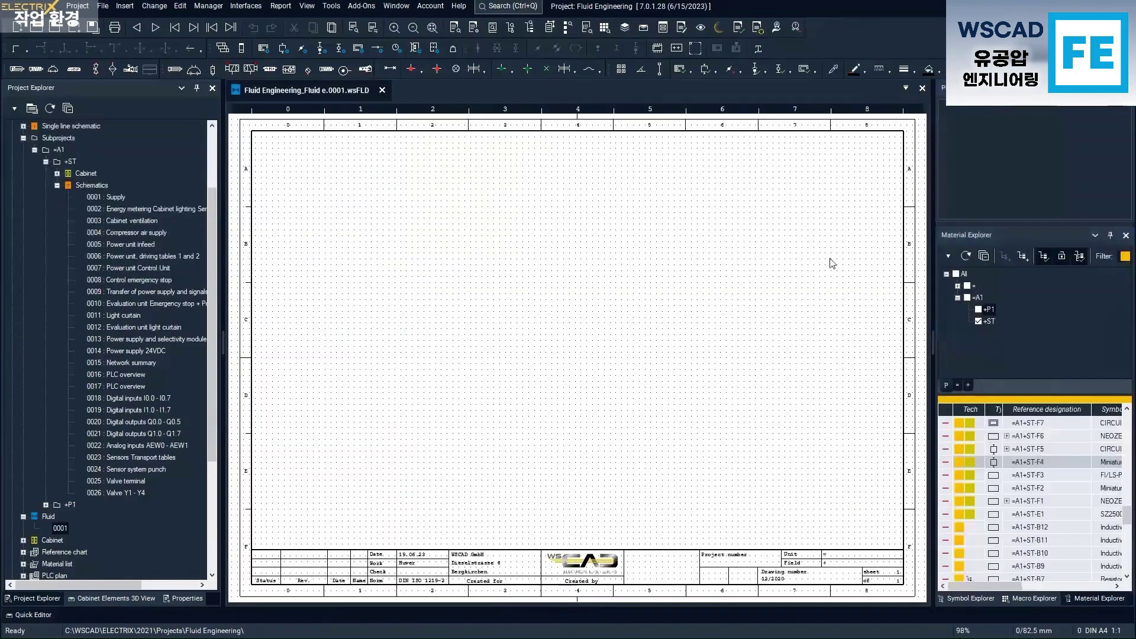
Look through the available work area layouts, including Electrical Engineering and Fluid Engineering
{"action": "left_click", "coordinate": [309, 6]}
{"action": "mouse_move", "coordinate": [358, 404]}
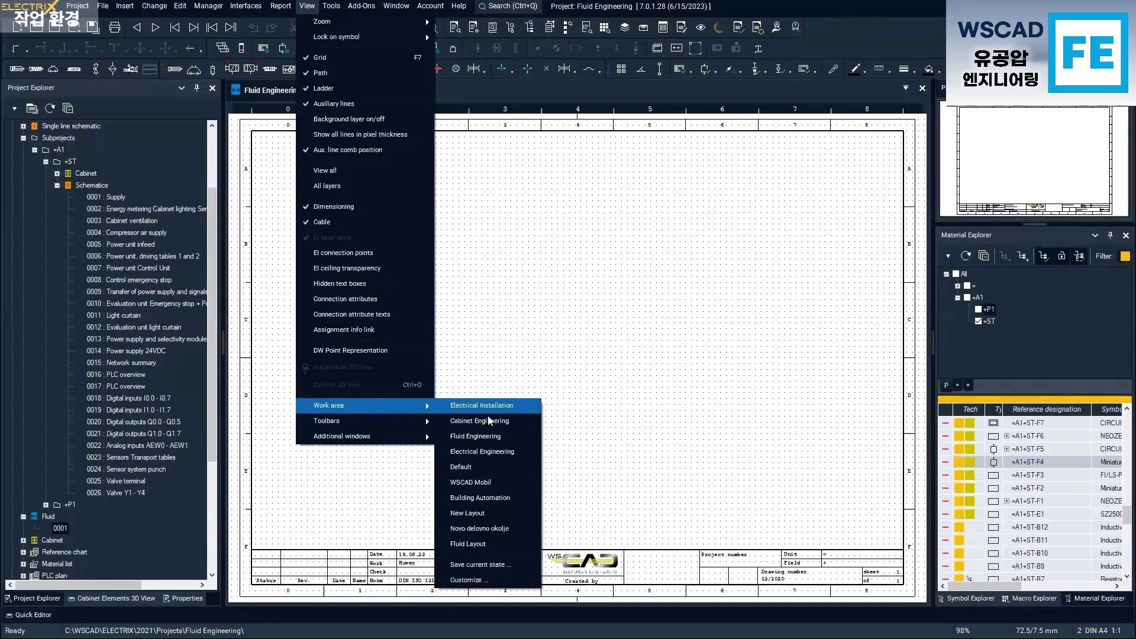
{"action": "left_click", "coordinate": [494, 453]}
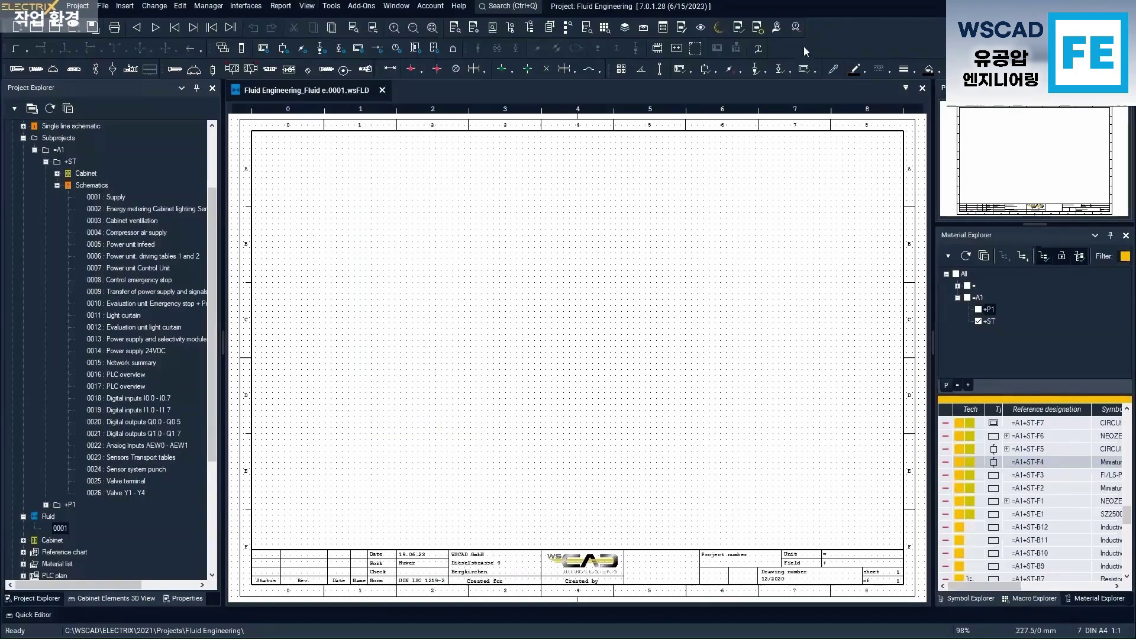
Switch the display of the Hydraulics and Pneumatics toolbars off and back on
{"action": "right_click", "coordinate": [804, 46]}
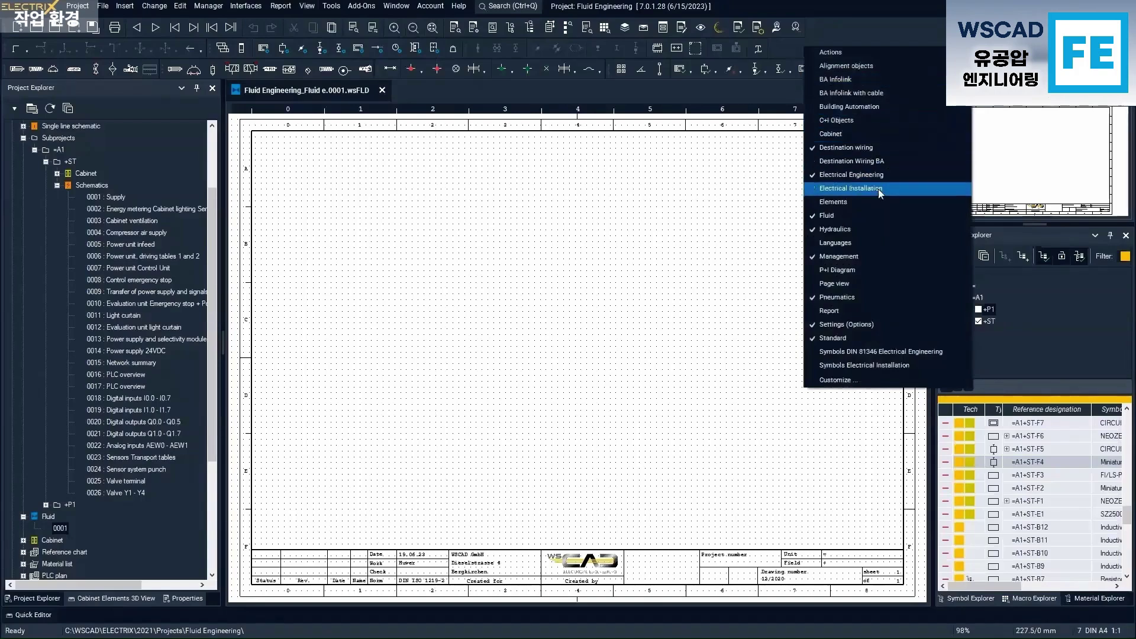
{"action": "left_click", "coordinate": [872, 228]}
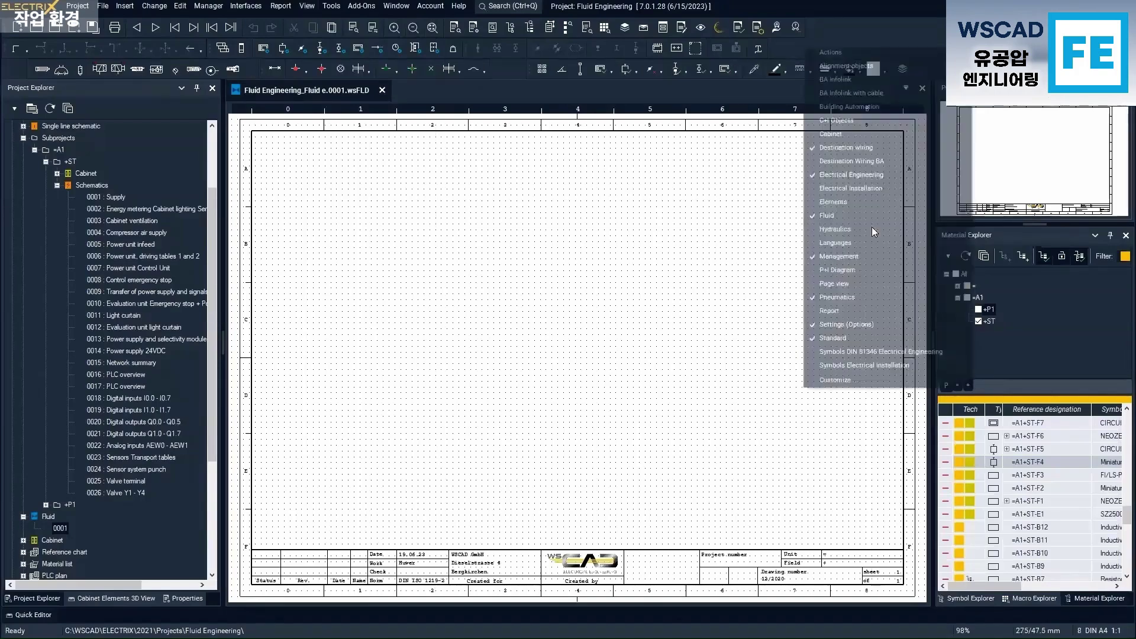
{"action": "left_click", "coordinate": [865, 296]}
{"action": "left_click", "coordinate": [864, 295]}
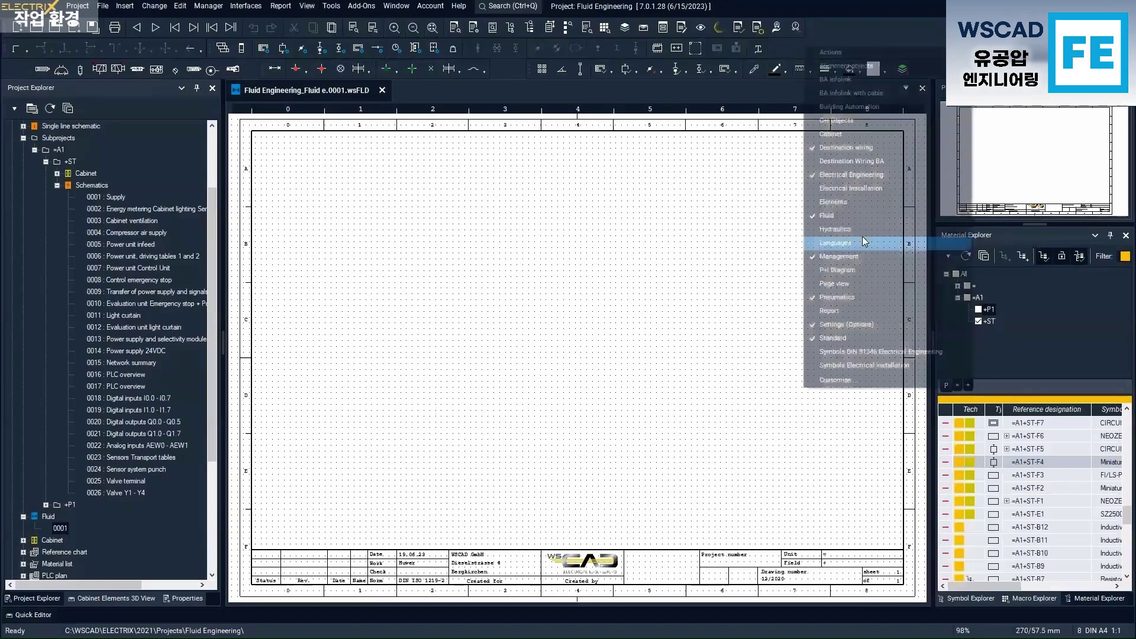
{"action": "left_click", "coordinate": [862, 233]}
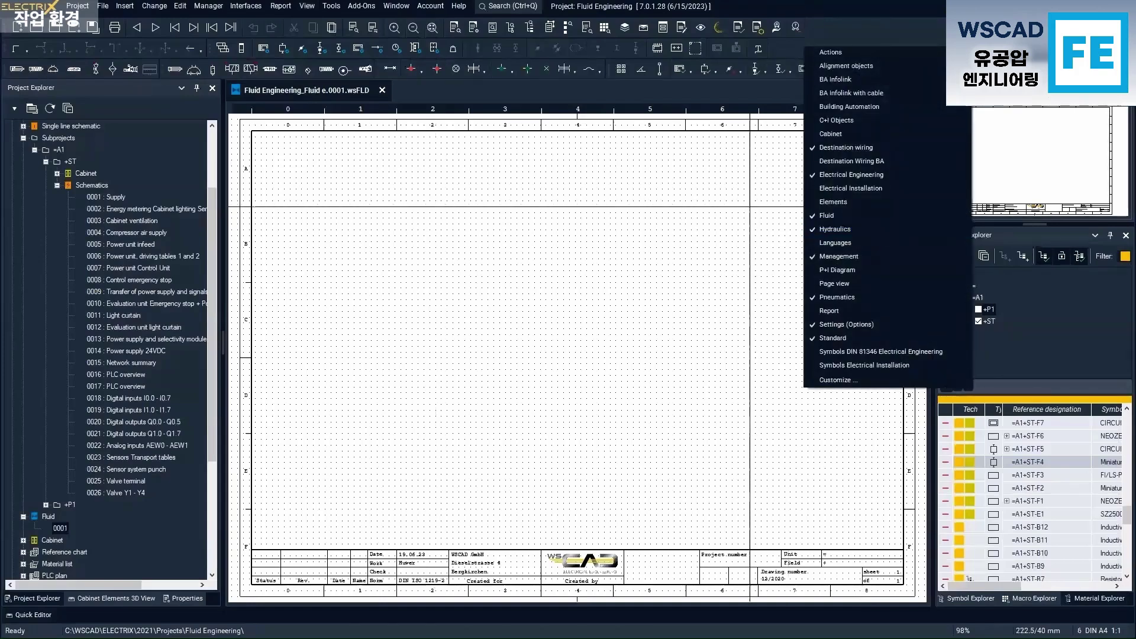
{"action": "left_click", "coordinate": [749, 206]}
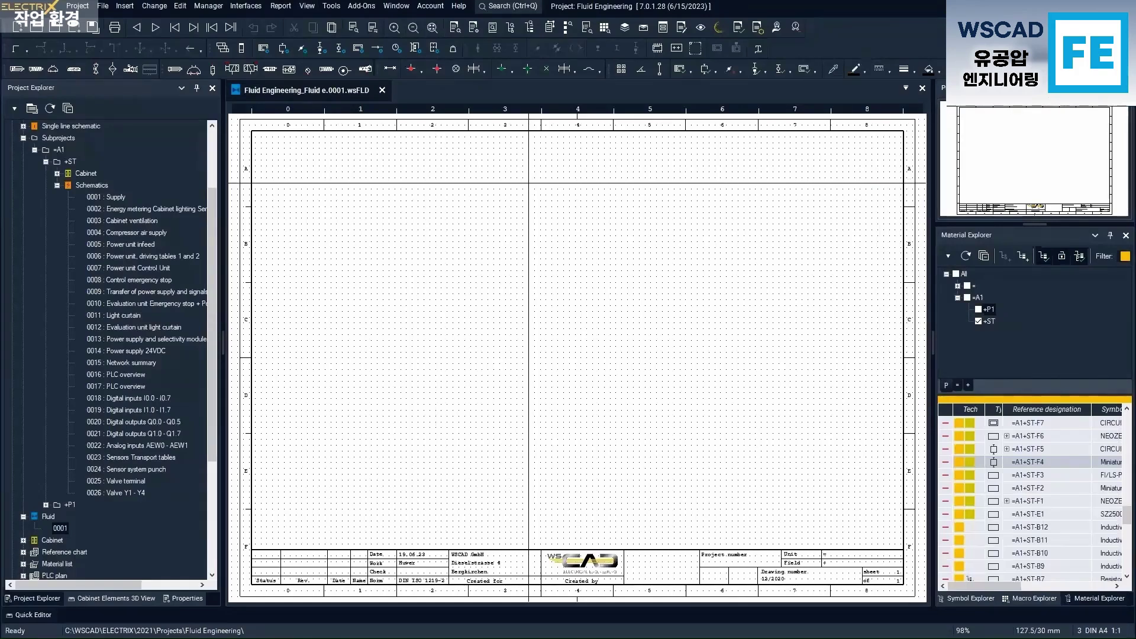
Open the wscaduniverse.com parts library, list the Festo parts and expand their Fluid Engineering category
{"action": "left_click", "coordinate": [719, 26]}
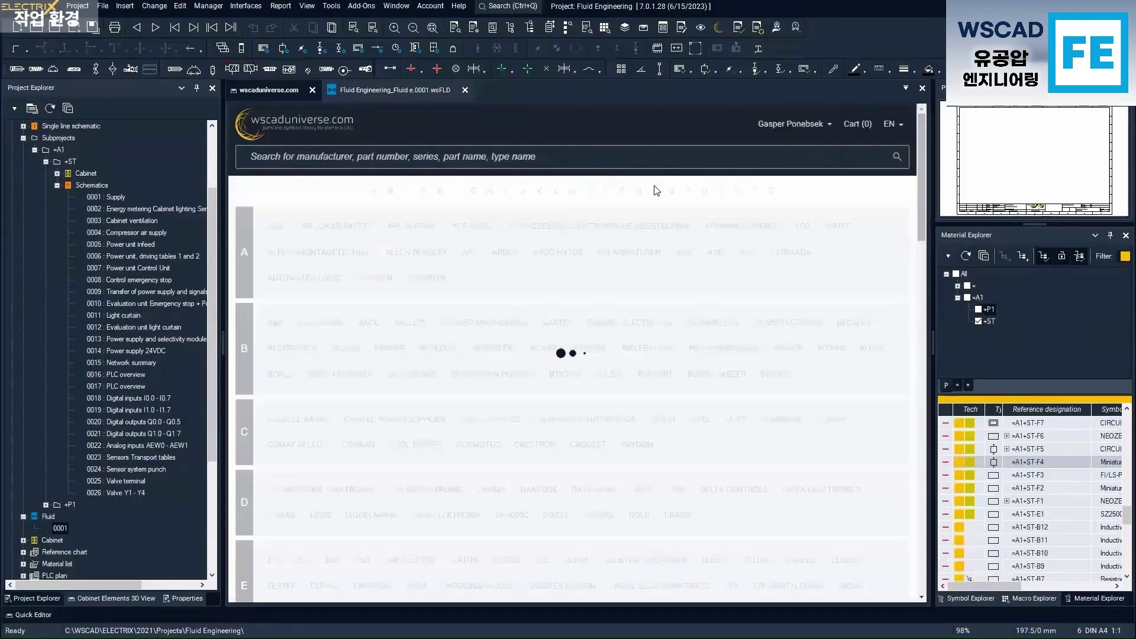
{"action": "scroll", "coordinate": [472, 353], "scroll_direction": "down", "scroll_amount": 2}
{"action": "scroll", "coordinate": [472, 352], "scroll_direction": "down", "scroll_amount": 1}
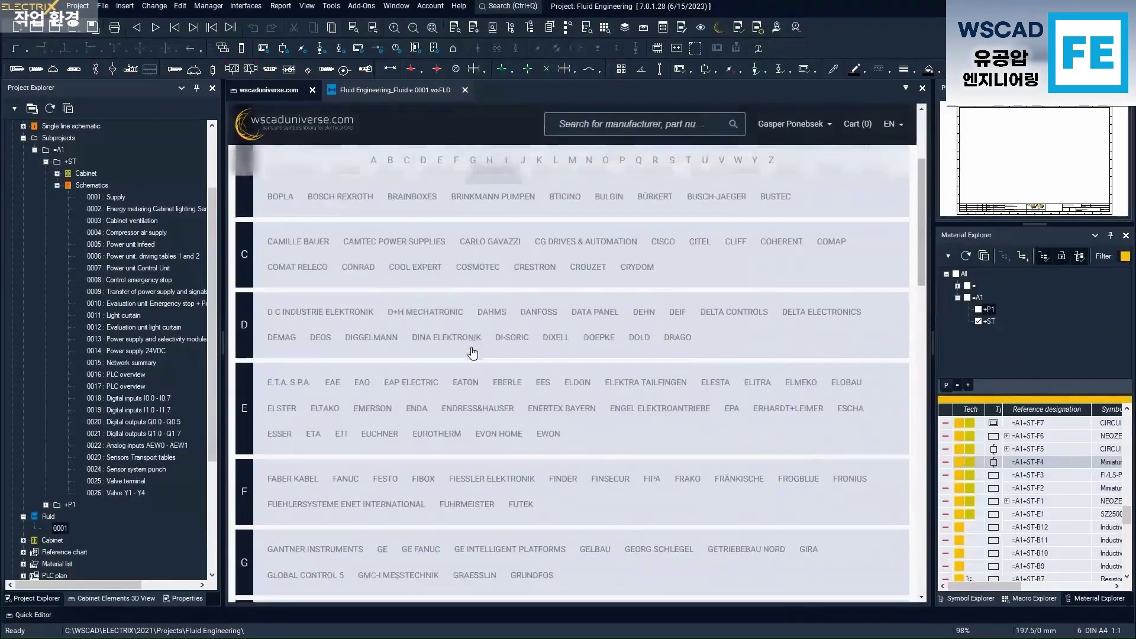
{"action": "left_click", "coordinate": [393, 482]}
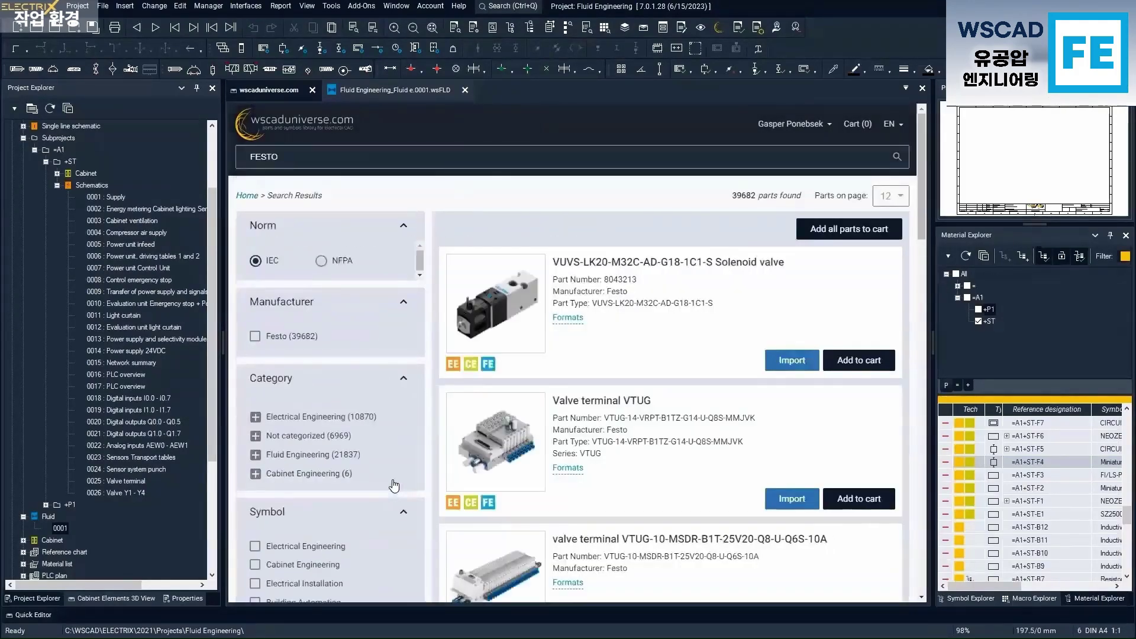
{"action": "left_click", "coordinate": [255, 455]}
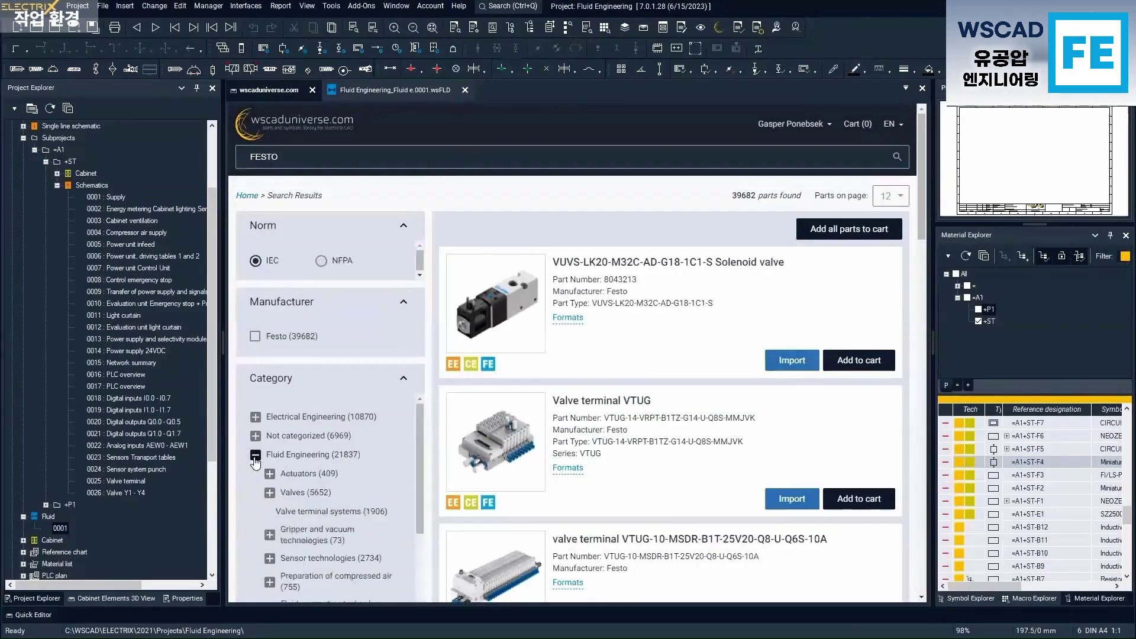
{"action": "scroll", "coordinate": [371, 482], "scroll_direction": "down", "scroll_amount": 1}
{"action": "scroll", "coordinate": [370, 481], "scroll_direction": "up", "scroll_amount": 1}
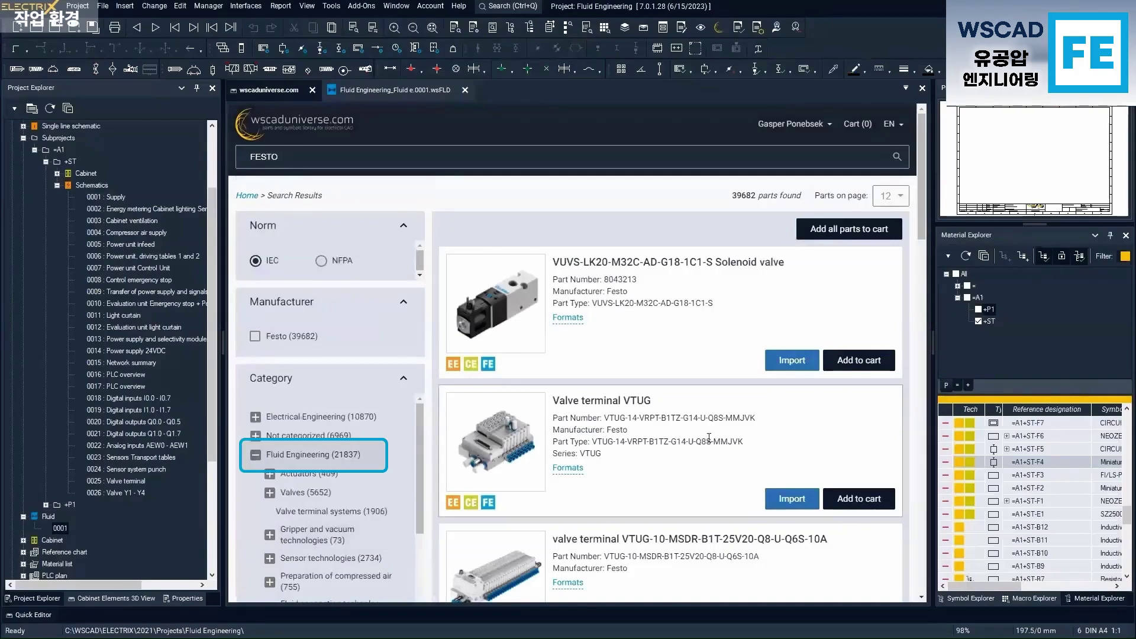
Add the Festo solenoid valve VUVS-LK20, valve terminals VTUG-14 and VTUG-10, and solenoid valve VMPA1-M1H-D-M7-PI to the cart
{"action": "left_click", "coordinate": [864, 362]}
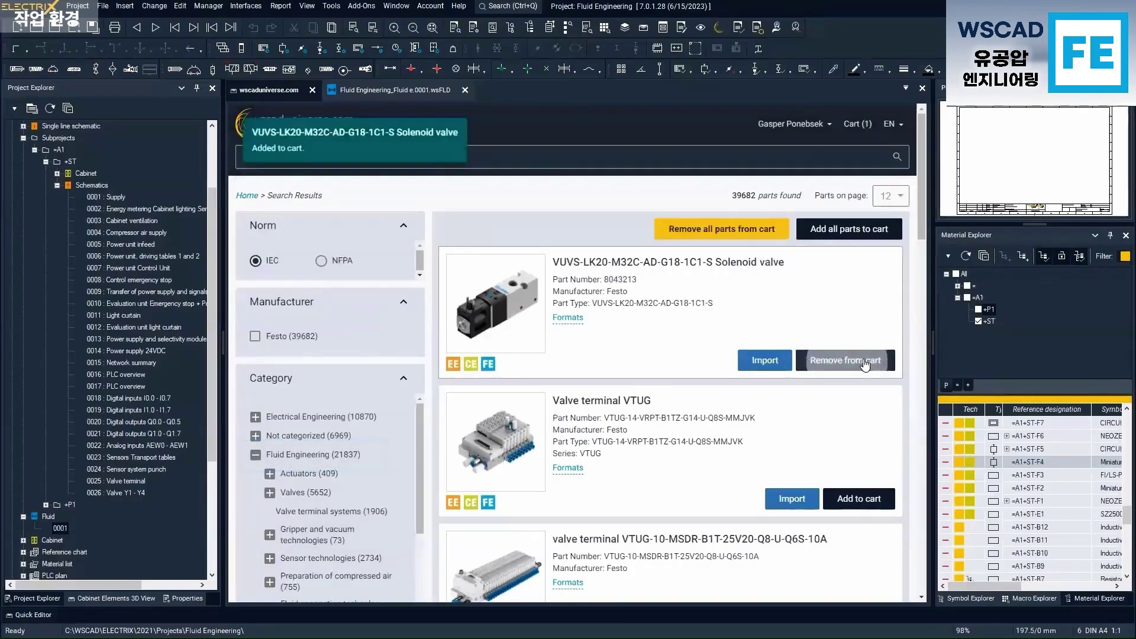
{"action": "left_click", "coordinate": [863, 500]}
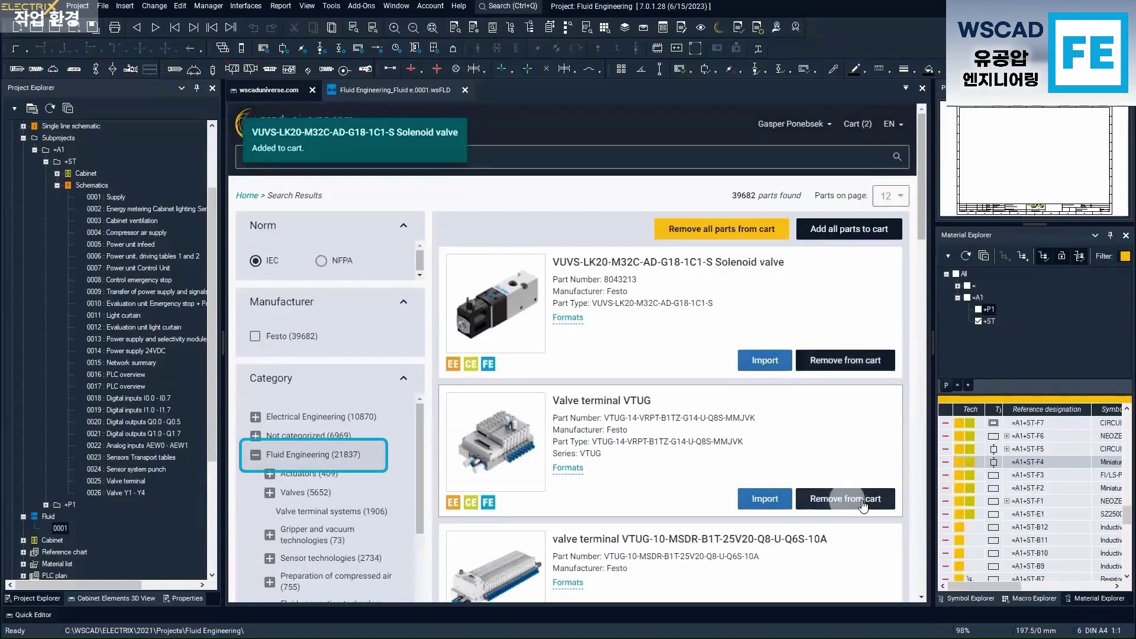
{"action": "scroll", "coordinate": [864, 582], "scroll_direction": "down", "scroll_amount": 1}
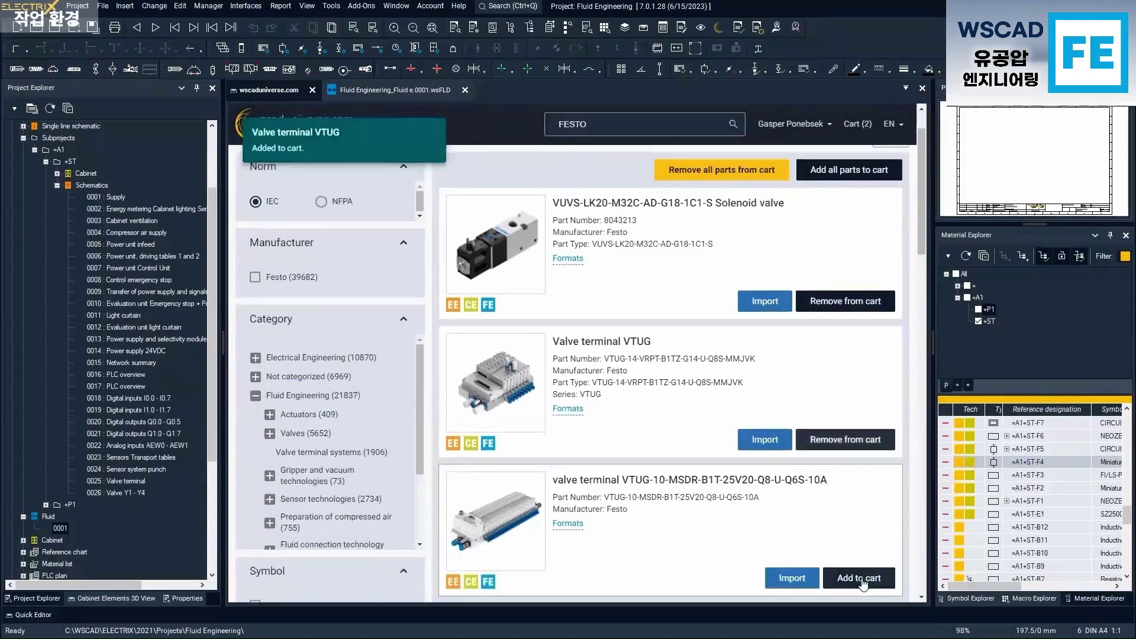
{"action": "left_click", "coordinate": [864, 578]}
{"action": "scroll", "coordinate": [864, 583], "scroll_direction": "down", "scroll_amount": 2}
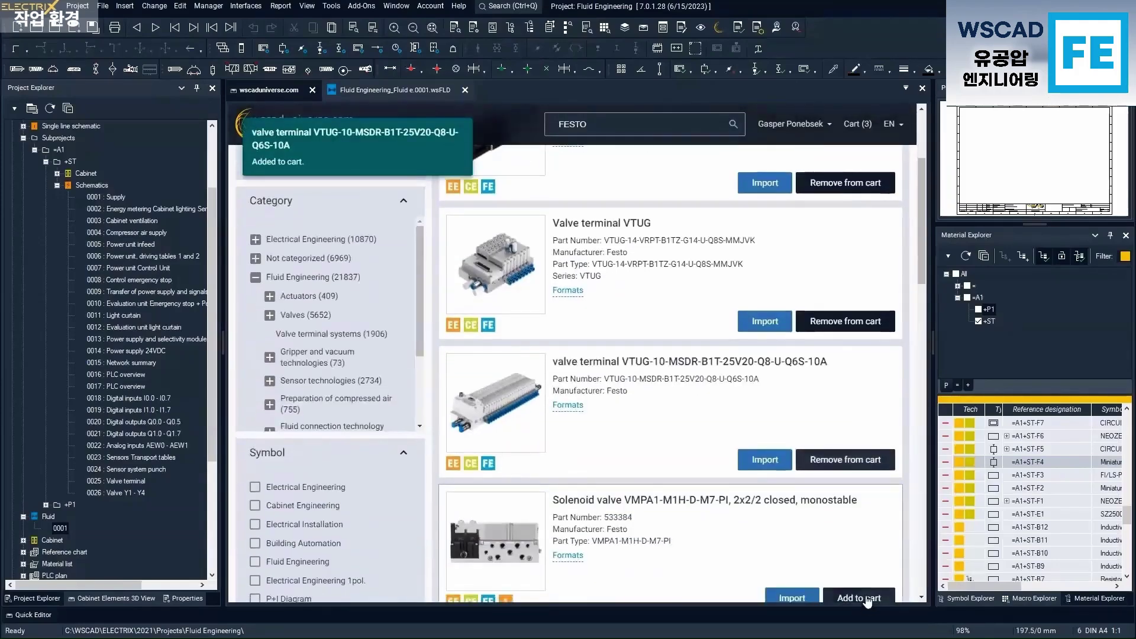
{"action": "left_click", "coordinate": [863, 597]}
{"action": "scroll", "coordinate": [755, 441], "scroll_direction": "up", "scroll_amount": 3}
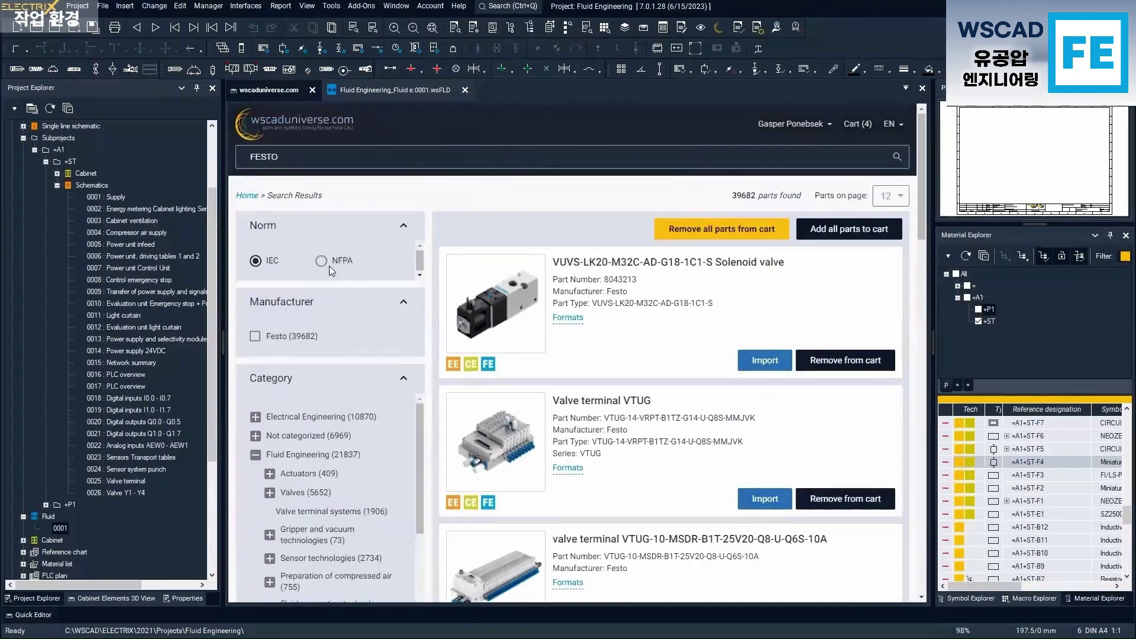
Return to the manufacturer list, open the SMC parts and examine their Fluid Engineering subcategories
{"action": "left_click", "coordinate": [246, 196]}
{"action": "scroll", "coordinate": [524, 317], "scroll_direction": "down", "scroll_amount": 10}
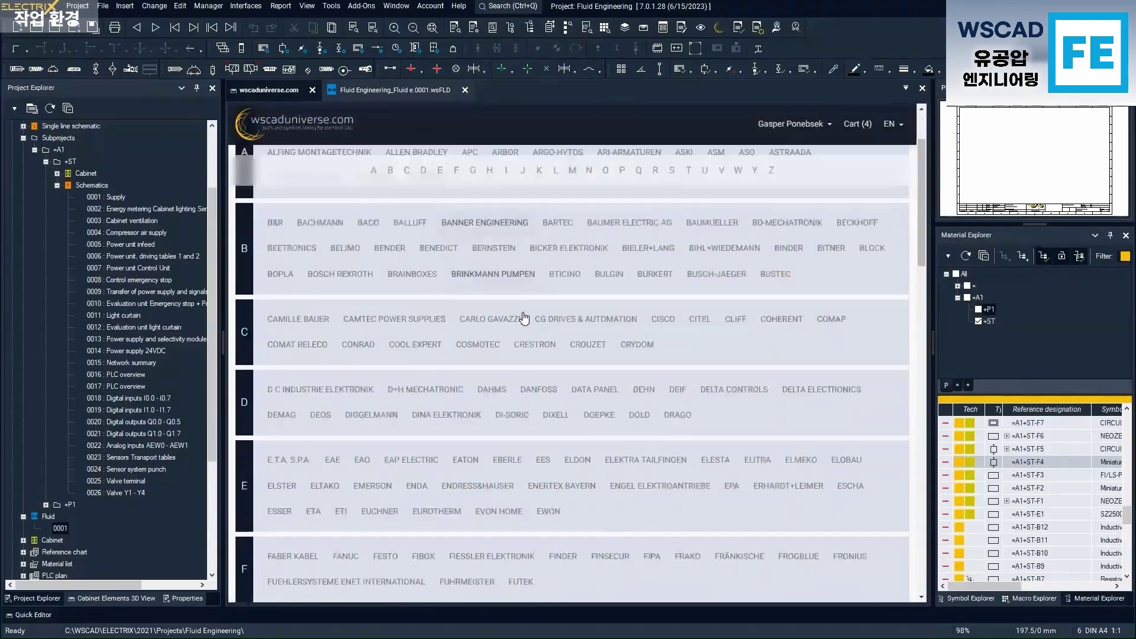
{"action": "scroll", "coordinate": [524, 318], "scroll_direction": "down", "scroll_amount": 8}
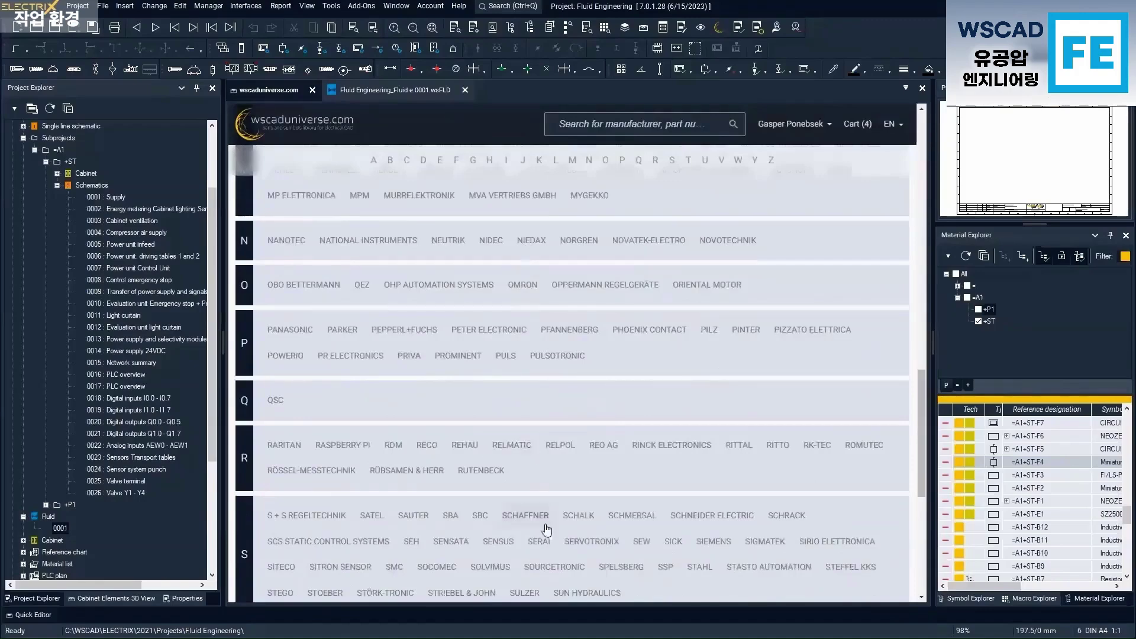
{"action": "scroll", "coordinate": [559, 571], "scroll_direction": "down", "scroll_amount": 1}
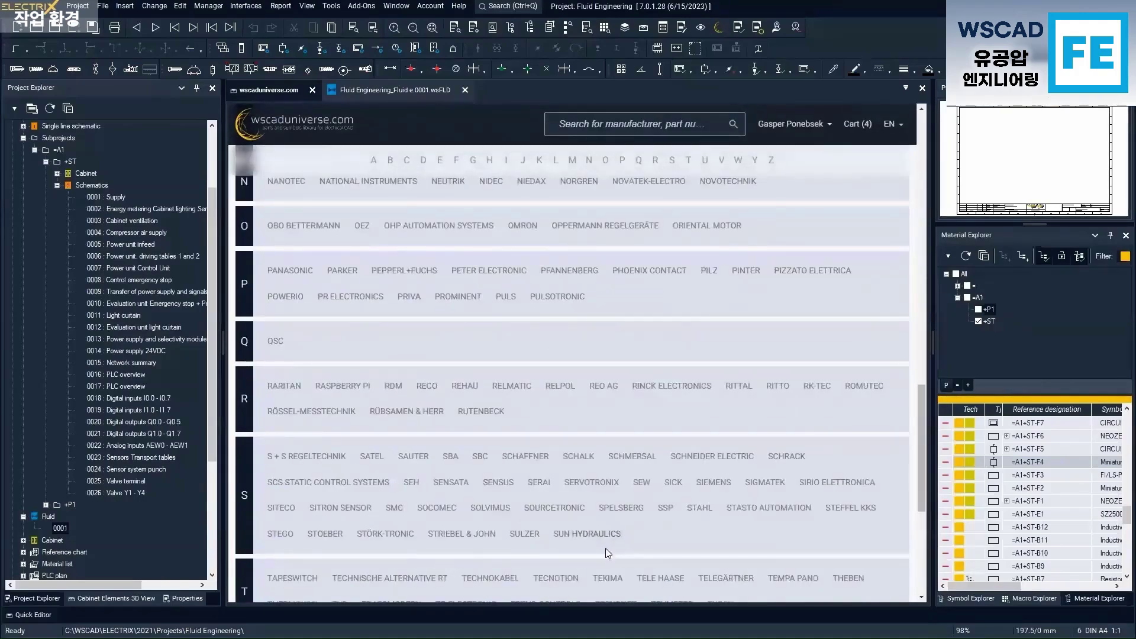
{"action": "left_click", "coordinate": [396, 510]}
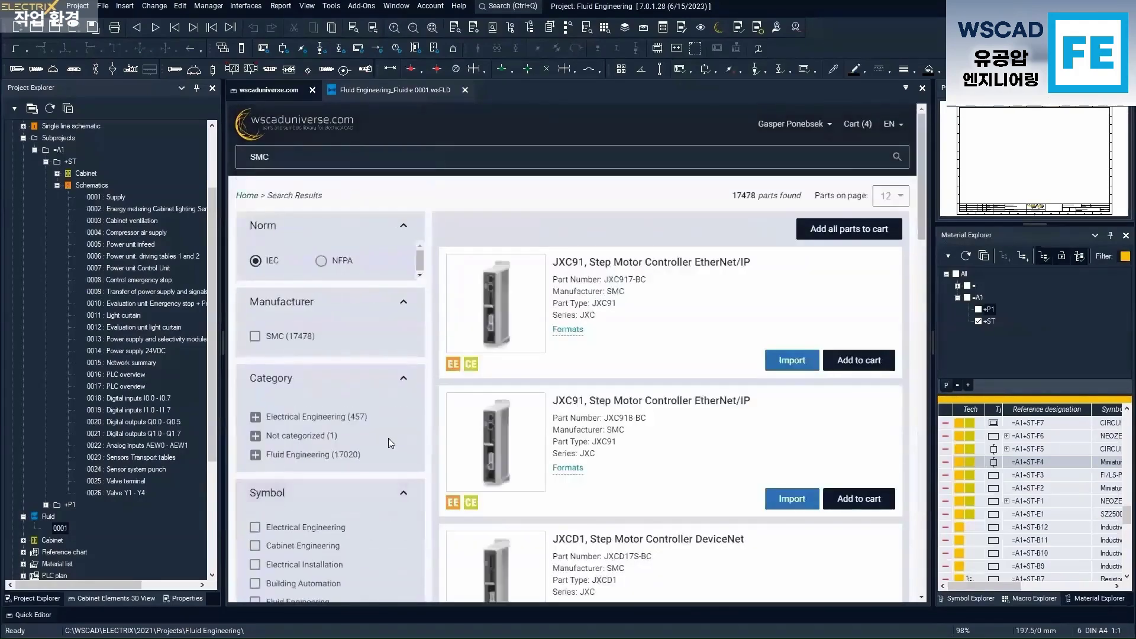
{"action": "left_click", "coordinate": [346, 454]}
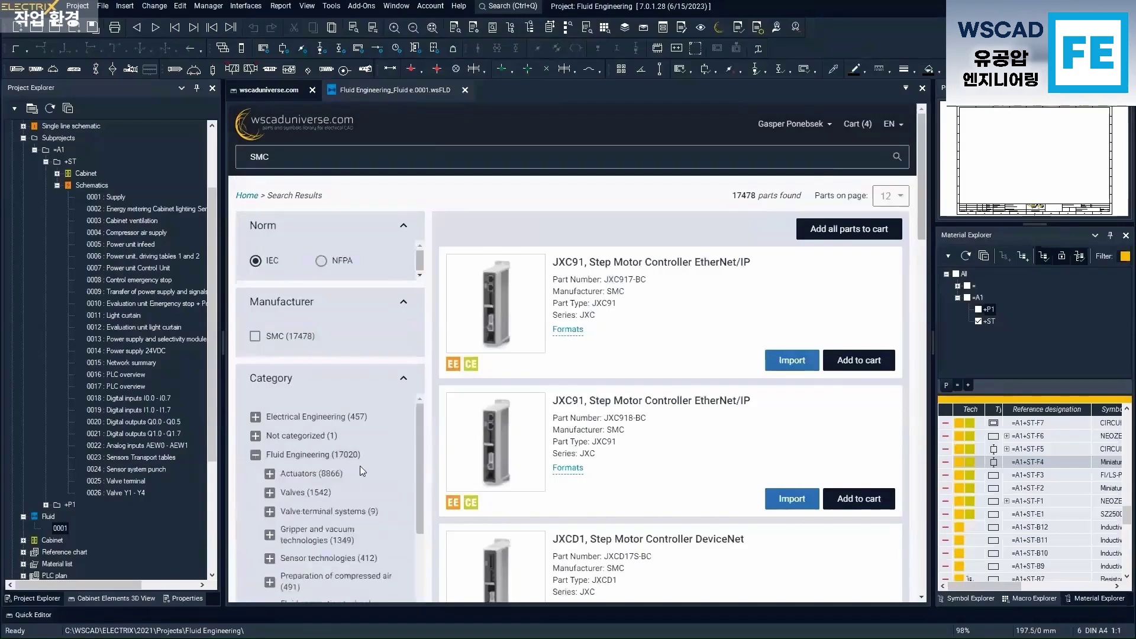
{"action": "scroll", "coordinate": [378, 481], "scroll_direction": "down", "scroll_amount": 2}
{"action": "scroll", "coordinate": [373, 479], "scroll_direction": "up", "scroll_amount": 2}
Search the parts library for MGGLB100-75 and add the SMC guided cylinder to the cart
{"action": "left_click", "coordinate": [276, 164]}
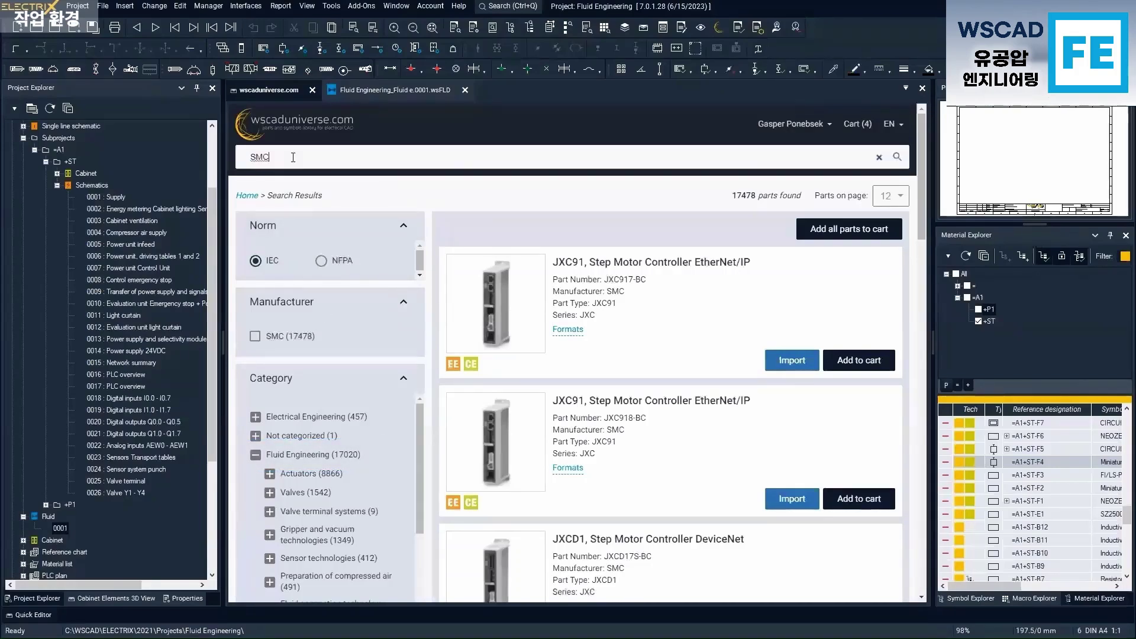
{"action": "key", "text": "ctrl+a"}
{"action": "type", "text": "MGGLB100-75"}
{"action": "key", "text": "Return"}
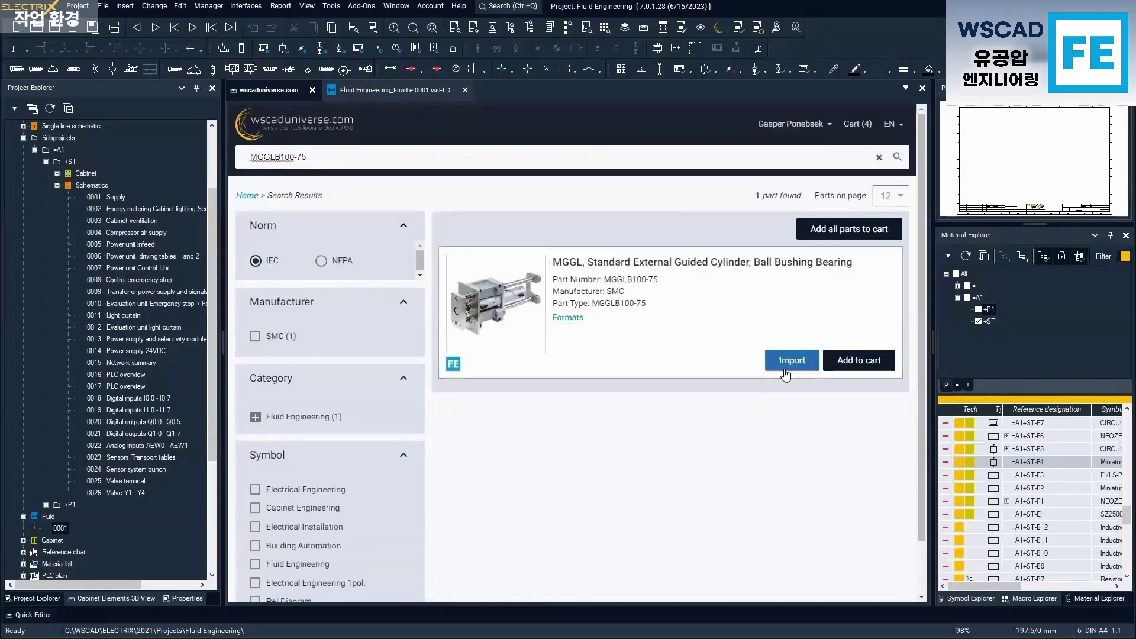
{"action": "left_click", "coordinate": [867, 362]}
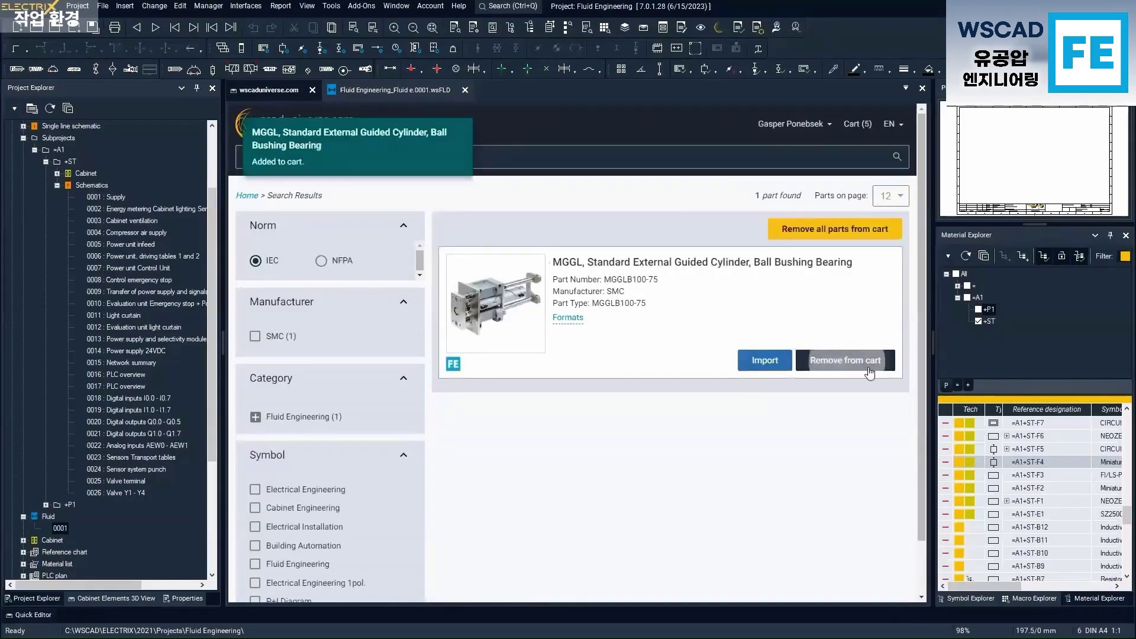
Import all parts in the cart into the library, agreeing to overwrite the existing symbols
{"action": "left_click", "coordinate": [858, 124]}
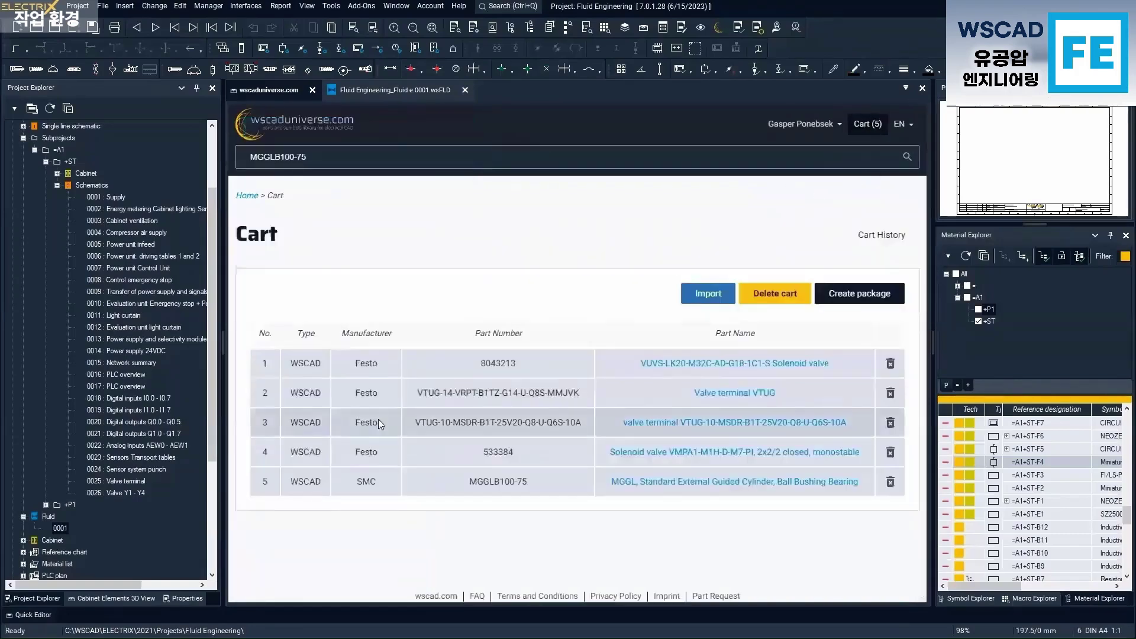
{"action": "left_click", "coordinate": [709, 294]}
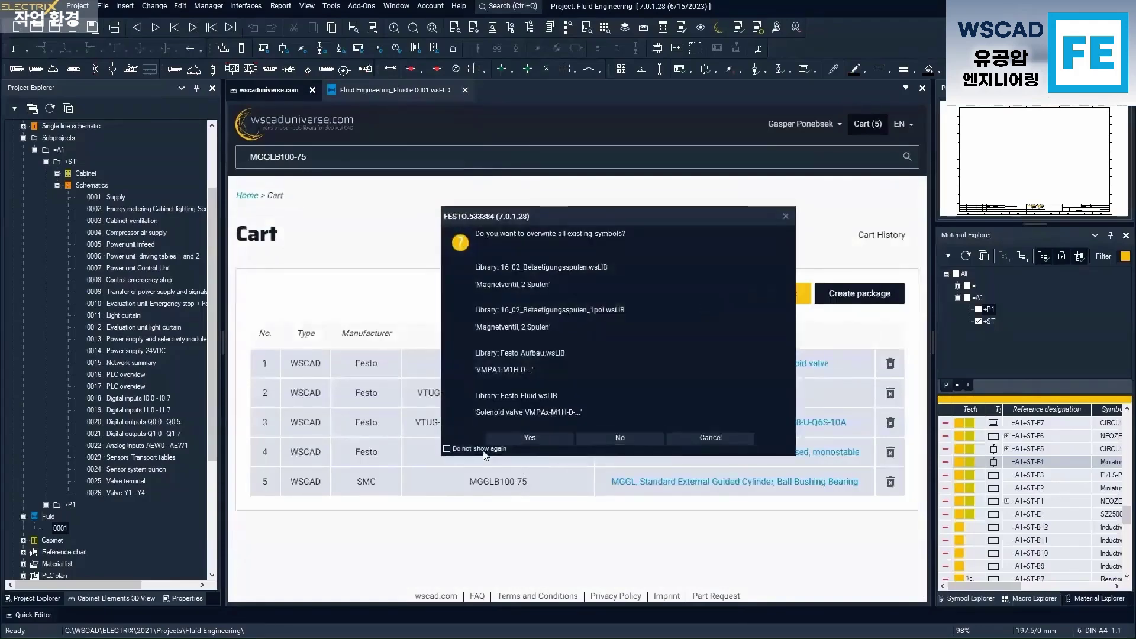
{"action": "left_click", "coordinate": [510, 439]}
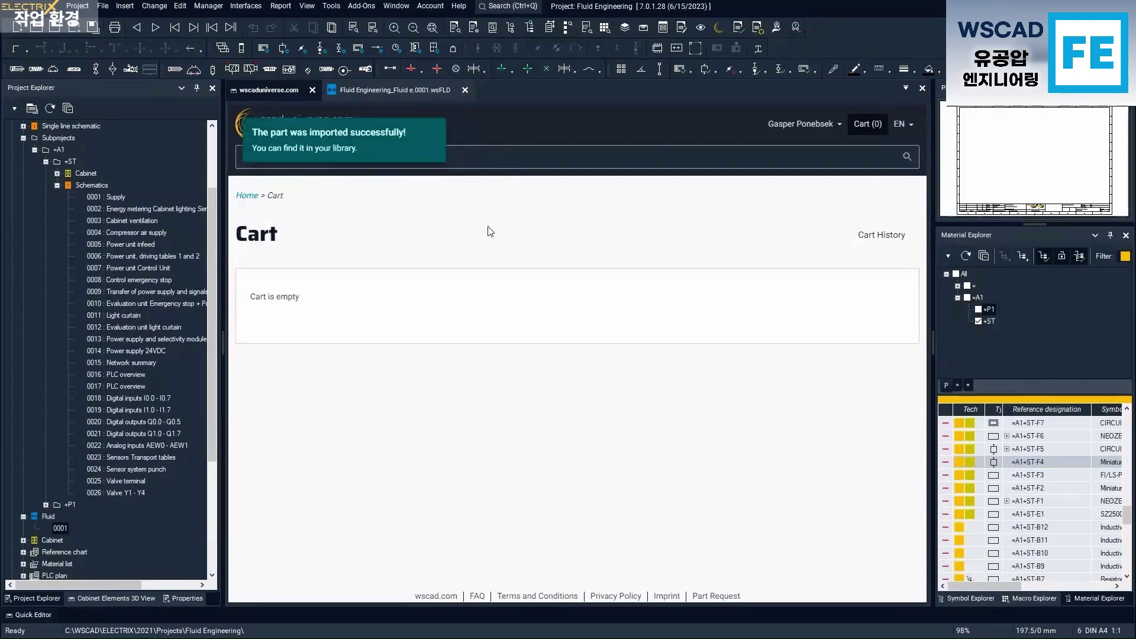
Return to fluid drawing page 0001, look at the Macro and Material Explorers, and leave the Symbol Explorer displayed
{"action": "left_click", "coordinate": [407, 96]}
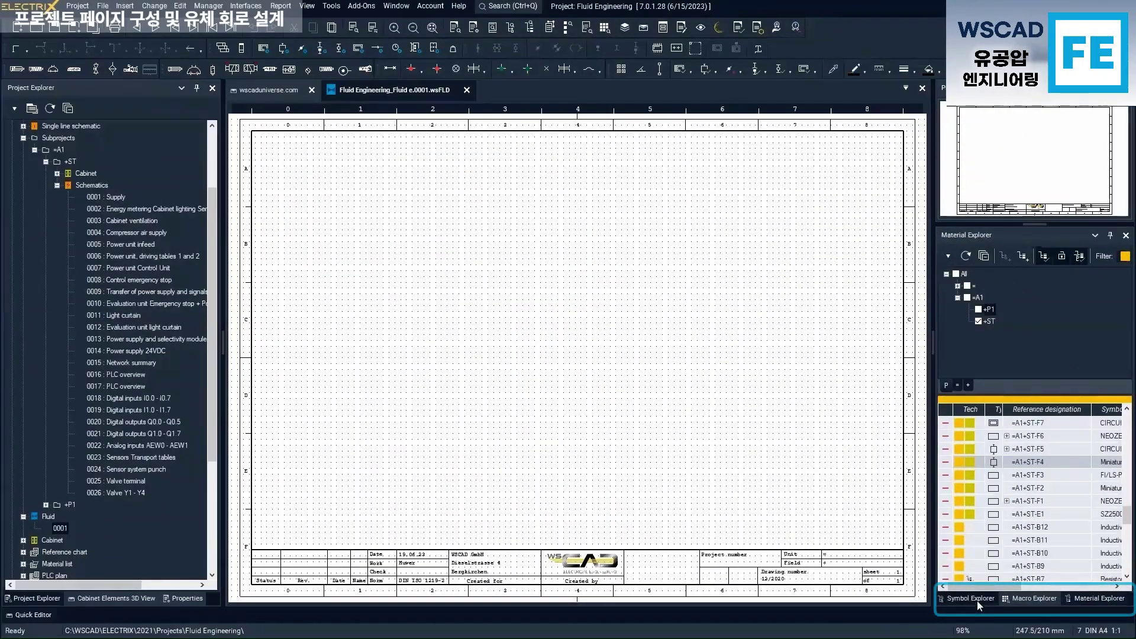
{"action": "left_click", "coordinate": [978, 601]}
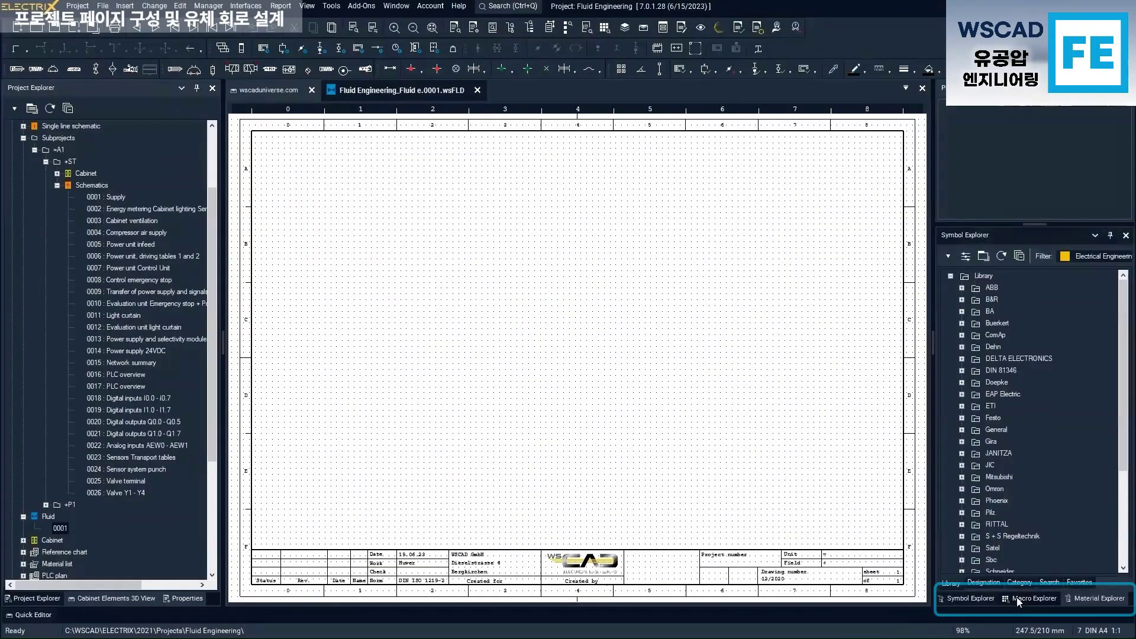
{"action": "left_click", "coordinate": [1020, 598]}
{"action": "left_click", "coordinate": [1088, 600]}
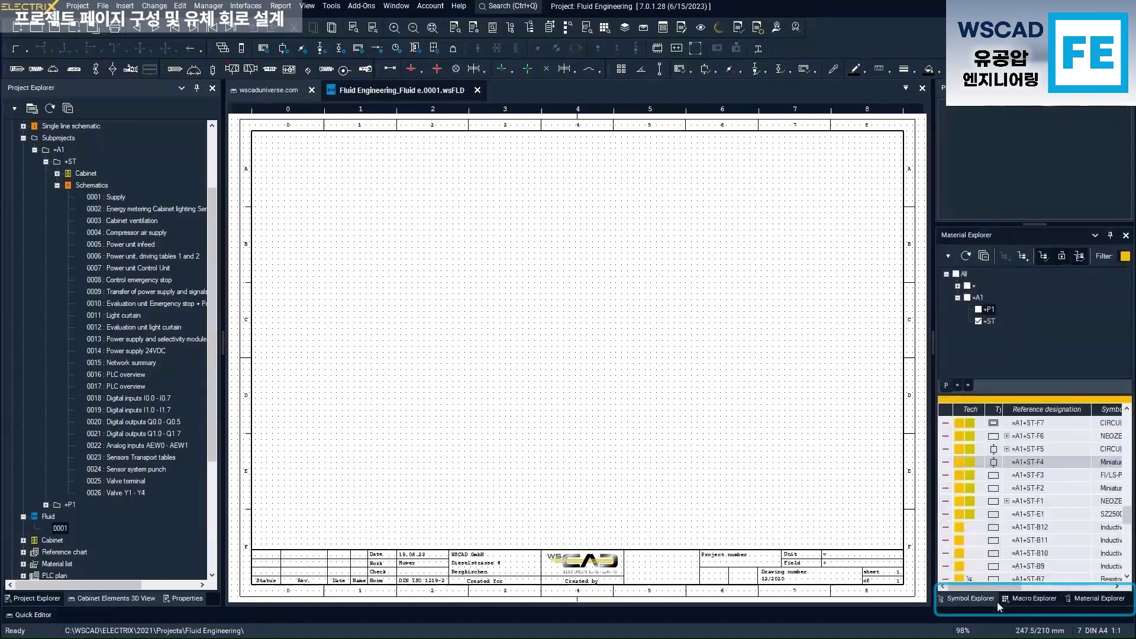
{"action": "left_click", "coordinate": [982, 597]}
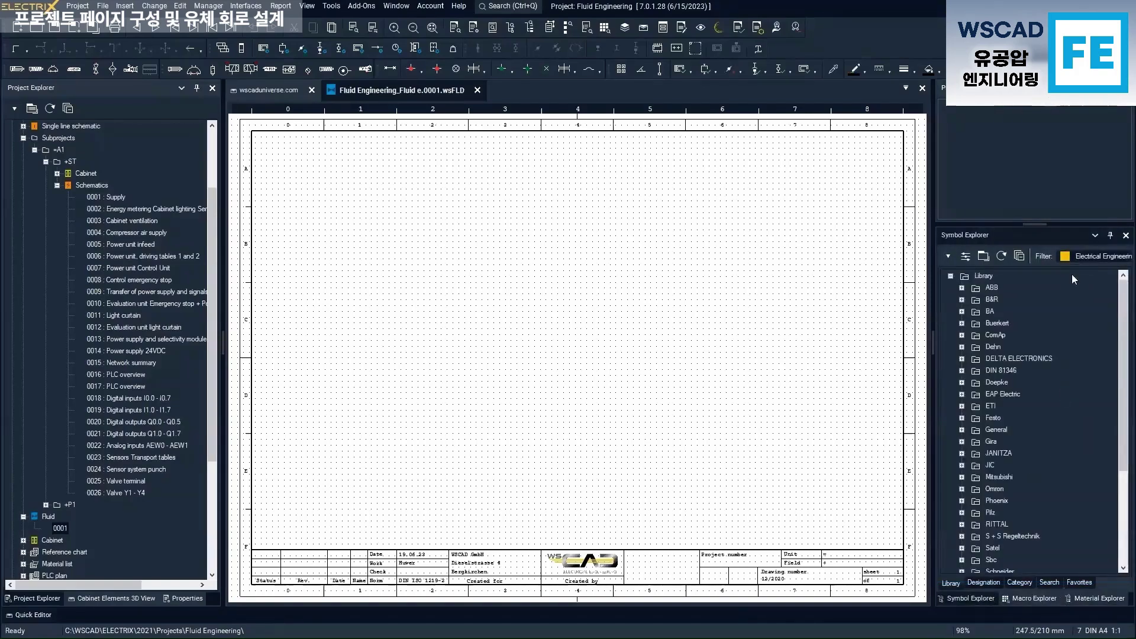
Filter the symbol library to Fluid Engineering and look at the DIN ISO 1219-2 pneumatic connector and valve symbols
{"action": "left_click", "coordinate": [1078, 257]}
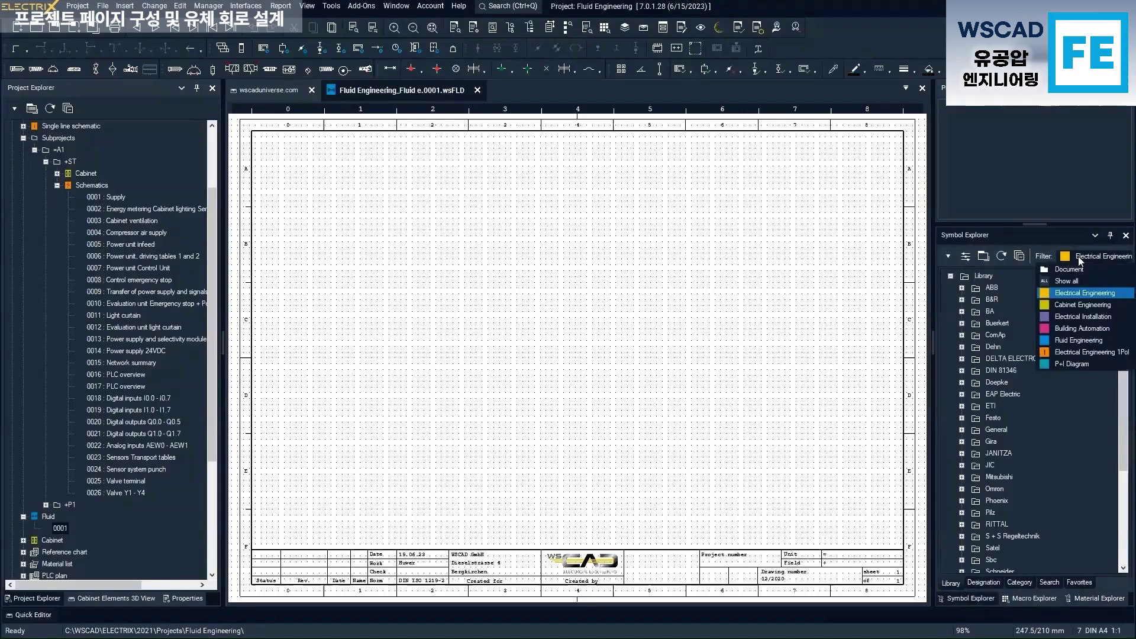
{"action": "left_click", "coordinate": [1074, 334]}
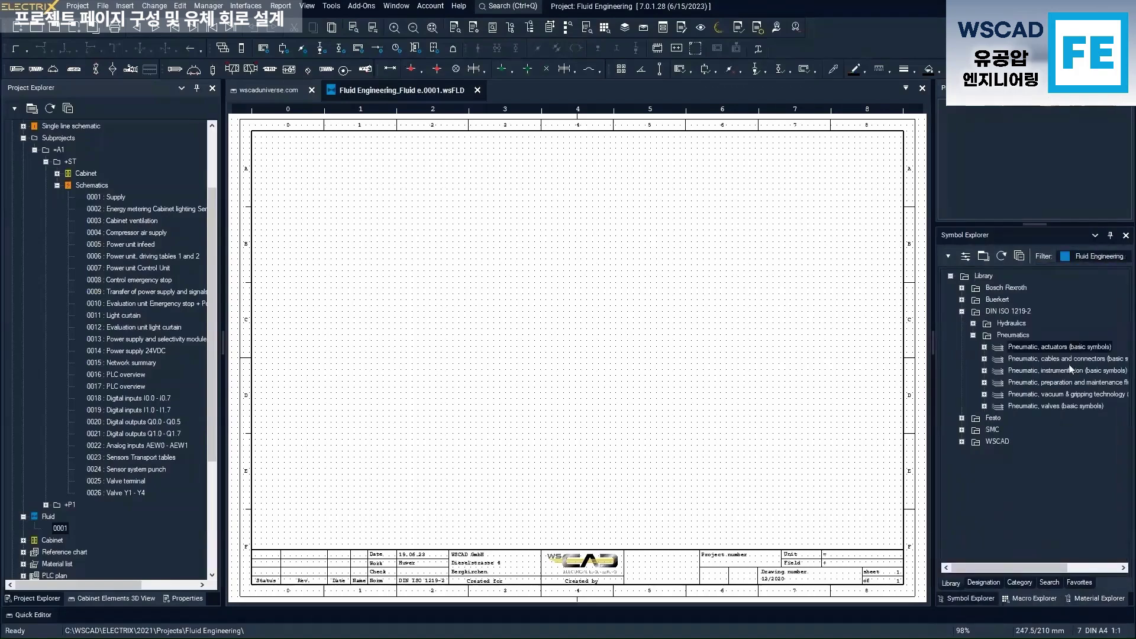
{"action": "left_click", "coordinate": [1045, 364]}
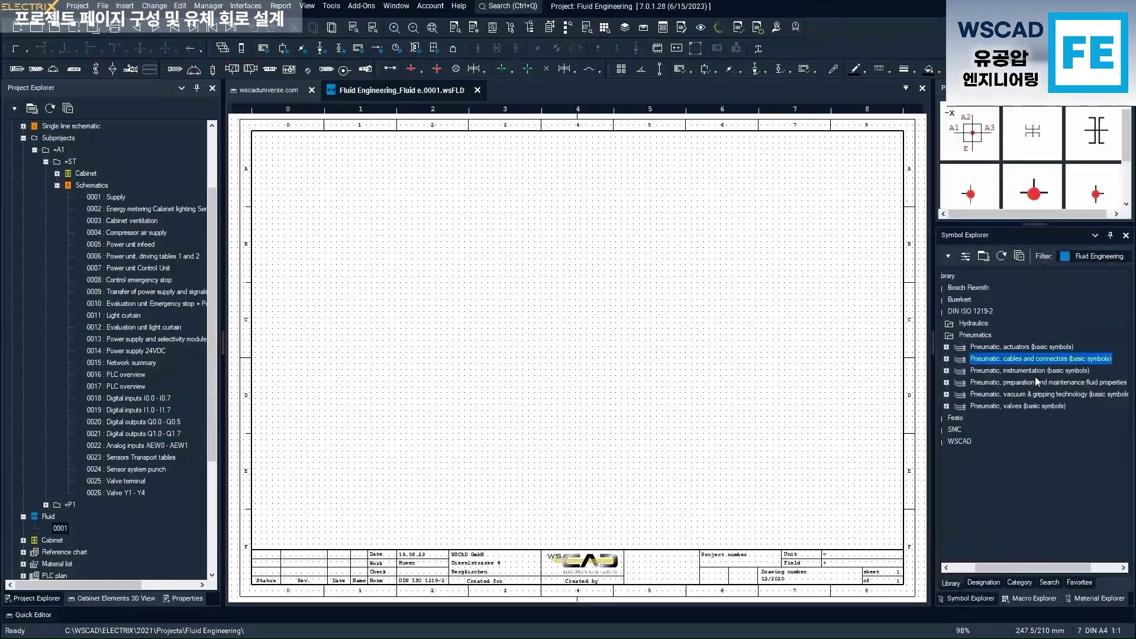
{"action": "left_click", "coordinate": [1010, 404]}
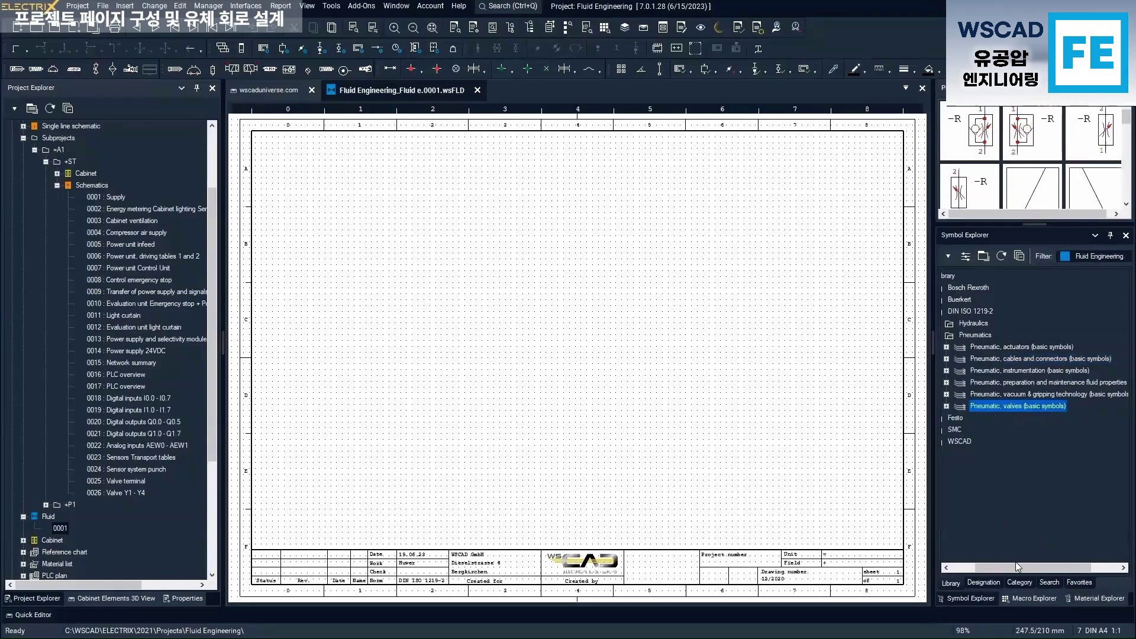
{"action": "left_click_drag", "start_coordinate": [1013, 567], "coordinate": [990, 567]}
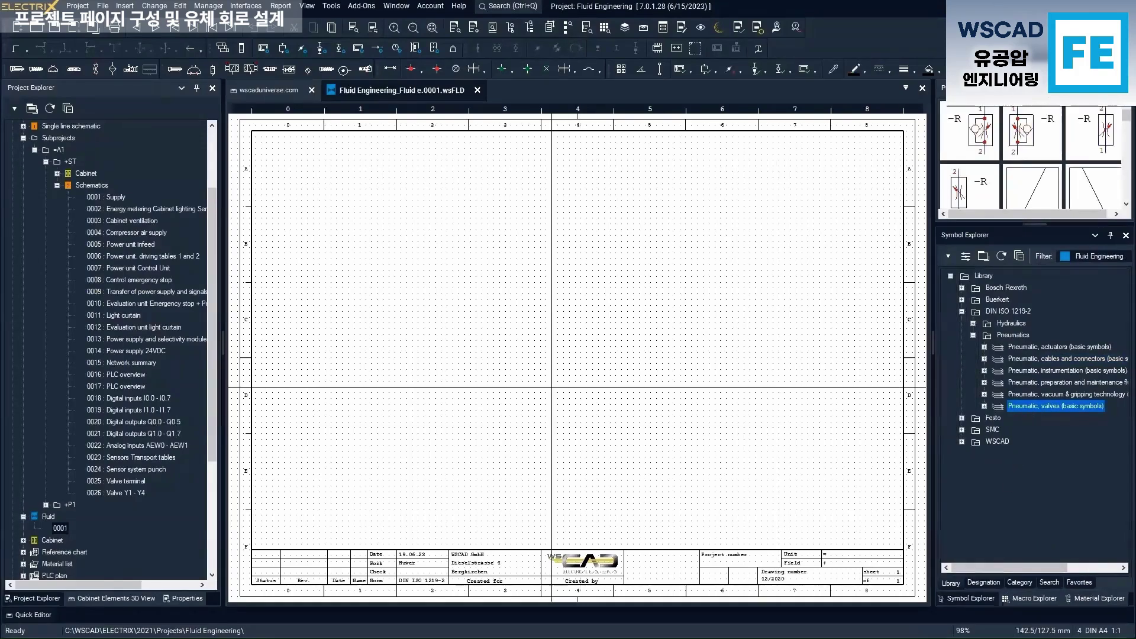
Add 4 new pages to the project's Fluid folder, starting at page number 2
{"action": "scroll", "coordinate": [84, 450], "scroll_direction": "down", "scroll_amount": 4}
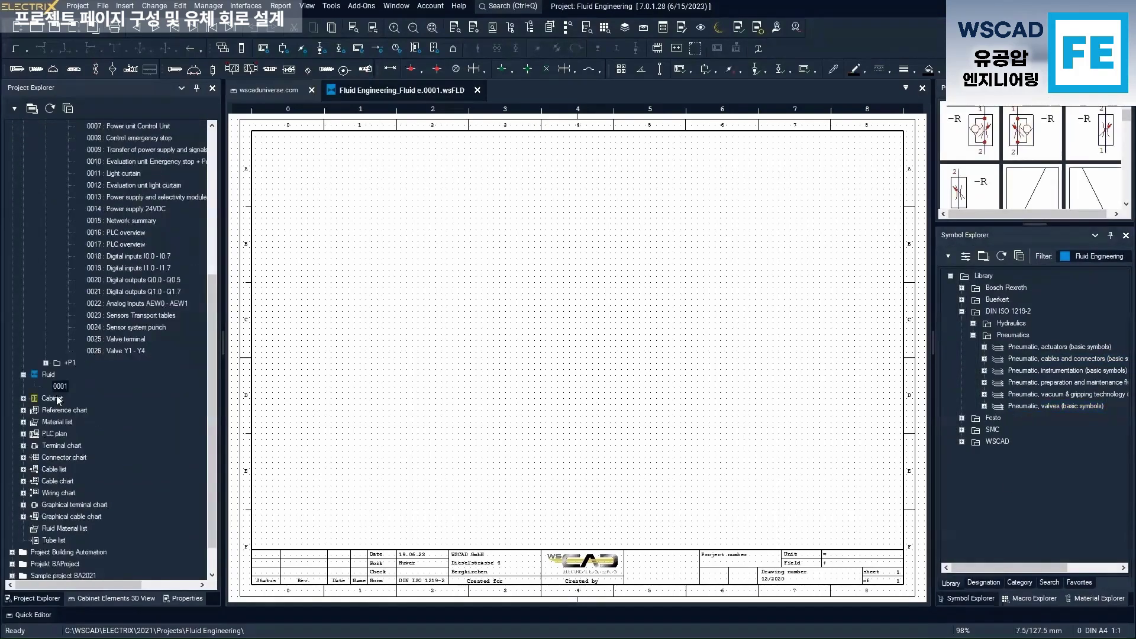
{"action": "left_click", "coordinate": [48, 375]}
{"action": "right_click", "coordinate": [47, 375]}
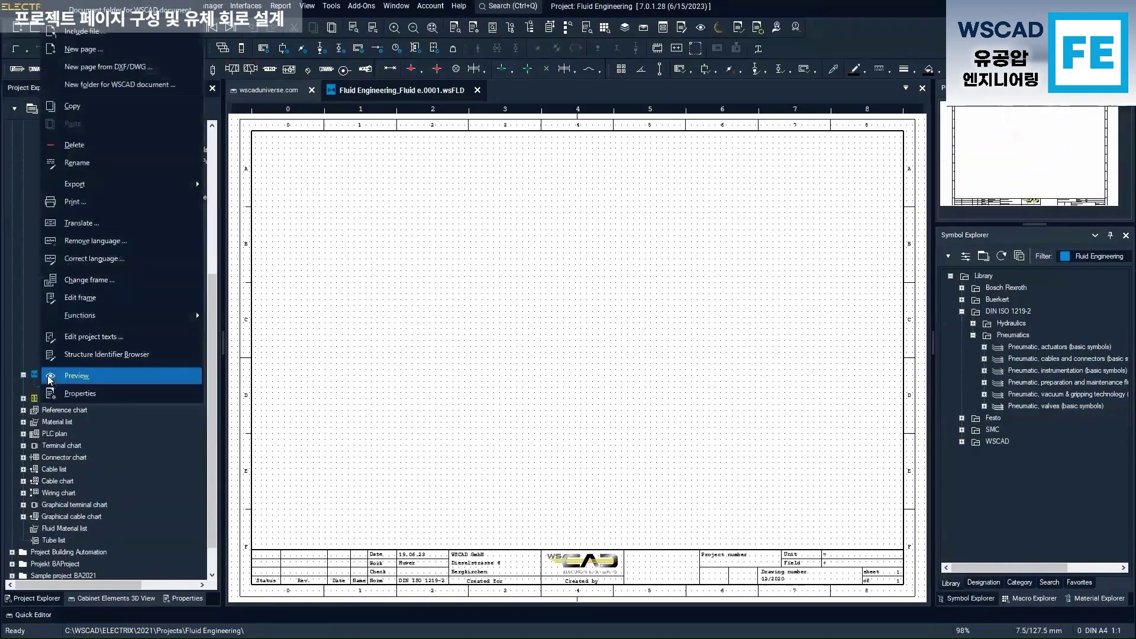
{"action": "mouse_move", "coordinate": [74, 321]}
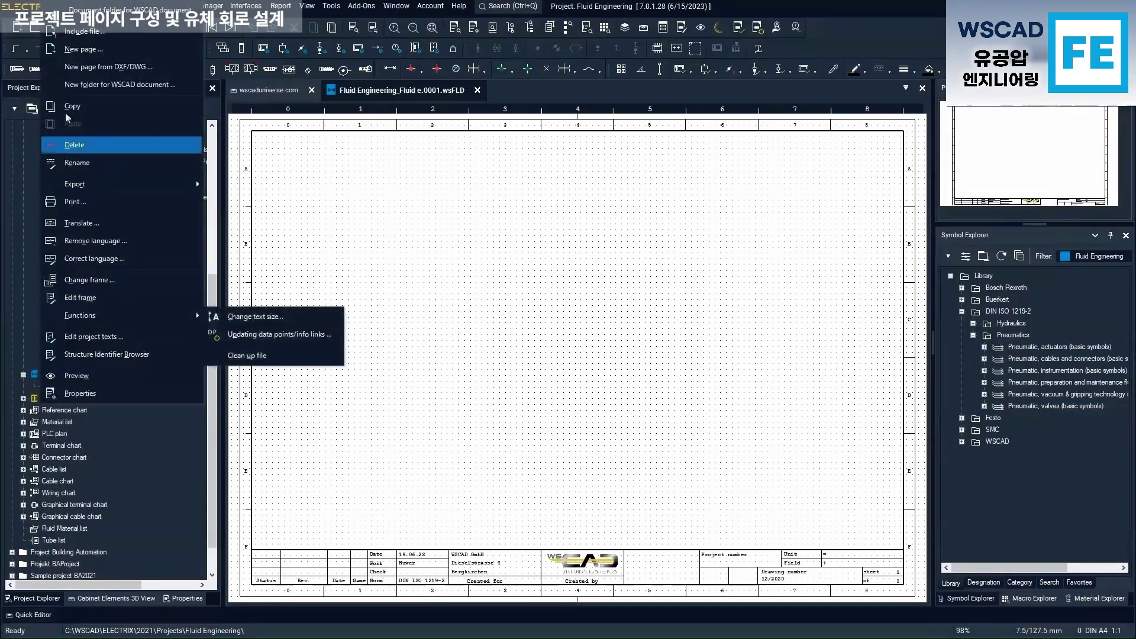
{"action": "left_click", "coordinate": [66, 53]}
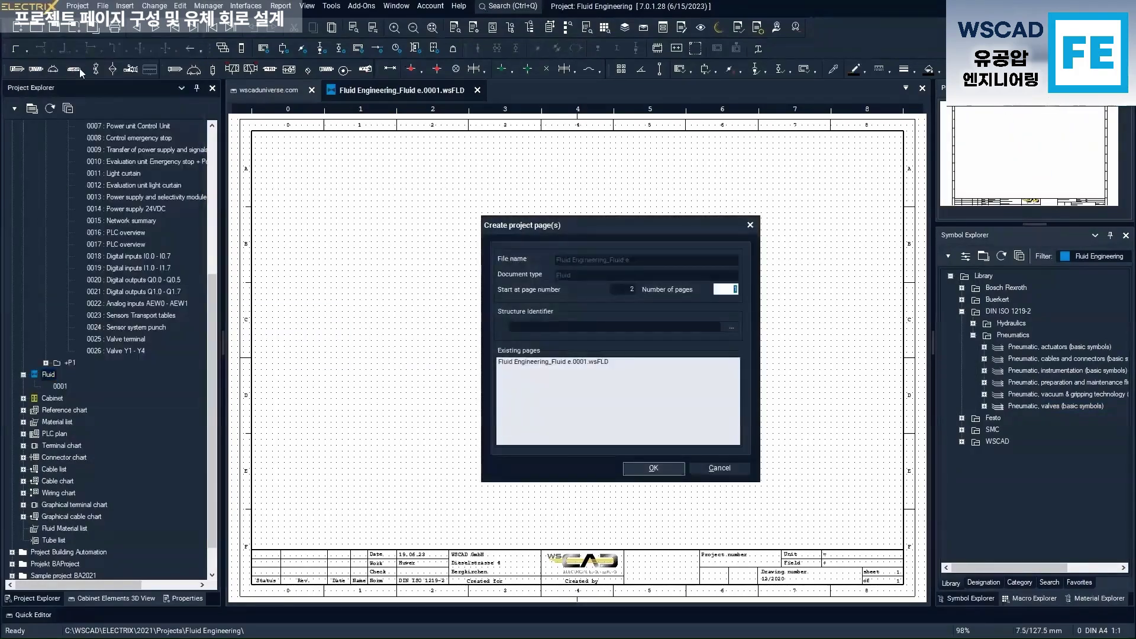
{"action": "type", "text": "4"}
{"action": "left_click", "coordinate": [651, 469]}
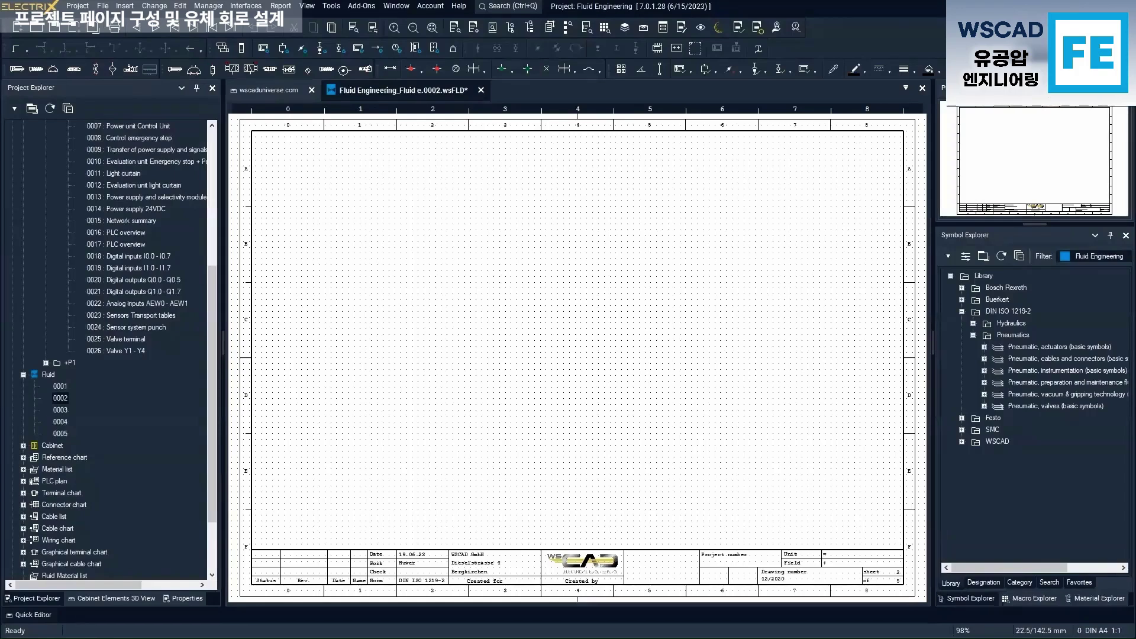
Set the Fluid pages' file contents to Pneumatic plan punch up/down, Ventils, Pneumatic overview, VTUG Y1 - Y4 and Valve Y5, expand the folder, and save
{"action": "left_click", "coordinate": [54, 375]}
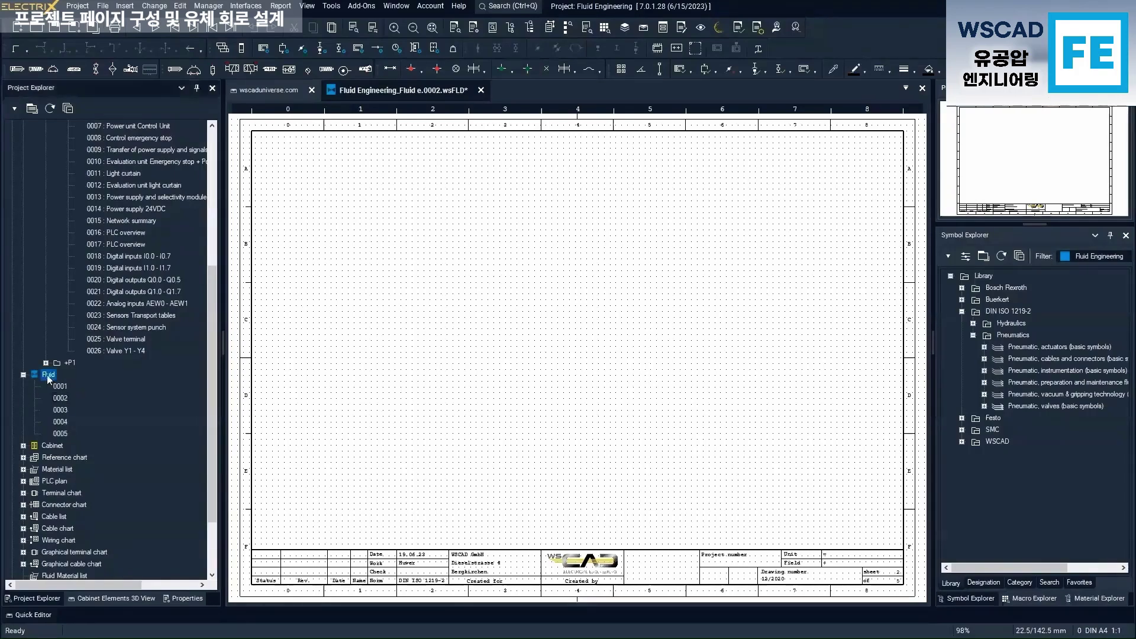
{"action": "right_click", "coordinate": [50, 377]}
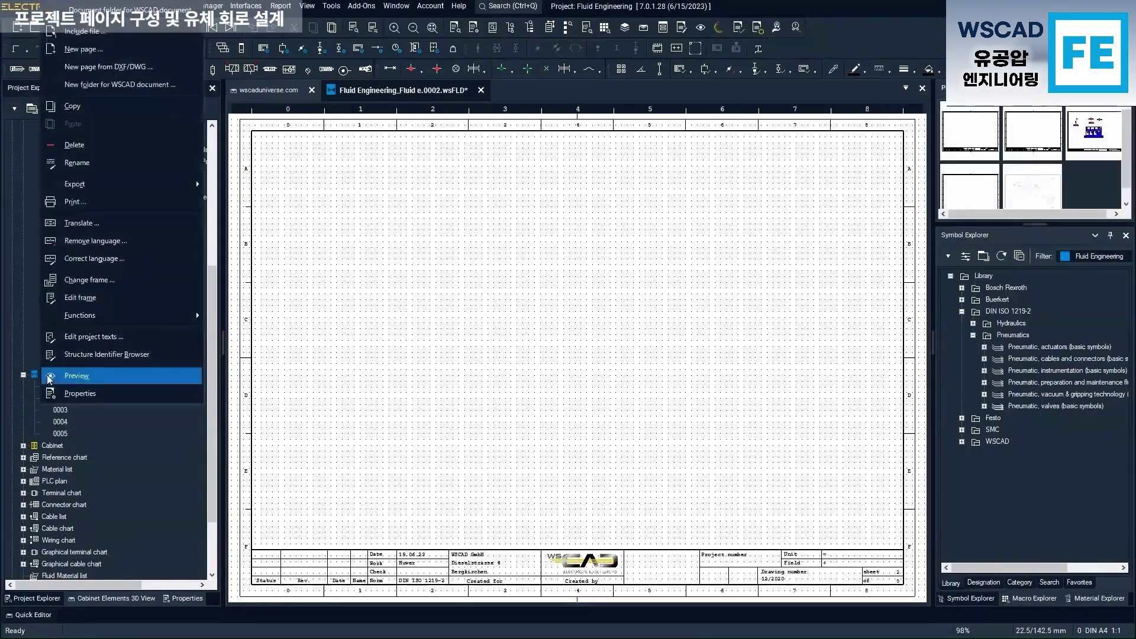
{"action": "left_click", "coordinate": [142, 335]}
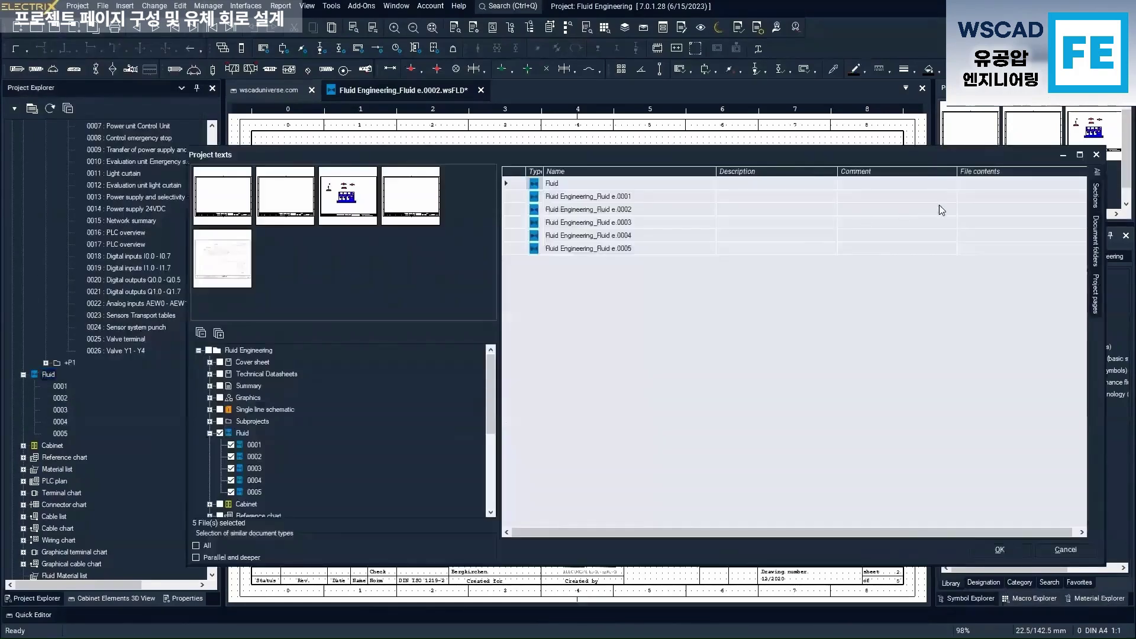
{"action": "left_click", "coordinate": [977, 195]}
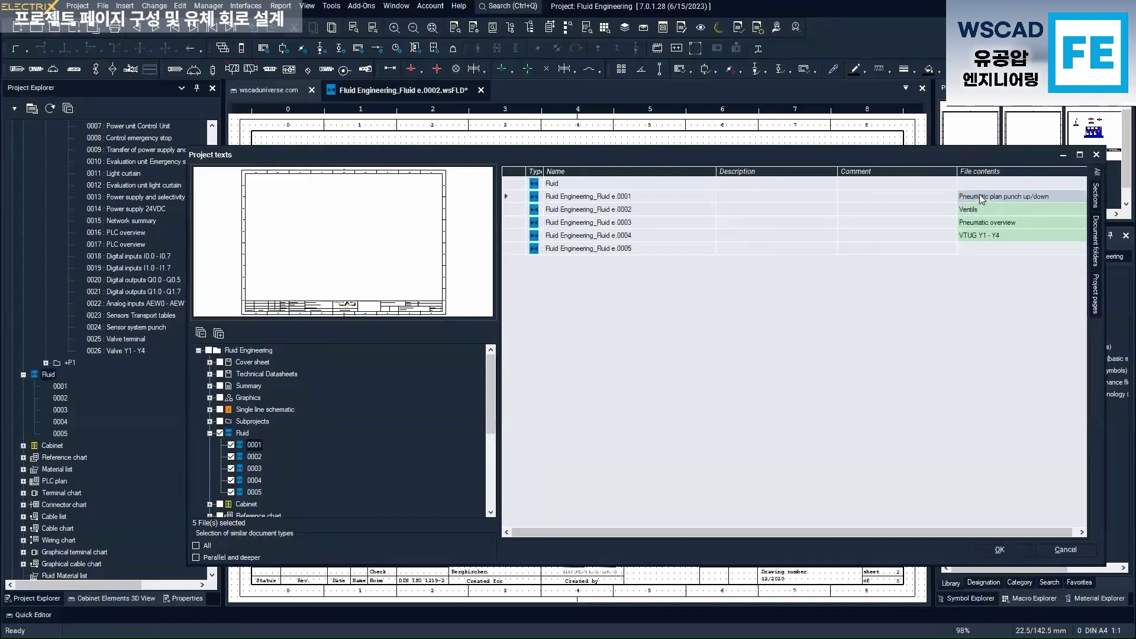
{"action": "left_click", "coordinate": [986, 248]}
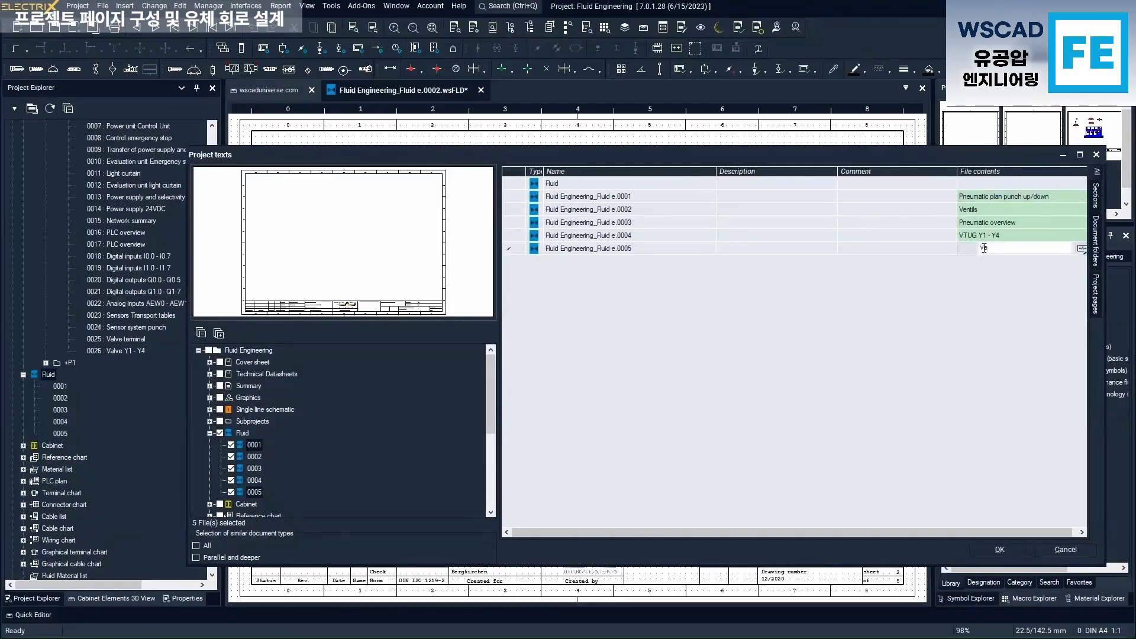
{"action": "type", "text": "alve Y5"}
{"action": "left_click", "coordinate": [1006, 550]}
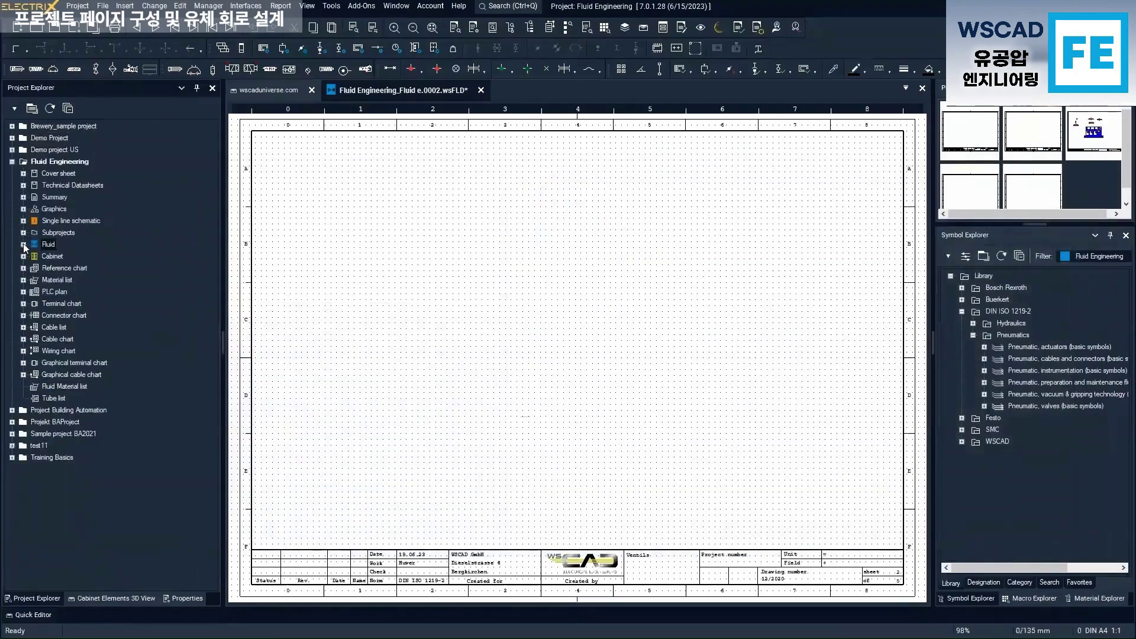
{"action": "left_click", "coordinate": [23, 244]}
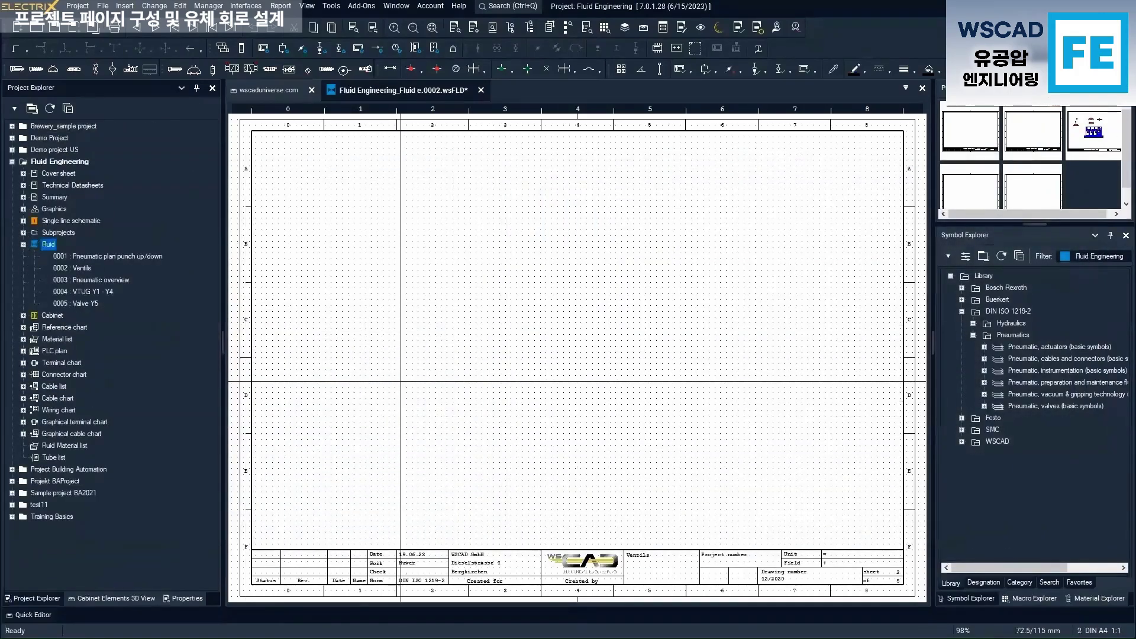
{"action": "key", "text": "ctrl+s"}
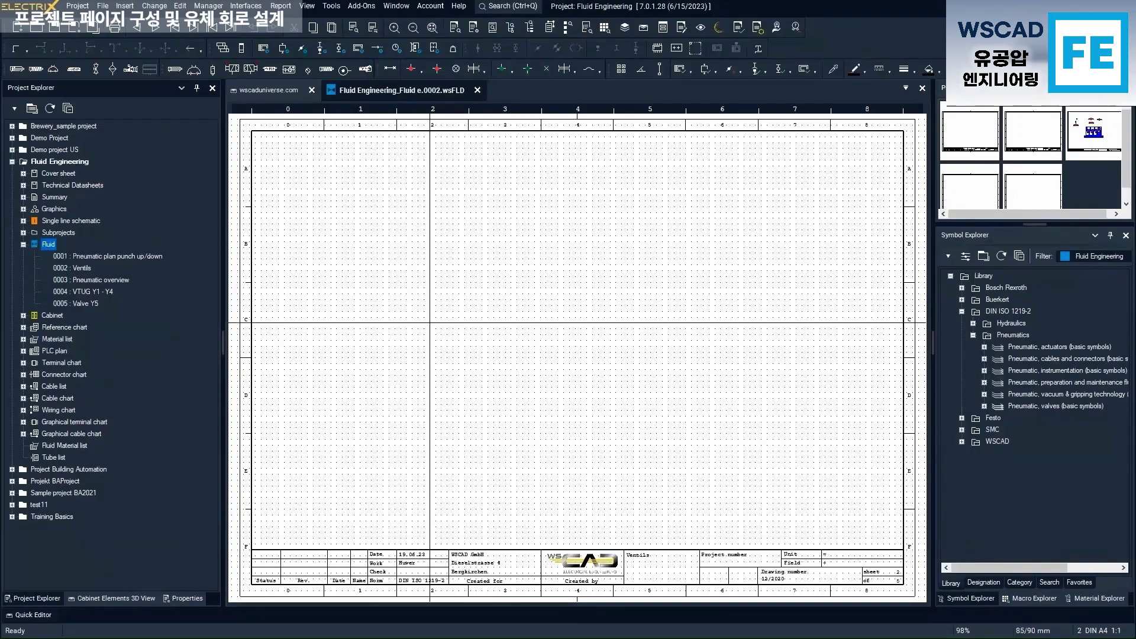
Search for 53 and place the Festo service unit combination 530296 in the left half of page 0002, accepting its default properties
{"action": "key", "text": "ctrl+q"}
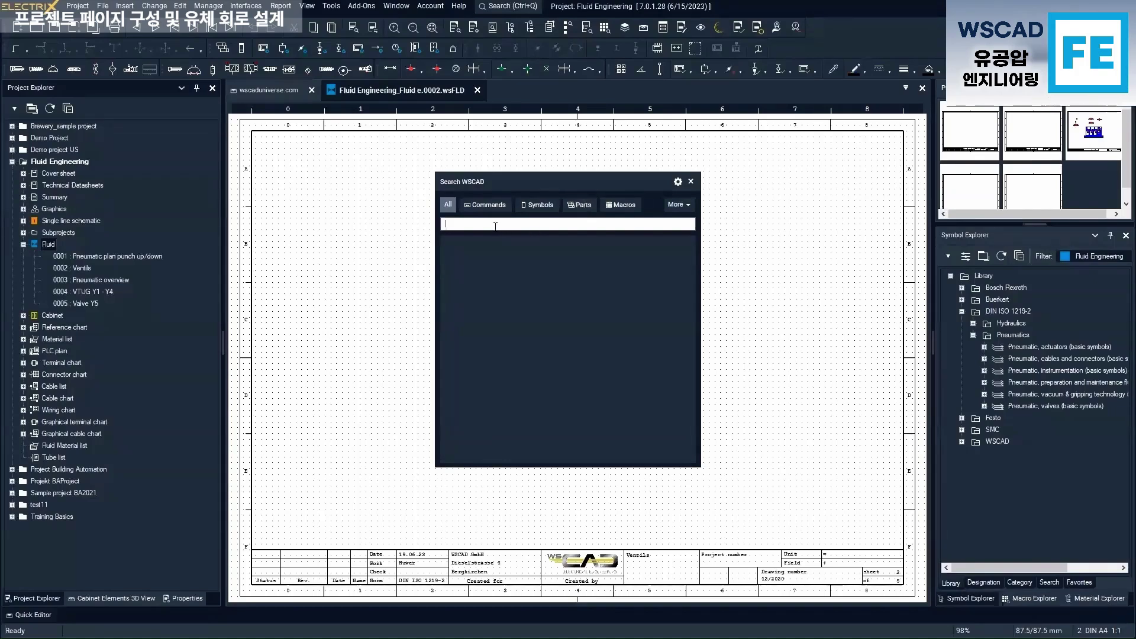
{"action": "type", "text": "53"}
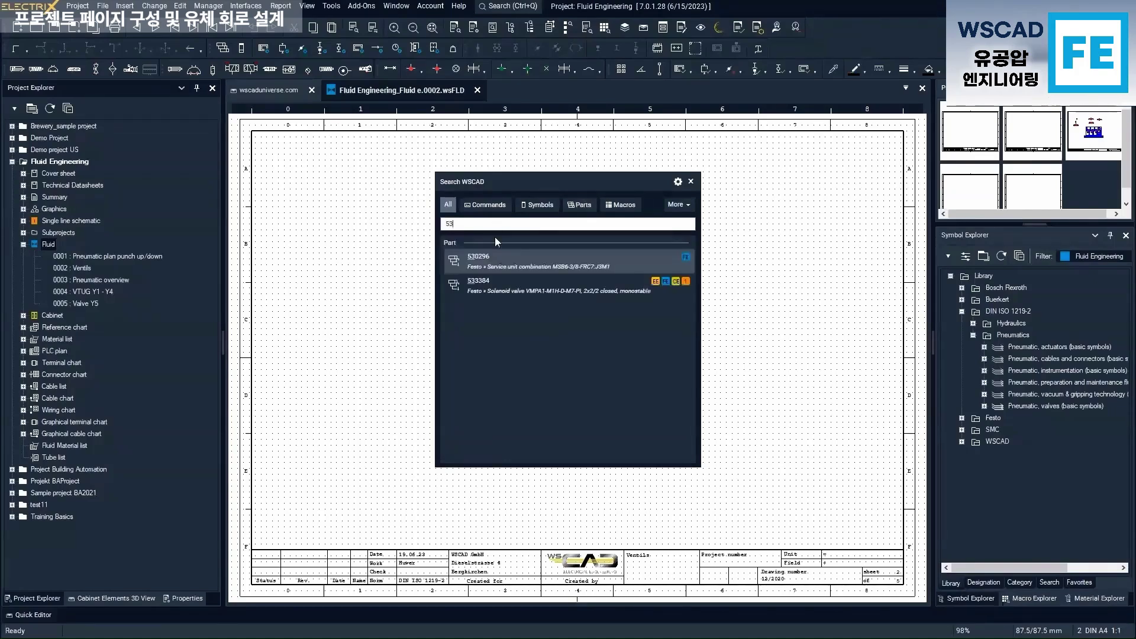
{"action": "left_click", "coordinate": [503, 257]}
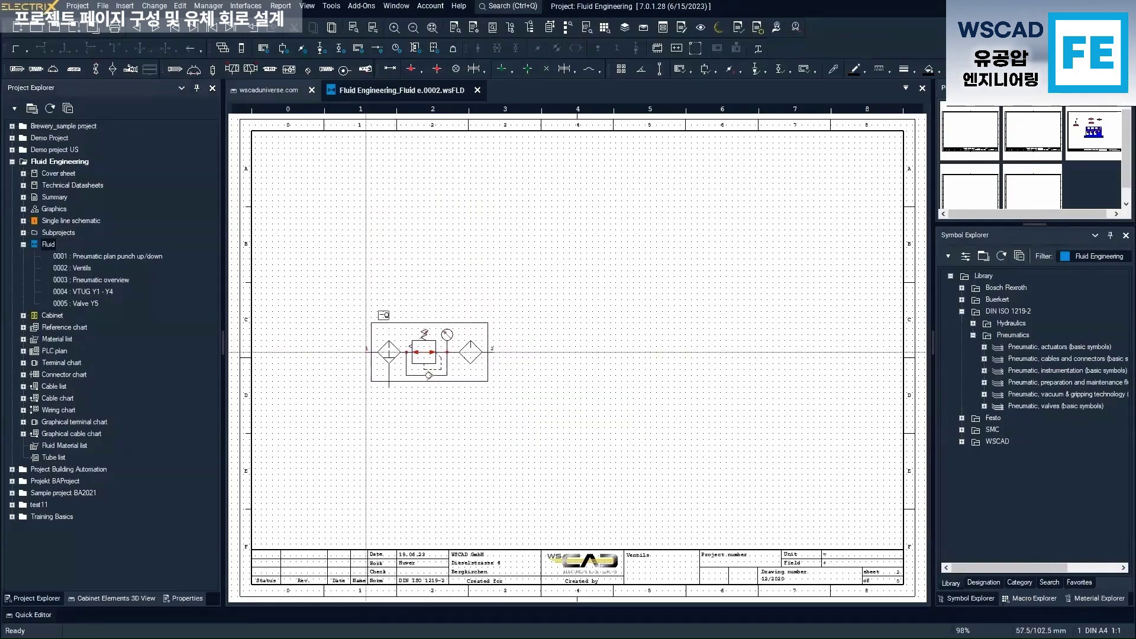
{"action": "left_click", "coordinate": [367, 352]}
{"action": "left_click", "coordinate": [794, 495]}
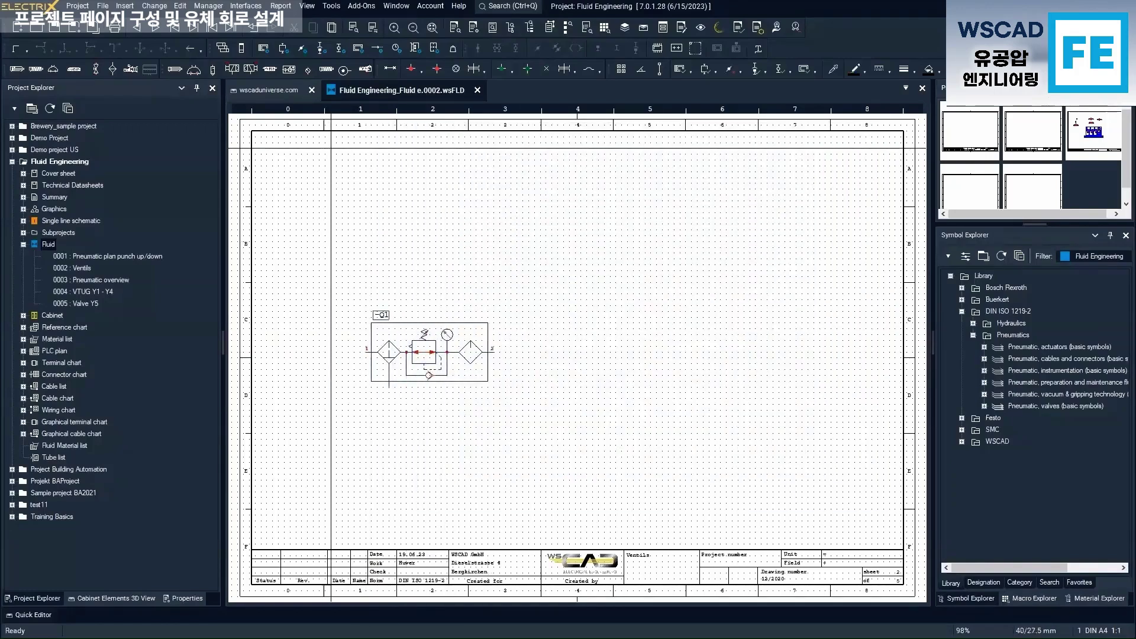
Place a compressed air source in line with port 1 of the service unit, accepting its default properties
{"action": "left_click", "coordinate": [344, 70]}
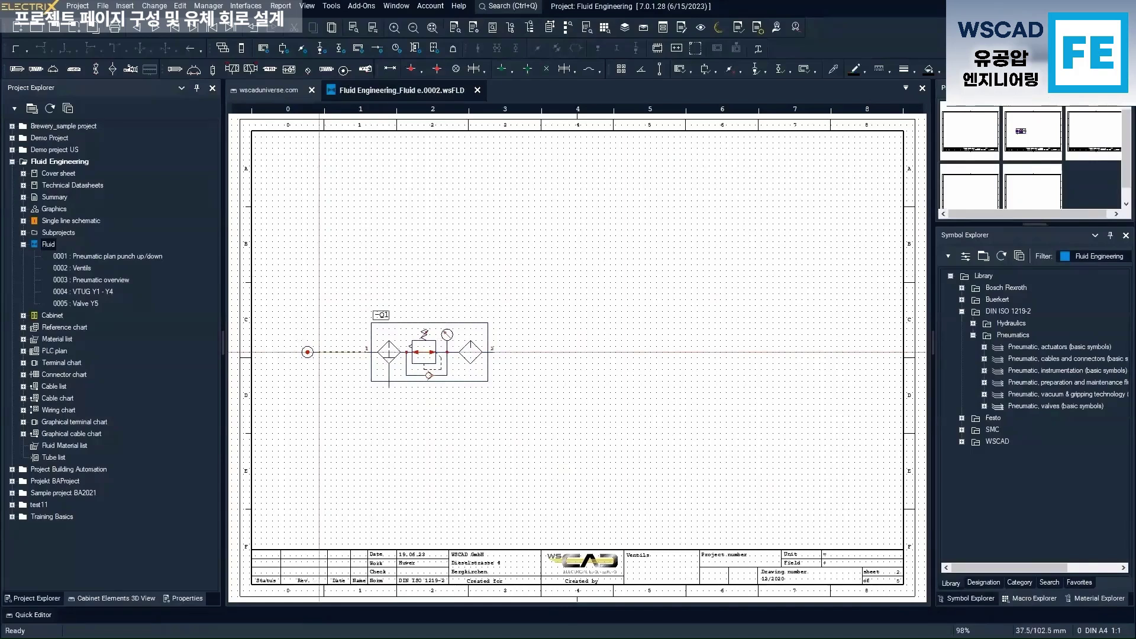
{"action": "left_click", "coordinate": [307, 352]}
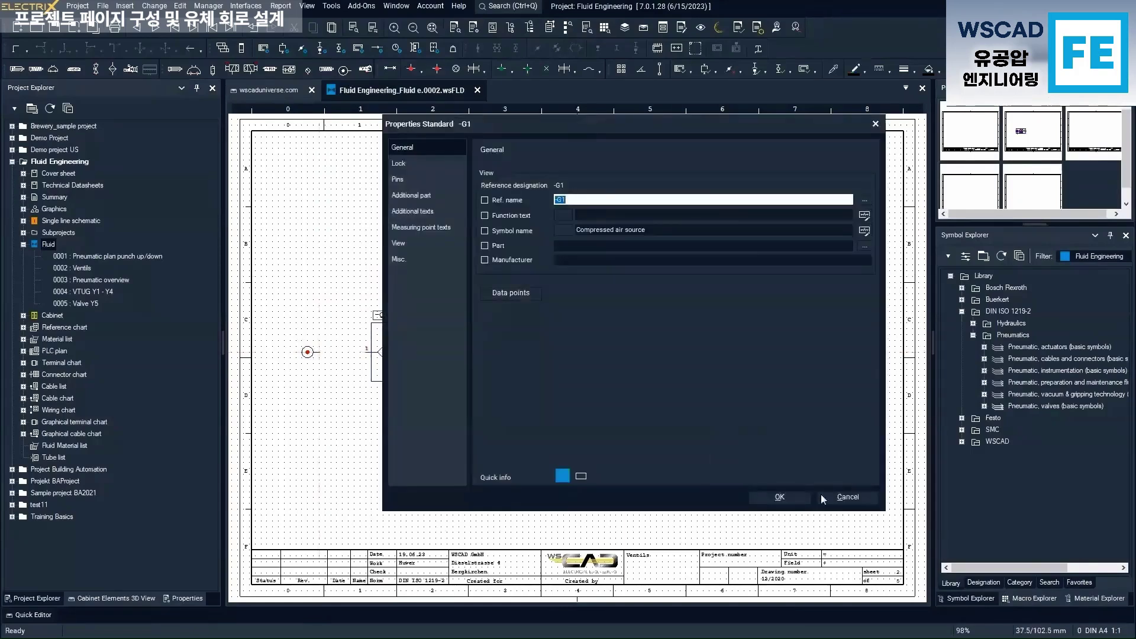
{"action": "left_click", "coordinate": [780, 497]}
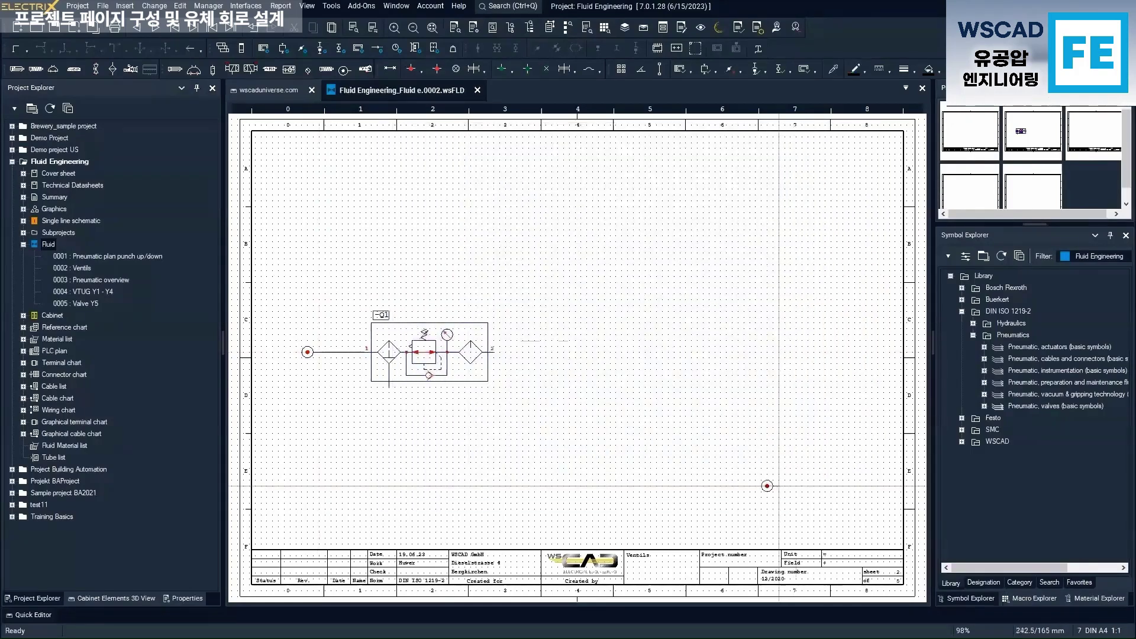
{"action": "key", "text": "Escape"}
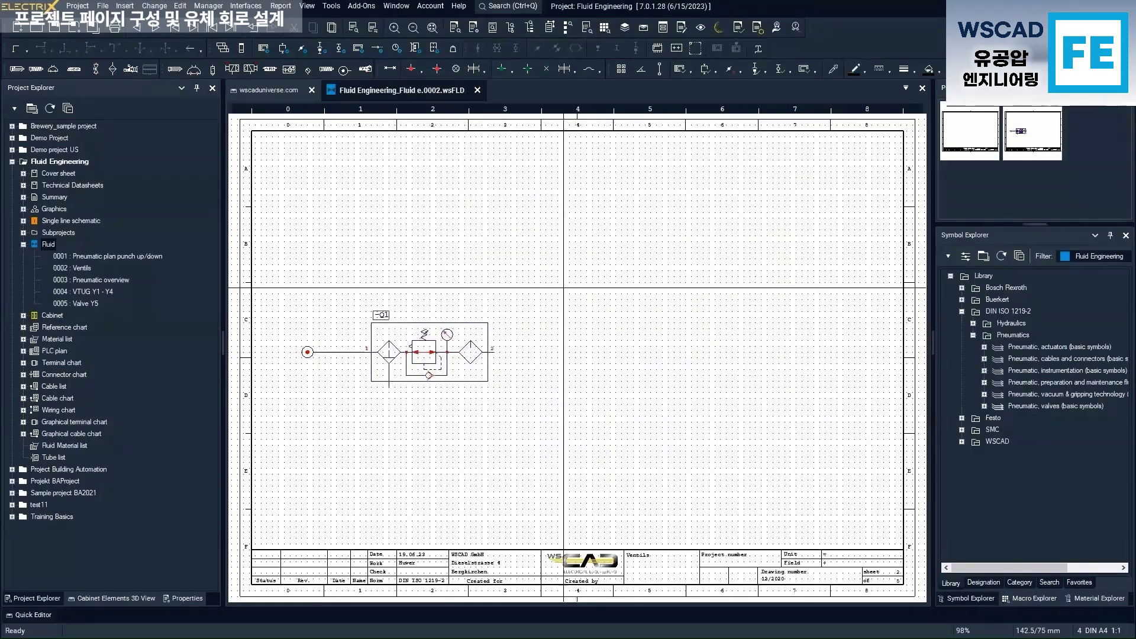
Search for 52 and place the Festo solenoid valve VSNC-FC-M52-MD-G14-F8 above and to the right of the service unit, accepting its default properties
{"action": "key", "text": "ctrl+q"}
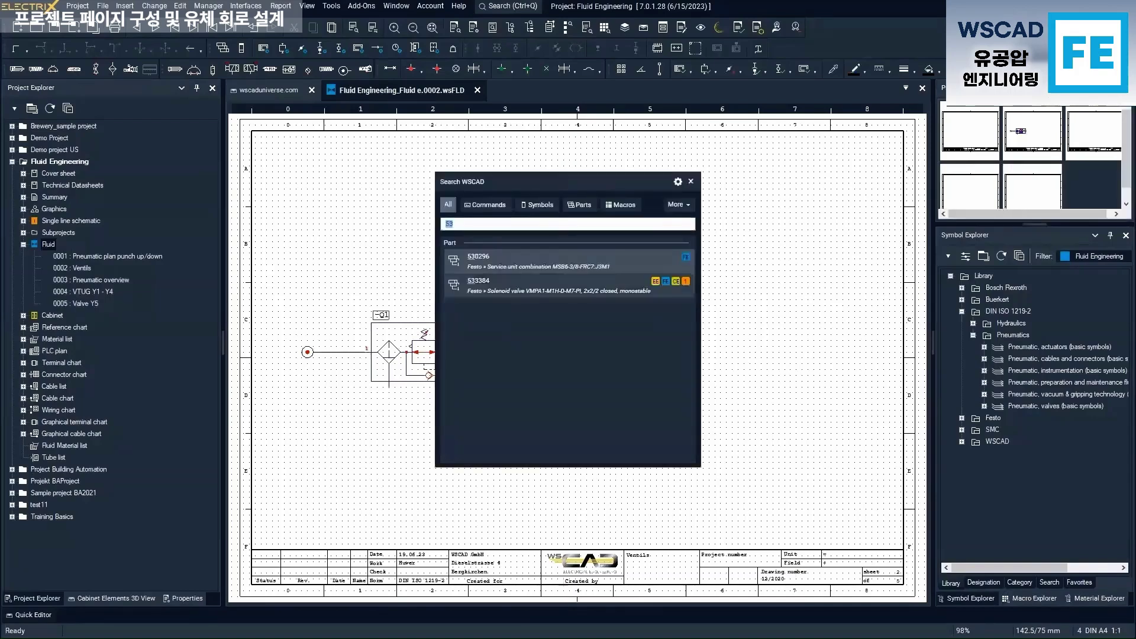
{"action": "type", "text": "52"}
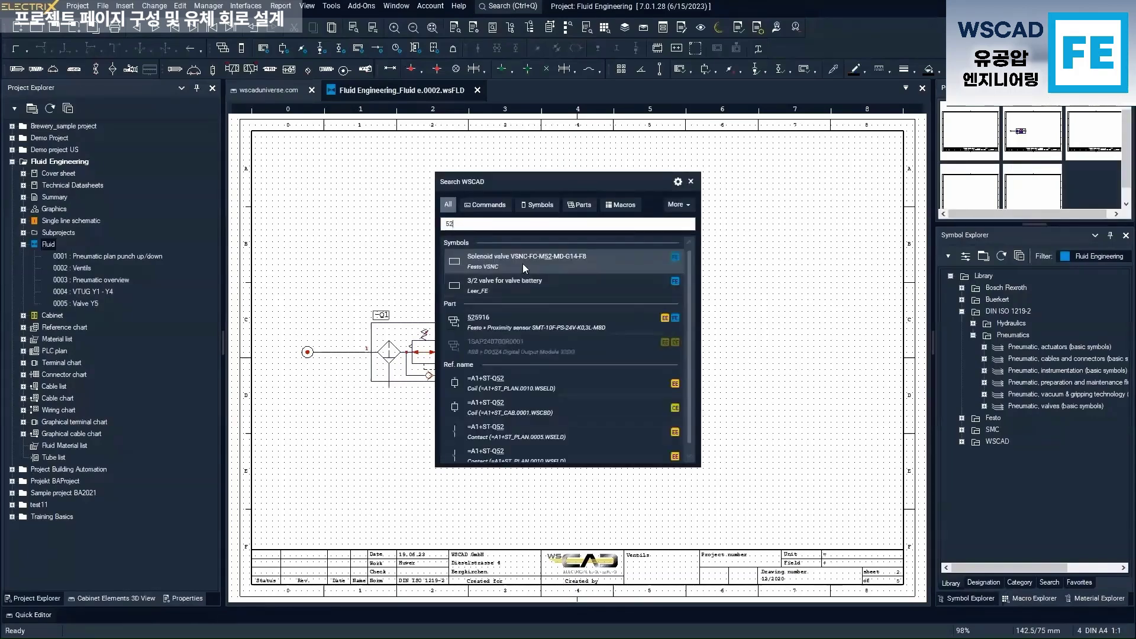
{"action": "left_click", "coordinate": [521, 261]}
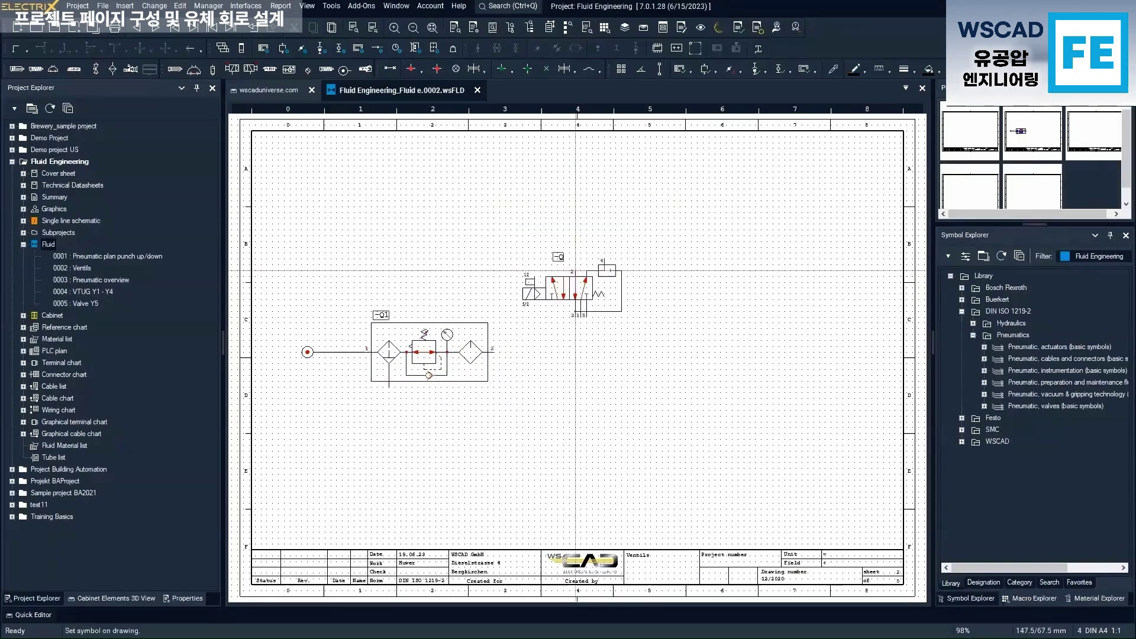
{"action": "left_click", "coordinate": [587, 271]}
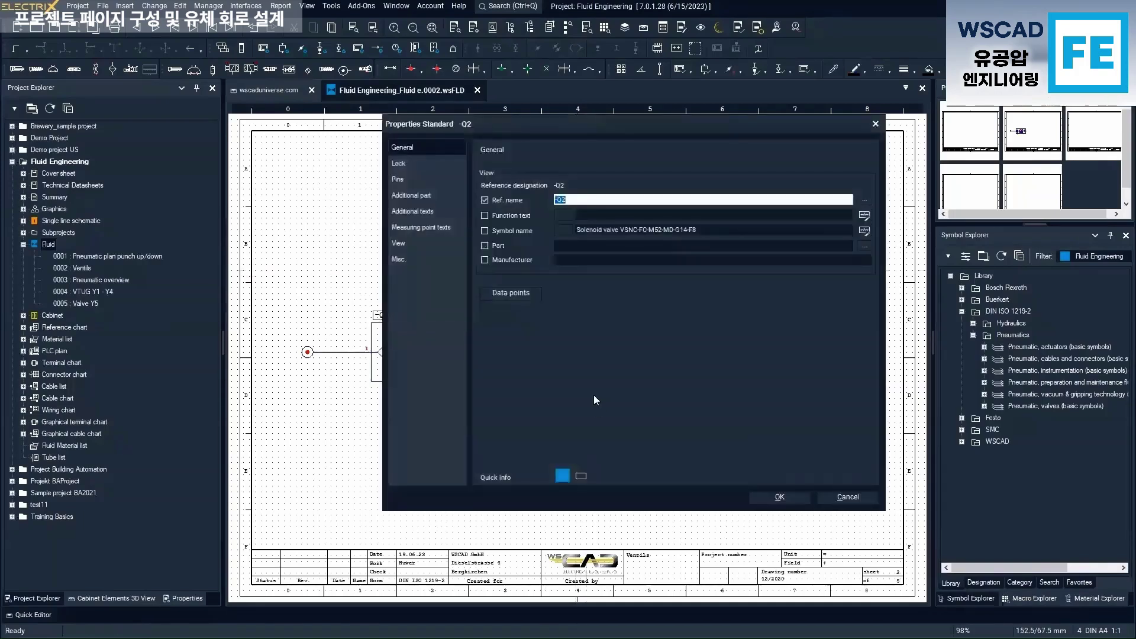
{"action": "left_click", "coordinate": [780, 497]}
Place a connection node below the solenoid valve to link service unit port 2 with valve port 1
{"action": "scroll", "coordinate": [570, 284], "scroll_direction": "up", "scroll_amount": 3}
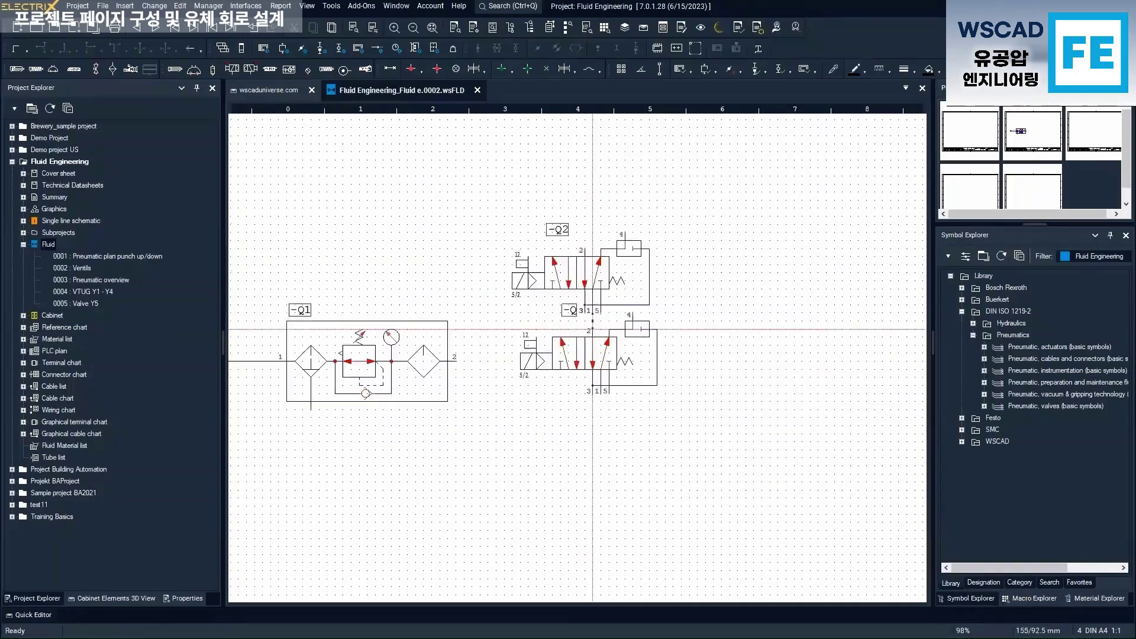
{"action": "left_click", "coordinate": [413, 69]}
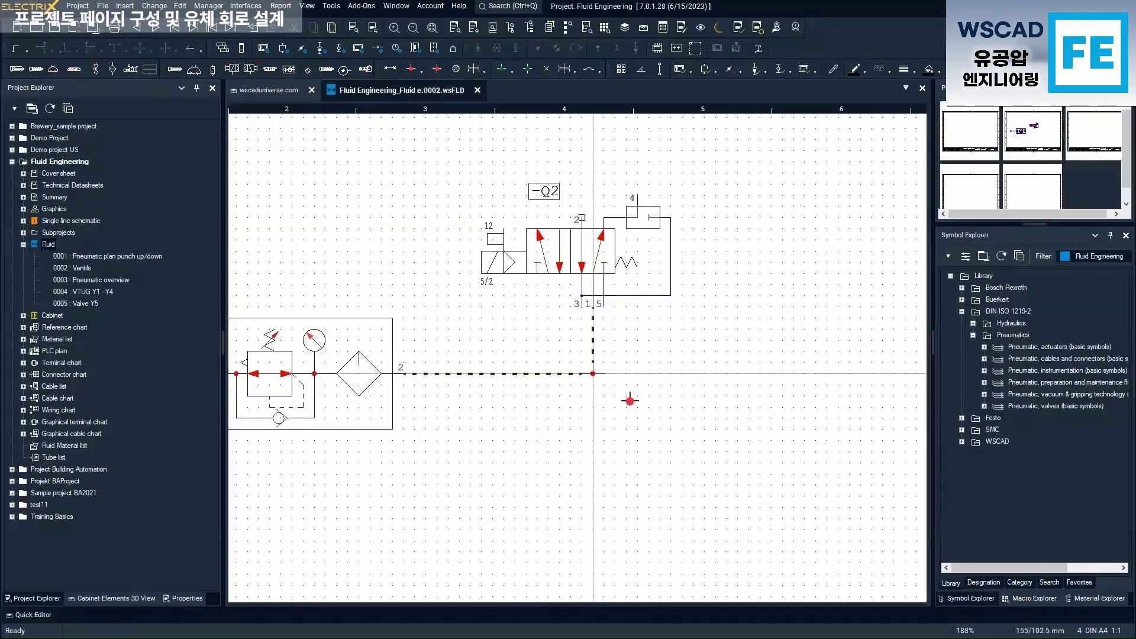
{"action": "left_click", "coordinate": [630, 401]}
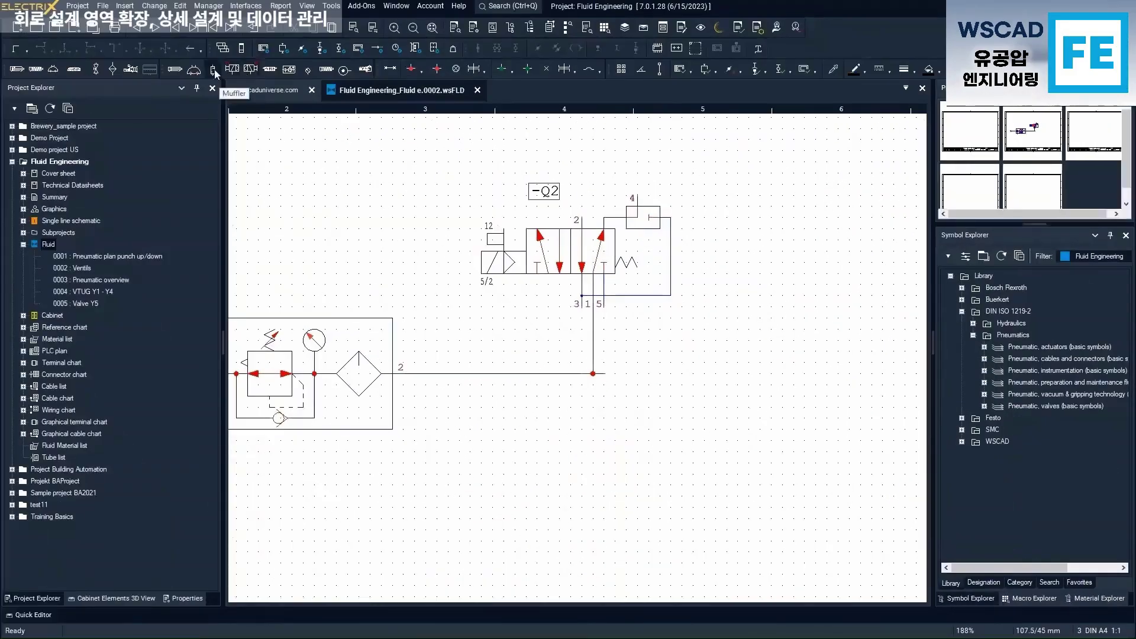
Place a muffler below port 5 of the solenoid valve, accepting its default properties
{"action": "left_click", "coordinate": [214, 70]}
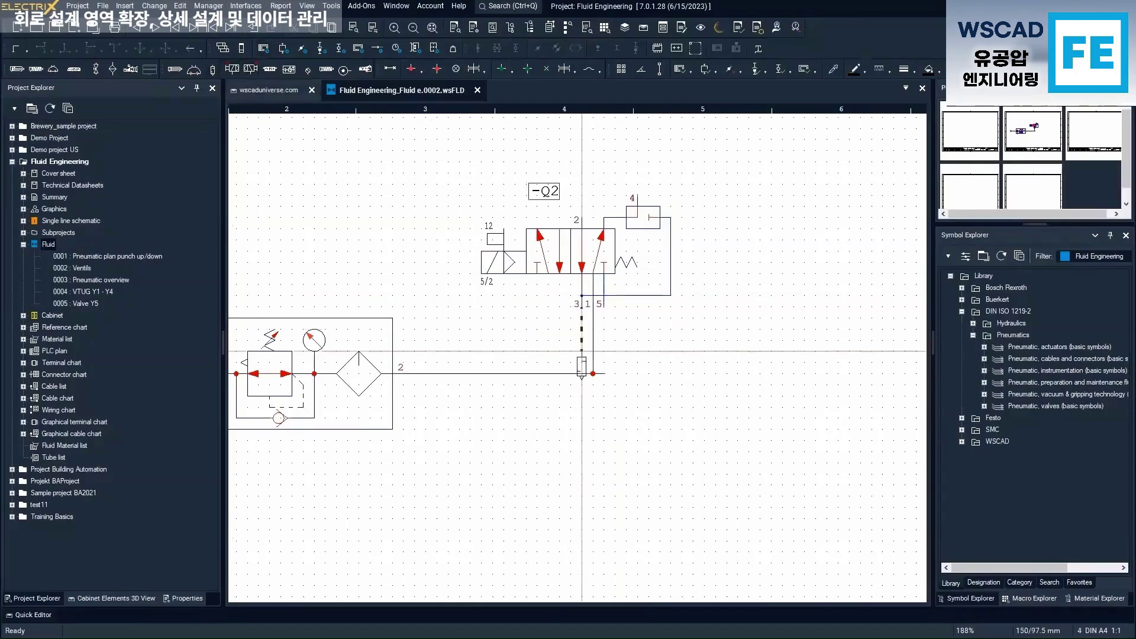
{"action": "left_click", "coordinate": [604, 329]}
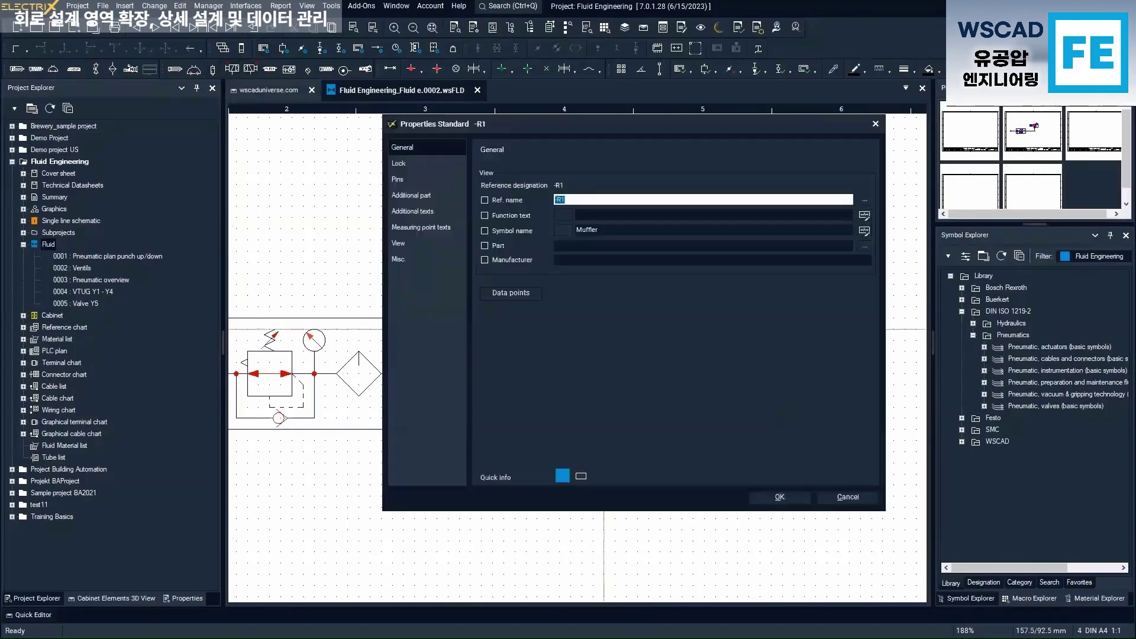
{"action": "left_click", "coordinate": [779, 498]}
{"action": "scroll", "coordinate": [661, 424], "scroll_direction": "down", "scroll_amount": 3}
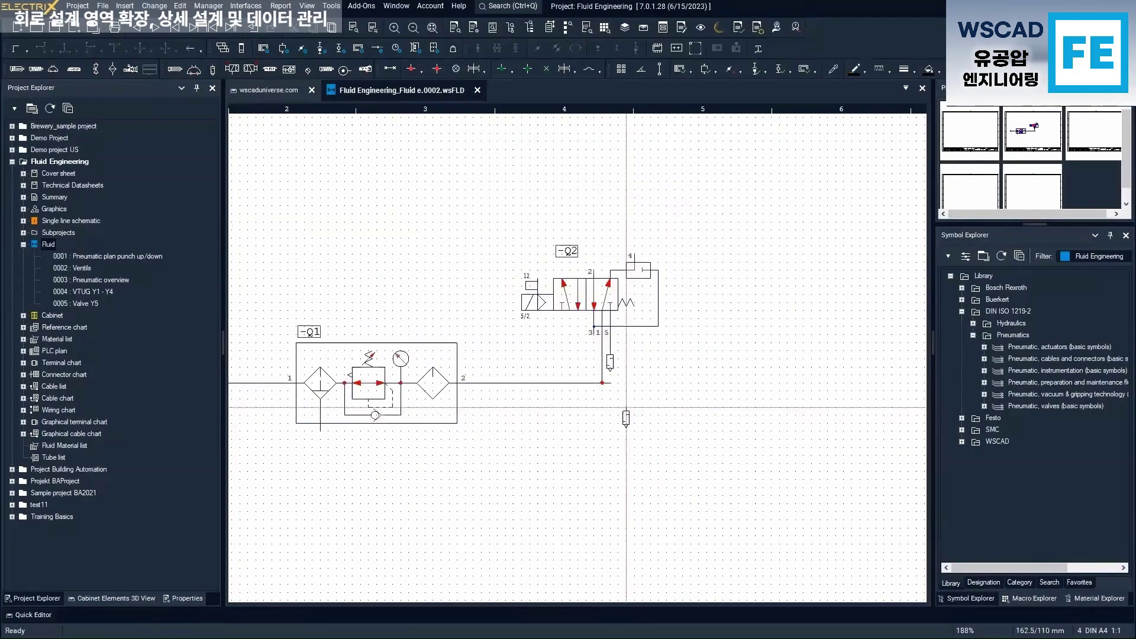
Search for mg and place the SMC guided cylinder MGGLB100-75 above the valve, aligning cylinder port 2 with valve port 4 and accepting the default properties
{"action": "key", "text": "ctrl+q"}
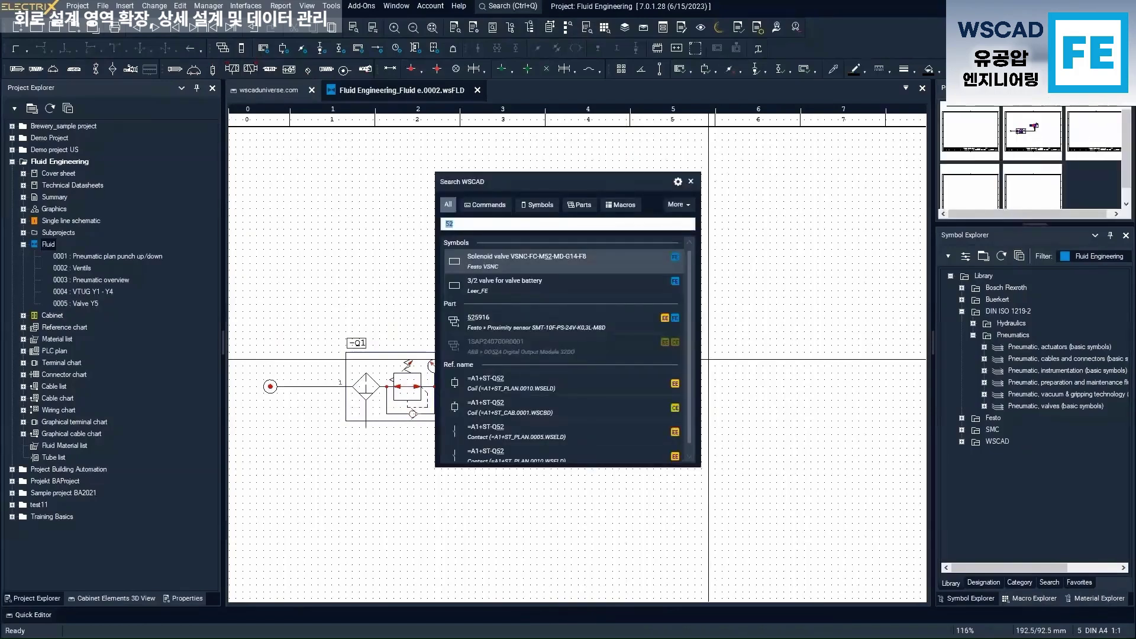
{"action": "type", "text": "mg"}
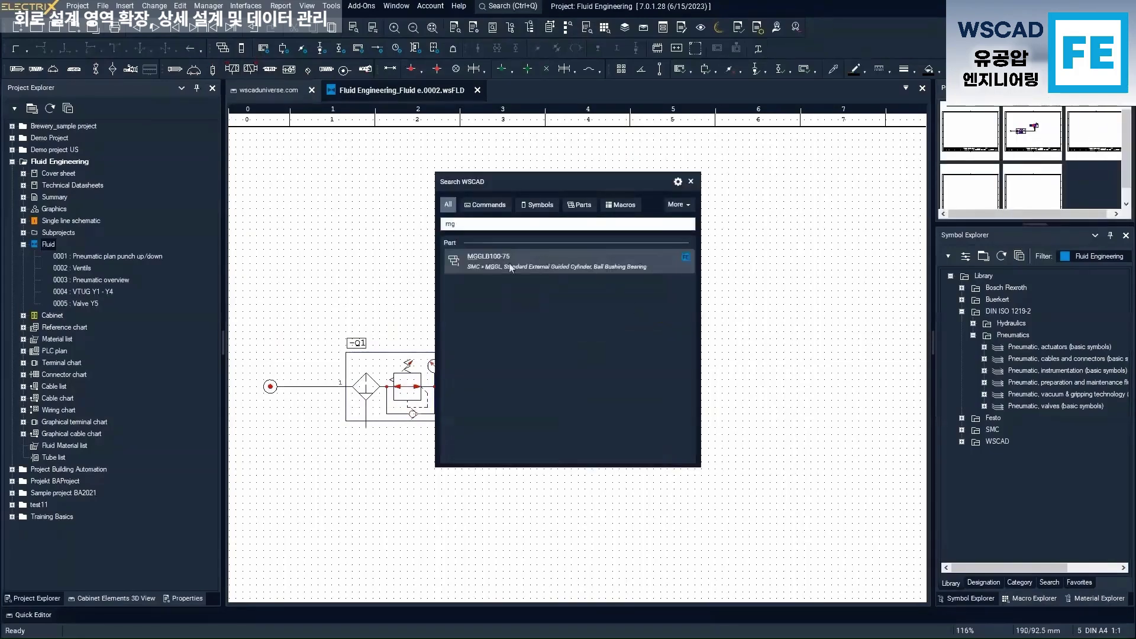
{"action": "left_click", "coordinate": [507, 262]}
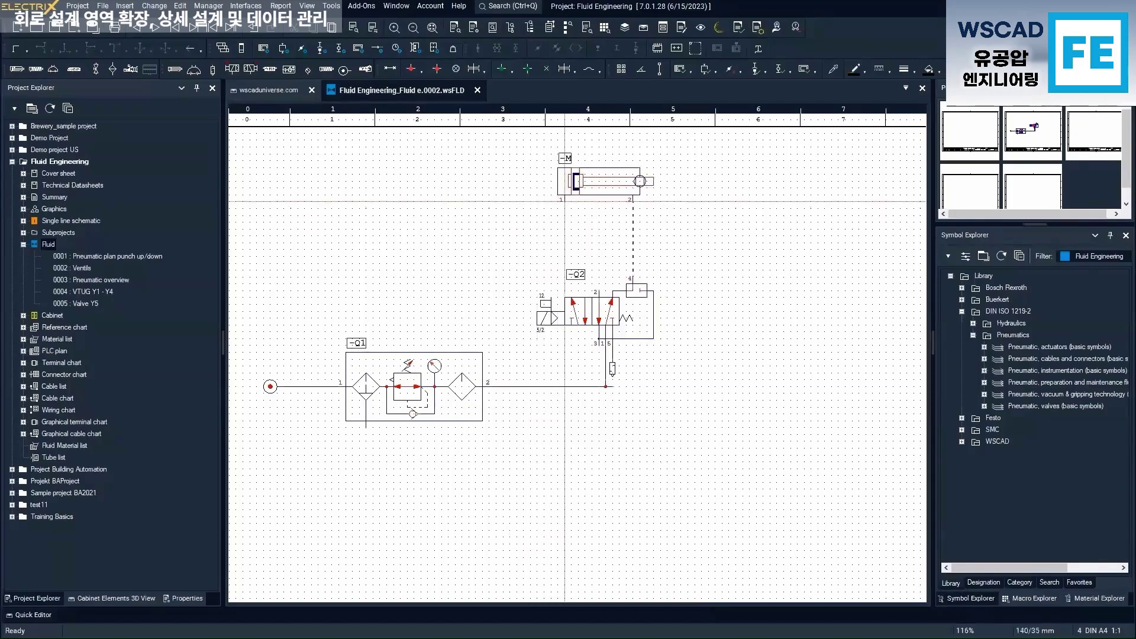
{"action": "left_click", "coordinate": [565, 215]}
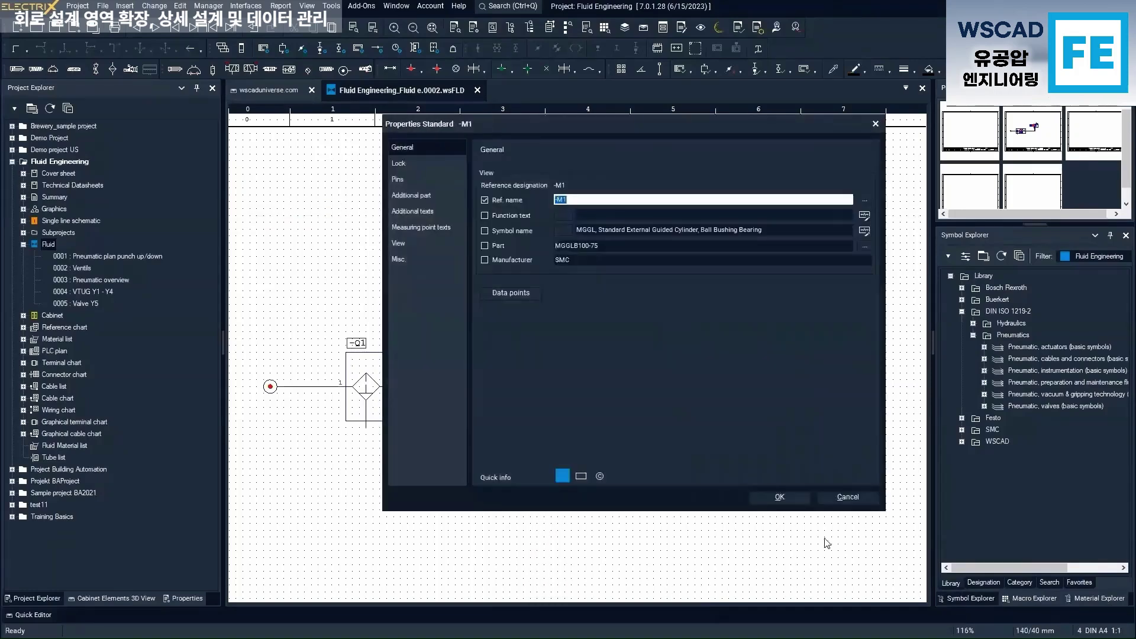
{"action": "left_click", "coordinate": [780, 497]}
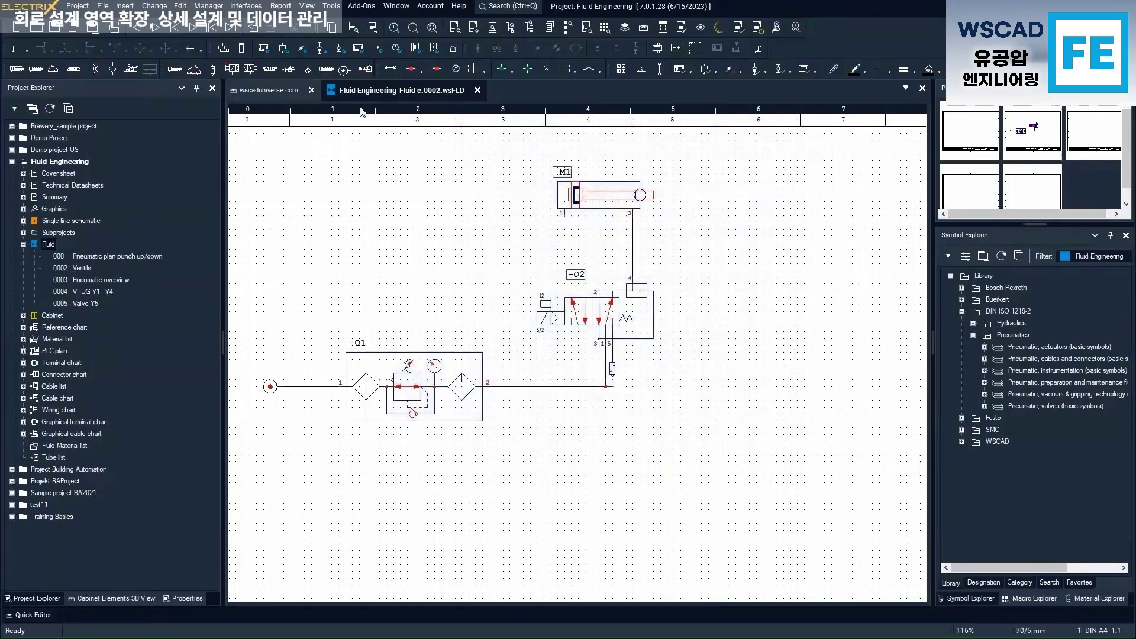
Draw a connection line from port 1 of the cylinder to port 2 of the solenoid valve
{"action": "left_click", "coordinate": [390, 69]}
{"action": "scroll", "coordinate": [530, 227], "scroll_direction": "up", "scroll_amount": 3}
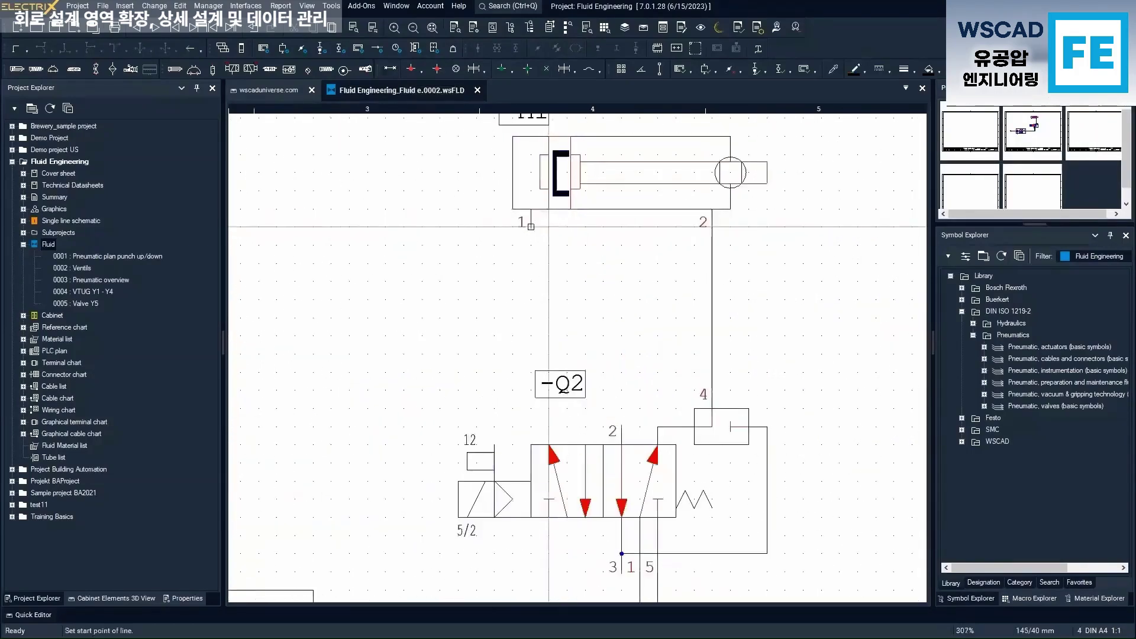
{"action": "left_click", "coordinate": [531, 227]}
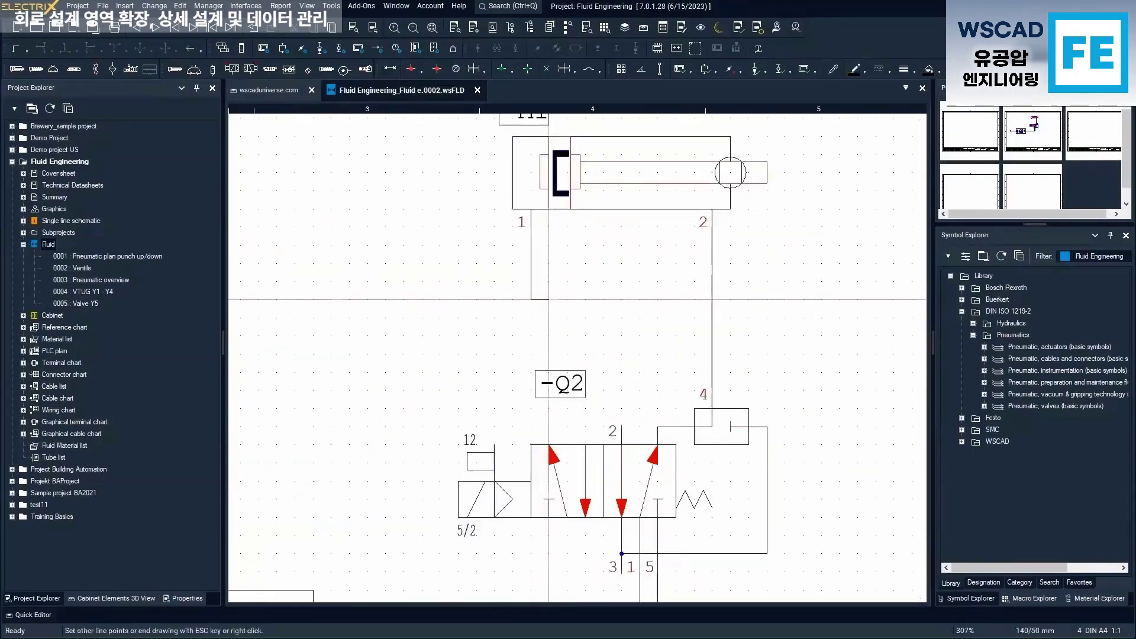
{"action": "left_click", "coordinate": [621, 425]}
{"action": "key", "text": "Escape"}
{"action": "scroll", "coordinate": [676, 390], "scroll_direction": "down", "scroll_amount": 3}
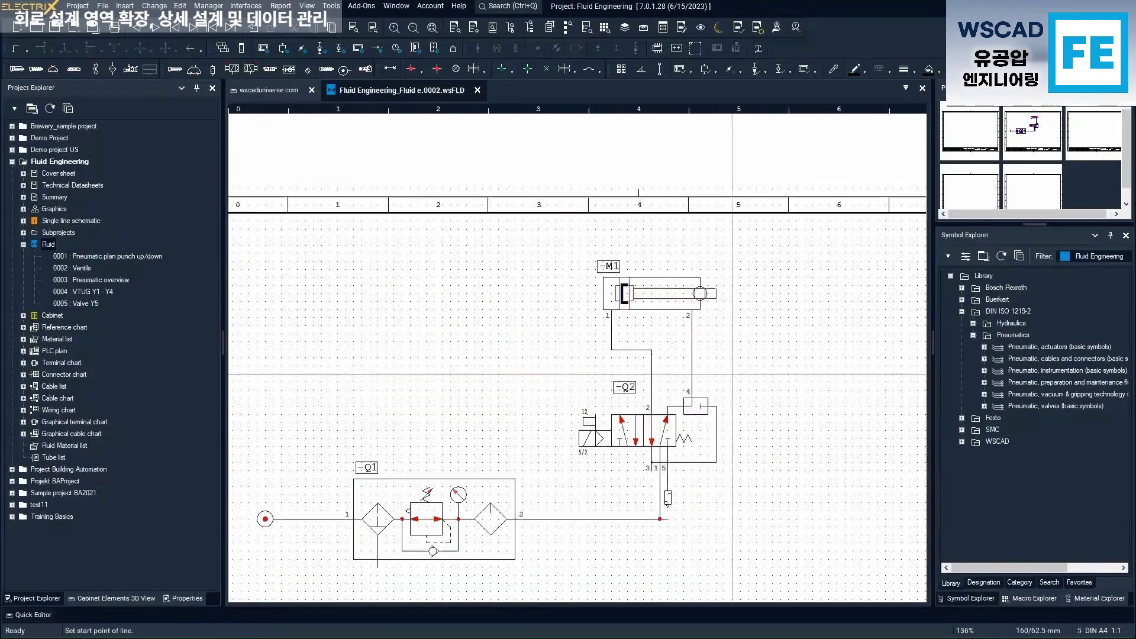
Duplicate the cylinder, solenoid valve and muffler with their connections to the right of the original group
{"action": "scroll", "coordinate": [748, 374], "scroll_direction": "down", "scroll_amount": 2}
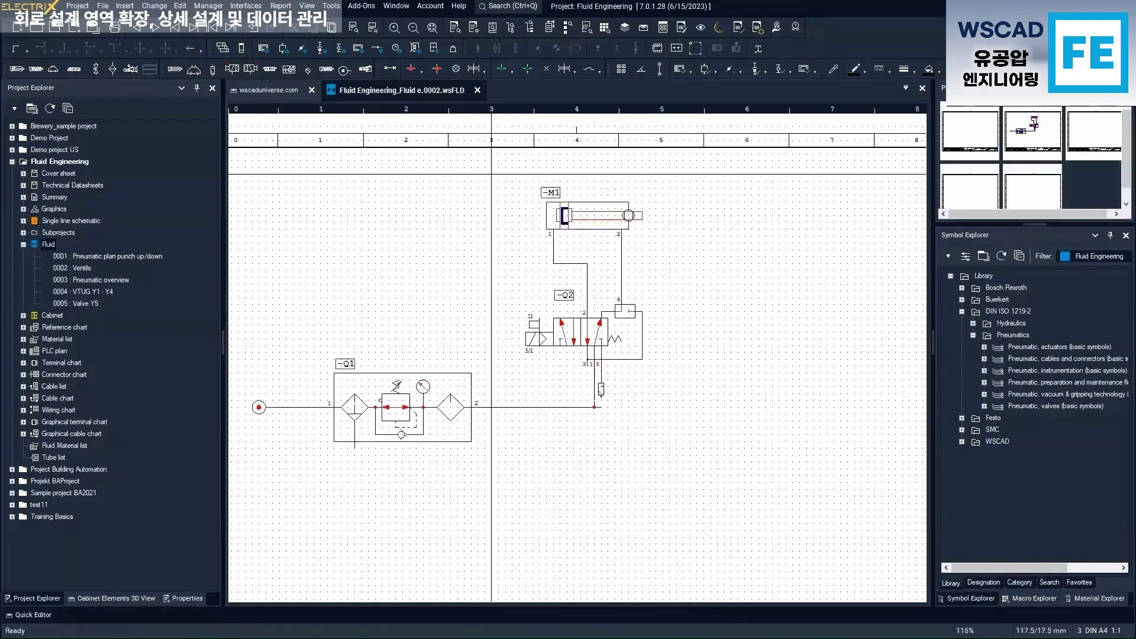
{"action": "left_click", "coordinate": [724, 400]}
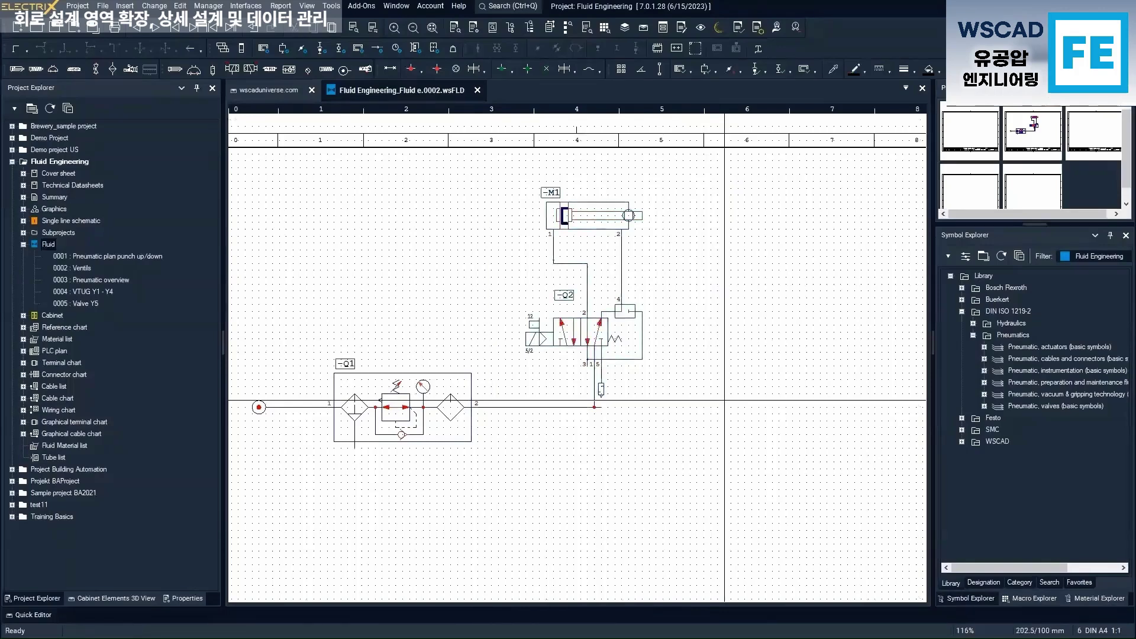
{"action": "key", "text": "ctrl+v"}
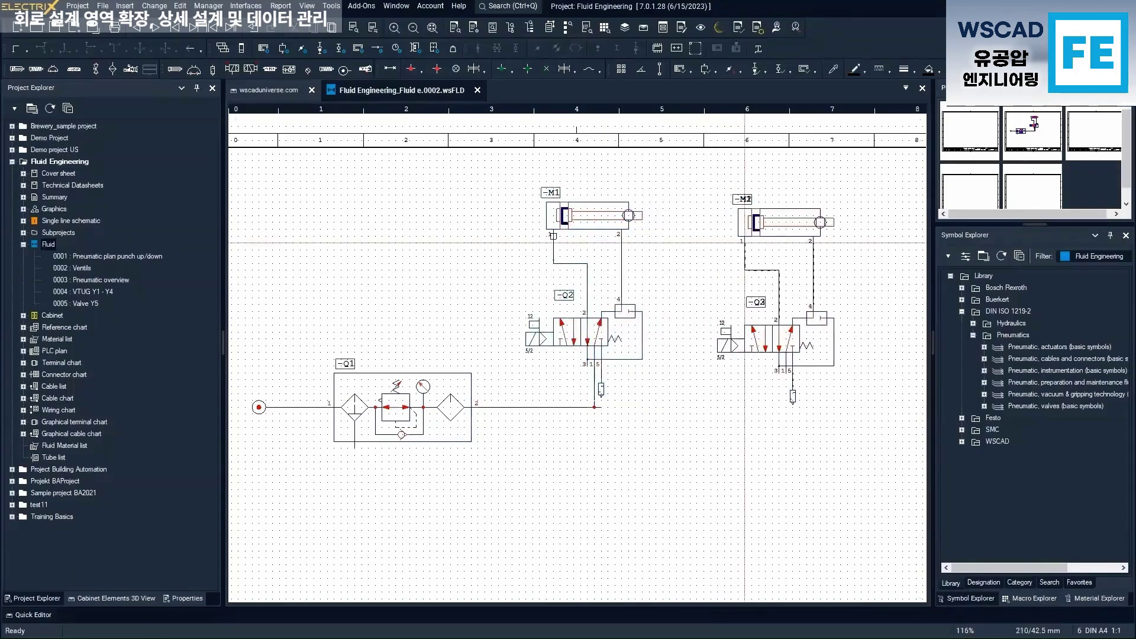
{"action": "left_click", "coordinate": [745, 243]}
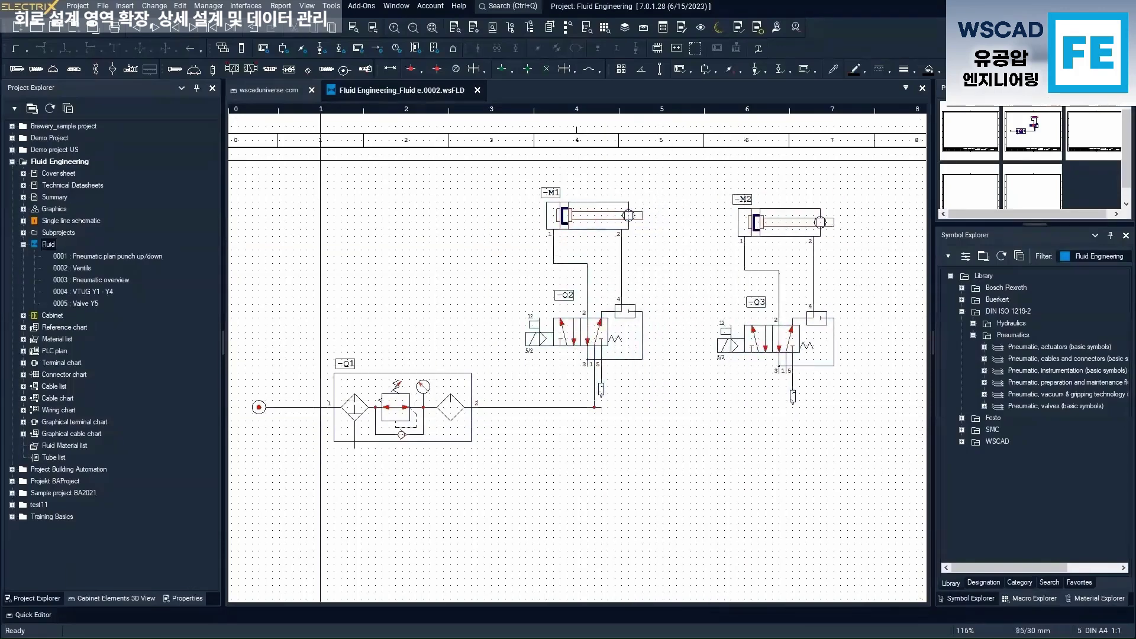
Place a left-to-top angle connection below the copied valve to link its port 1 with the supply line
{"action": "left_click", "coordinate": [26, 49]}
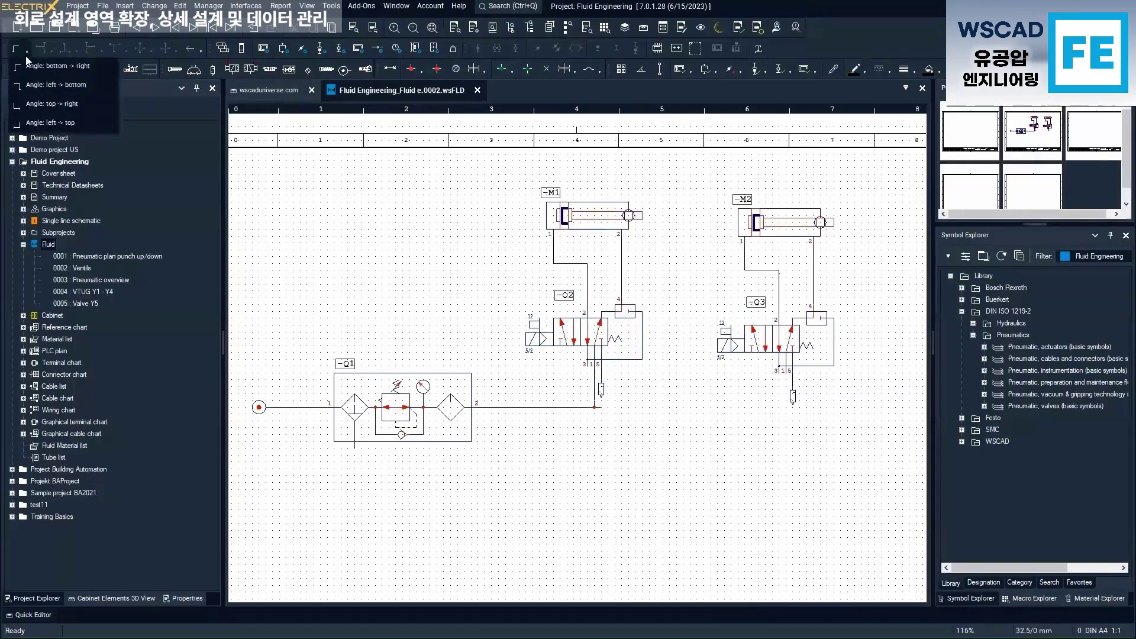
{"action": "left_click", "coordinate": [52, 123]}
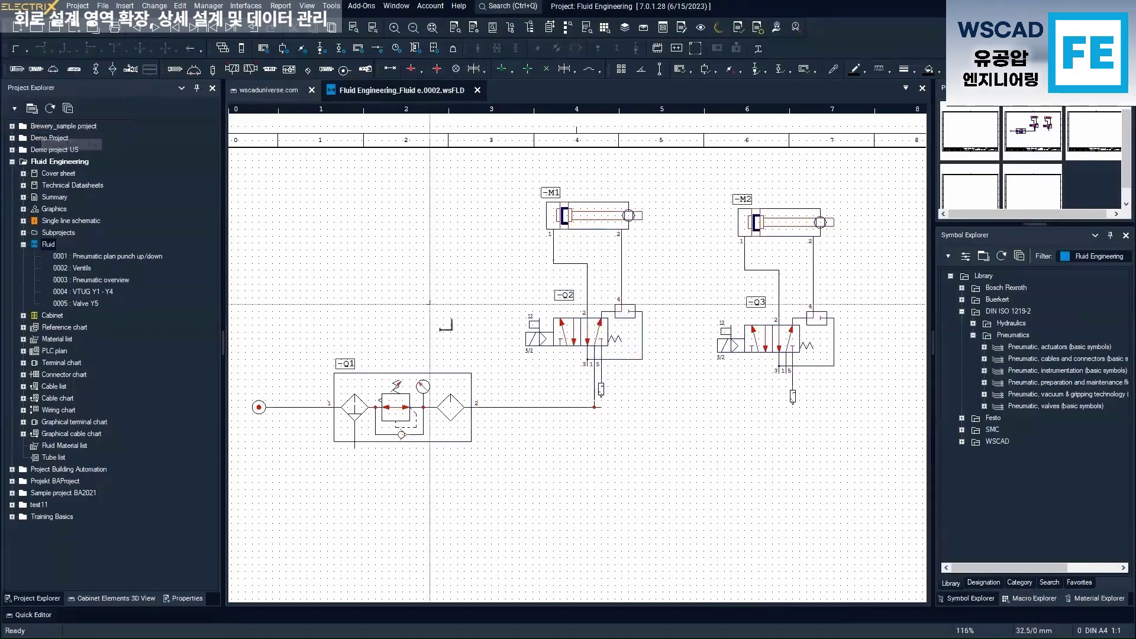
{"action": "left_click", "coordinate": [594, 407]}
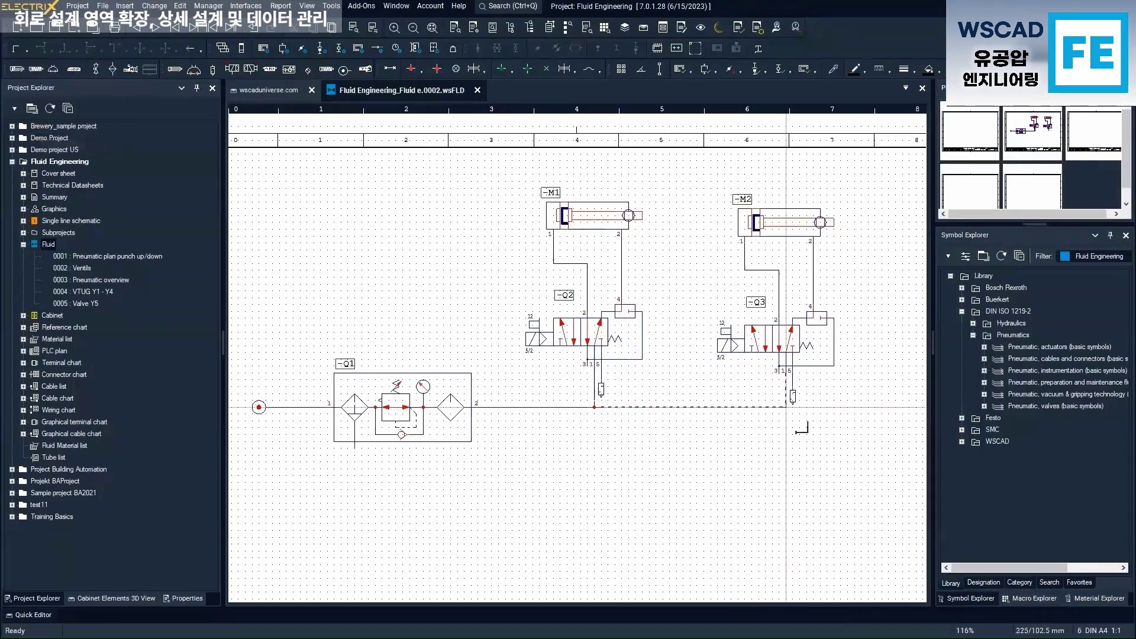
{"action": "left_click", "coordinate": [786, 408]}
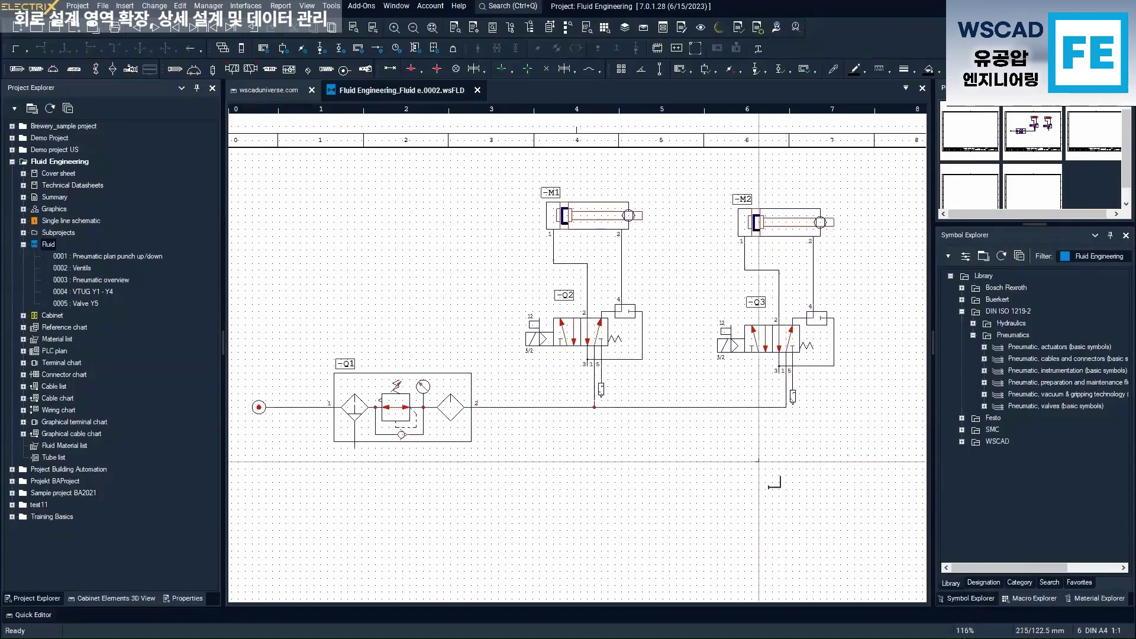
{"action": "scroll", "coordinate": [758, 461], "scroll_direction": "down", "scroll_amount": 3}
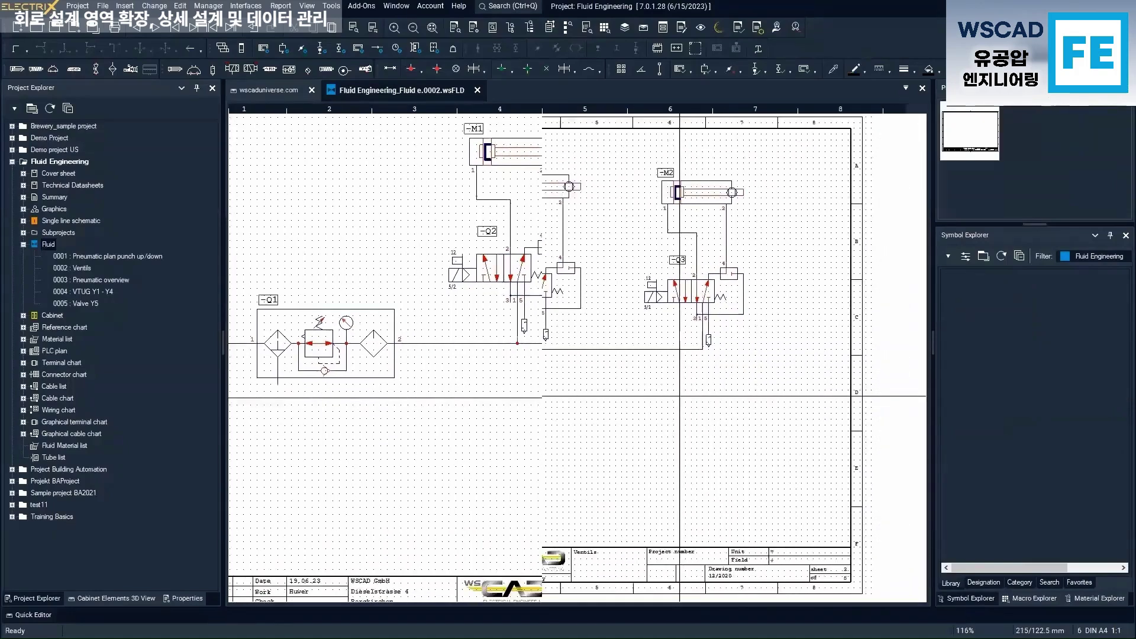
Filter the macro library to Fluid Engineering and place the Tube 1 macro from the Fluid folder below the two valves
{"action": "left_click", "coordinate": [1033, 599]}
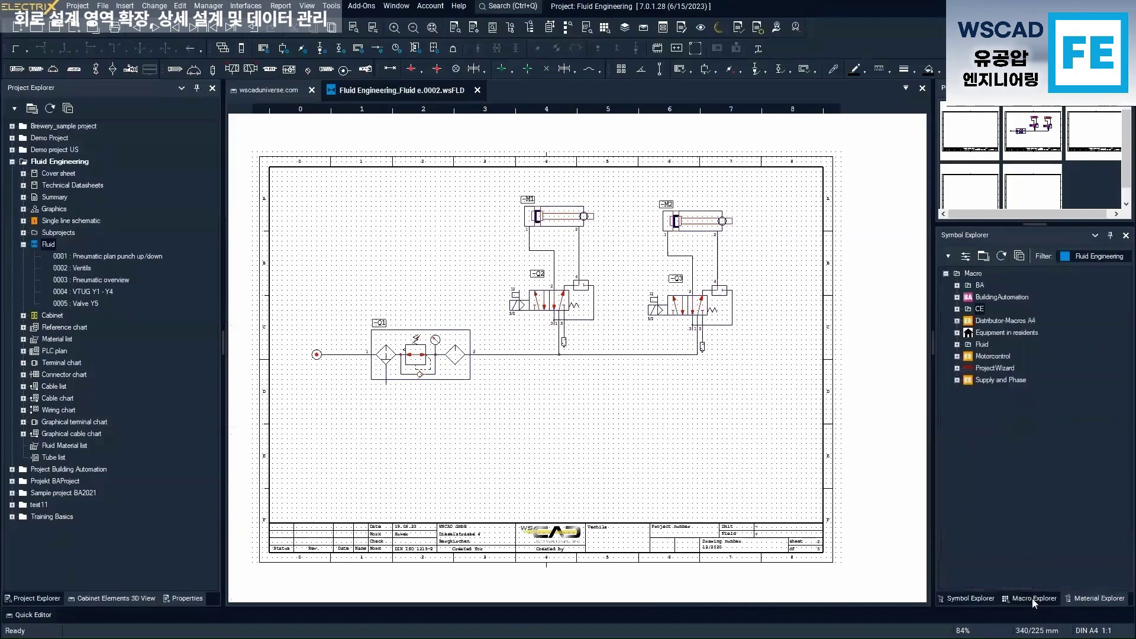
{"action": "left_click", "coordinate": [1070, 257]}
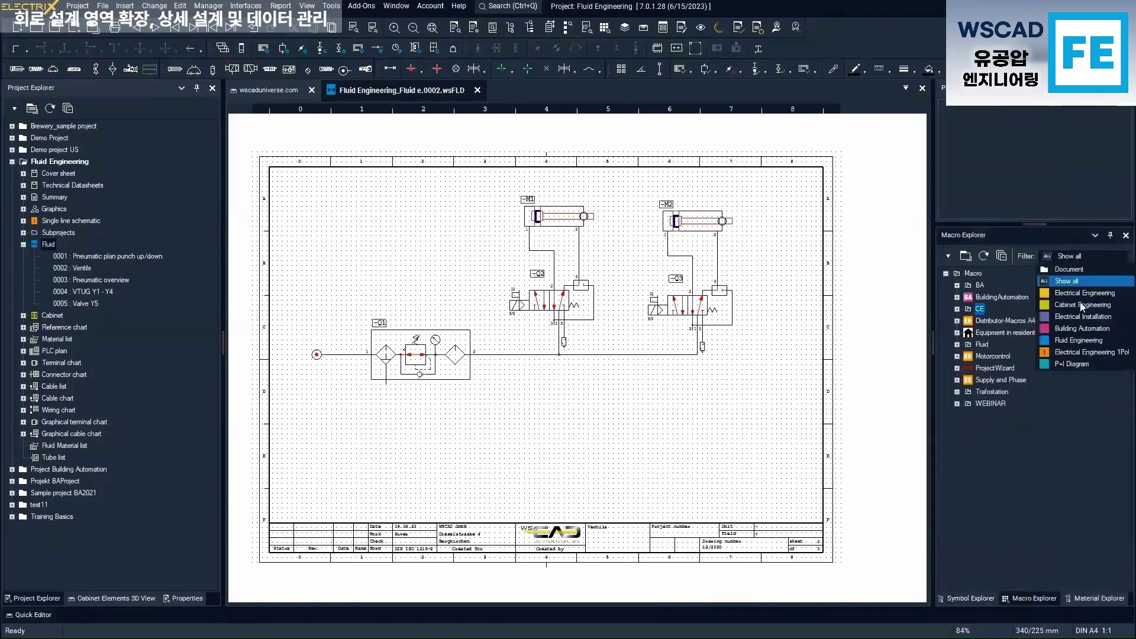
{"action": "left_click", "coordinate": [1088, 340]}
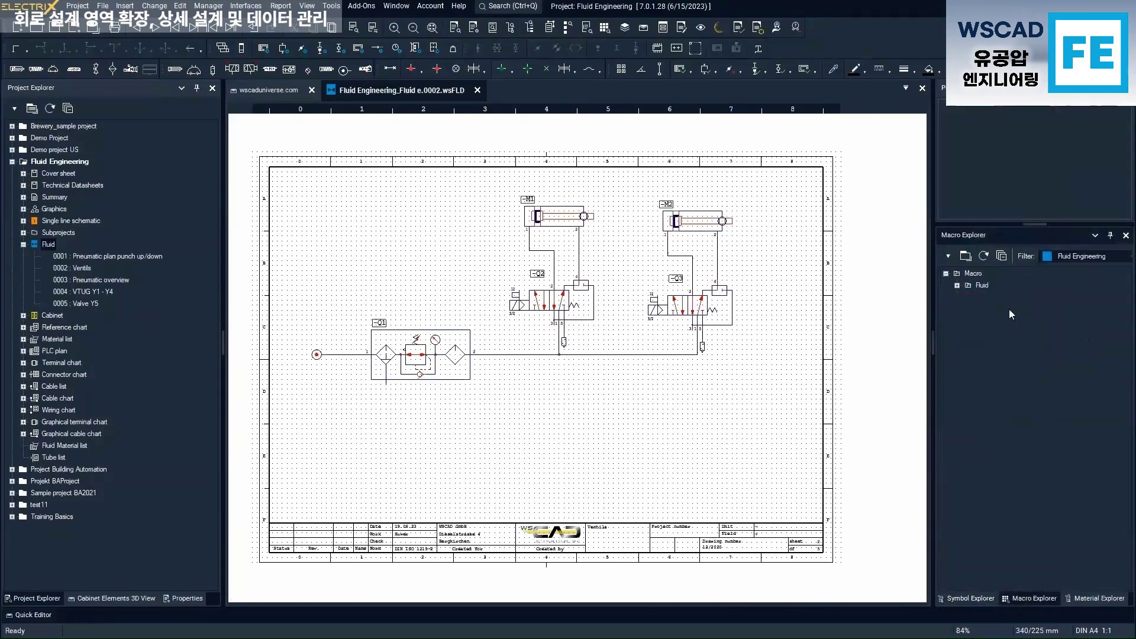
{"action": "left_click", "coordinate": [959, 285]}
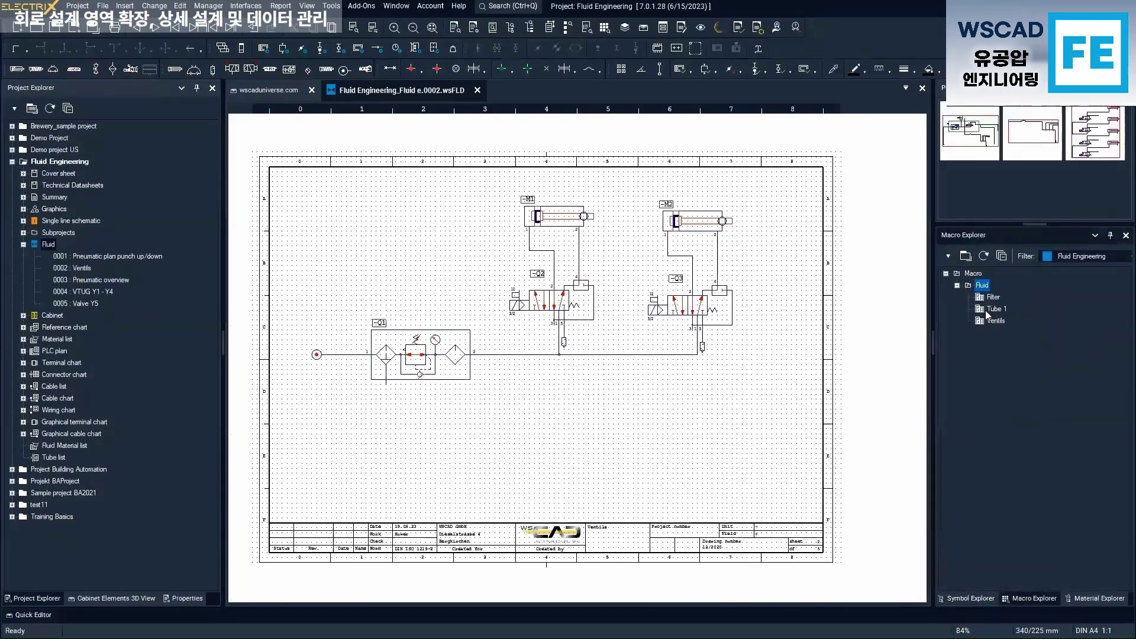
{"action": "left_click_drag", "start_coordinate": [986, 309], "coordinate": [579, 389]}
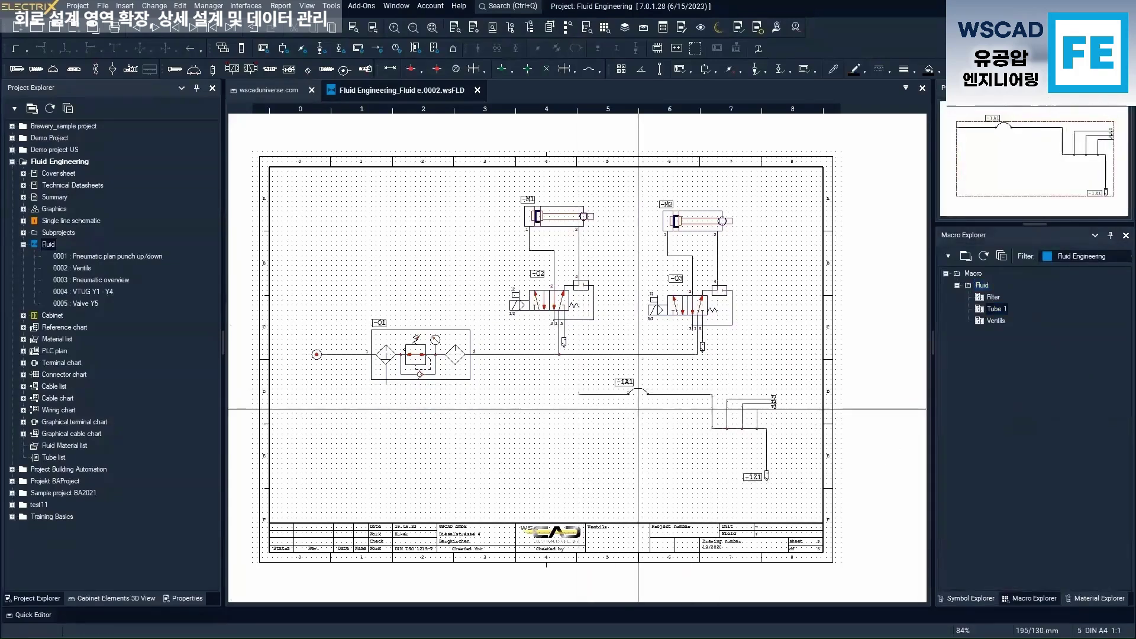
Place a pneumatic T connection on the supply line between the valves to link the tube branch, and check the branch's T1 to T3 ends
{"action": "scroll", "coordinate": [607, 359], "scroll_direction": "up", "scroll_amount": 4}
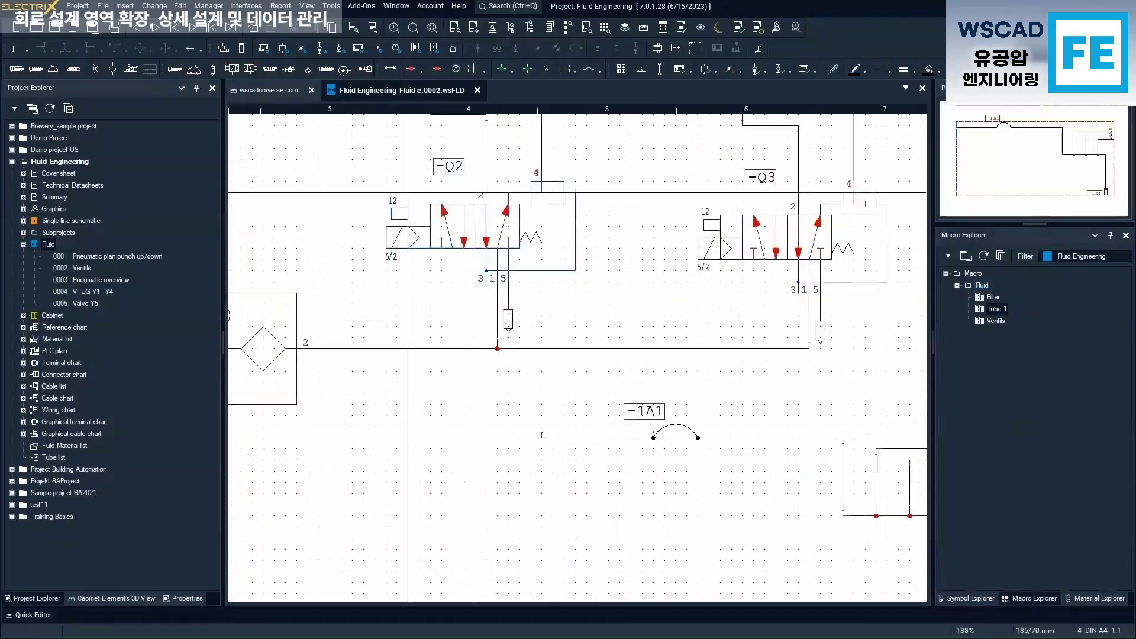
{"action": "left_click", "coordinate": [422, 70]}
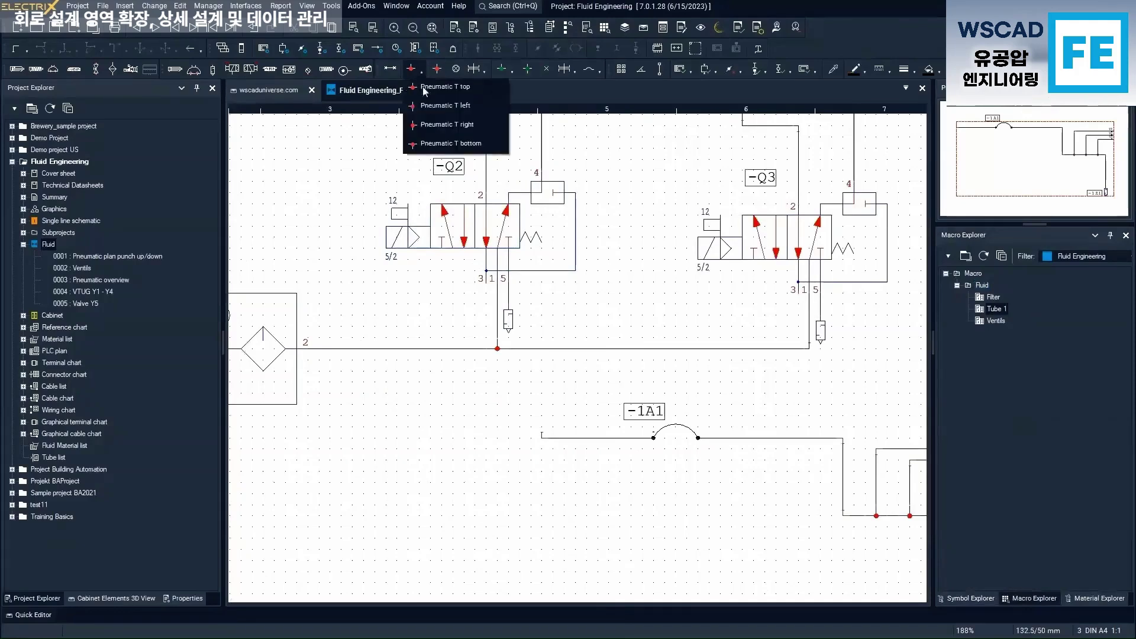
{"action": "left_click", "coordinate": [429, 108]}
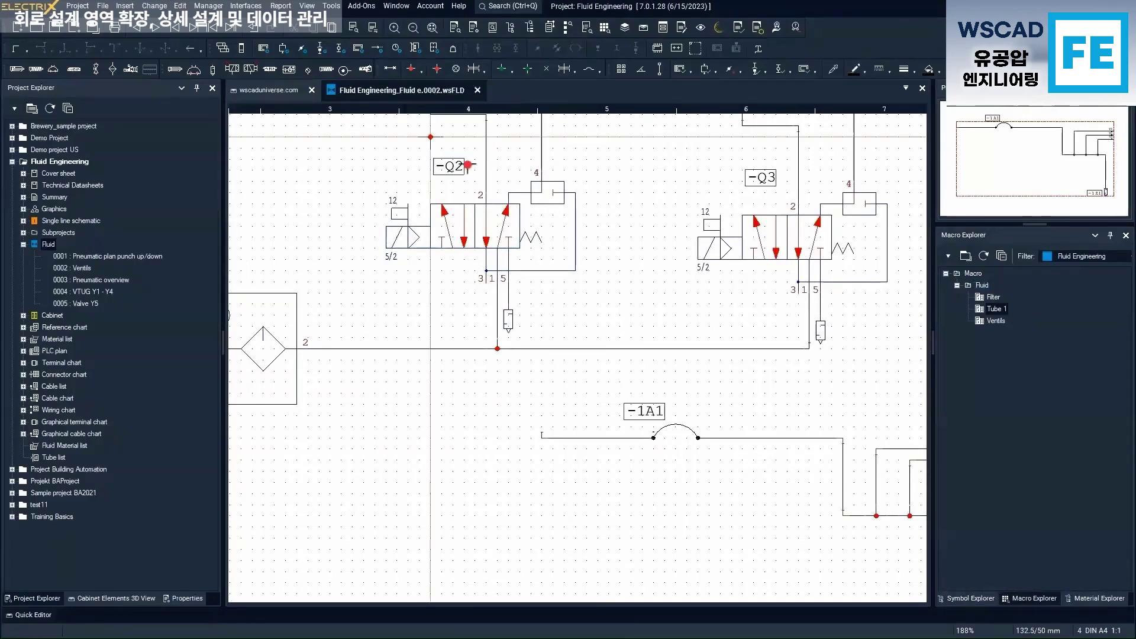
{"action": "left_click", "coordinate": [577, 380]}
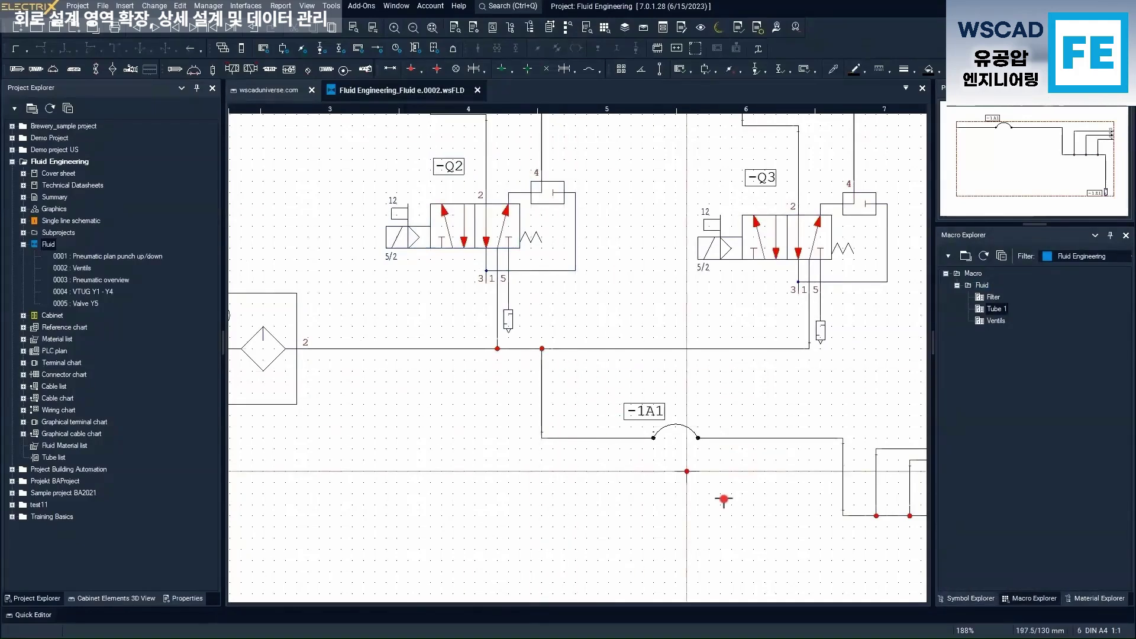
{"action": "middle_click_drag", "start_coordinate": [819, 472], "coordinate": [507, 339]}
{"action": "scroll", "coordinate": [596, 304], "scroll_direction": "up", "scroll_amount": 3}
{"action": "key", "text": "Escape"}
{"action": "scroll", "coordinate": [745, 339], "scroll_direction": "up", "scroll_amount": 2}
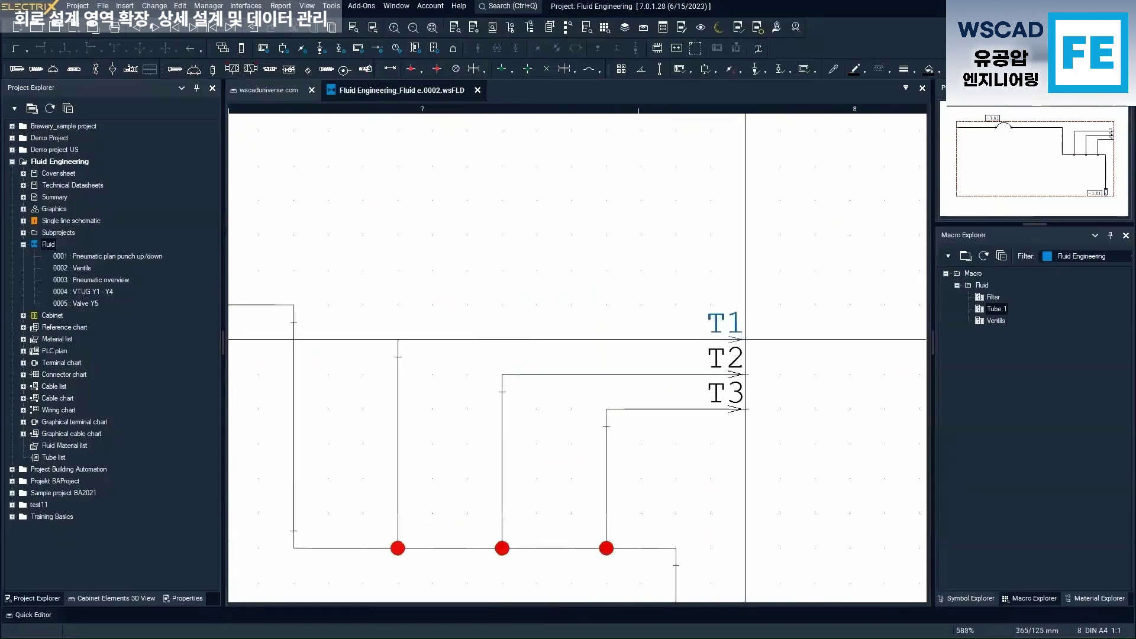
{"action": "scroll", "coordinate": [745, 339], "scroll_direction": "down", "scroll_amount": 5}
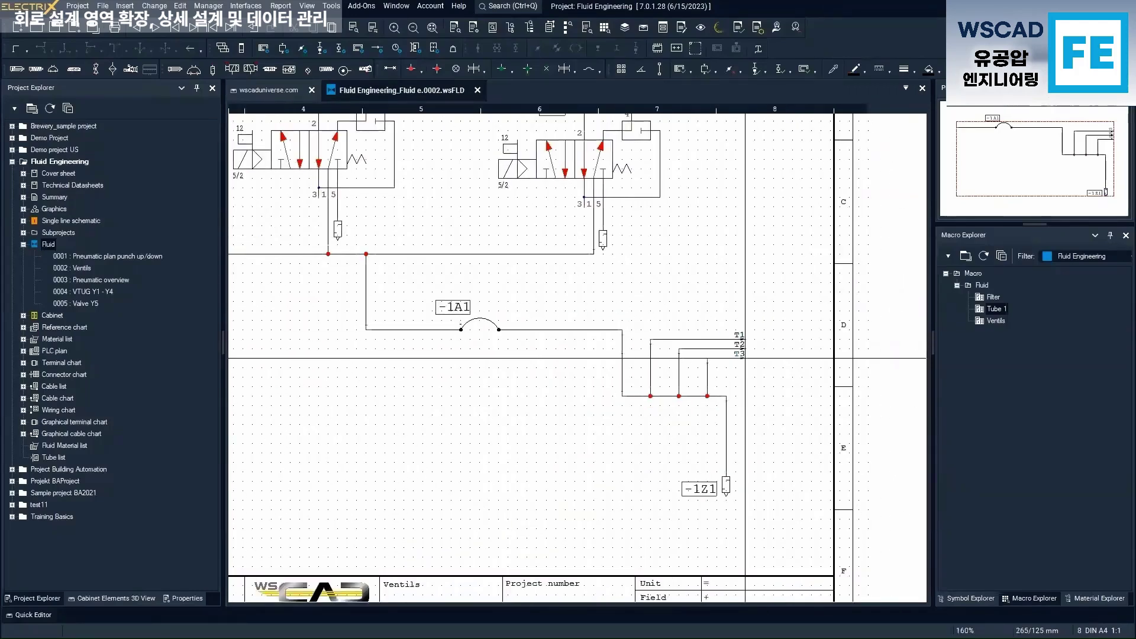
Open page 0002 Ventils and pick the Filter macro from the Fluid folder for placement on the empty sheet
{"action": "mouse_move", "coordinate": [87, 271]}
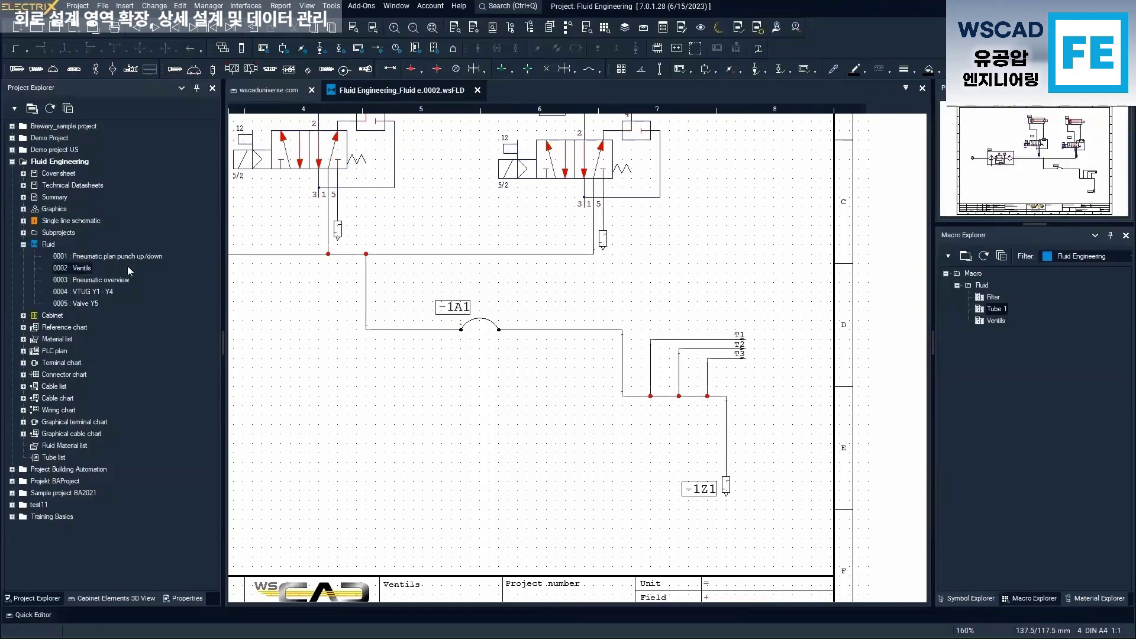
{"action": "double_click", "coordinate": [86, 268]}
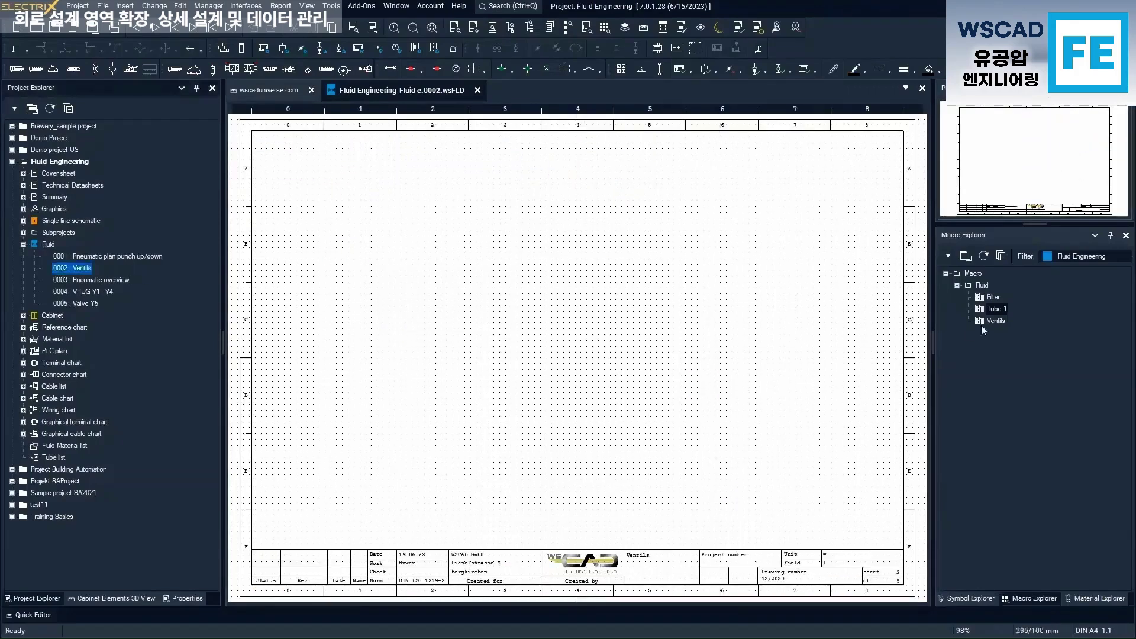
{"action": "double_click", "coordinate": [991, 297]}
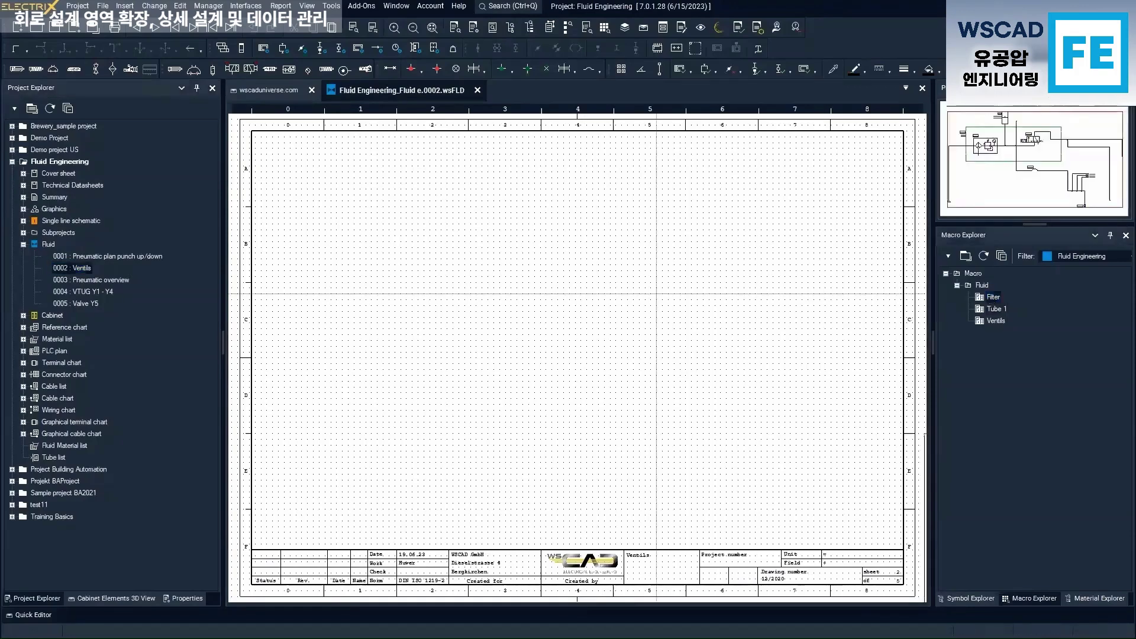
{"action": "scroll", "coordinate": [453, 248], "scroll_direction": "down", "scroll_amount": 3}
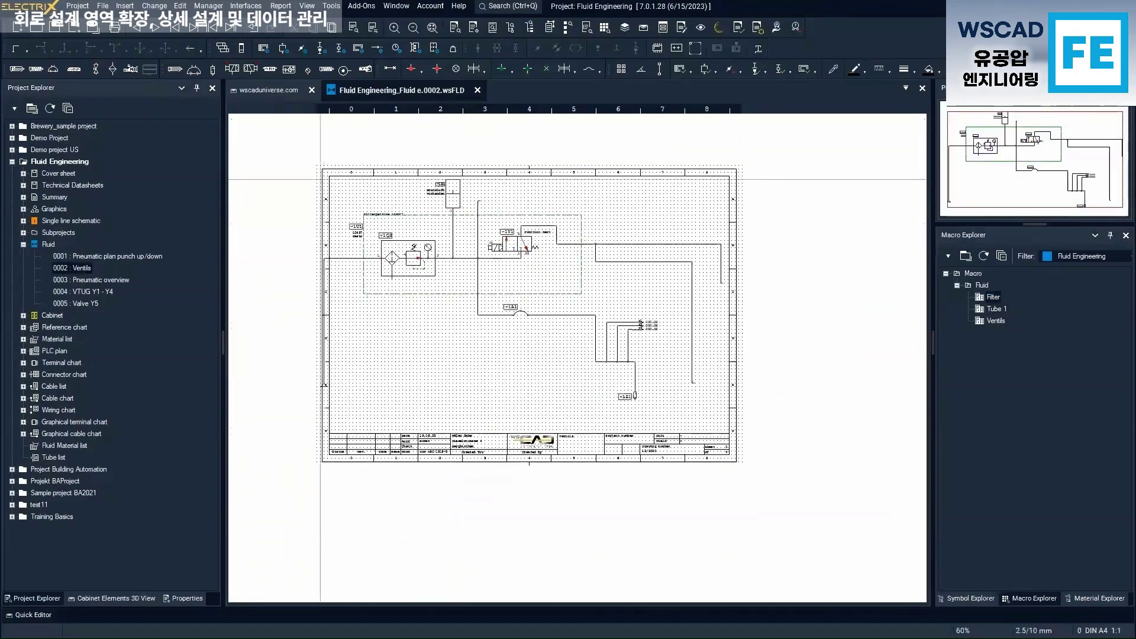
Replace the frame of page 0002 with the A2 template Rahmen-2_0-14 A2 mit Logo.0001.wsFRD
{"action": "right_click", "coordinate": [83, 271]}
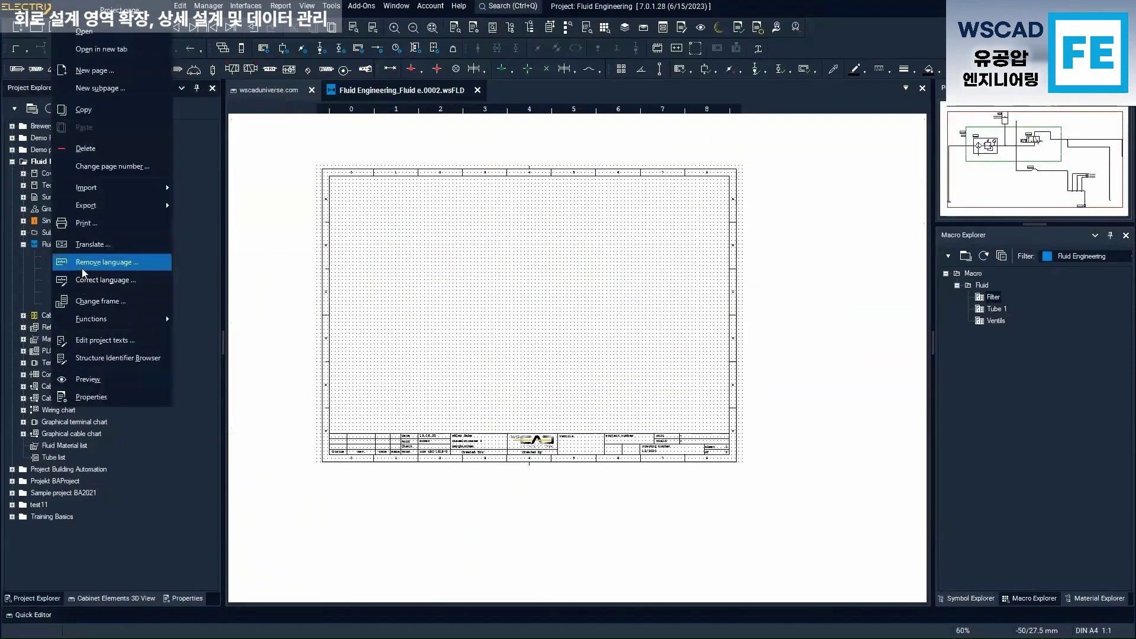
{"action": "left_click", "coordinate": [130, 299]}
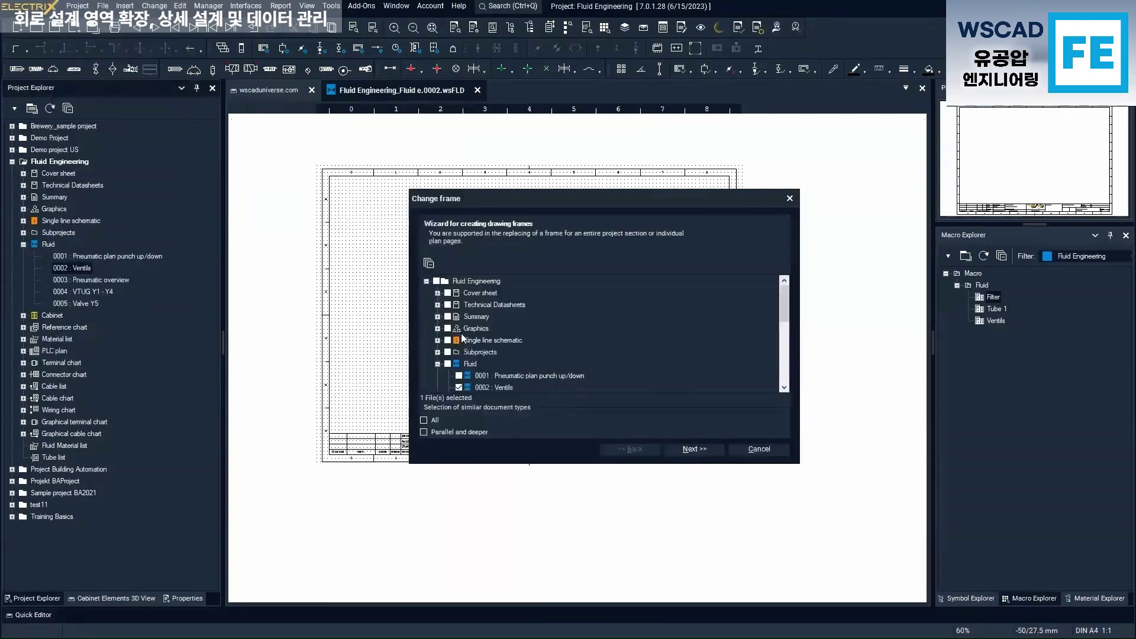
{"action": "scroll", "coordinate": [491, 350], "scroll_direction": "down", "scroll_amount": 2}
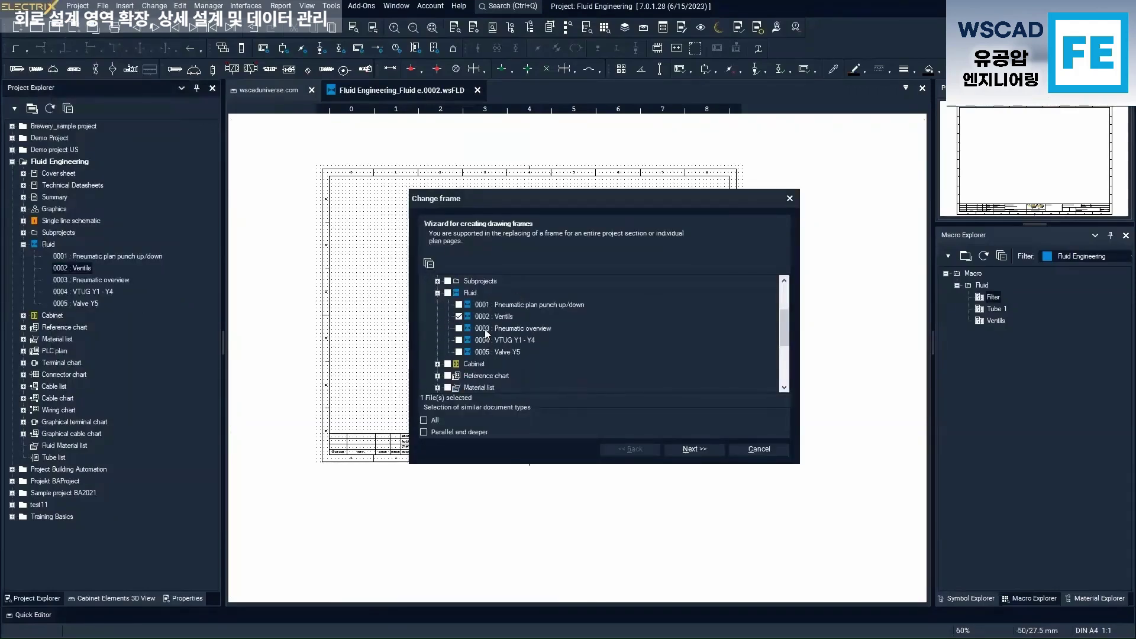
{"action": "left_click", "coordinate": [681, 447]}
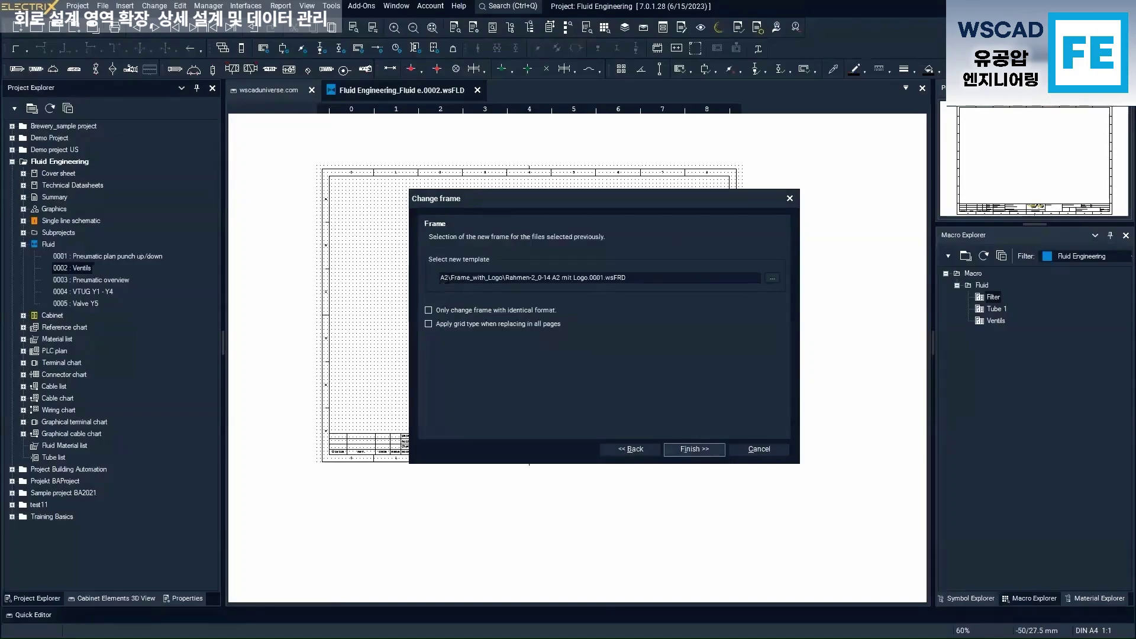
{"action": "left_click", "coordinate": [695, 450]}
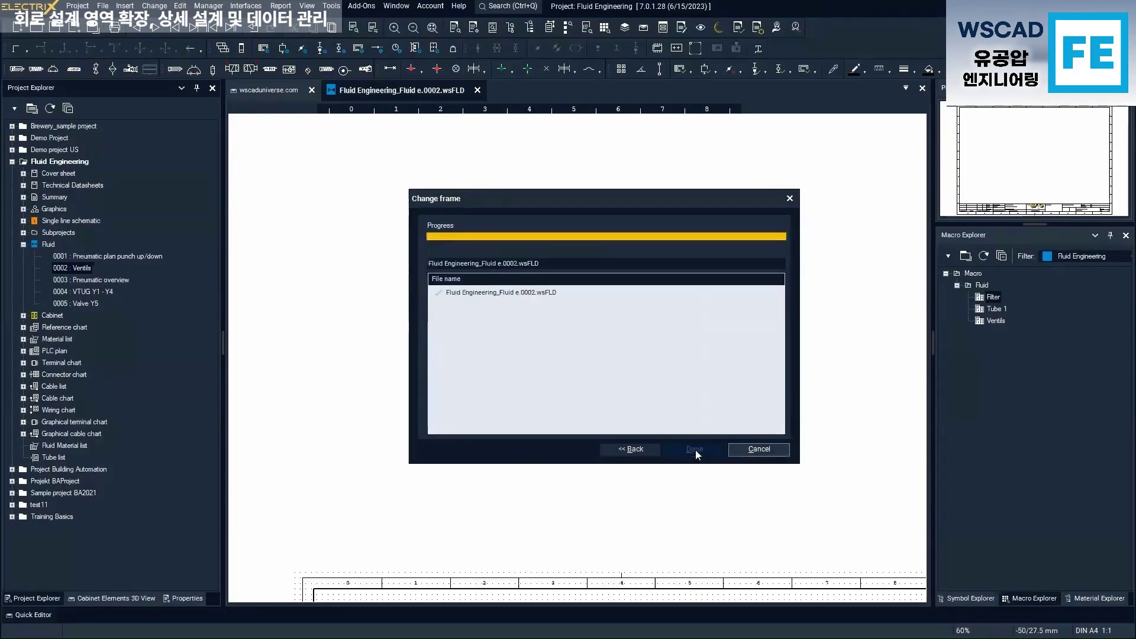
{"action": "left_click", "coordinate": [695, 449]}
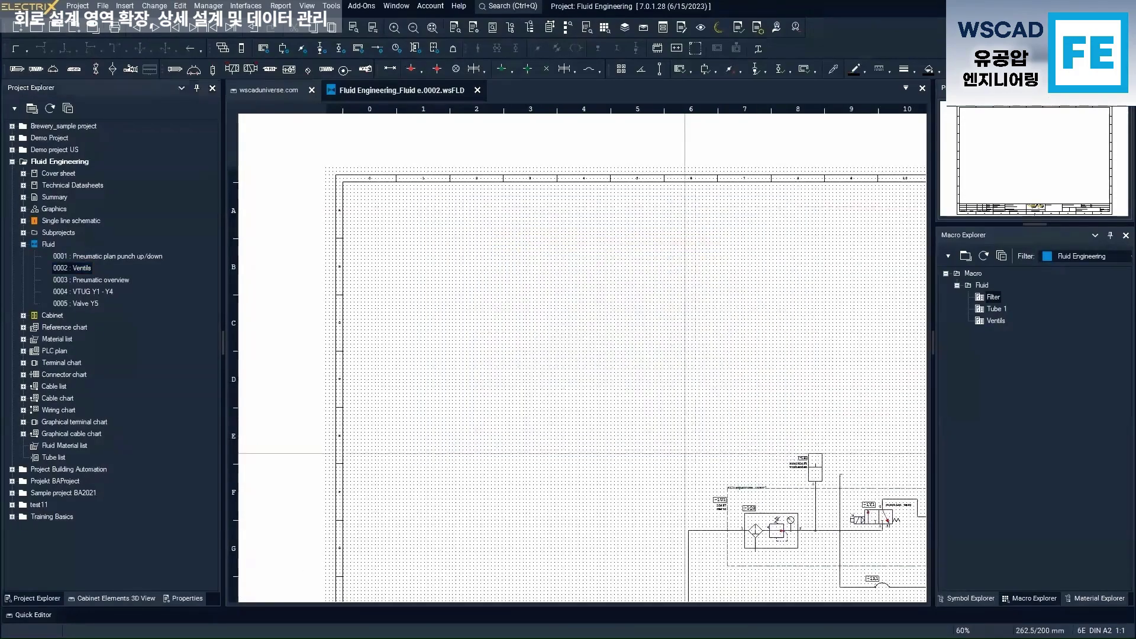
Place the Filter macro in the upper-left area of the A2 sheet, automatically connecting symbols and retaining existing references
{"action": "scroll", "coordinate": [473, 331], "scroll_direction": "up", "scroll_amount": 4}
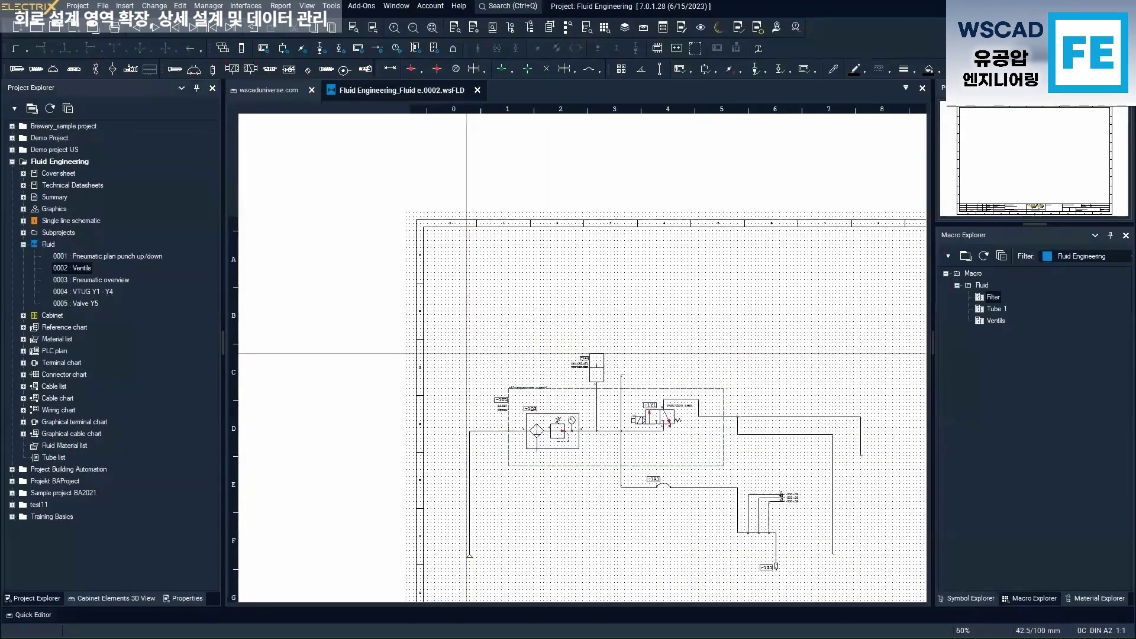
{"action": "left_click", "coordinate": [425, 271]}
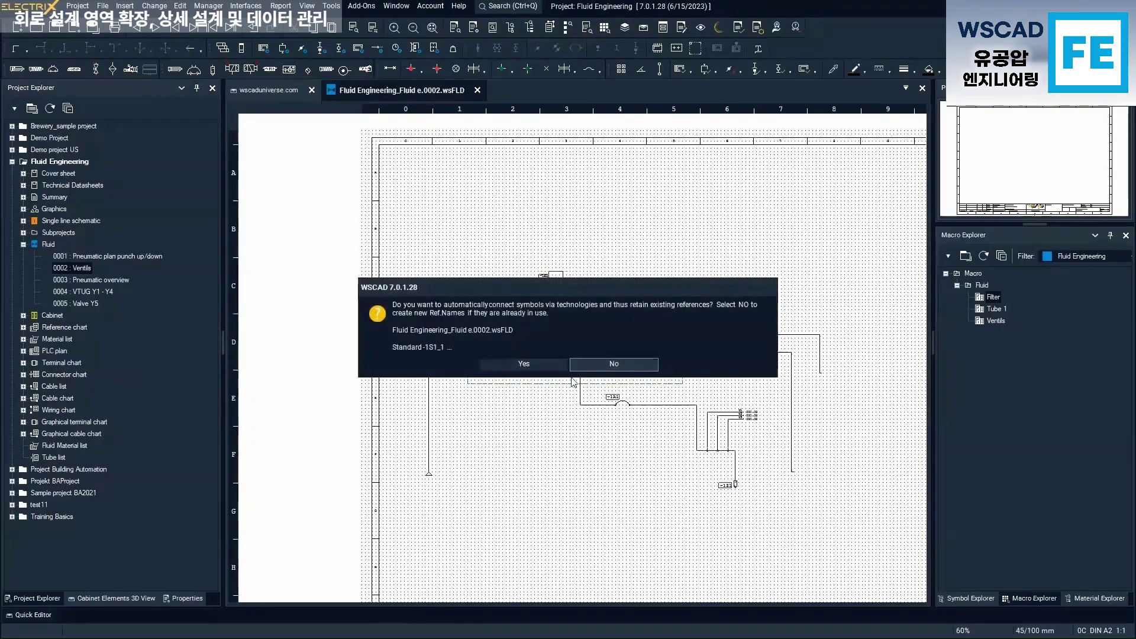
{"action": "left_click", "coordinate": [533, 363]}
Follow the cross-reference beside T1 to page 0001 and return to page 0002
{"action": "scroll", "coordinate": [661, 451], "scroll_direction": "up", "scroll_amount": 4}
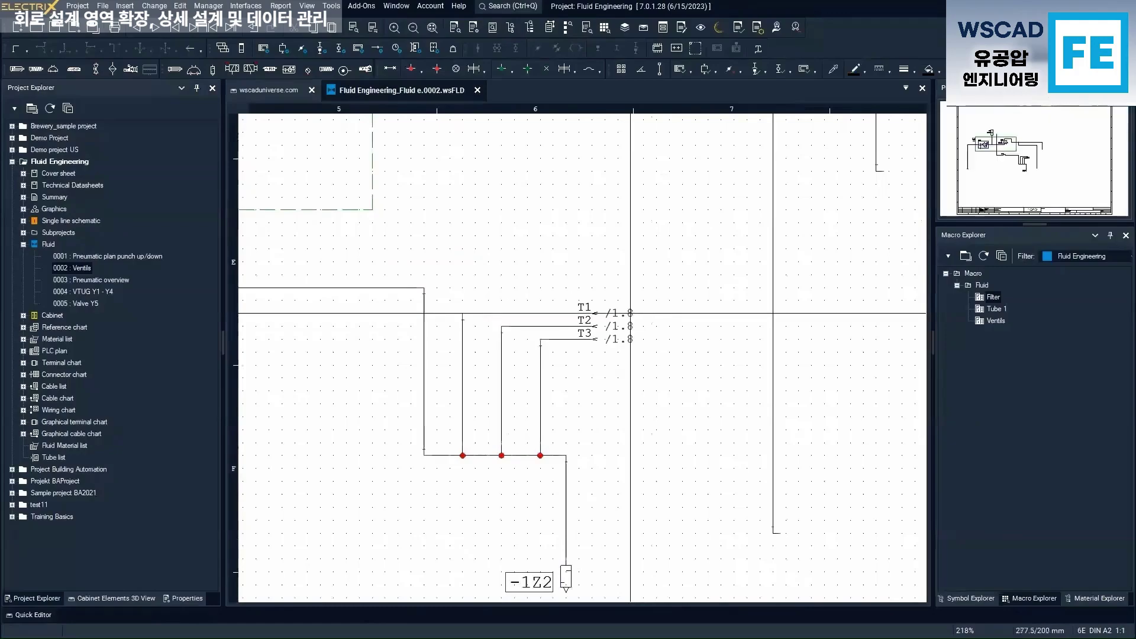
{"action": "double_click", "coordinate": [630, 313]}
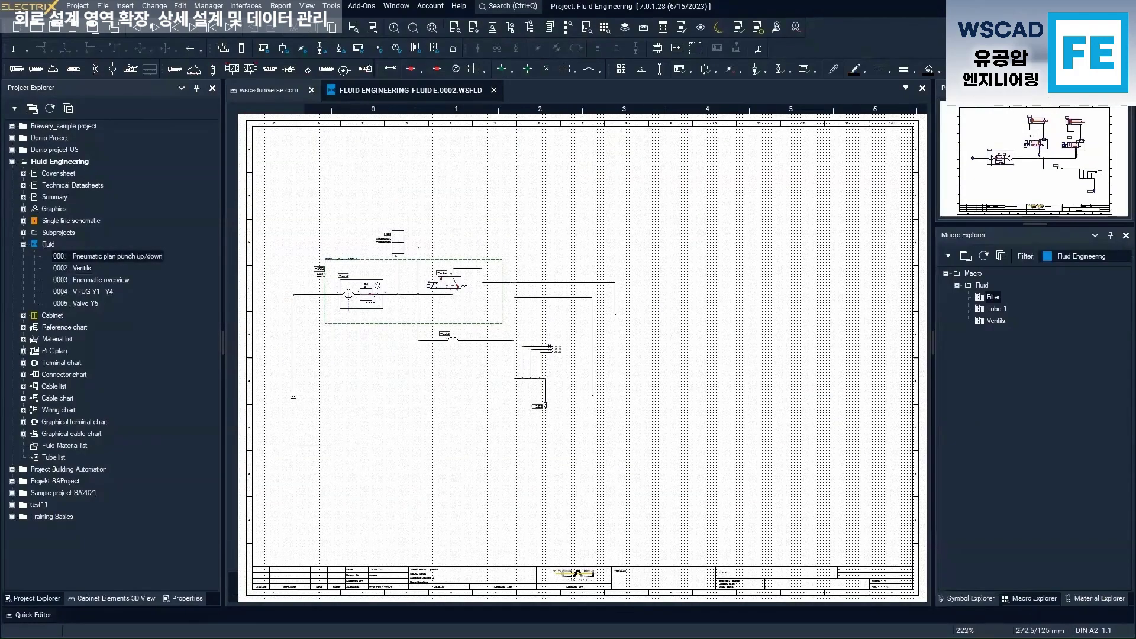
Copy tube -1A2 to the open end of the branch line above valve -1Y1
{"action": "middle_click_drag", "start_coordinate": [458, 350], "coordinate": [515, 427]}
{"action": "scroll", "coordinate": [513, 424], "scroll_direction": "up", "scroll_amount": 3}
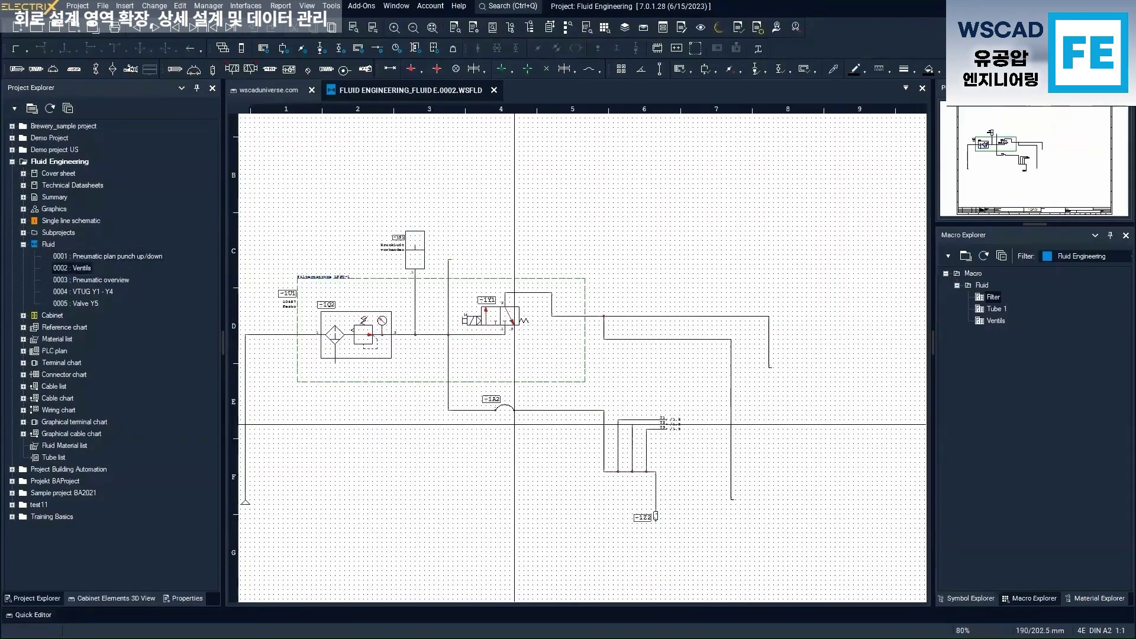
{"action": "middle_click_drag", "start_coordinate": [500, 379], "coordinate": [518, 416]}
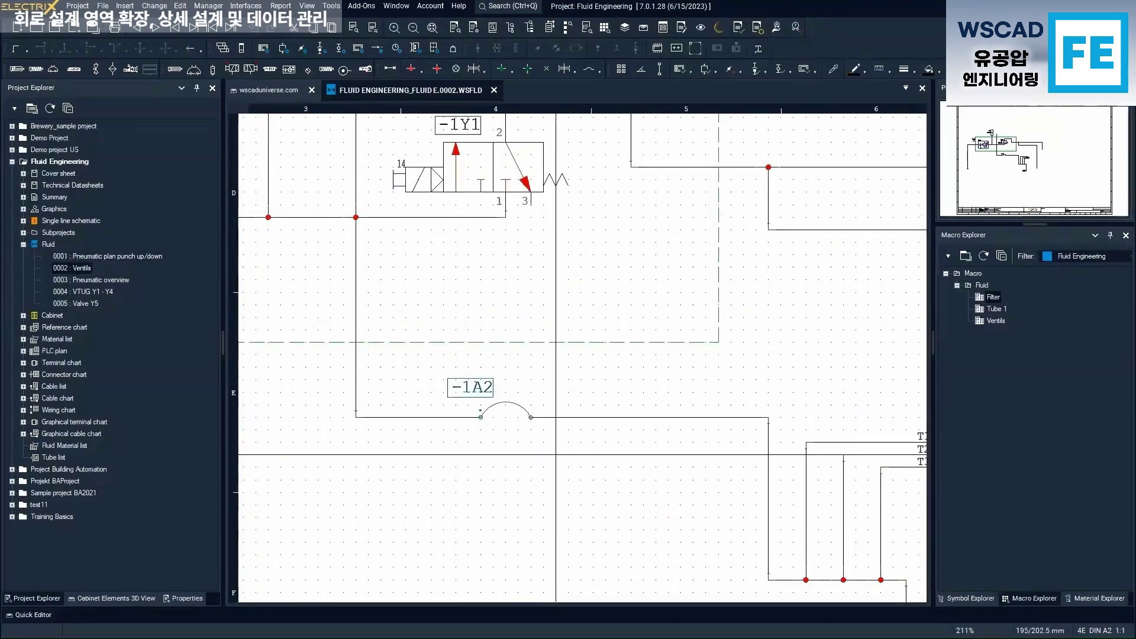
{"action": "middle_click_drag", "start_coordinate": [543, 333], "coordinate": [552, 516]}
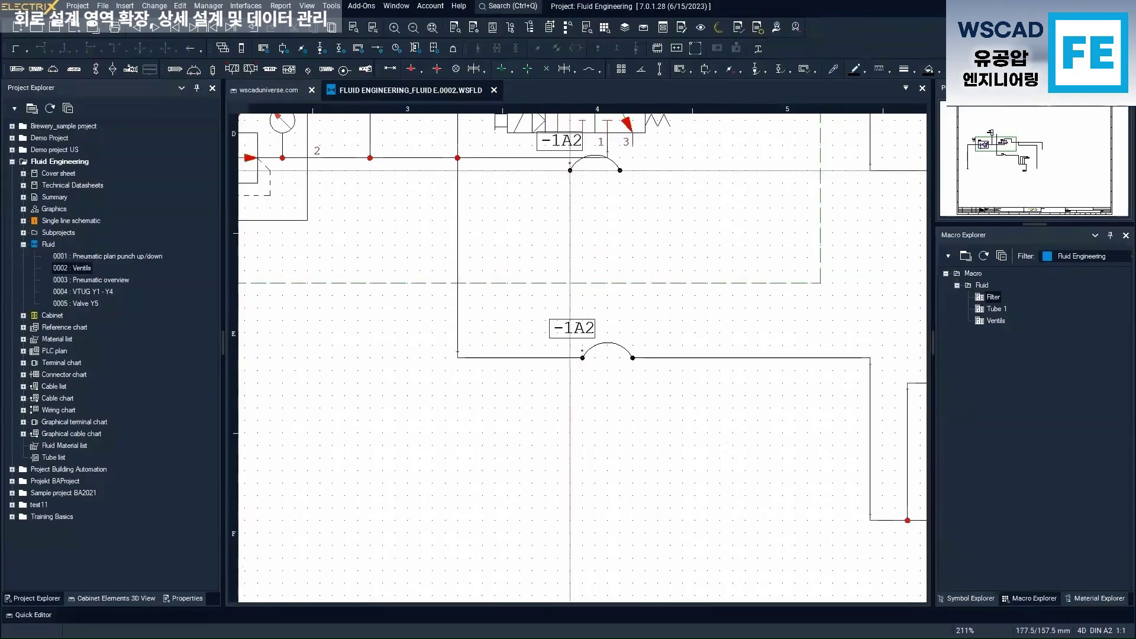
{"action": "middle_click_drag", "start_coordinate": [569, 171], "coordinate": [556, 465]}
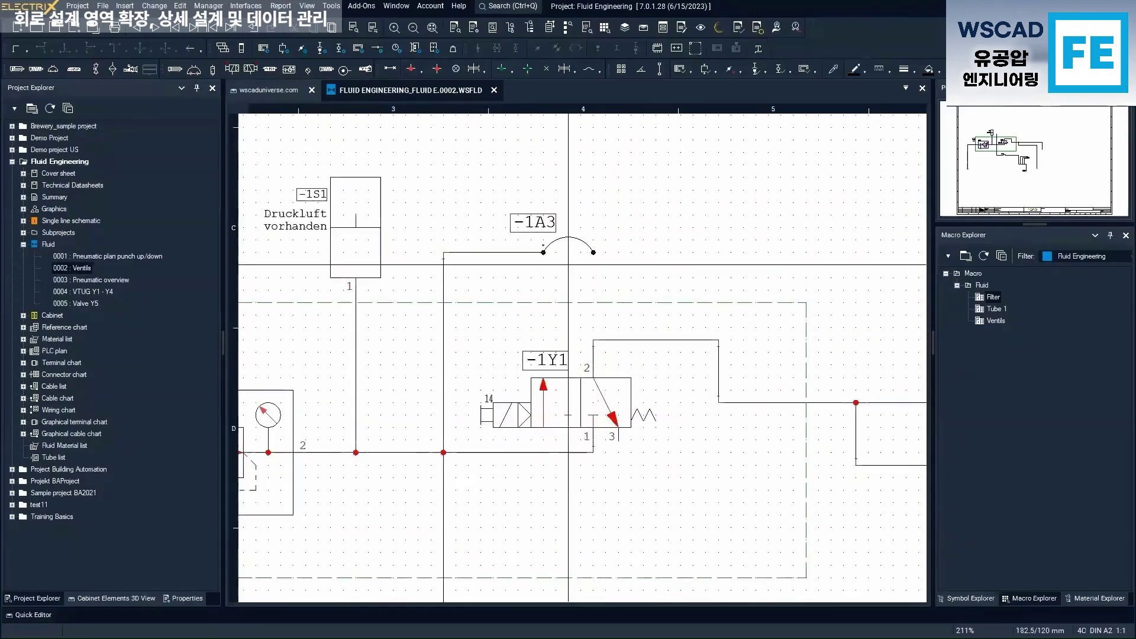
Switch the destination of the copied tube above the valve to its other end, and switch it back
{"action": "scroll", "coordinate": [543, 253], "scroll_direction": "up", "scroll_amount": 3}
{"action": "scroll", "coordinate": [543, 252], "scroll_direction": "up", "scroll_amount": 3}
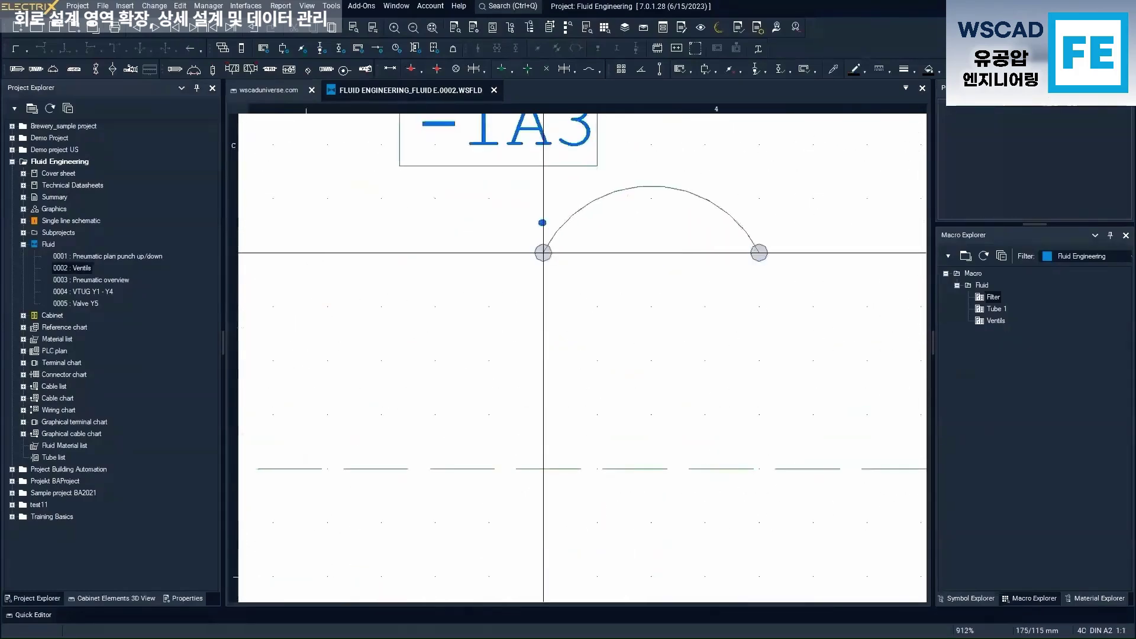
{"action": "right_click", "coordinate": [544, 217]}
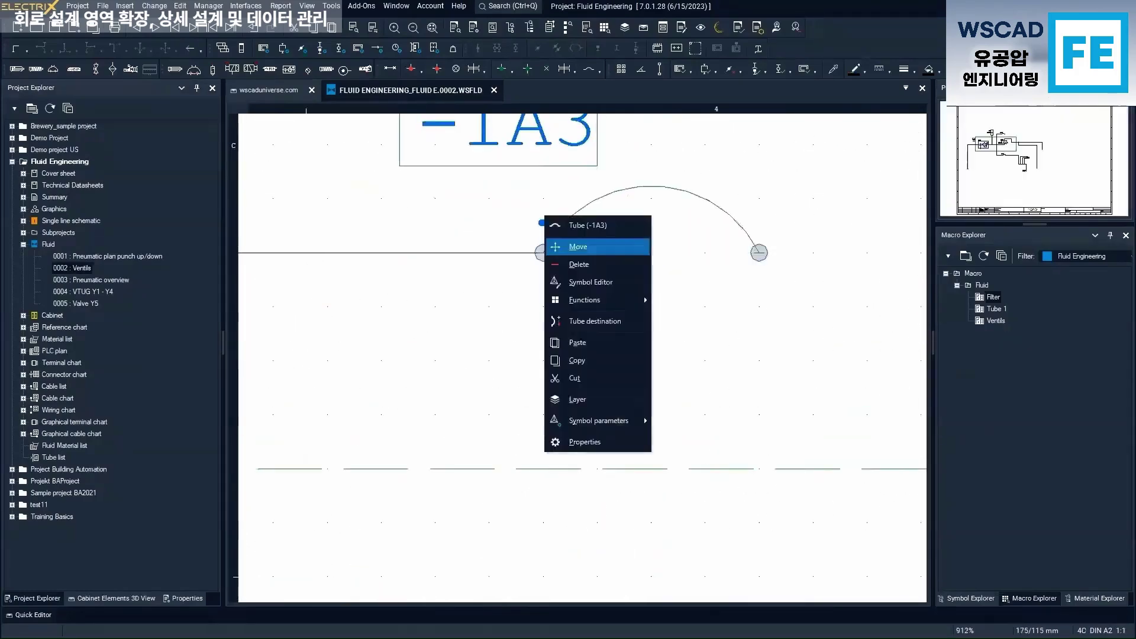
{"action": "left_click", "coordinate": [610, 323]}
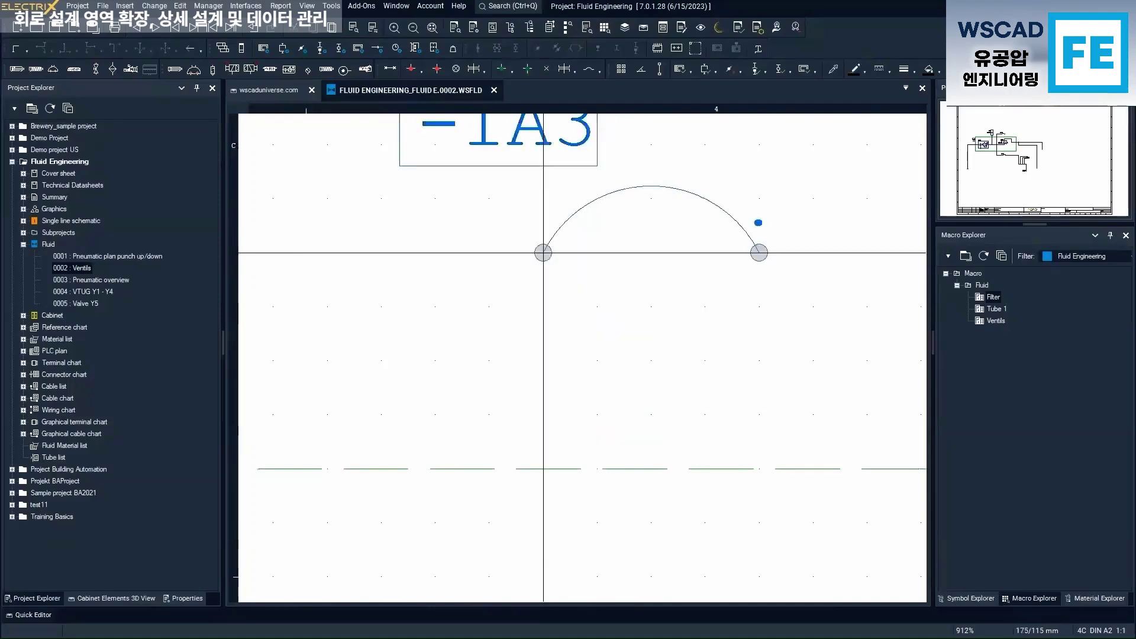
{"action": "right_click", "coordinate": [545, 243]}
{"action": "left_click", "coordinate": [589, 348]}
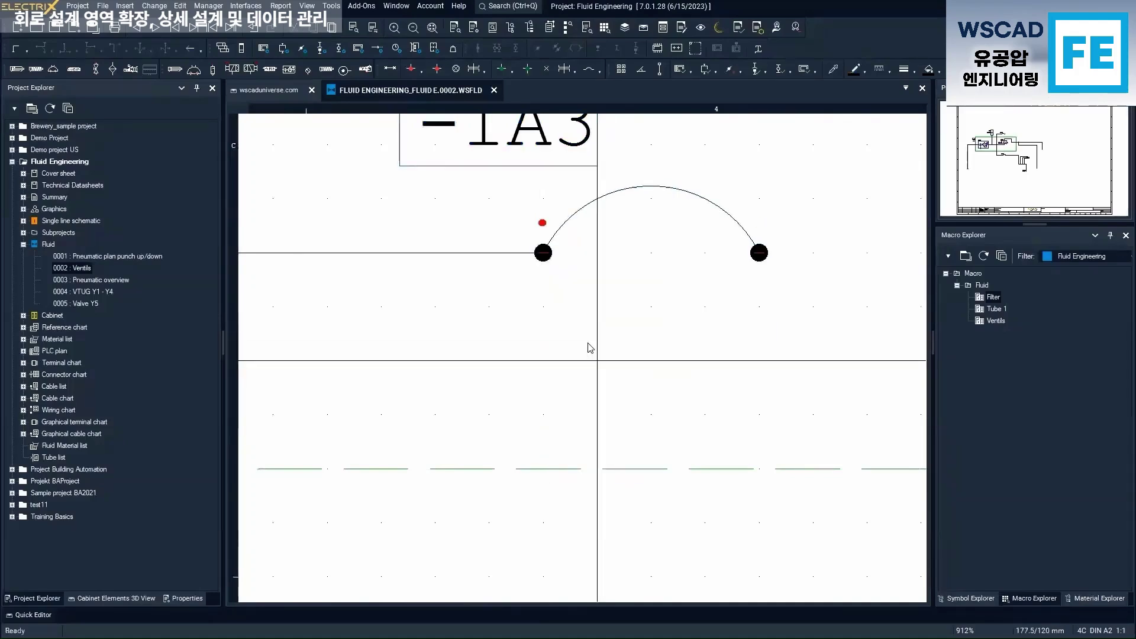
Place the Ventils macro to the right of the filter circuit so its valves join the two open supply lines
{"action": "scroll", "coordinate": [589, 352], "scroll_direction": "down", "scroll_amount": 7}
{"action": "scroll", "coordinate": [608, 413], "scroll_direction": "down", "scroll_amount": 5}
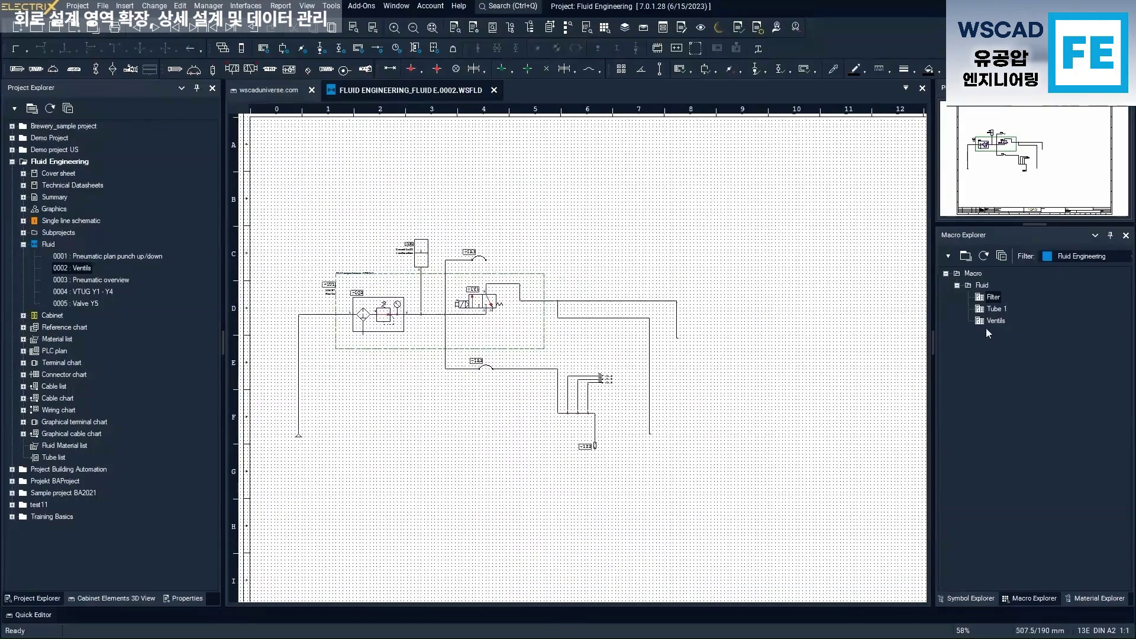
{"action": "left_click_drag", "start_coordinate": [996, 320], "coordinate": [677, 367]}
{"action": "middle_click_drag", "start_coordinate": [678, 367], "coordinate": [464, 343]}
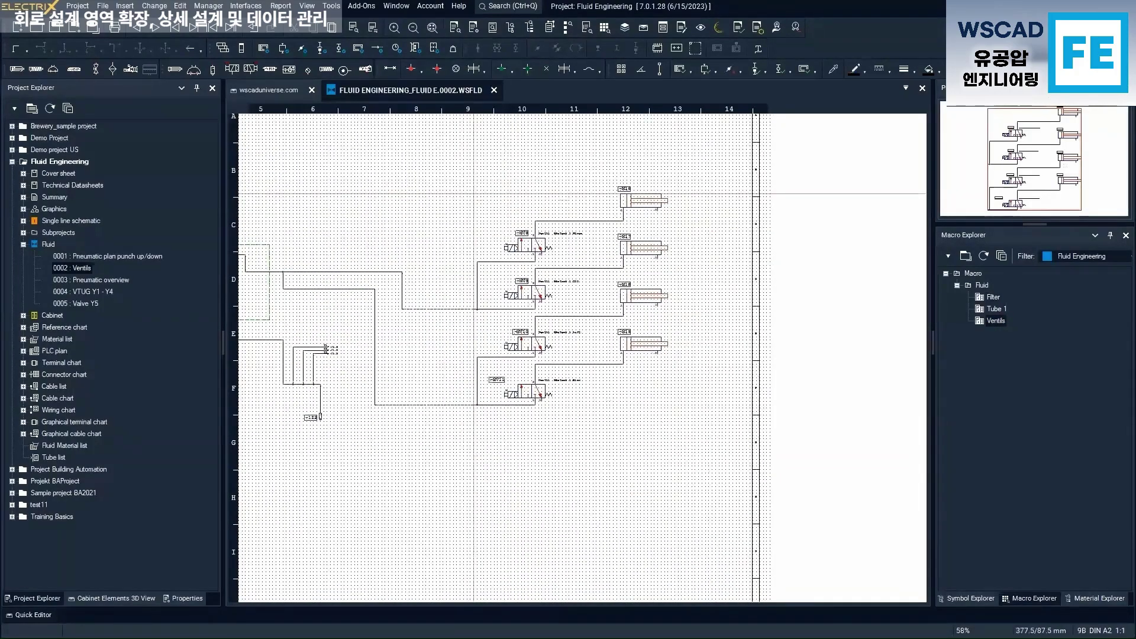
{"action": "middle_click_drag", "start_coordinate": [454, 408], "coordinate": [656, 406]}
{"action": "scroll", "coordinate": [656, 407], "scroll_direction": "down", "scroll_amount": 2}
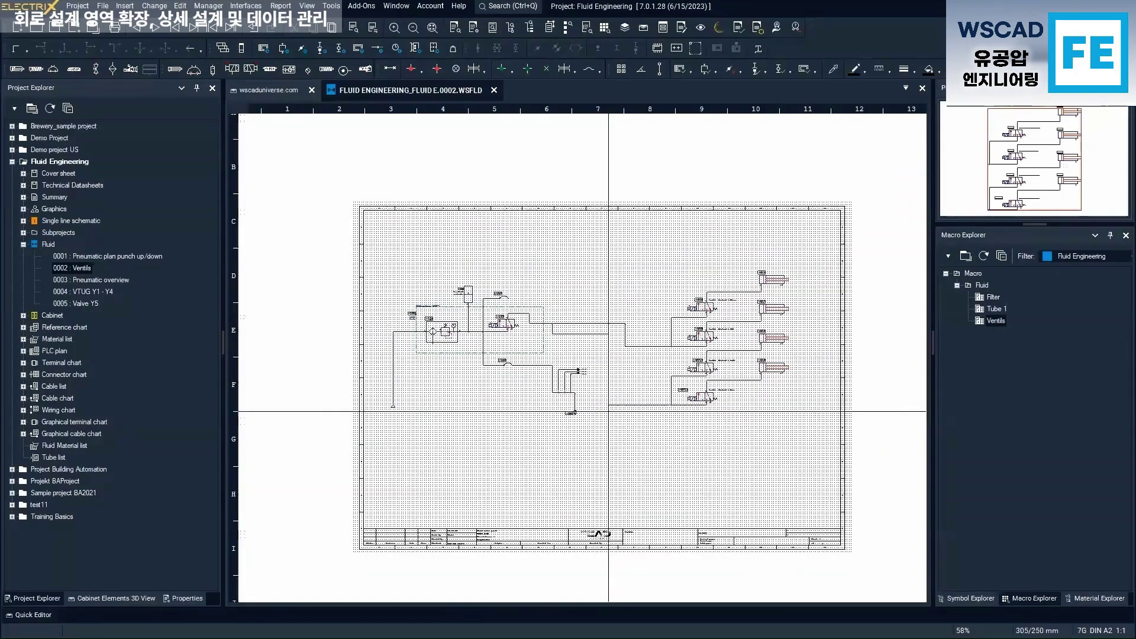
Open page 0004 VTUG Y1 - Y4 and place the SMC guided cylinder MGGLB100-75 in the sheet's upper-left area with its default properties
{"action": "double_click", "coordinate": [91, 292]}
{"action": "scroll", "coordinate": [388, 363], "scroll_direction": "up", "scroll_amount": 3}
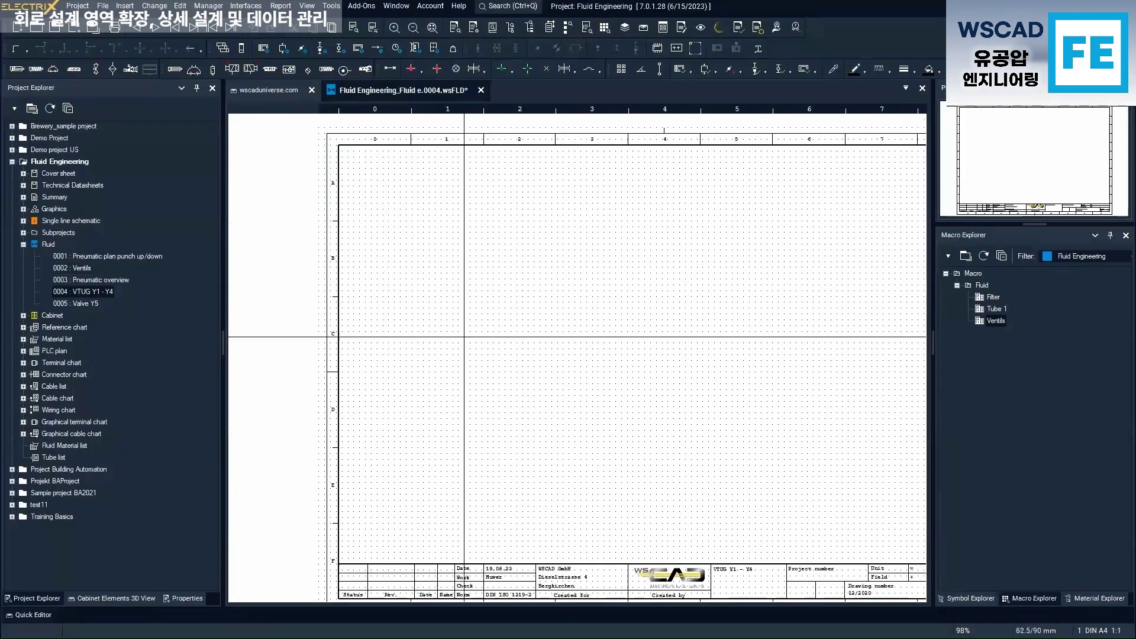
{"action": "middle_click_drag", "start_coordinate": [464, 337], "coordinate": [397, 326]}
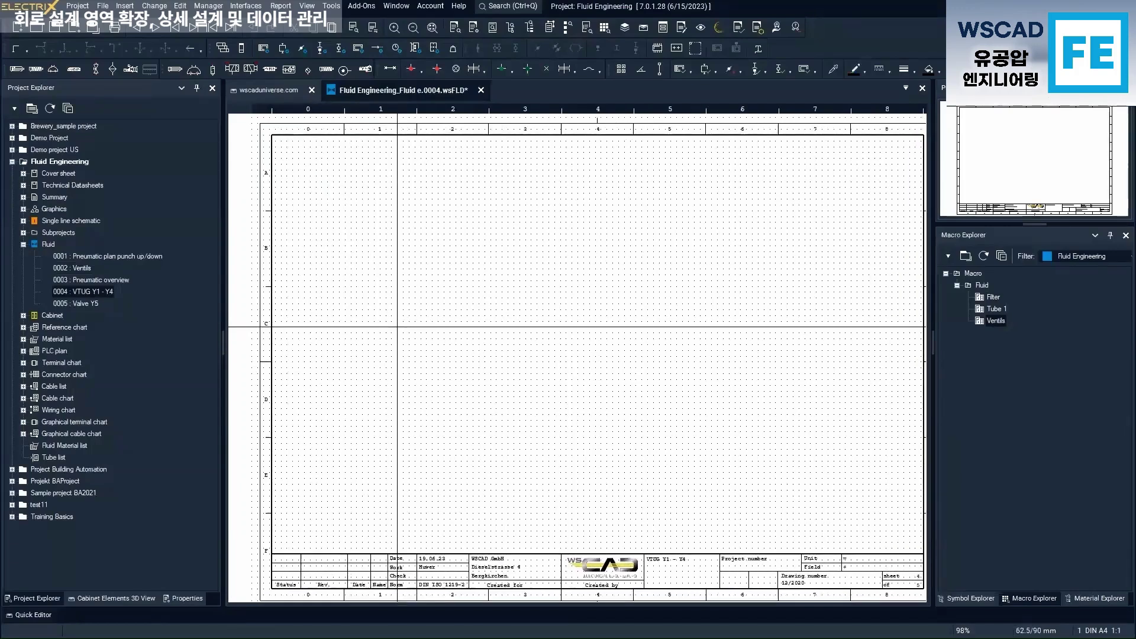
{"action": "key", "text": "ctrl+q"}
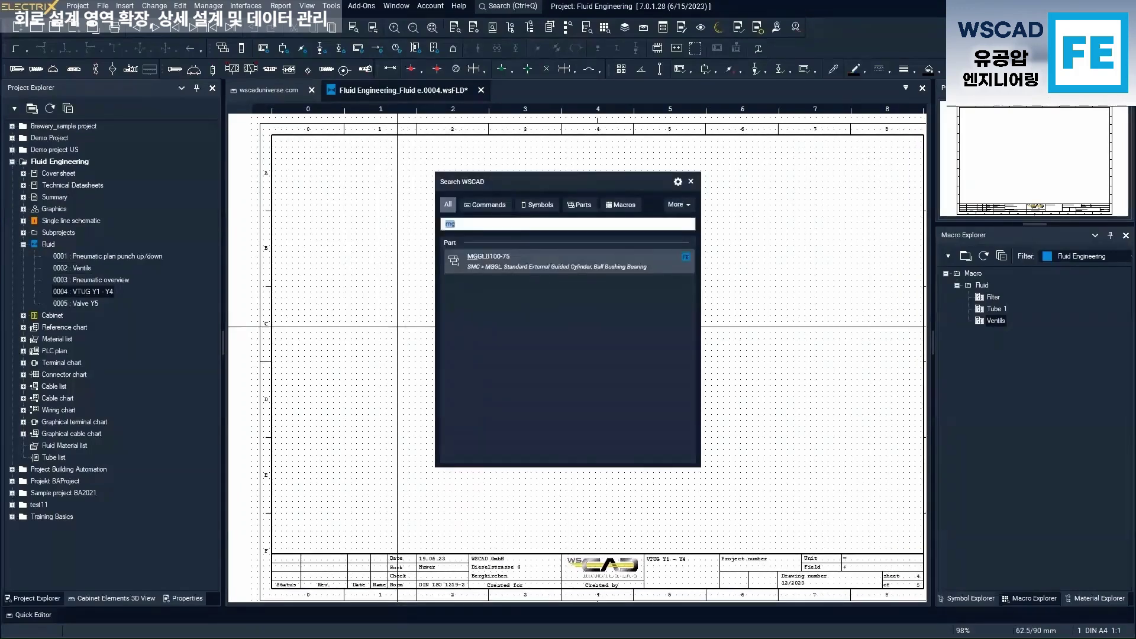
{"action": "left_click", "coordinate": [485, 260]}
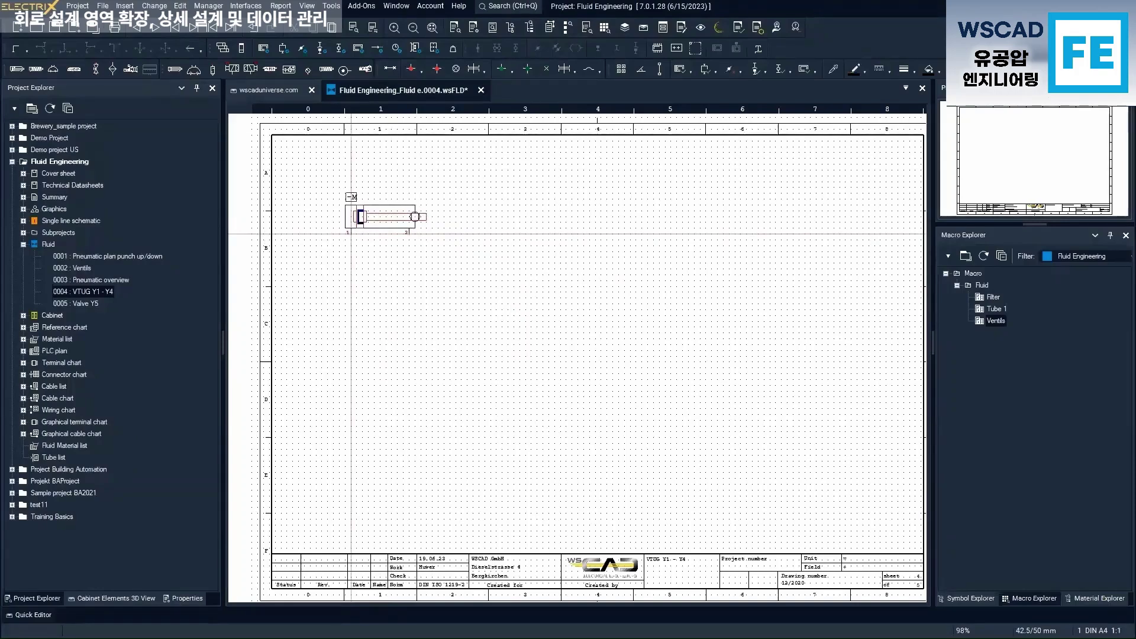
{"action": "left_click", "coordinate": [350, 234]}
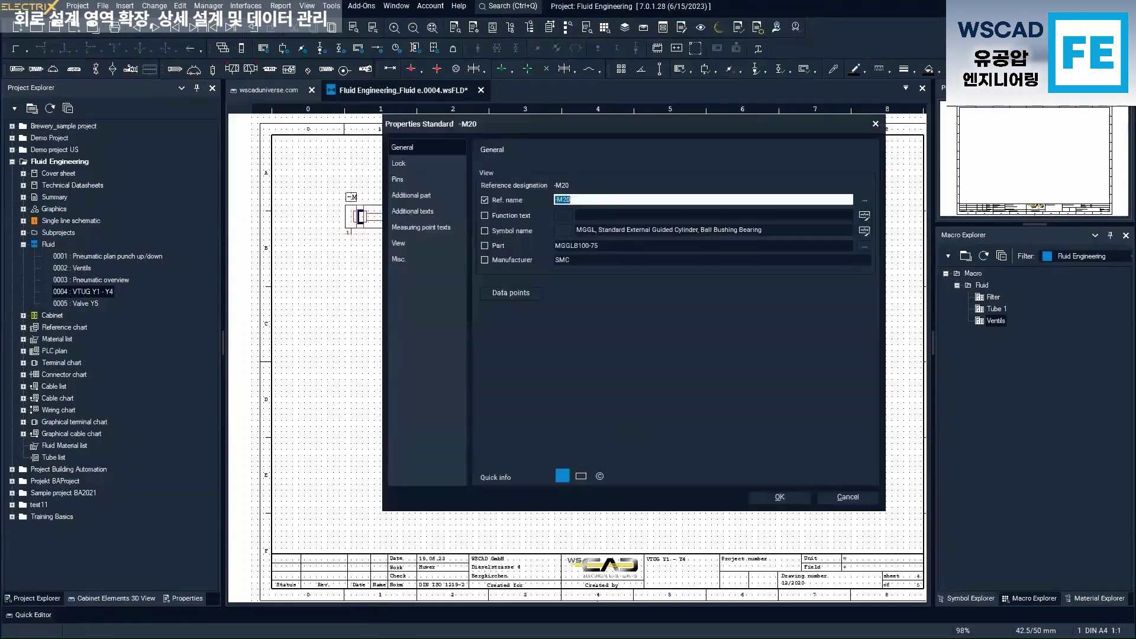
{"action": "left_click", "coordinate": [779, 496]}
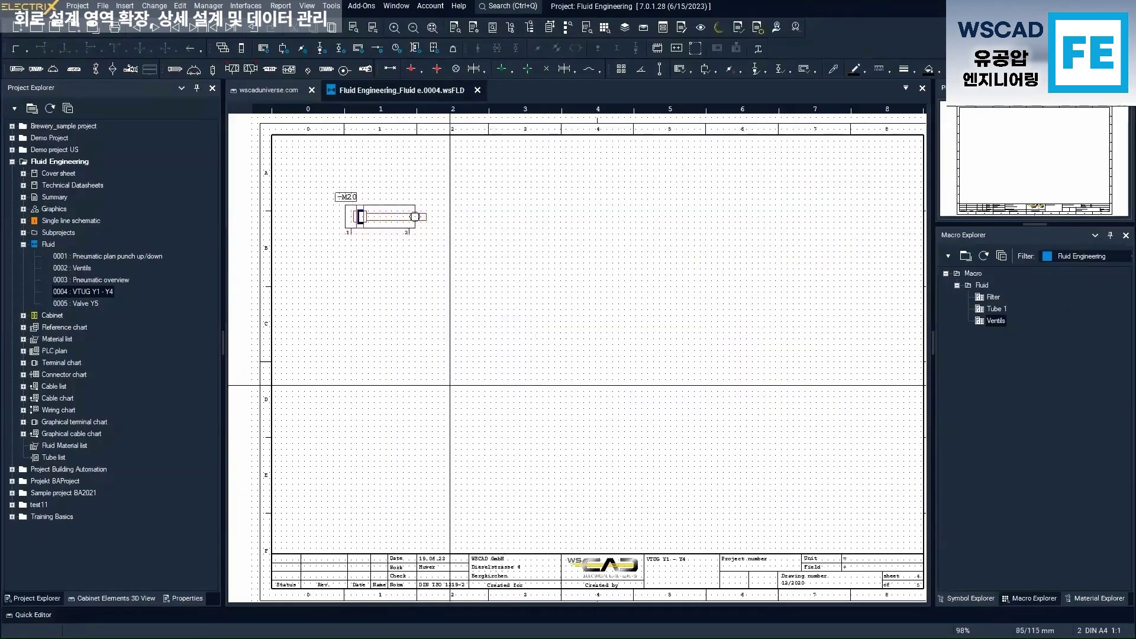
Search the parts for 57 and place the double solenoid valve below the cylinder, aligning its port 2 with the cylinder's port 2
{"action": "key", "text": "ctrl+q"}
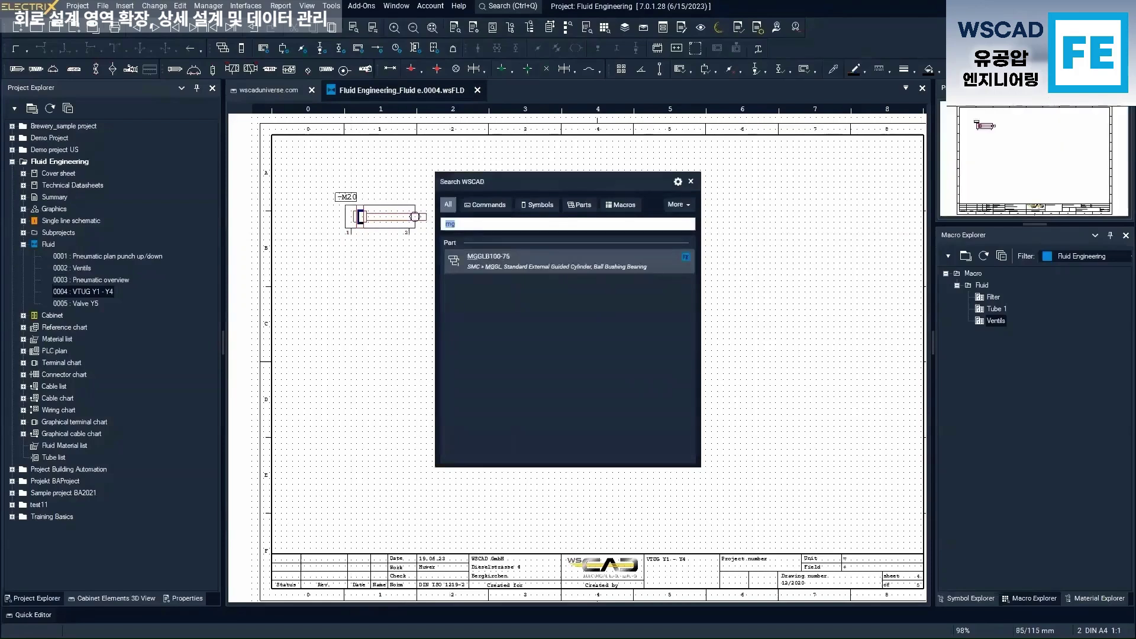
{"action": "type", "text": "57"}
{"action": "left_click", "coordinate": [504, 264]}
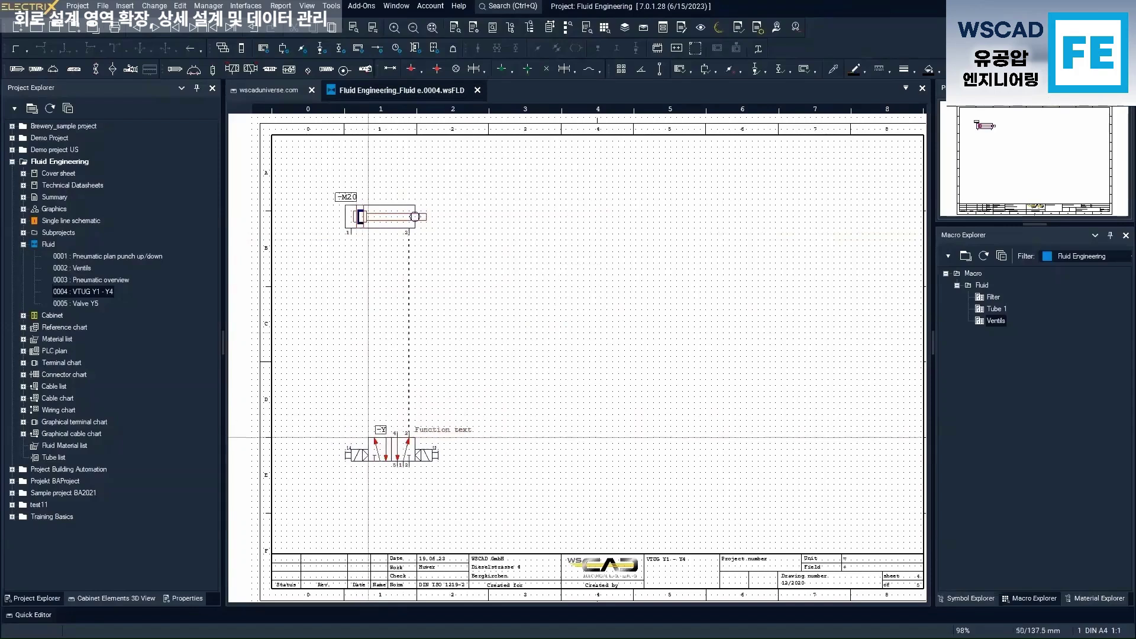
{"action": "left_click", "coordinate": [368, 438]}
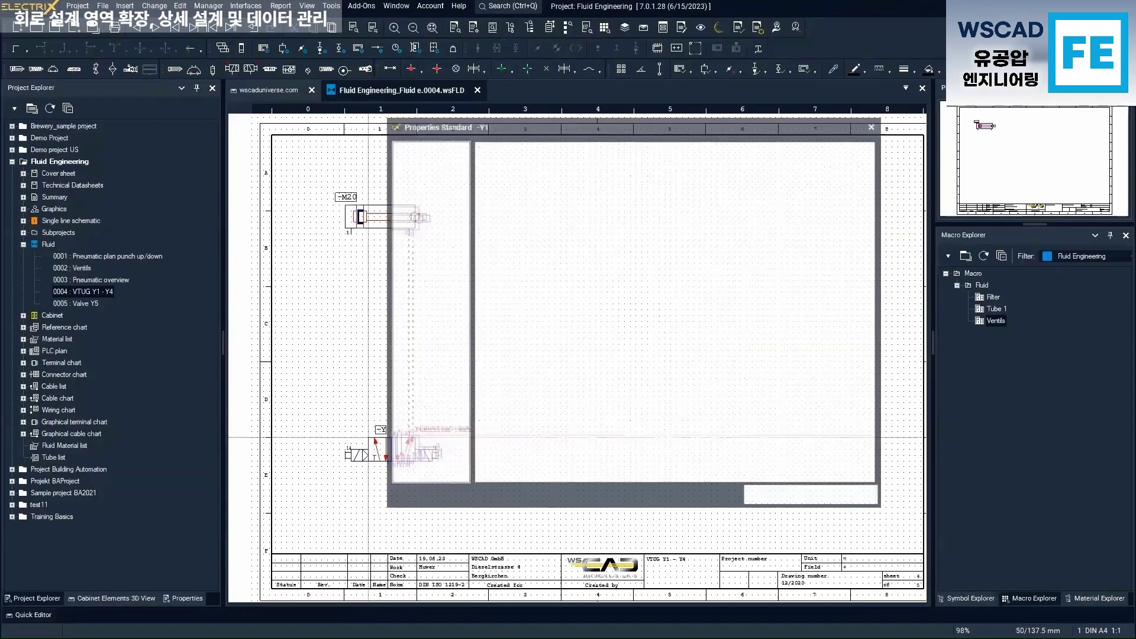
{"action": "left_click", "coordinate": [768, 493]}
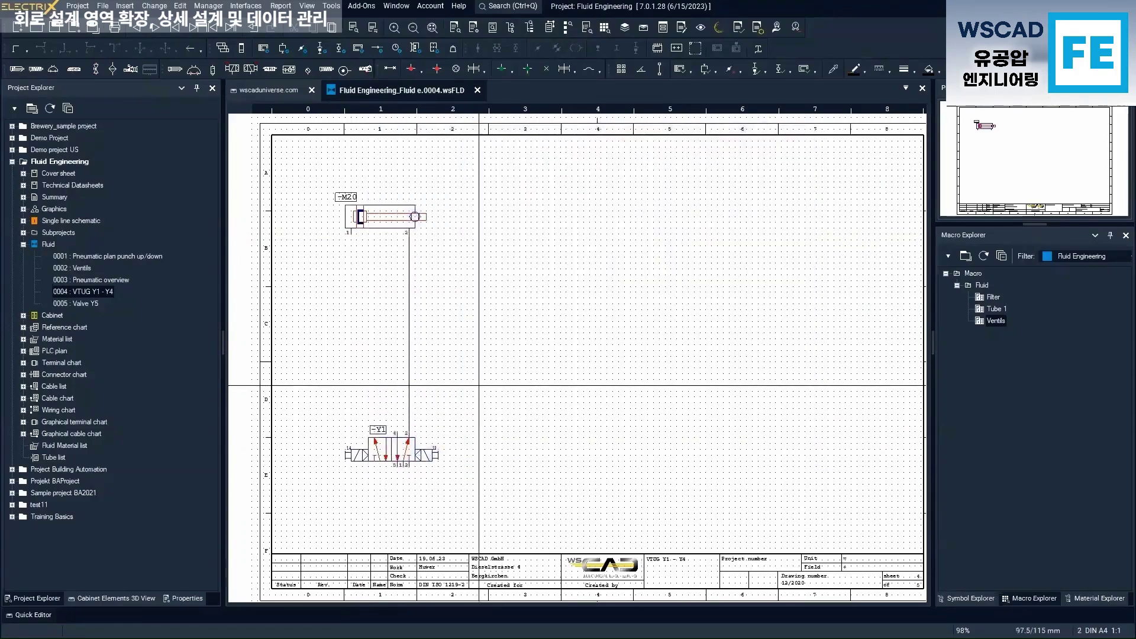
Search the parts for 52 and place the Festo proximity sensor 525916 just below the cylinder with its default properties
{"action": "key", "text": "ctrl+q"}
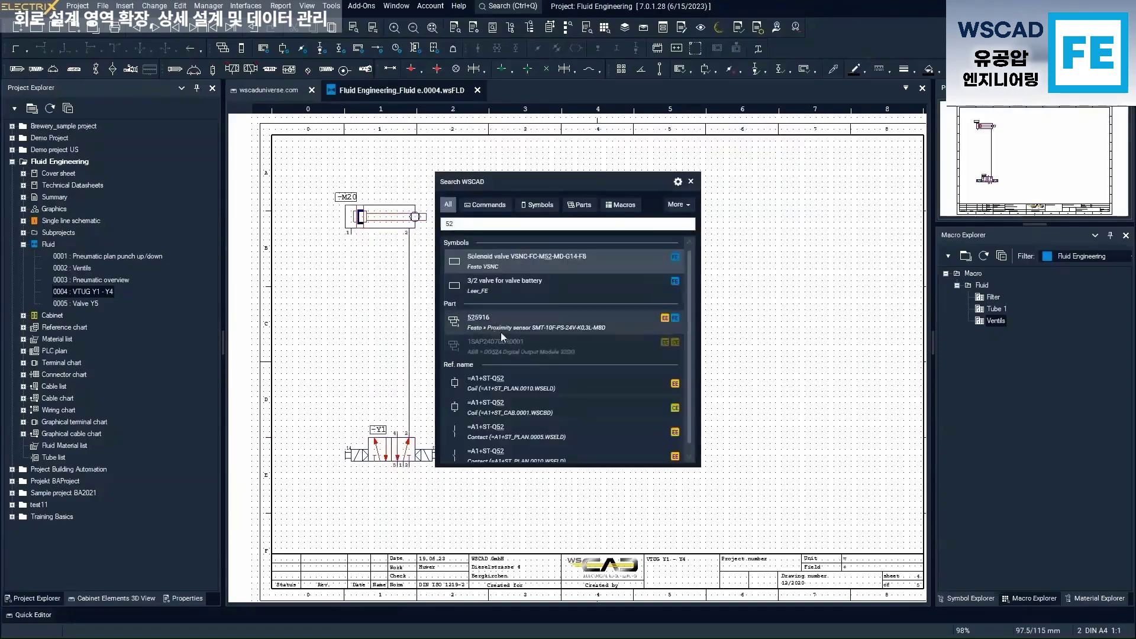
{"action": "left_click", "coordinate": [500, 330]}
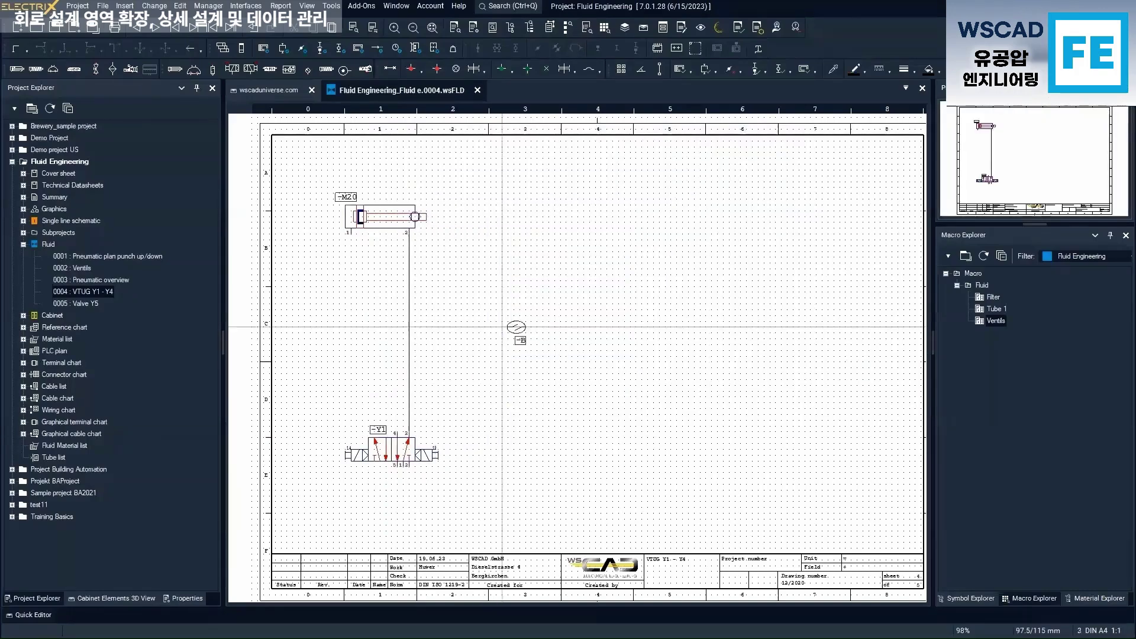
{"action": "left_click", "coordinate": [368, 257]}
{"action": "left_click", "coordinate": [764, 498]}
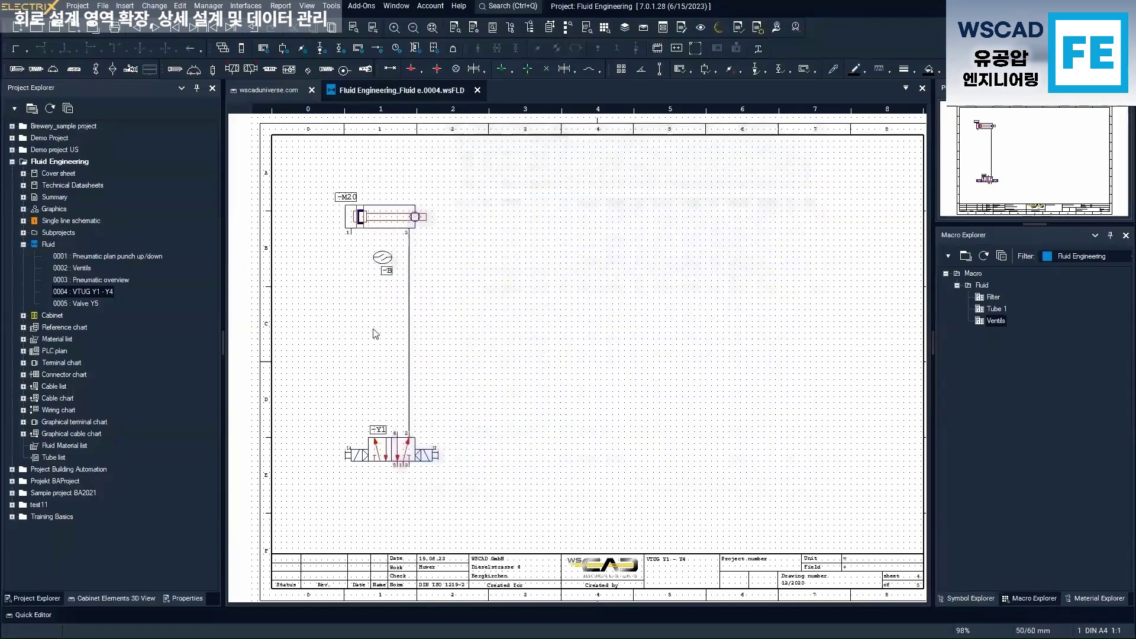
Draw an angled connection line from the cylinder's port 1 down and across to the solenoid valve's port 4
{"action": "scroll", "coordinate": [332, 299], "scroll_direction": "up", "scroll_amount": 3}
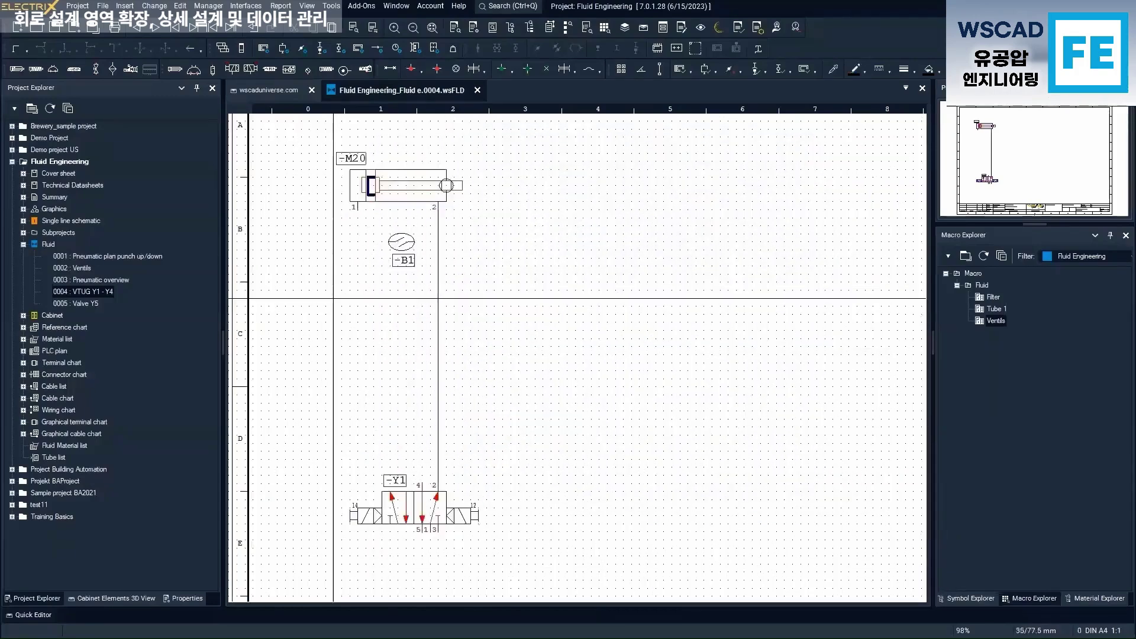
{"action": "left_click", "coordinate": [26, 51]}
{"action": "left_click", "coordinate": [41, 123]}
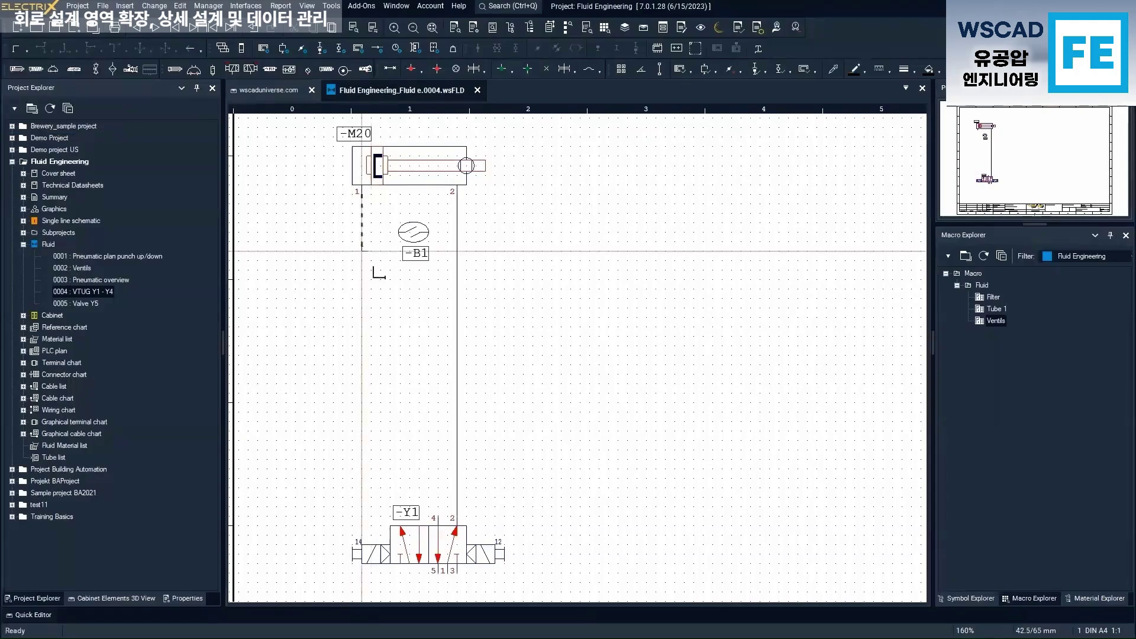
{"action": "left_click", "coordinate": [362, 317]}
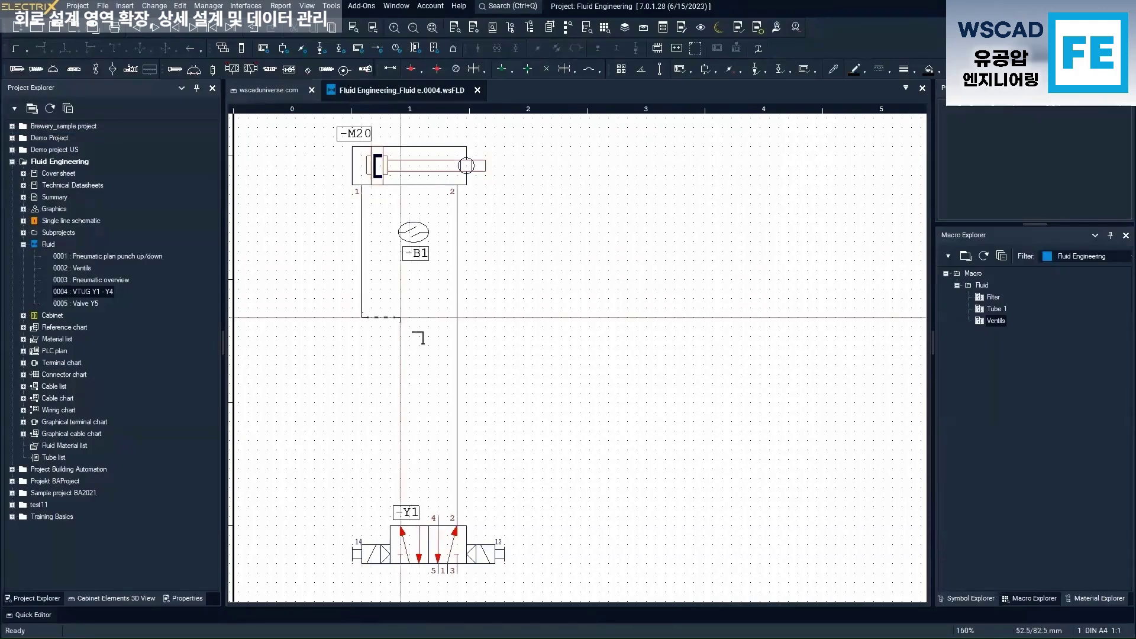
{"action": "left_click", "coordinate": [438, 317]}
Multi-copy the whole cylinder, sensor and valve circuit to the right as three evenly spaced copies filling the sheet
{"action": "scroll", "coordinate": [486, 326], "scroll_direction": "down", "scroll_amount": 1}
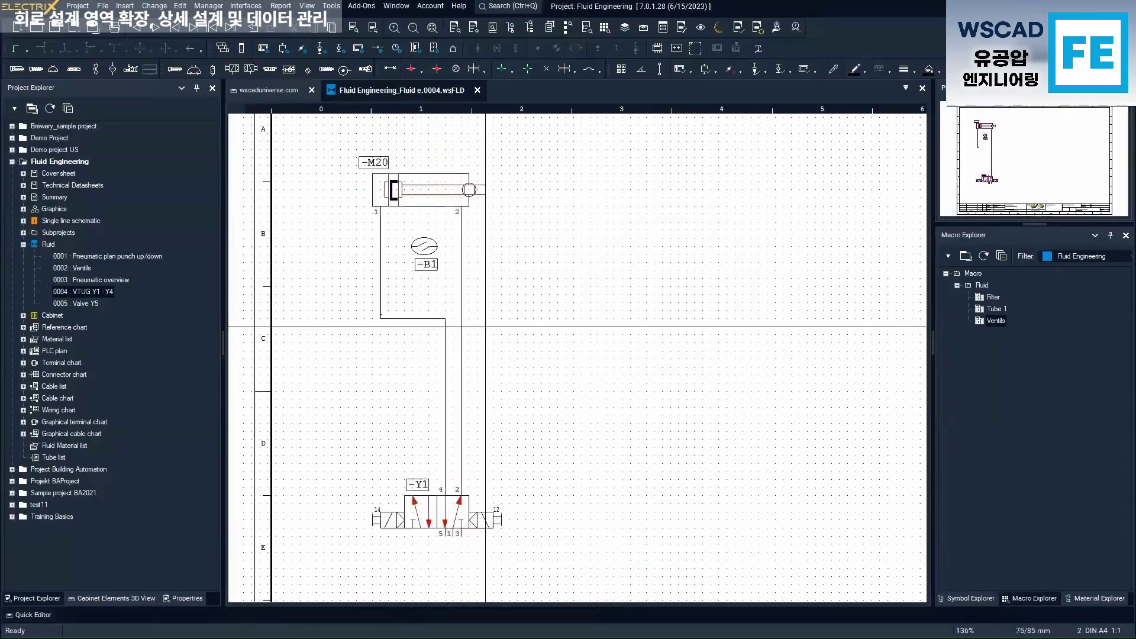
{"action": "scroll", "coordinate": [485, 326], "scroll_direction": "down", "scroll_amount": 2}
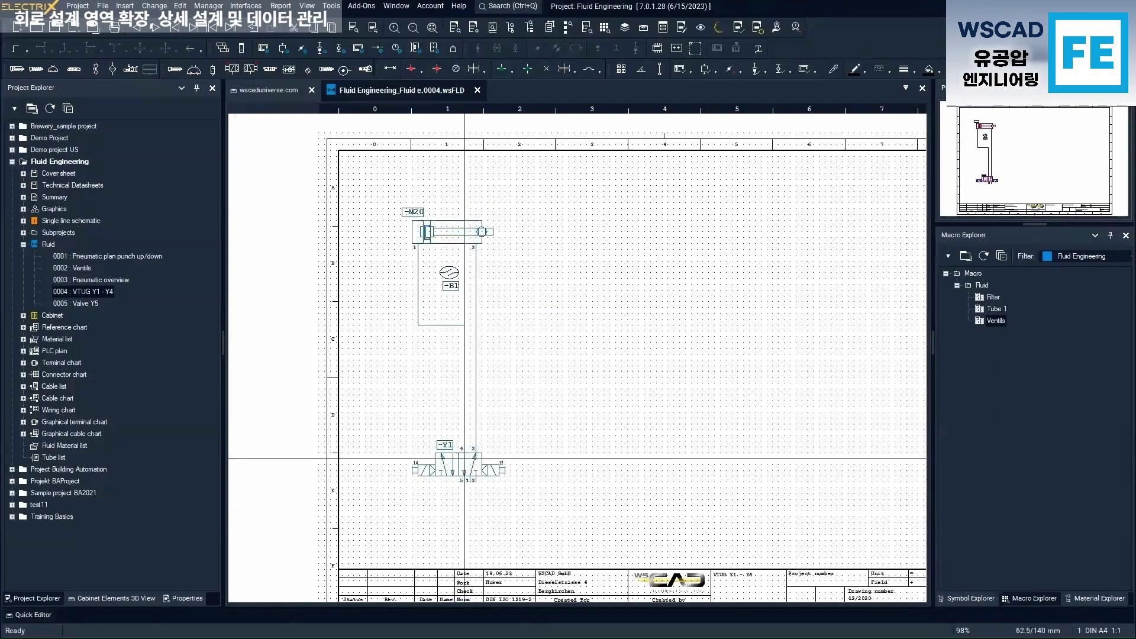
{"action": "left_click", "coordinate": [418, 249]}
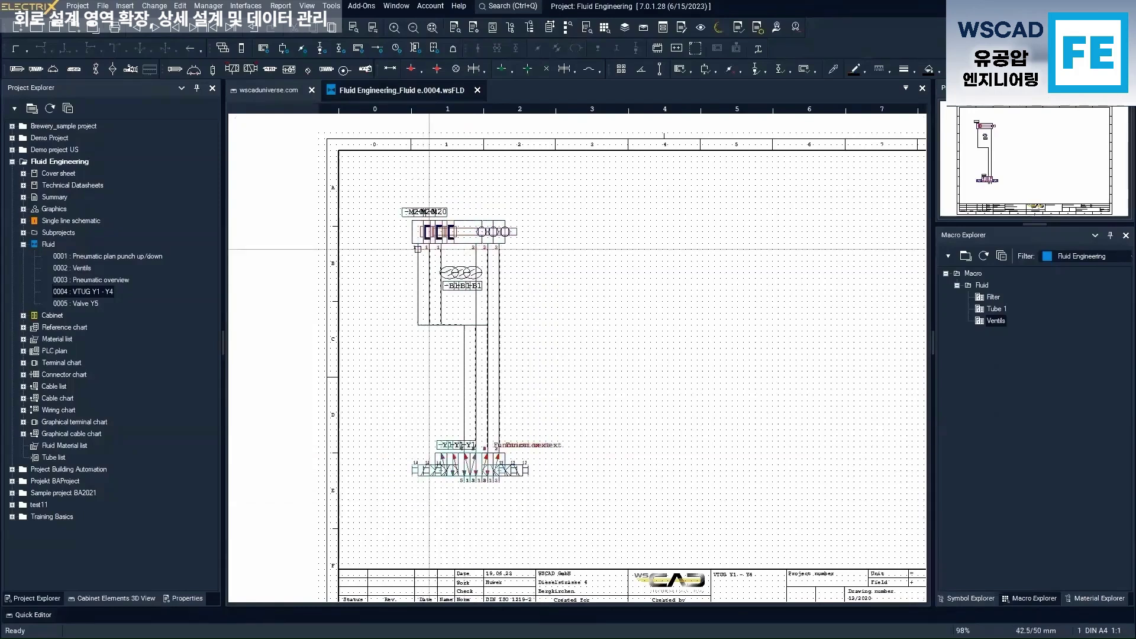
{"action": "scroll", "coordinate": [546, 256], "scroll_direction": "down", "scroll_amount": 2}
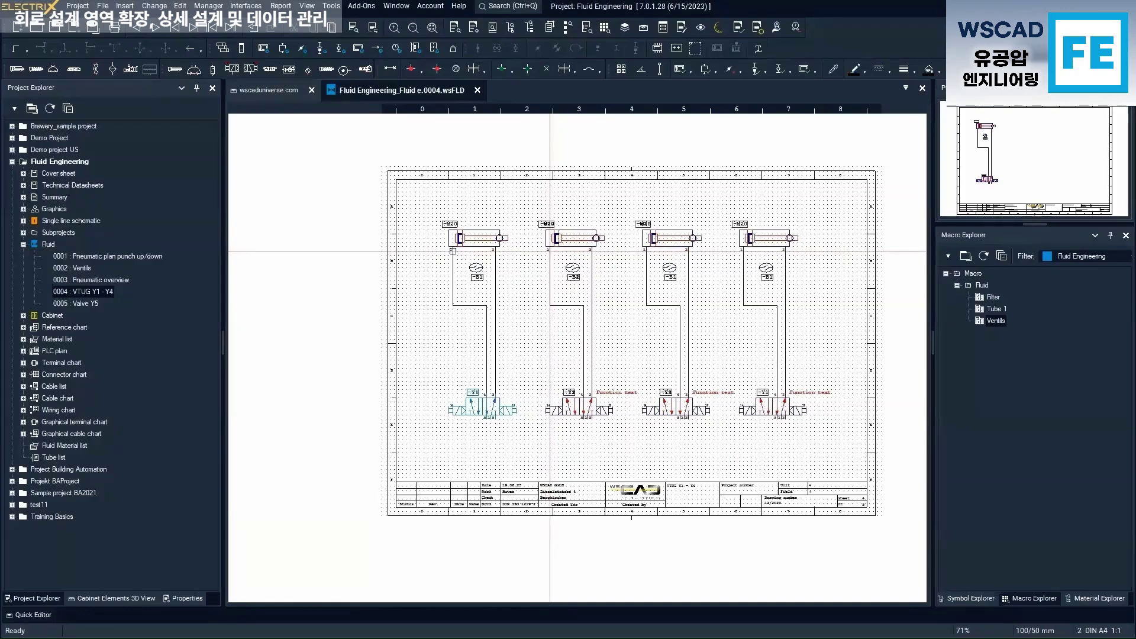
{"action": "left_click", "coordinate": [550, 251]}
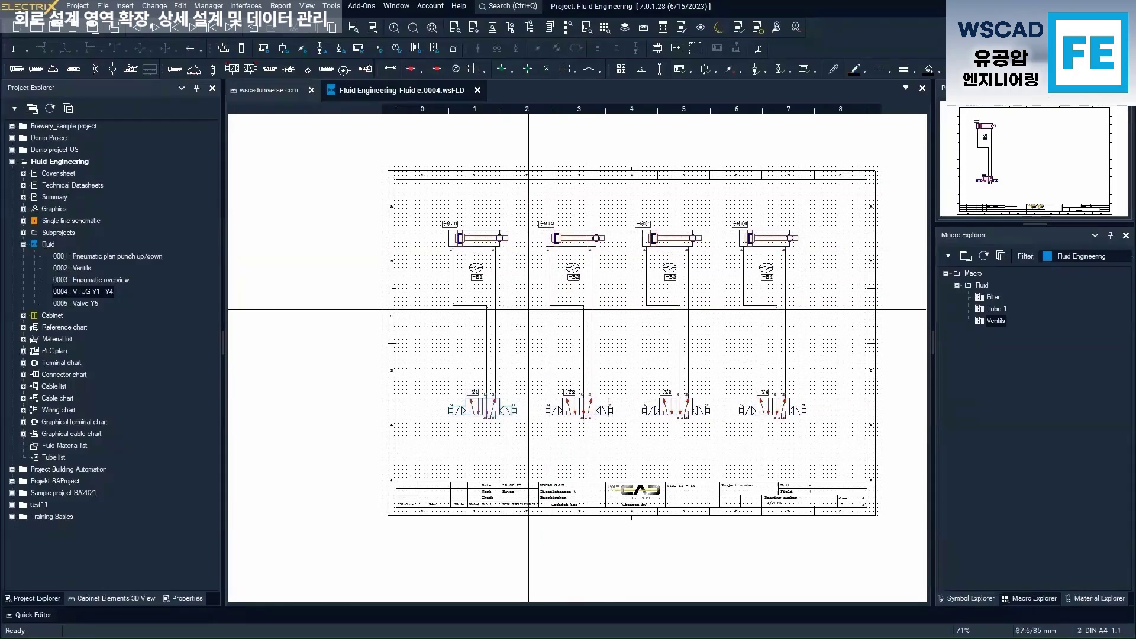
In the Quick Editor, paste the function texts Cylinder 1 to Cylinder 4 for the four MGGLB100-75 cylinders
{"action": "scroll", "coordinate": [530, 309], "scroll_direction": "up", "scroll_amount": 2}
{"action": "middle_click_drag", "start_coordinate": [528, 303], "coordinate": [484, 268]}
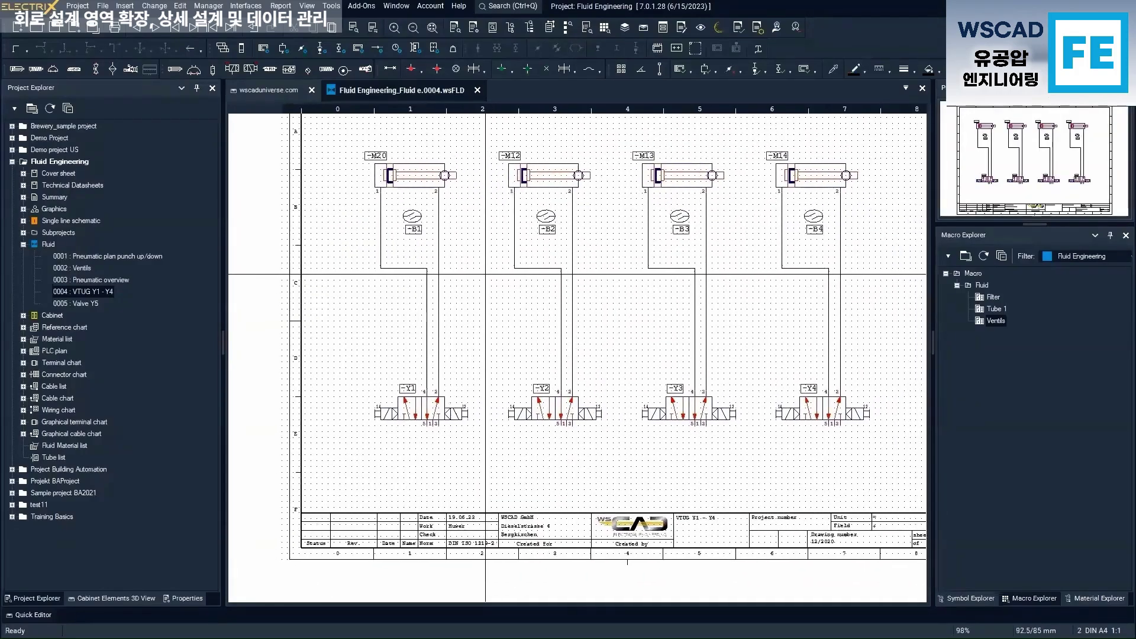
{"action": "middle_click_drag", "start_coordinate": [456, 210], "coordinate": [461, 240]}
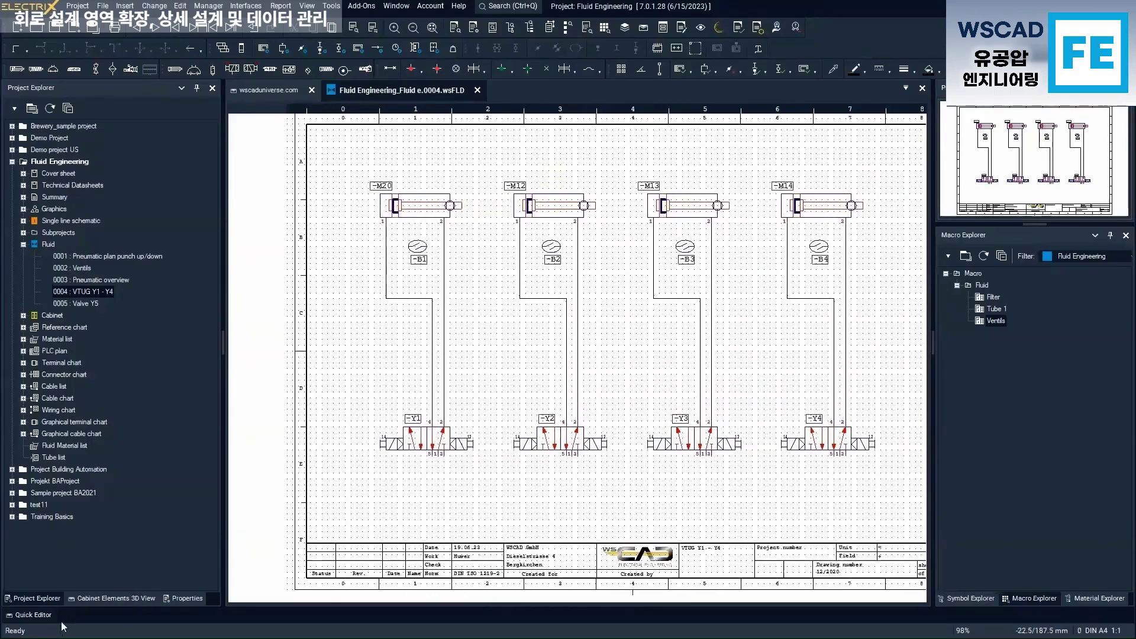
{"action": "left_click", "coordinate": [39, 616]}
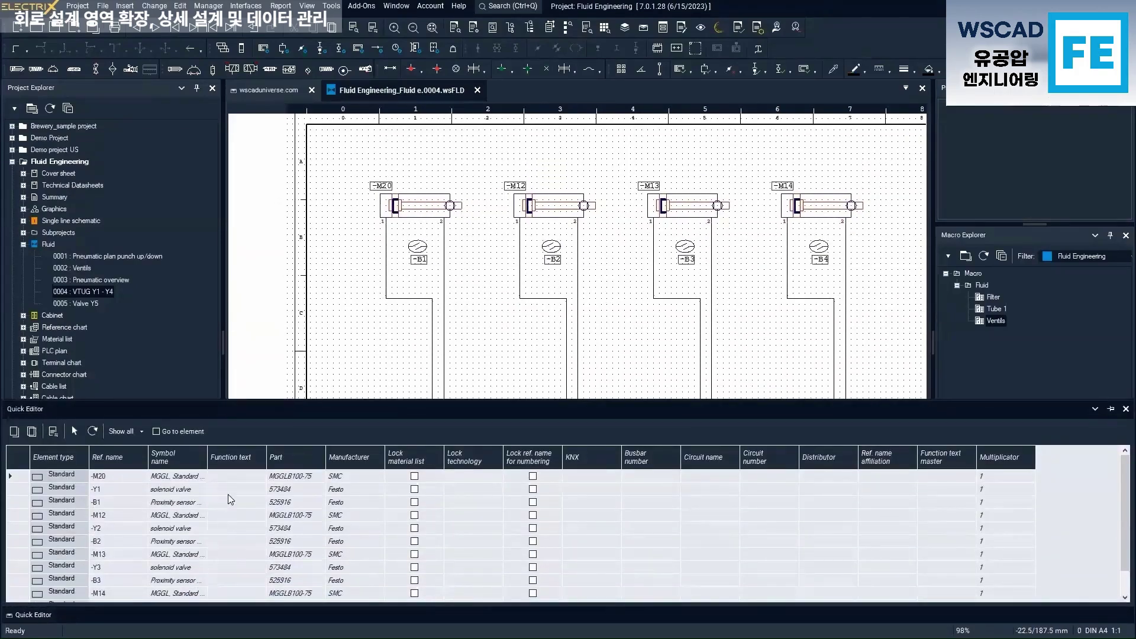
{"action": "left_click", "coordinate": [233, 477]}
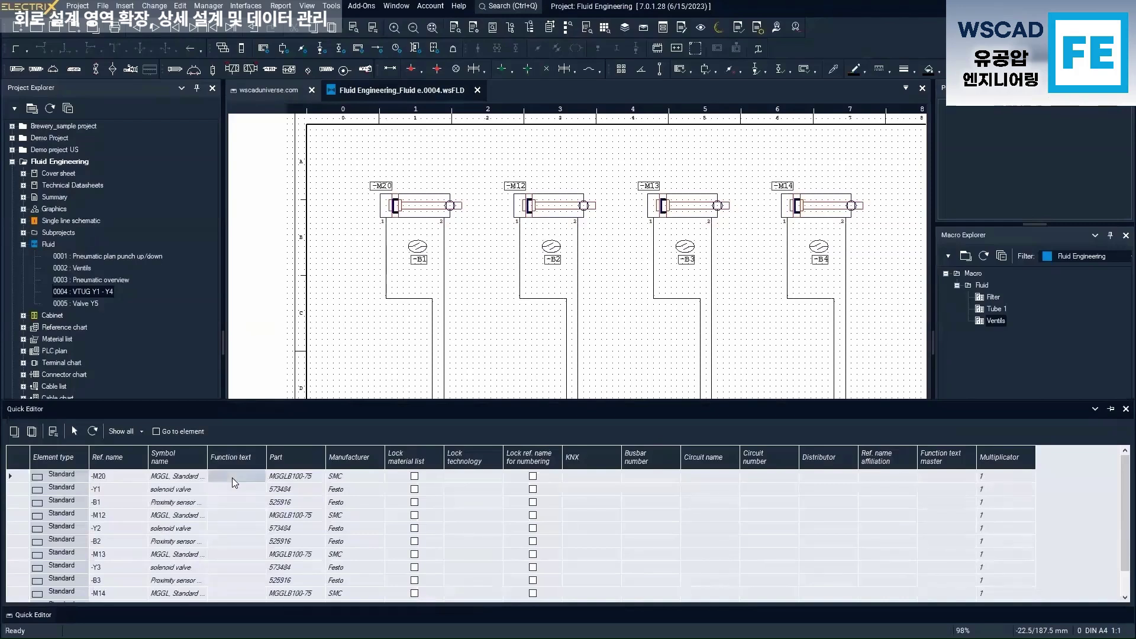
{"action": "left_click", "coordinate": [234, 515], "text": "ctrl"}
{"action": "left_click", "coordinate": [235, 554], "text": "ctrl"}
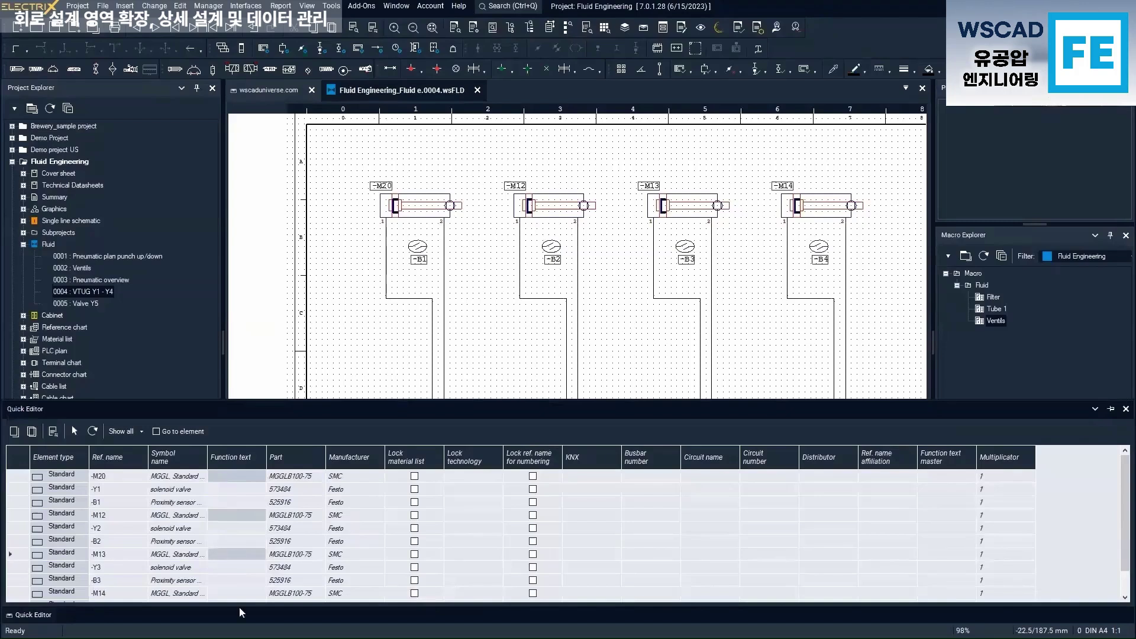
{"action": "left_click", "coordinate": [231, 593], "text": "ctrl"}
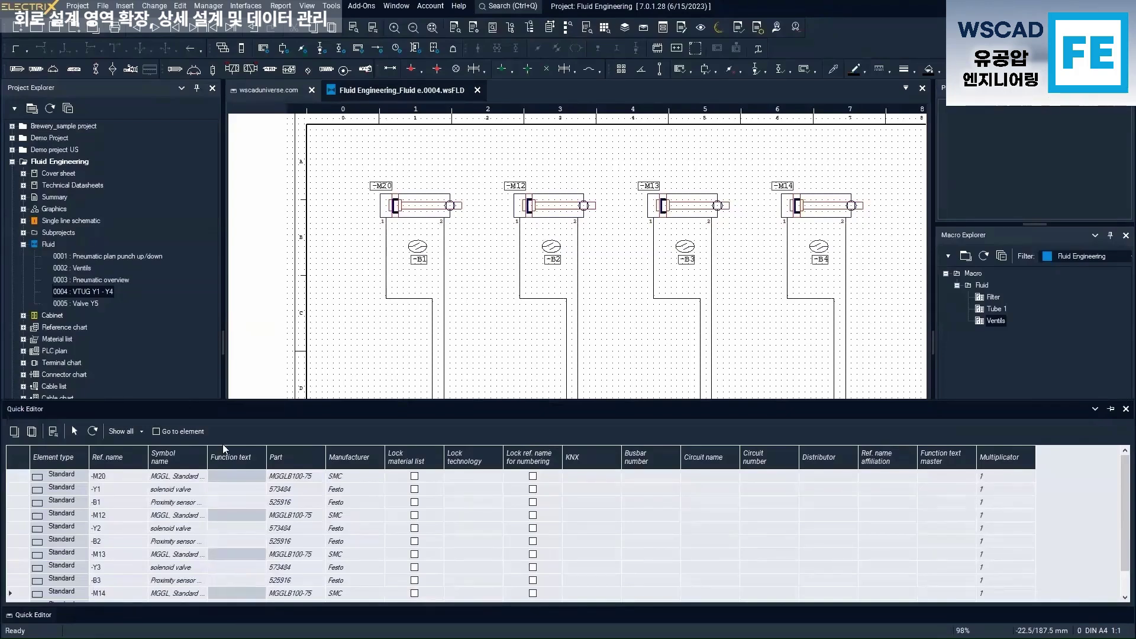
{"action": "right_click", "coordinate": [231, 480]}
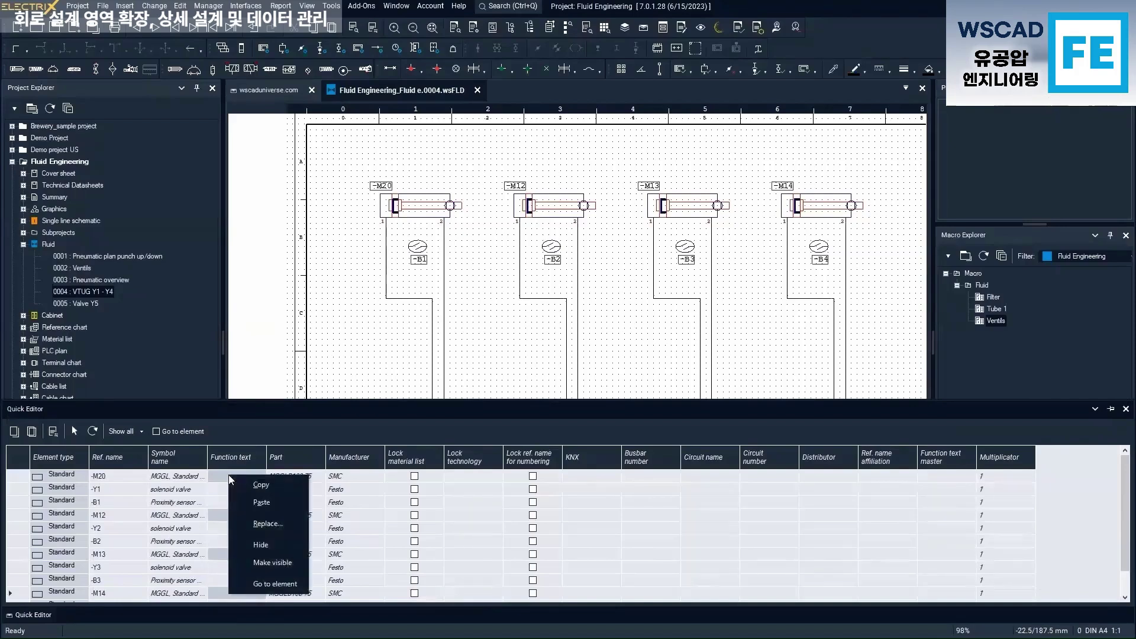
{"action": "left_click", "coordinate": [258, 503]}
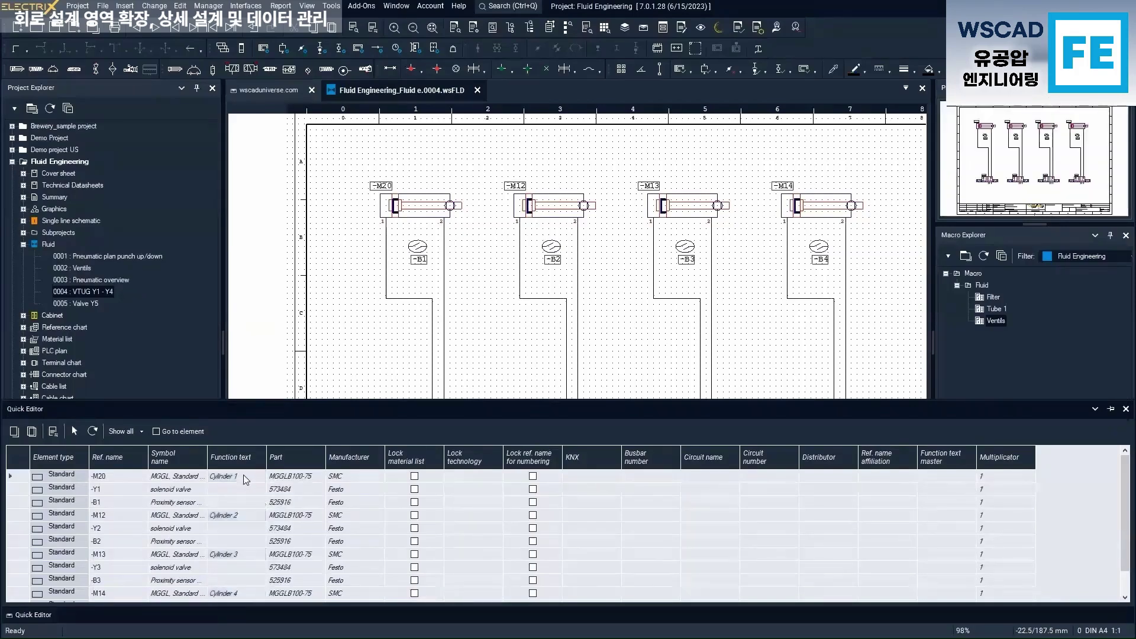
Make the function texts and manufacturer names of all four cylinders visible in the drawing
{"action": "left_click", "coordinate": [243, 476]}
{"action": "left_click", "coordinate": [230, 517], "text": "ctrl"}
{"action": "left_click", "coordinate": [235, 554], "text": "ctrl"}
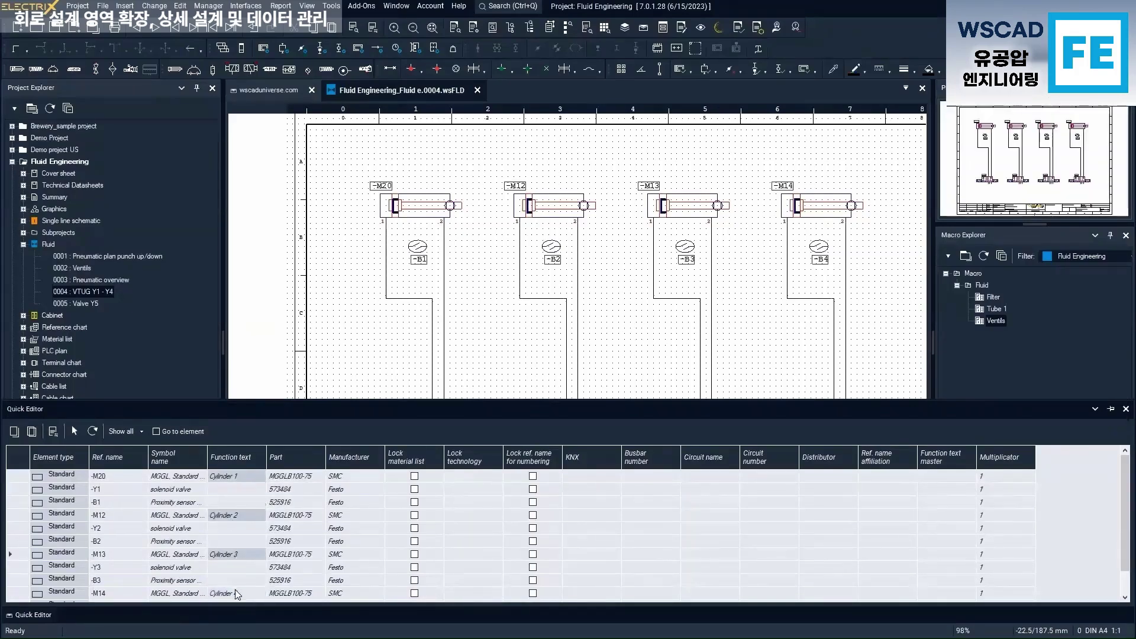
{"action": "left_click", "coordinate": [236, 594], "text": "ctrl"}
{"action": "left_click", "coordinate": [342, 477], "text": "ctrl"}
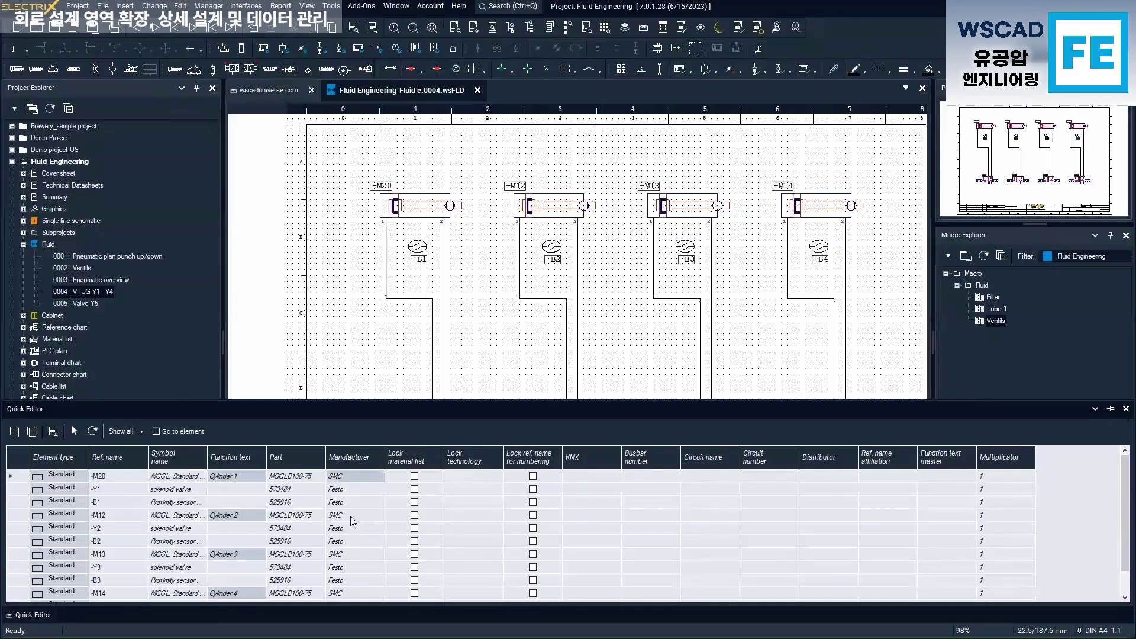
{"action": "left_click", "coordinate": [352, 516], "text": "ctrl"}
{"action": "left_click", "coordinate": [346, 555], "text": "ctrl"}
{"action": "left_click", "coordinate": [345, 594], "text": "ctrl"}
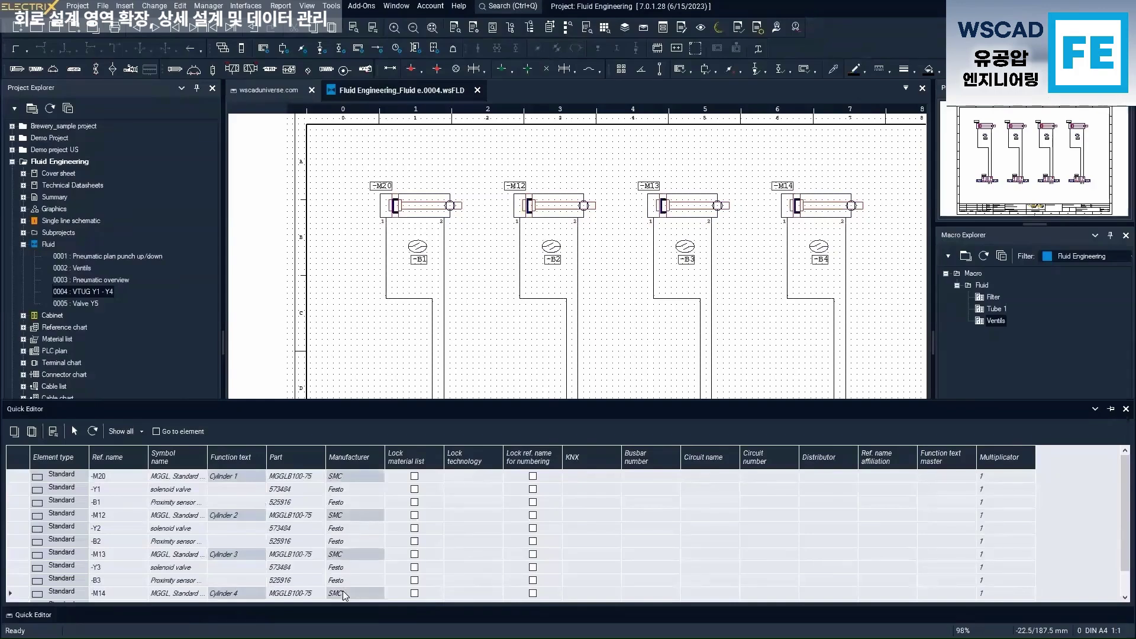
{"action": "right_click", "coordinate": [344, 595]}
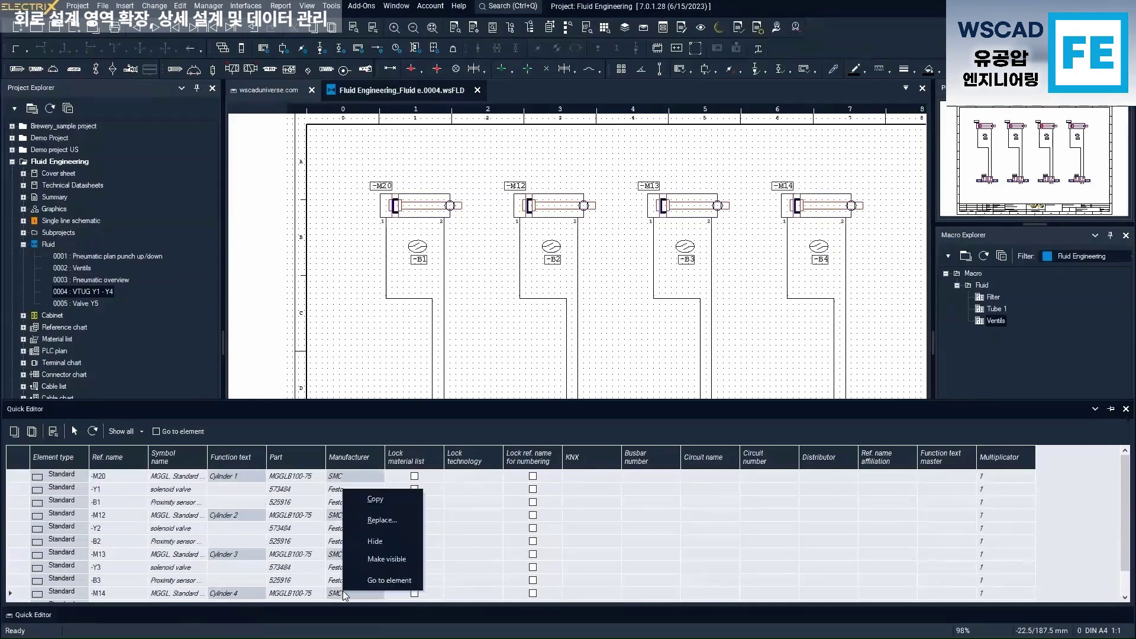
{"action": "left_click", "coordinate": [397, 560]}
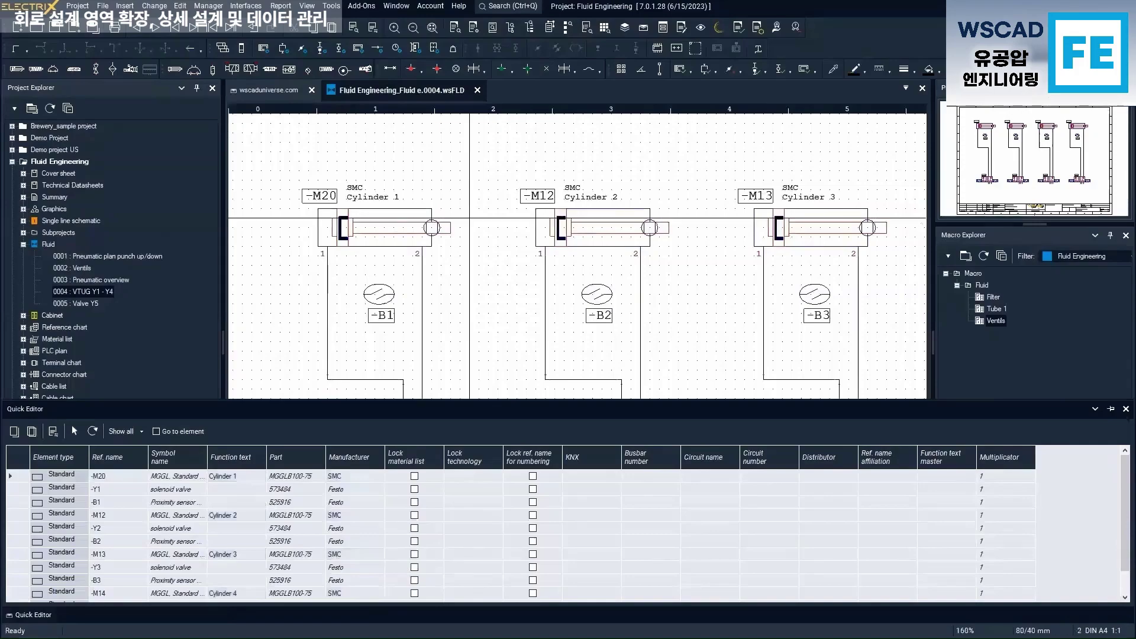
{"action": "left_click", "coordinate": [469, 217]}
{"action": "scroll", "coordinate": [470, 218], "scroll_direction": "down", "scroll_amount": 3}
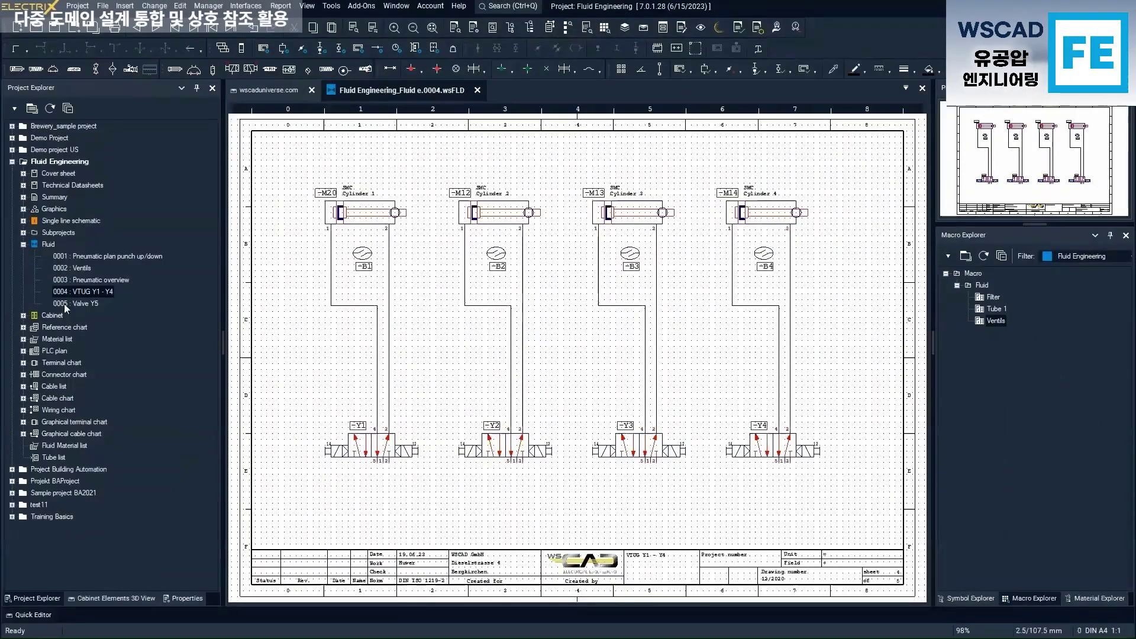
Open page 0005 Valve Y5 and place one spring-centred 5/3 valve left of the sheet's centre with its default properties
{"action": "double_click", "coordinate": [66, 303]}
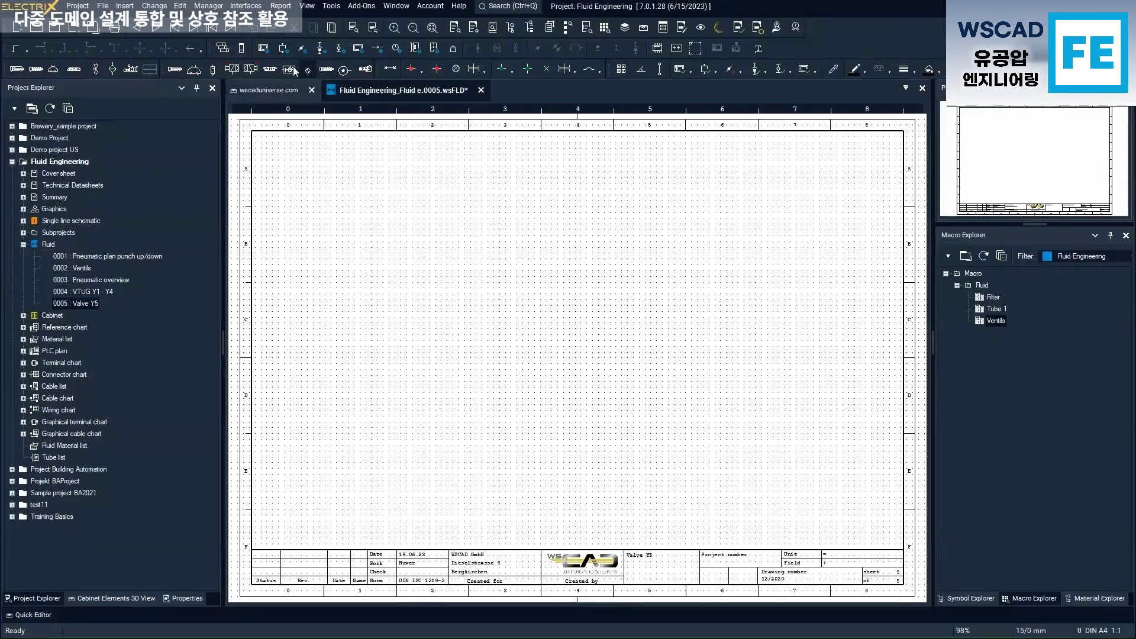
{"action": "left_click", "coordinate": [271, 69]}
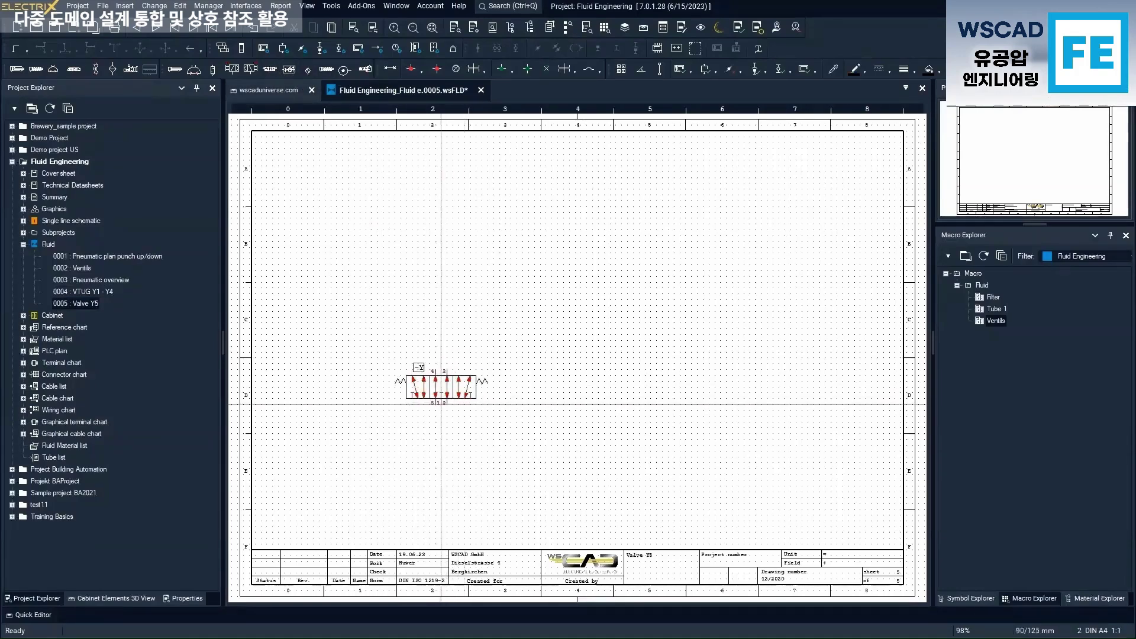
{"action": "left_click", "coordinate": [440, 404]}
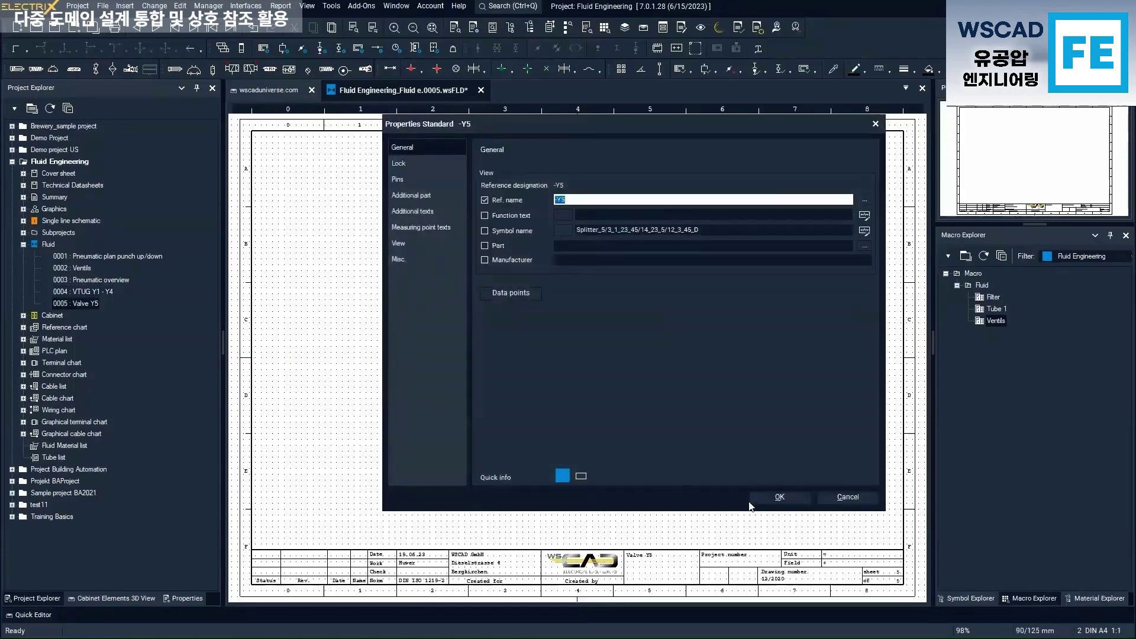
{"action": "left_click", "coordinate": [758, 496]}
{"action": "scroll", "coordinate": [424, 417], "scroll_direction": "up", "scroll_amount": 3}
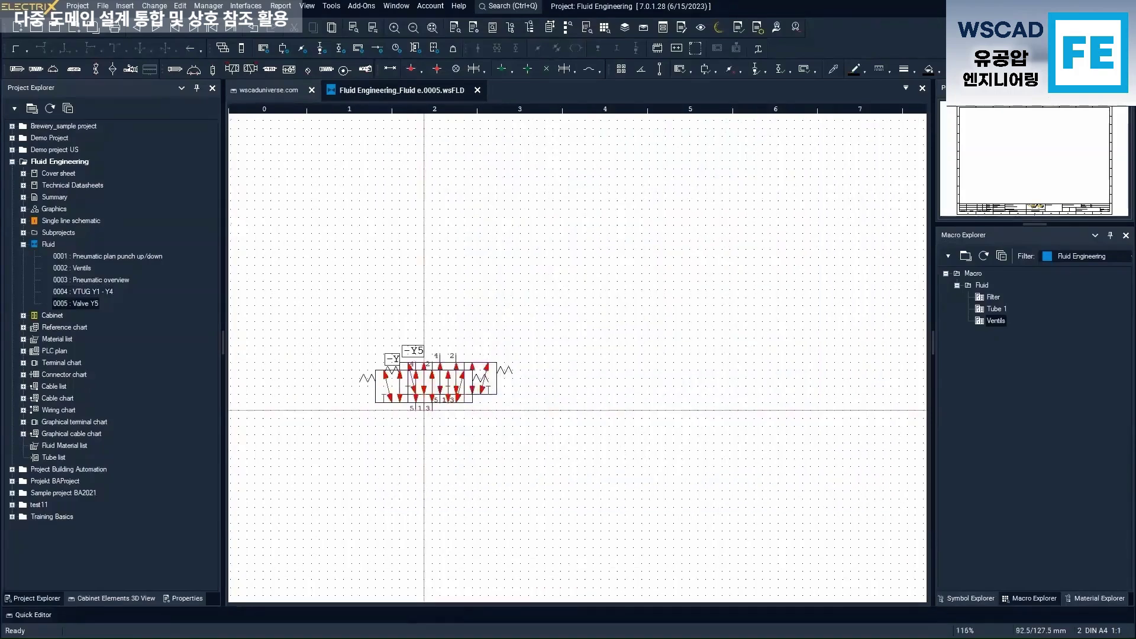
{"action": "key", "text": "Escape"}
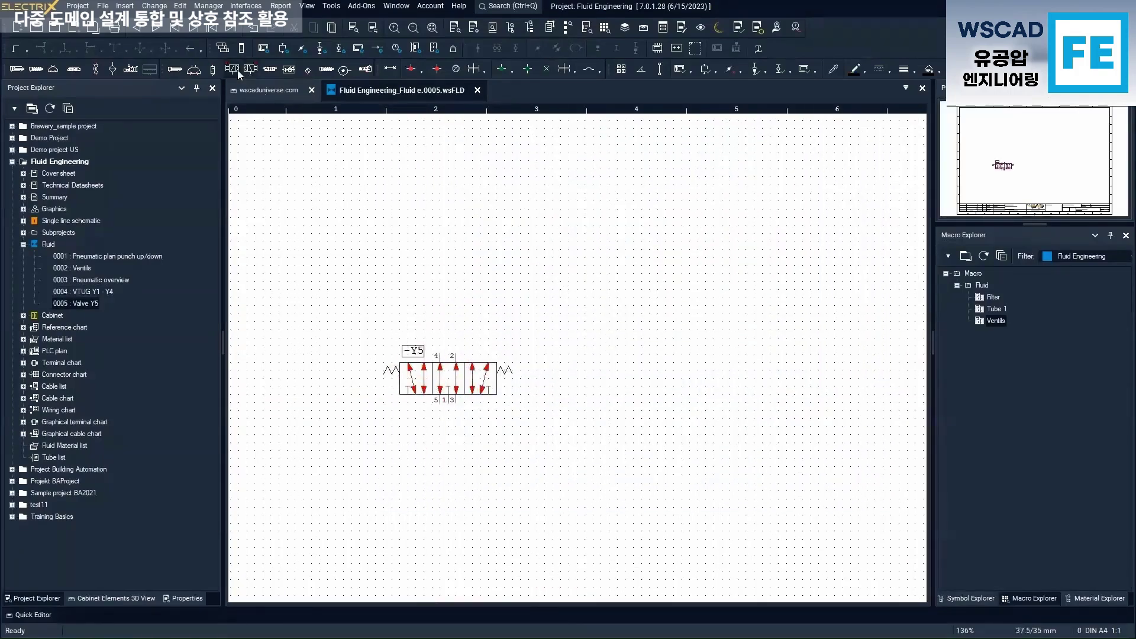
Attach electro-pneumatic drives with manual override to the 5/3 valve's lower left (14) and lower right (12) corners, accepting their default properties
{"action": "left_click", "coordinate": [236, 70]}
{"action": "scroll", "coordinate": [415, 391], "scroll_direction": "up", "scroll_amount": 3}
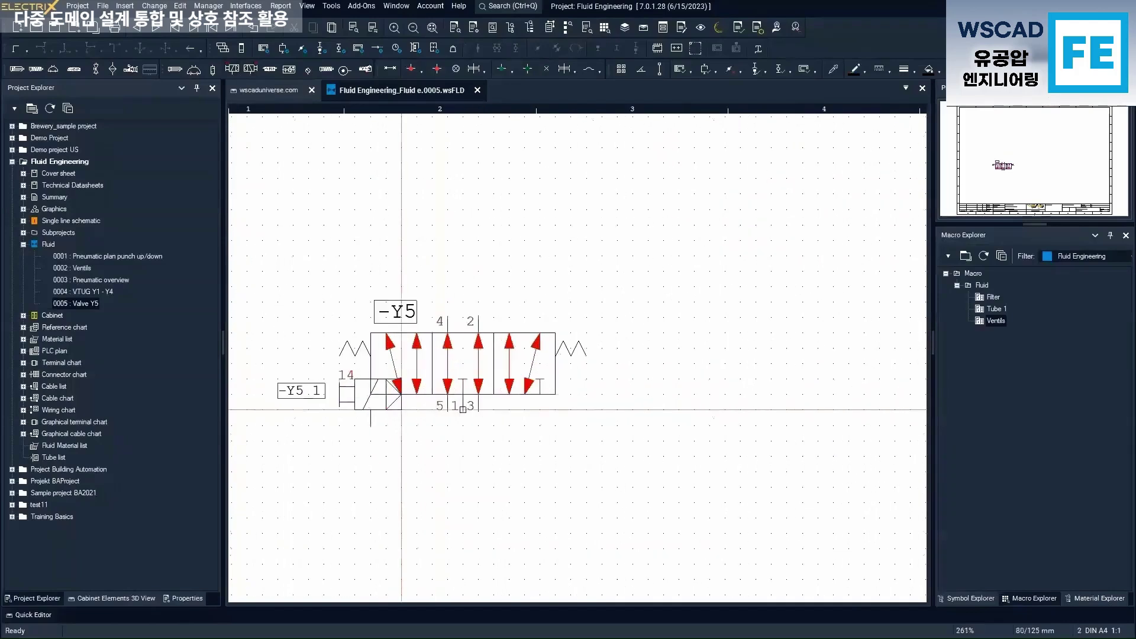
{"action": "left_click", "coordinate": [371, 394]}
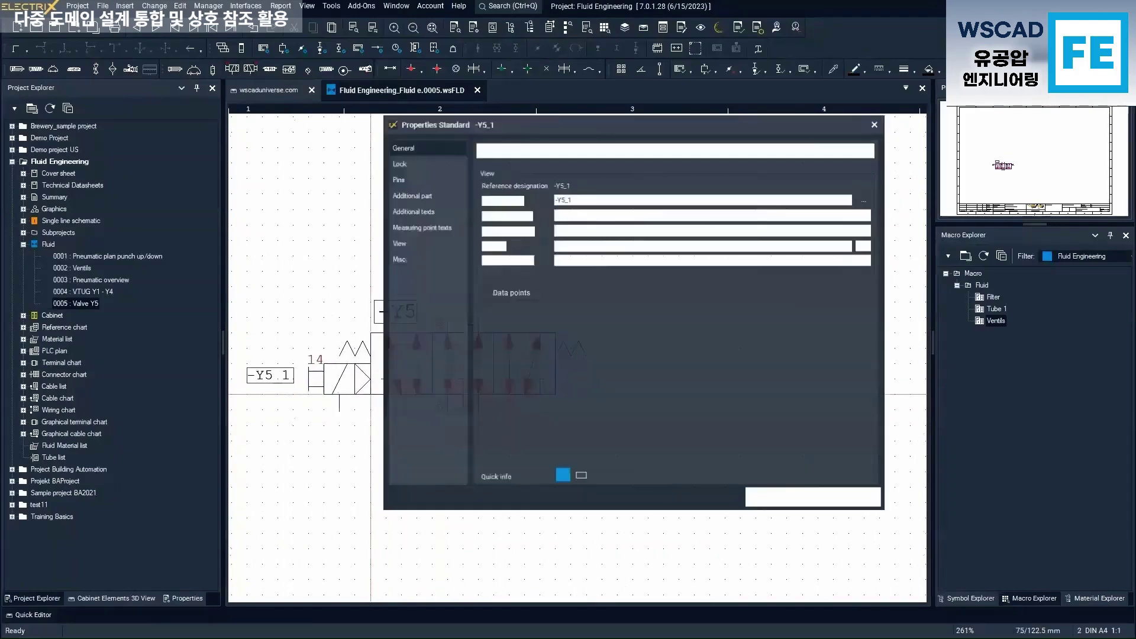
{"action": "left_click", "coordinate": [790, 498]}
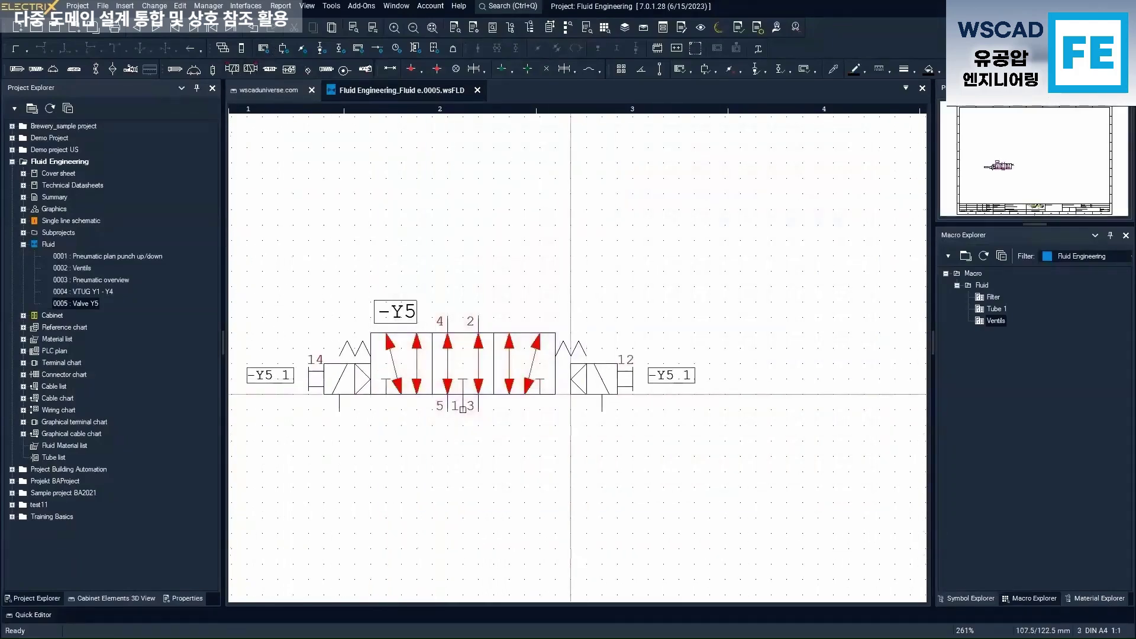
{"action": "left_click", "coordinate": [555, 394]}
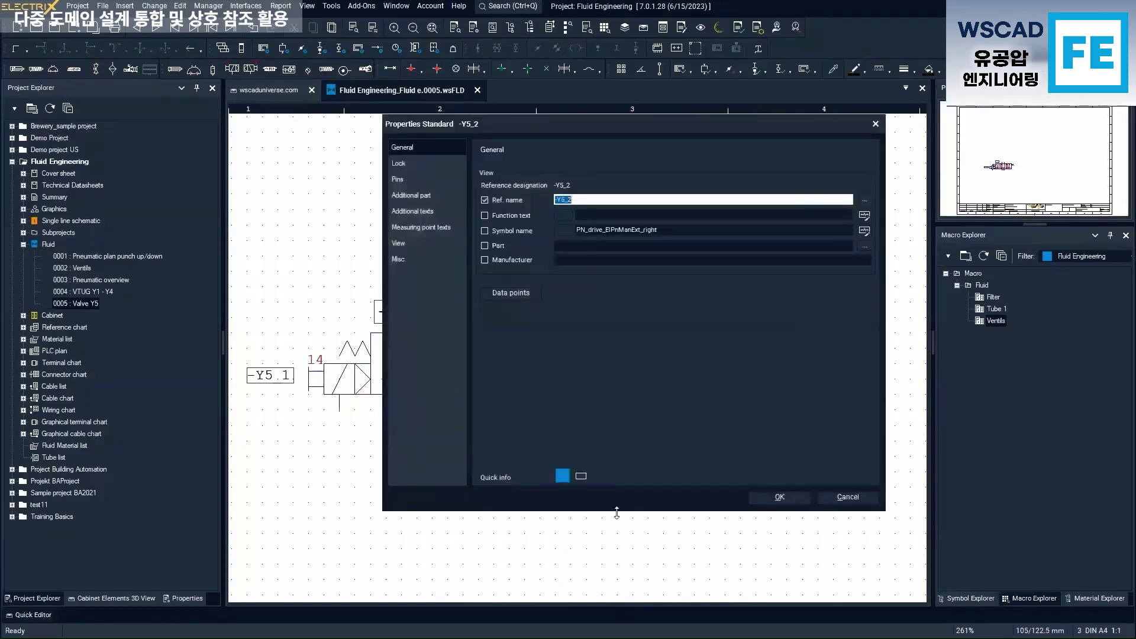
{"action": "left_click", "coordinate": [780, 497]}
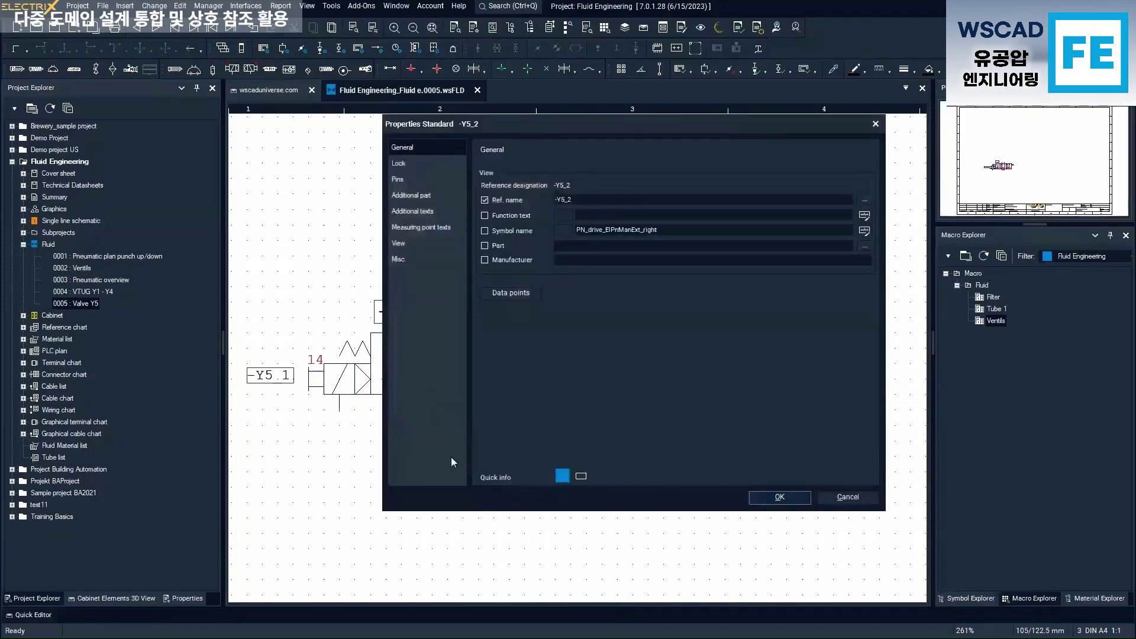
List the materials of all the project's units and locations, filtered to Fluid Engineering and sorted by reference designation, in an enlarged list
{"action": "scroll", "coordinate": [665, 486], "scroll_direction": "down", "scroll_amount": 2}
{"action": "scroll", "coordinate": [400, 417], "scroll_direction": "up", "scroll_amount": 2}
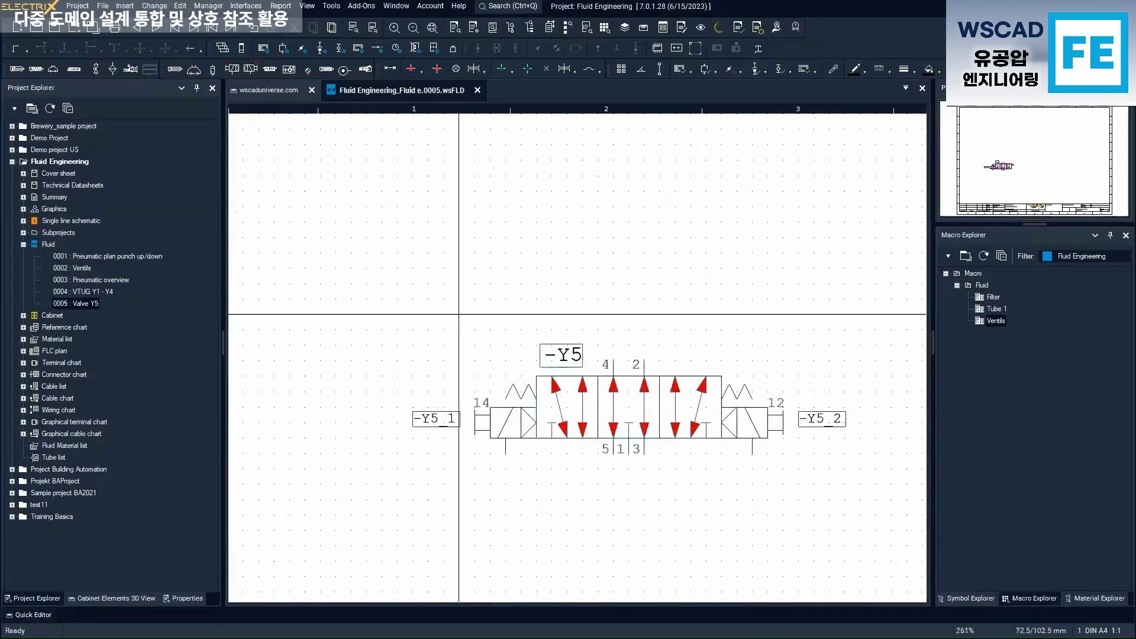
{"action": "scroll", "coordinate": [636, 408], "scroll_direction": "down", "scroll_amount": 2}
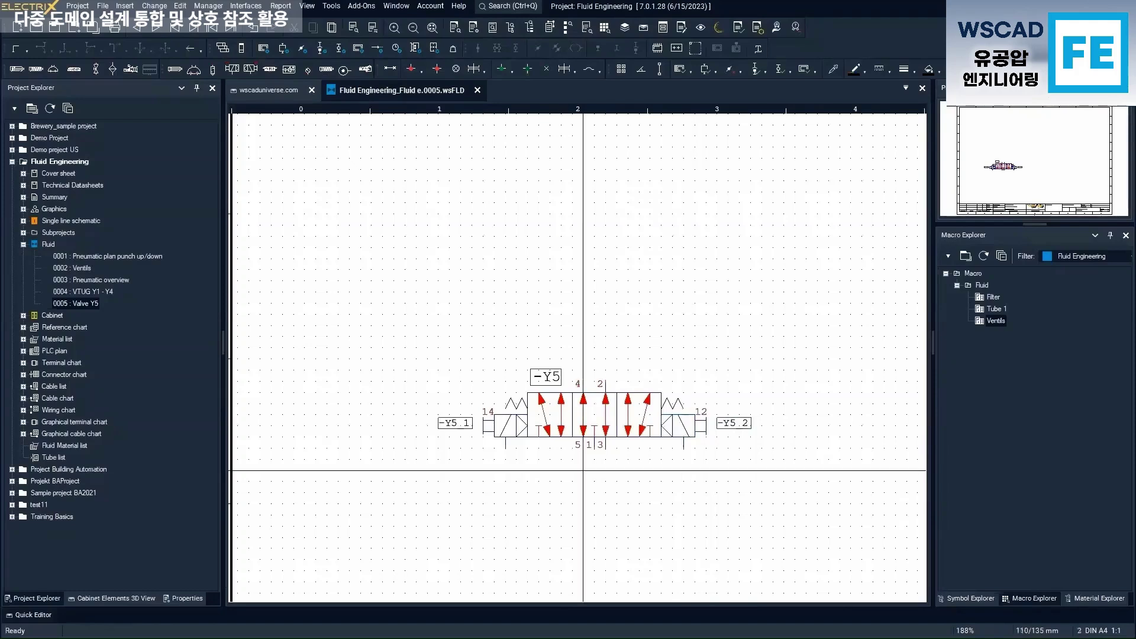
{"action": "left_click", "coordinate": [1094, 598]}
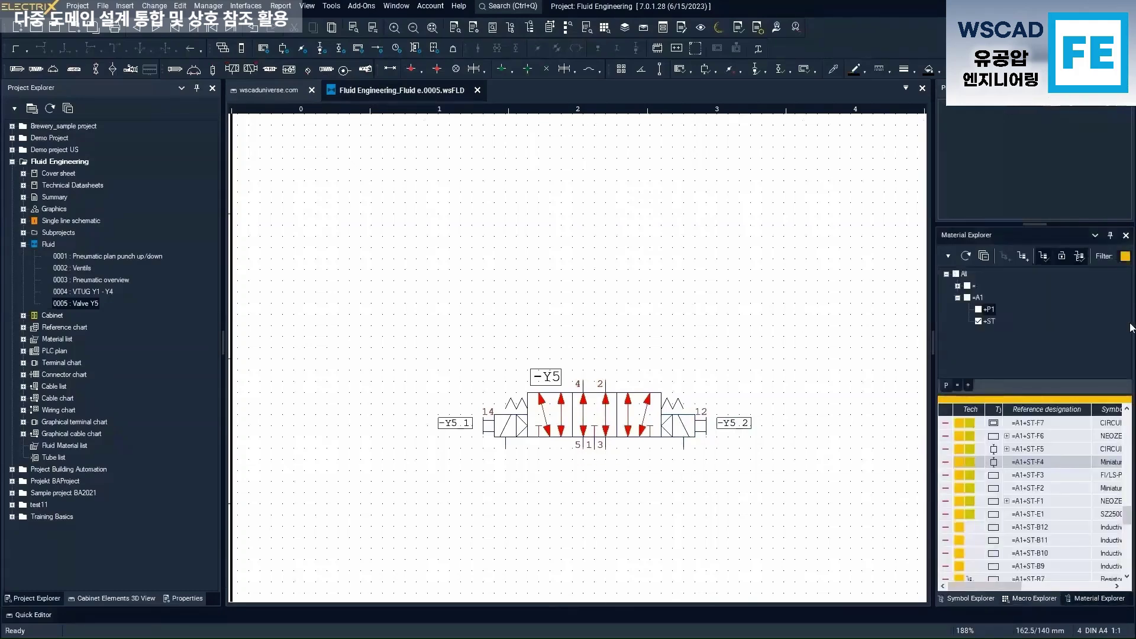
{"action": "left_click", "coordinate": [1125, 256]}
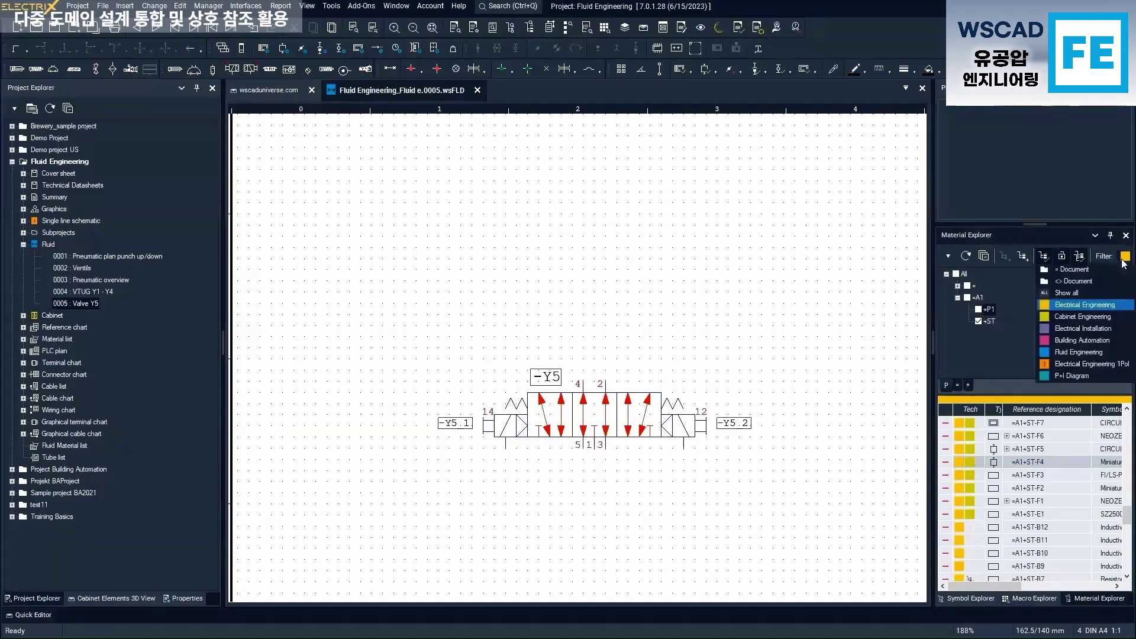
{"action": "left_click", "coordinate": [1096, 352]}
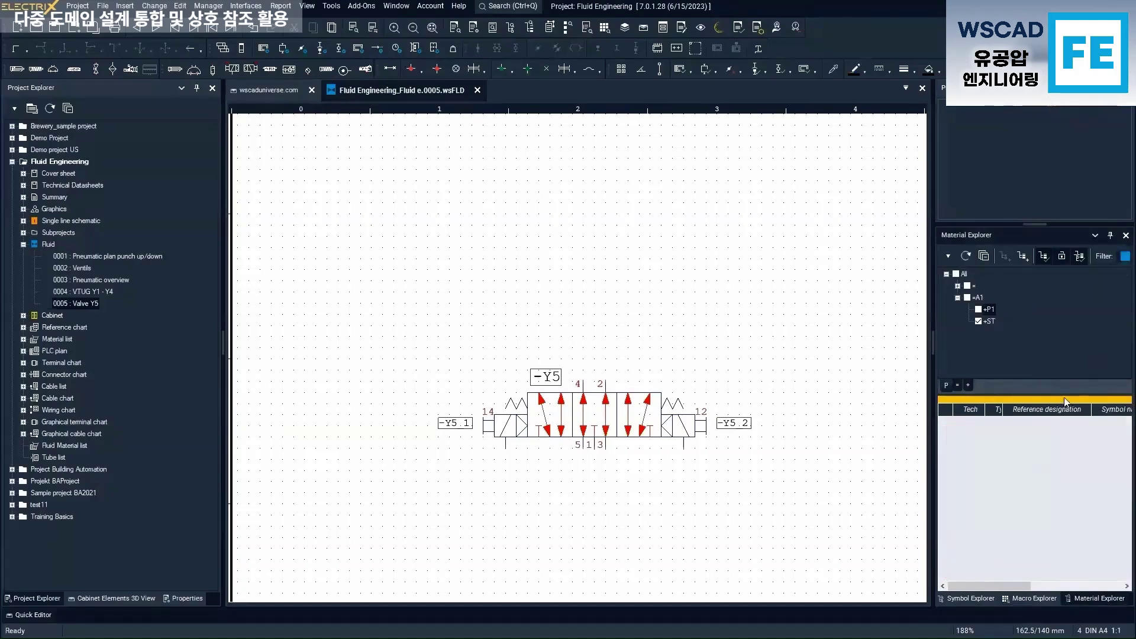
{"action": "left_click", "coordinate": [961, 276]}
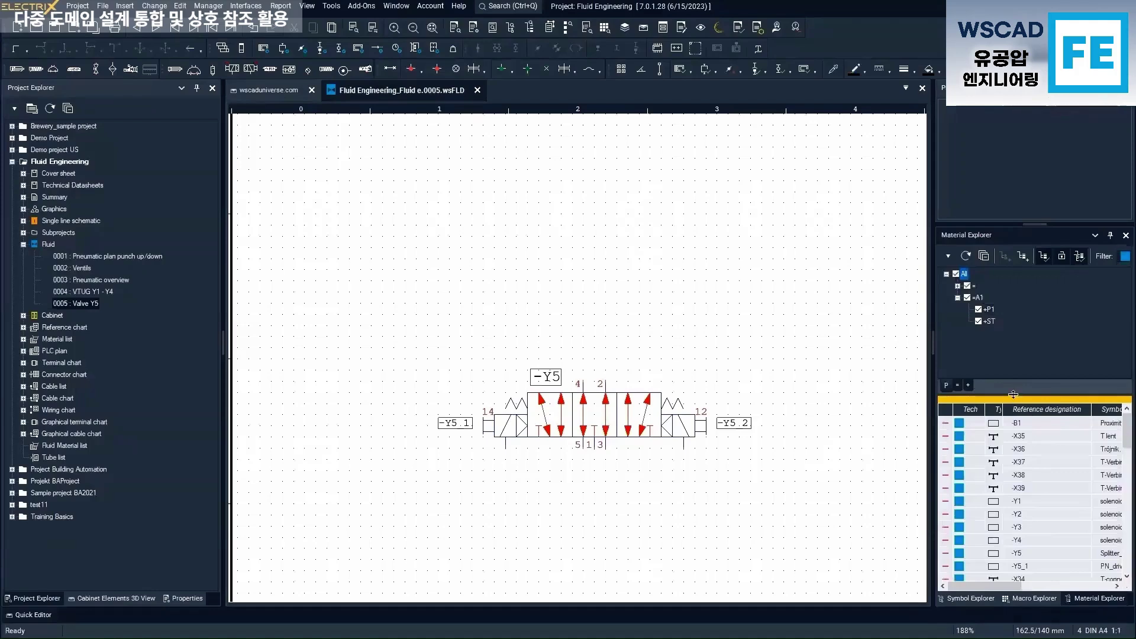
{"action": "left_click_drag", "start_coordinate": [1013, 394], "coordinate": [1008, 311]}
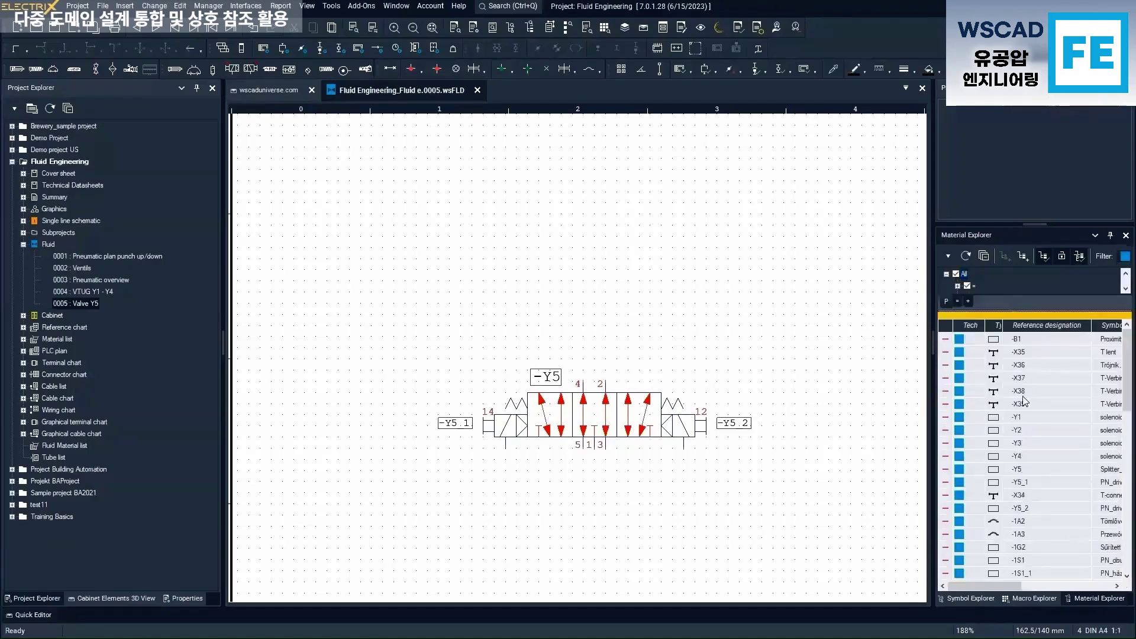
{"action": "left_click", "coordinate": [1034, 325]}
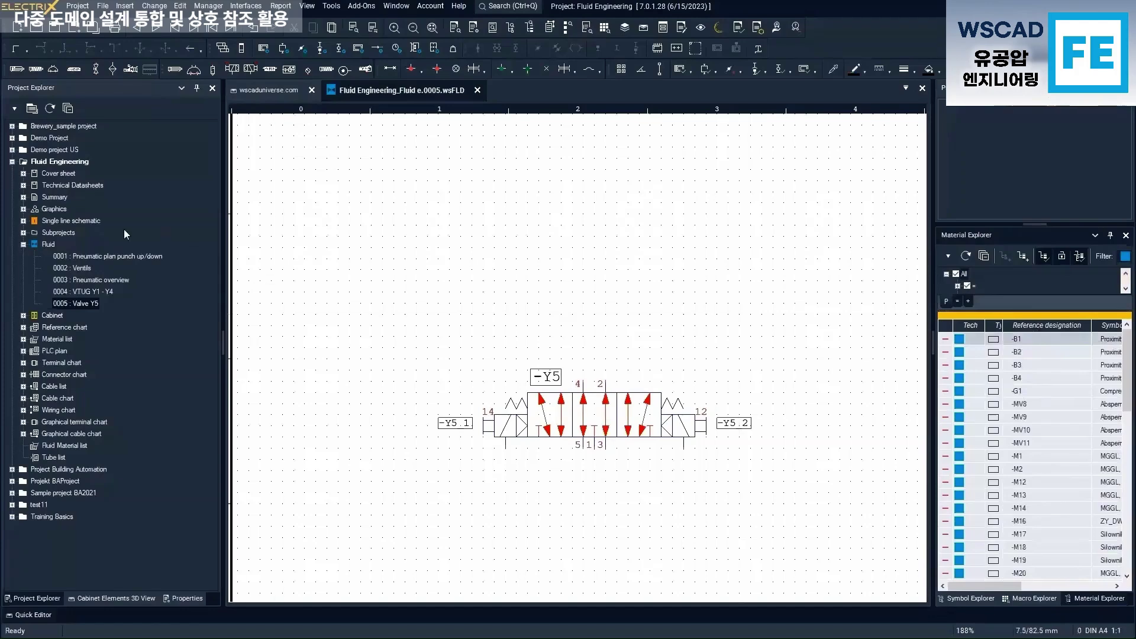
Open schematic page 0024 Sensor system punch in subproject =A1, location +ST
{"action": "left_click", "coordinate": [24, 233]}
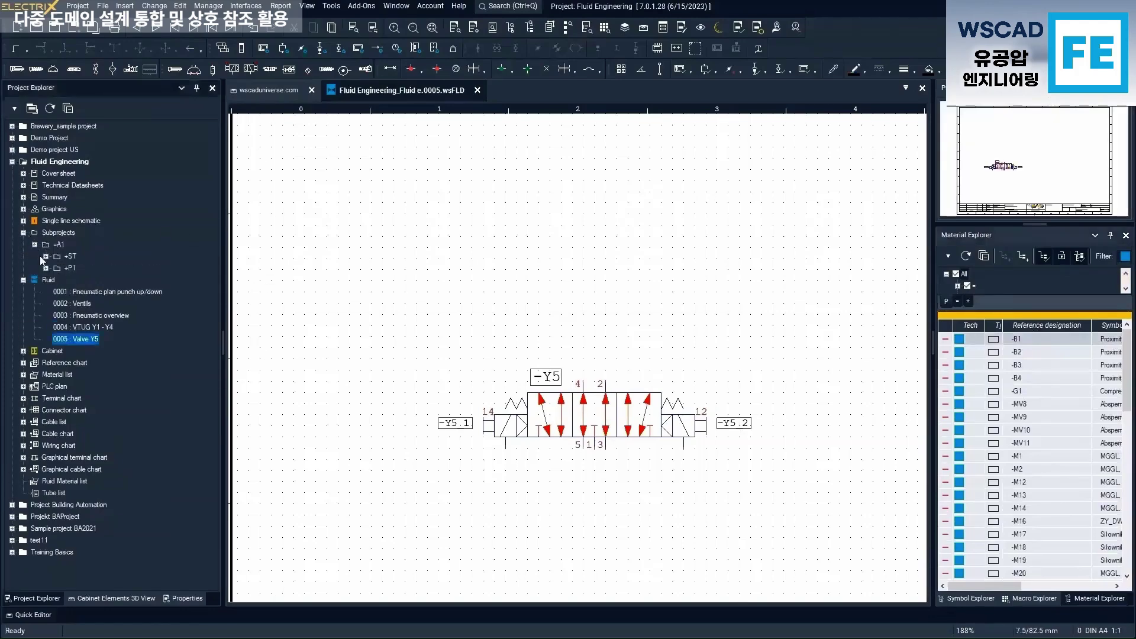
{"action": "left_click", "coordinate": [45, 256]}
{"action": "left_click", "coordinate": [56, 279]}
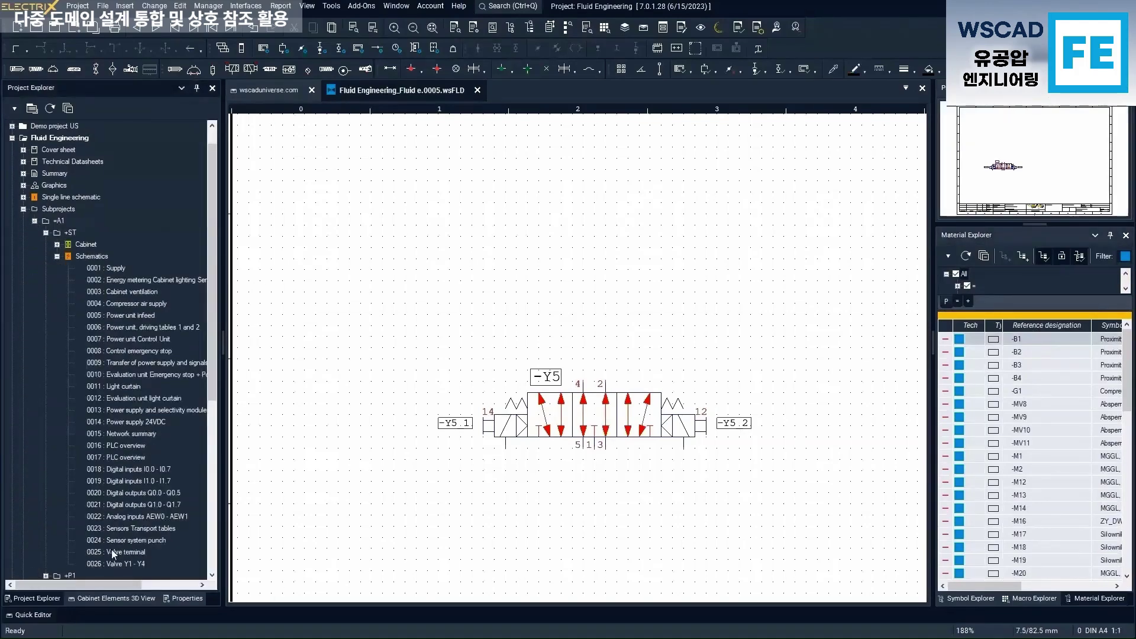
{"action": "double_click", "coordinate": [158, 539]}
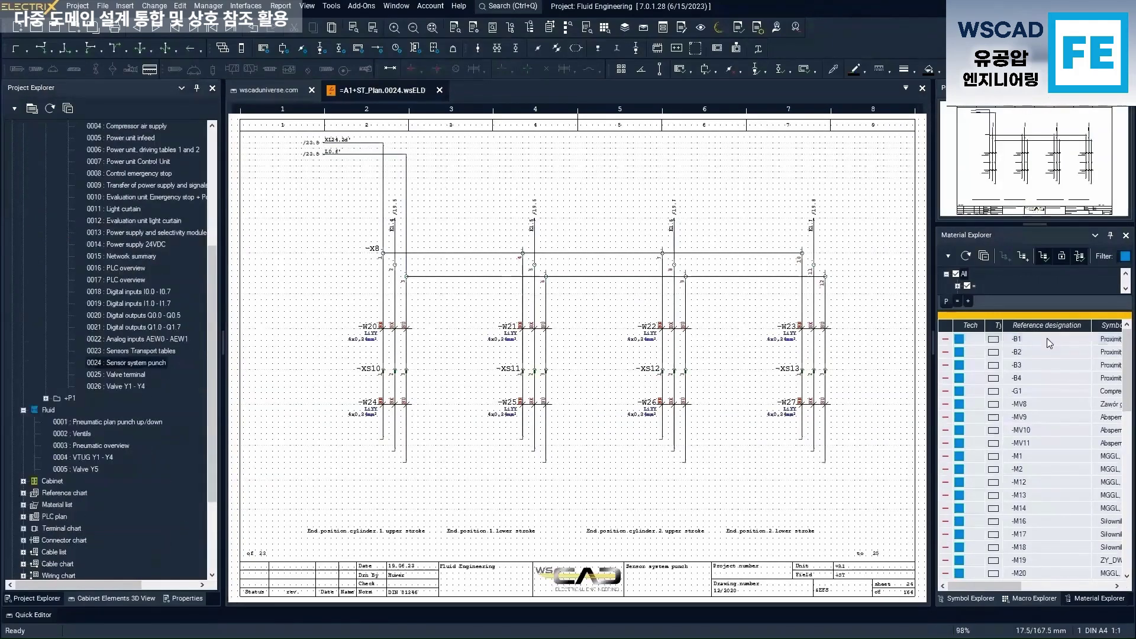
Place the existing proximity sensors -B1 to -B4 at the open wire ends below connectors -XS10 to -XS13, one per wire group
{"action": "left_click_drag", "start_coordinate": [1046, 339], "coordinate": [621, 370]}
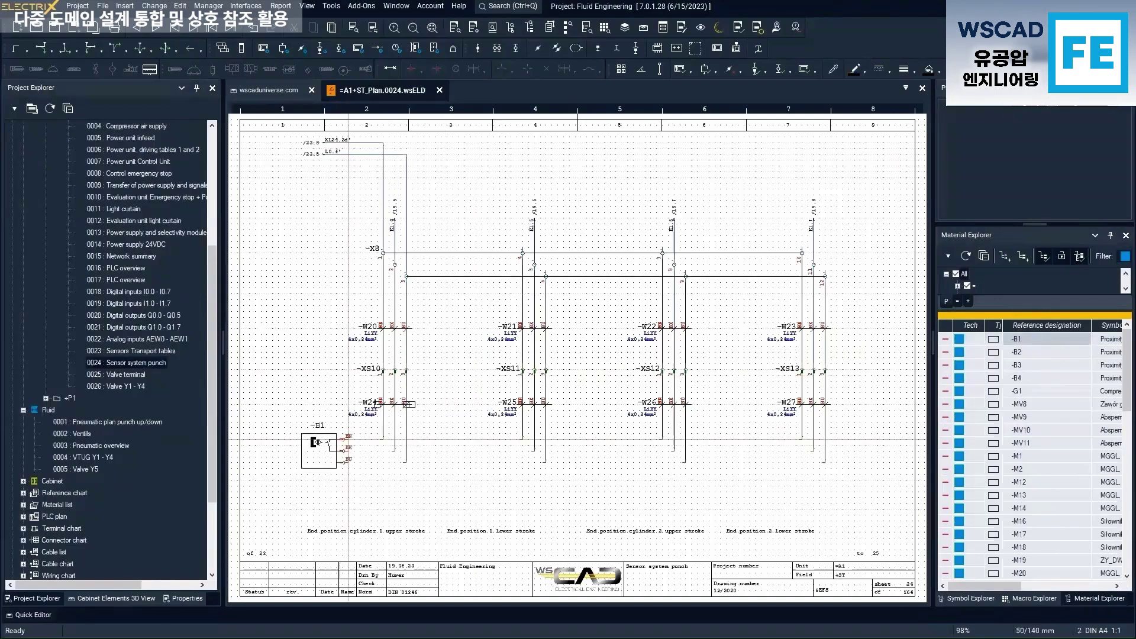
{"action": "left_click", "coordinate": [348, 439]}
{"action": "left_click", "coordinate": [1043, 353]}
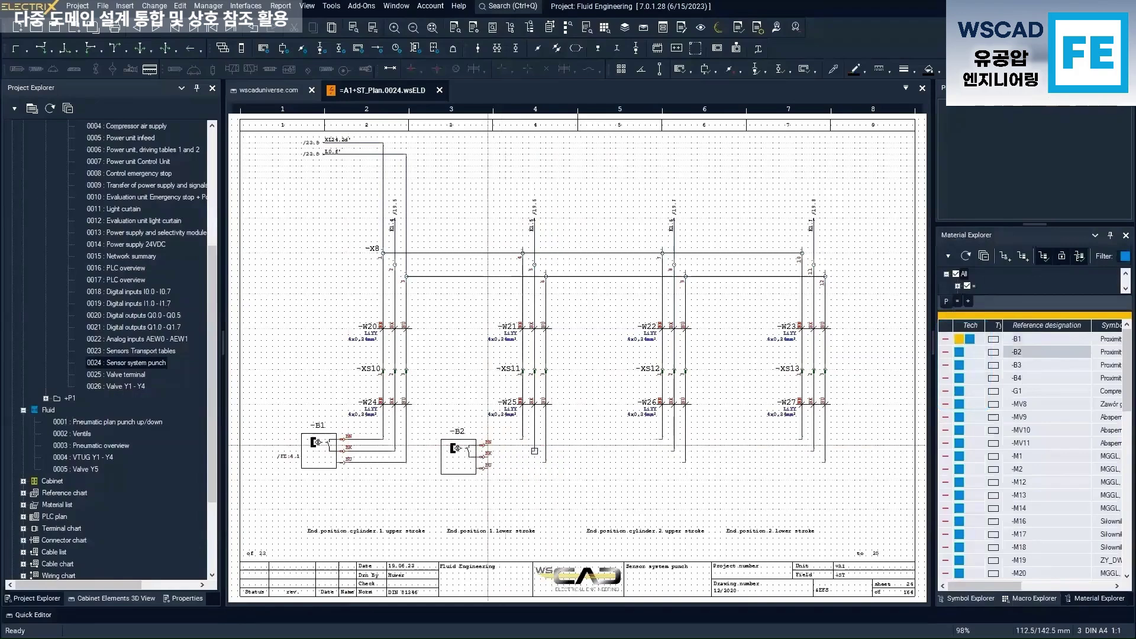
{"action": "left_click", "coordinate": [488, 439]}
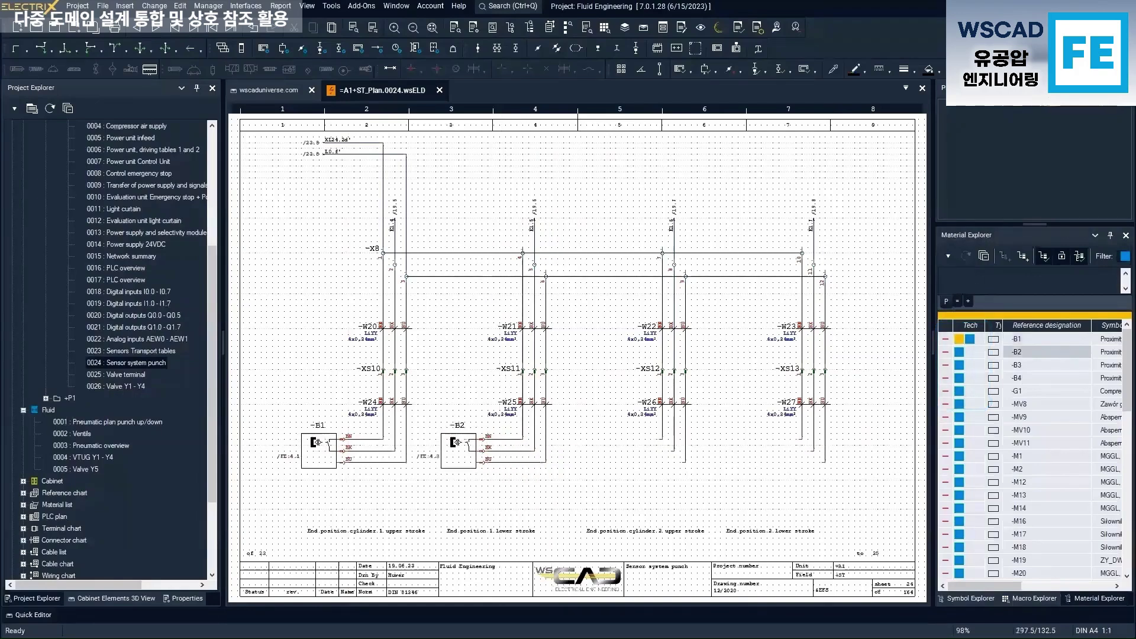
{"action": "left_click", "coordinate": [1039, 366]}
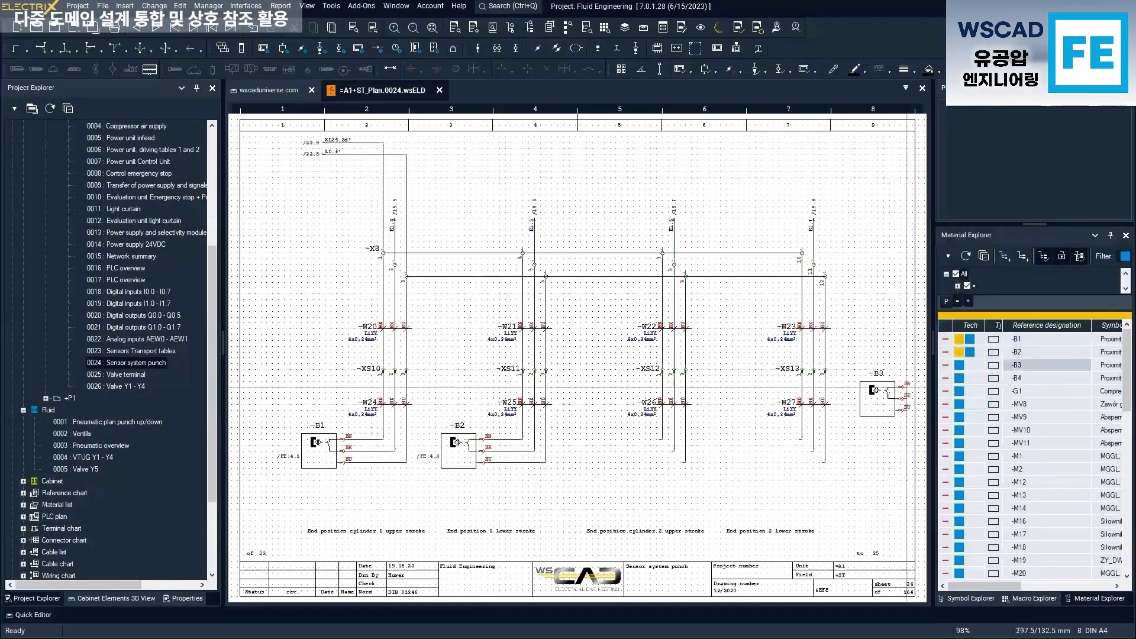
{"action": "left_click", "coordinate": [627, 439]}
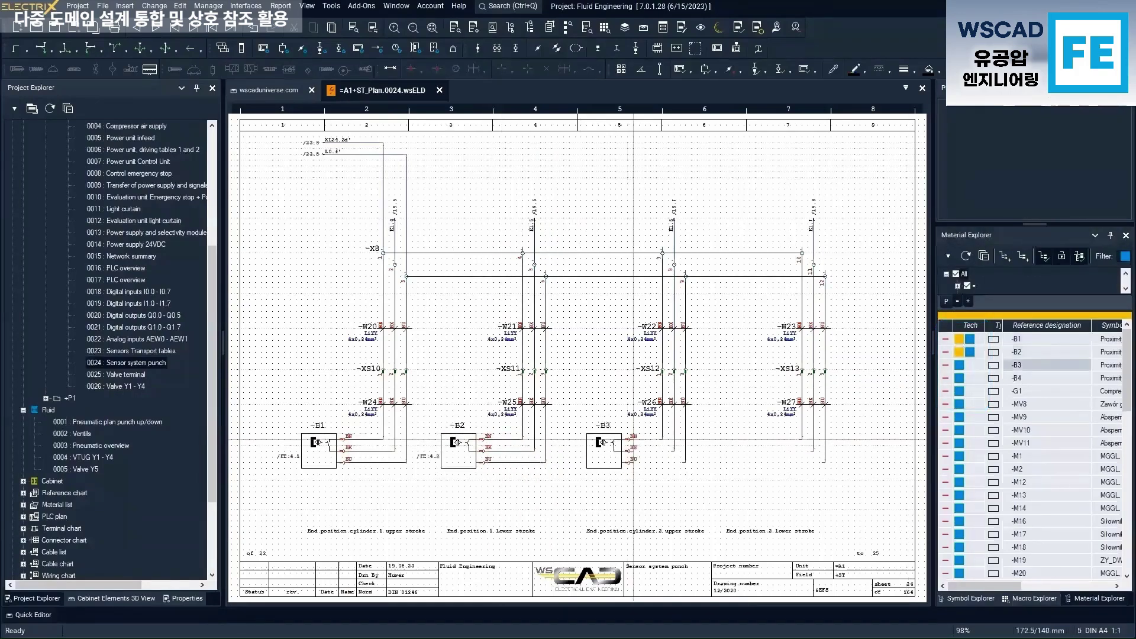
{"action": "left_click", "coordinate": [627, 439]}
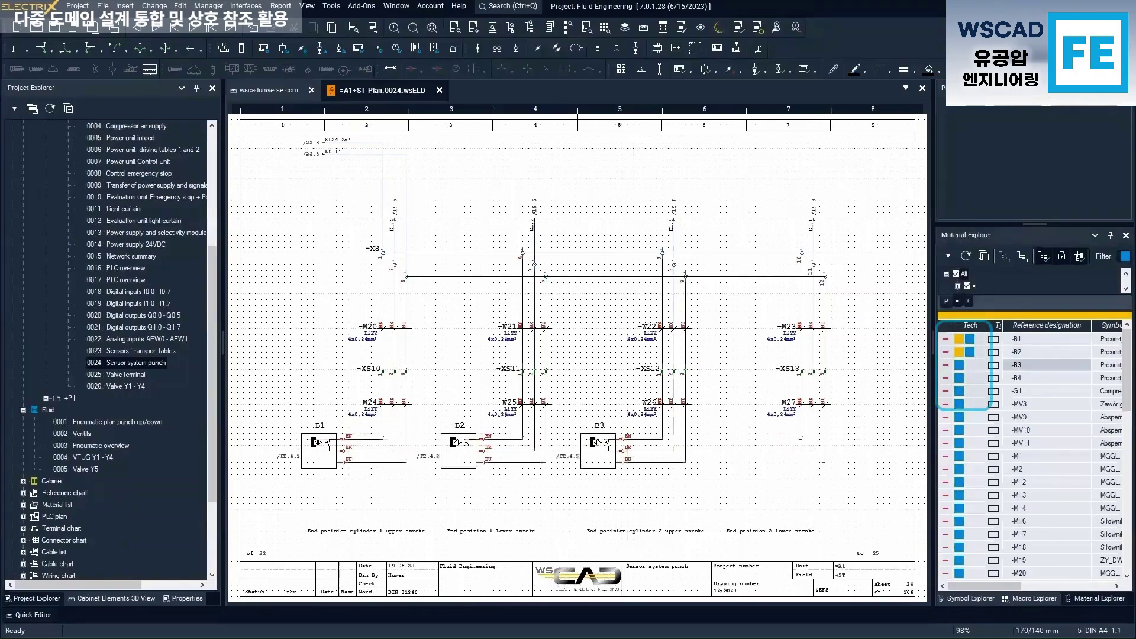
{"action": "left_click", "coordinate": [1041, 378]}
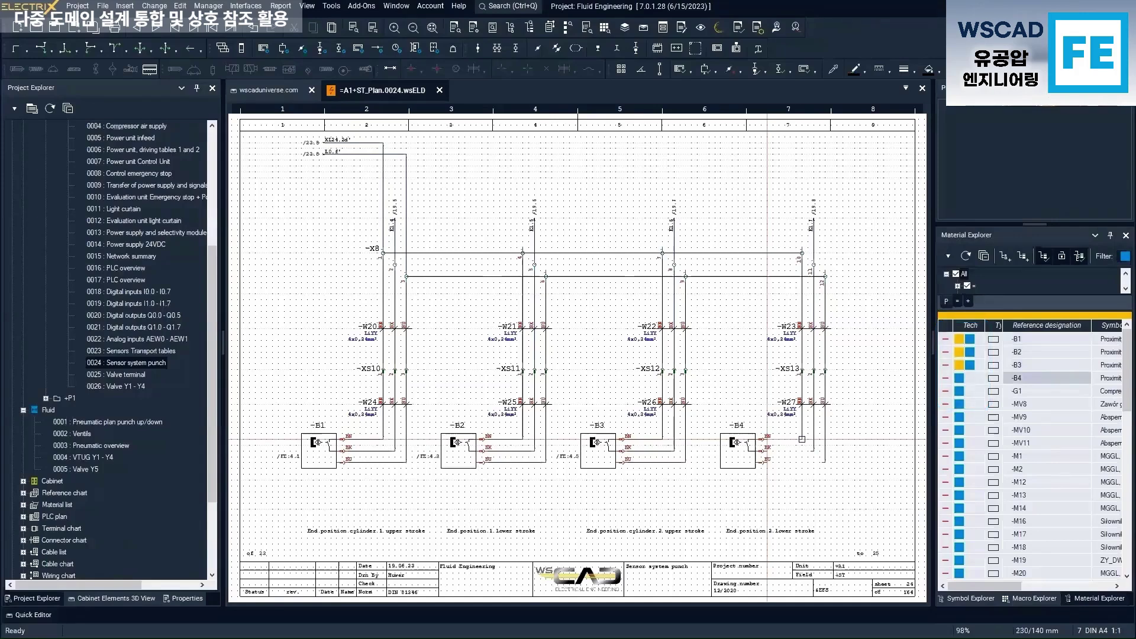
{"action": "left_click", "coordinate": [767, 439]}
Follow sensor -B1's cross-reference to its symbol on the fluid page and back to the electrical schematic
{"action": "double_click", "coordinate": [287, 456]}
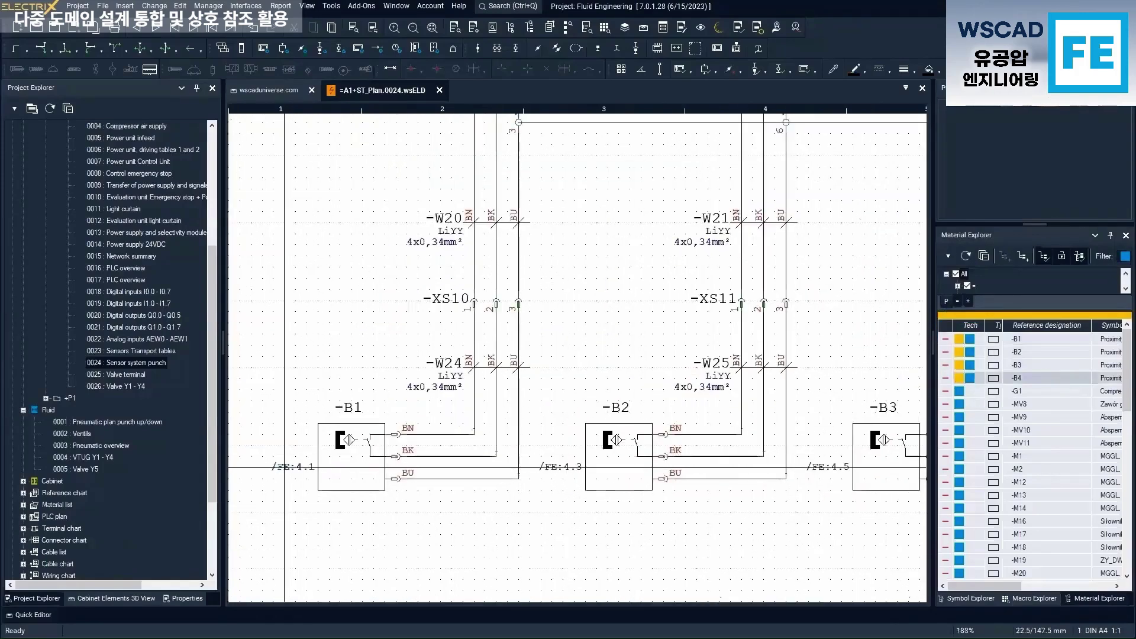
{"action": "scroll", "coordinate": [336, 231], "scroll_direction": "up", "scroll_amount": 3}
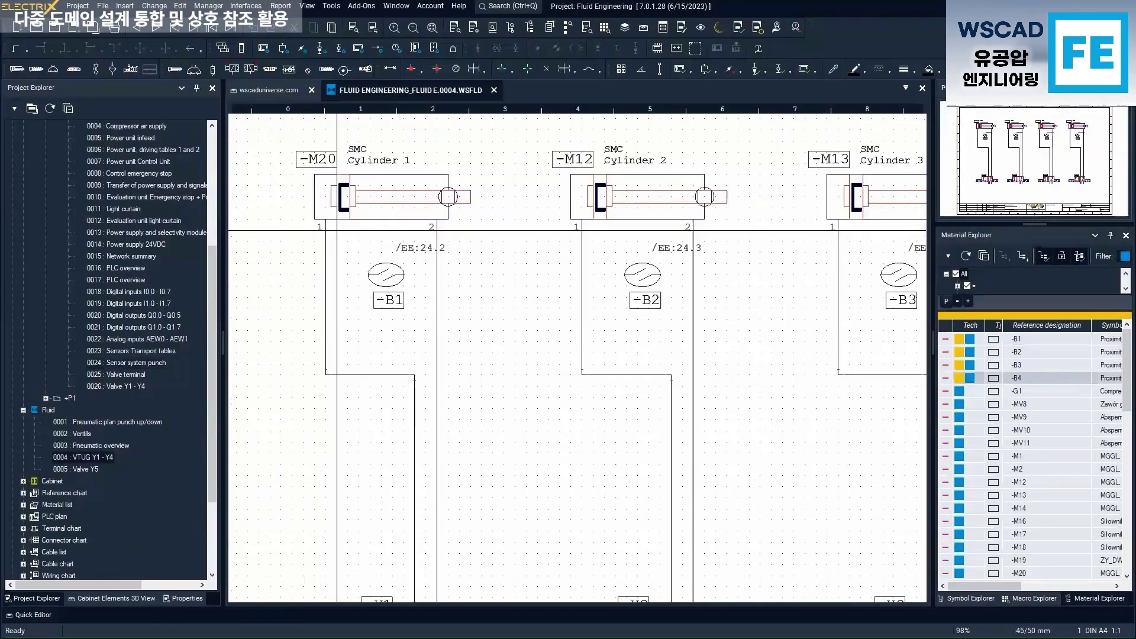
{"action": "scroll", "coordinate": [337, 230], "scroll_direction": "up", "scroll_amount": 1}
{"action": "double_click", "coordinate": [444, 249]}
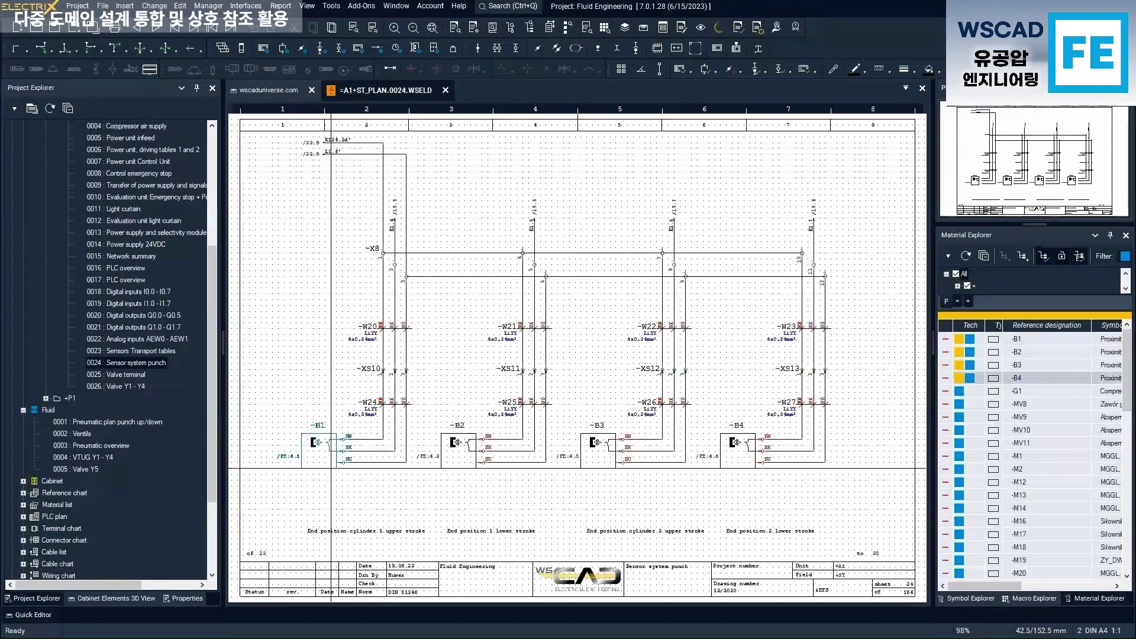
Open page 0025 Valve terminal and place the Festo part VTUG-14-VRPT-B1TZ-G14-U-Q8S-MMJVK near the sheet's centre, accepting its channel assignments for Cylinder 1 to Cylinder 4
{"action": "double_click", "coordinate": [140, 377]}
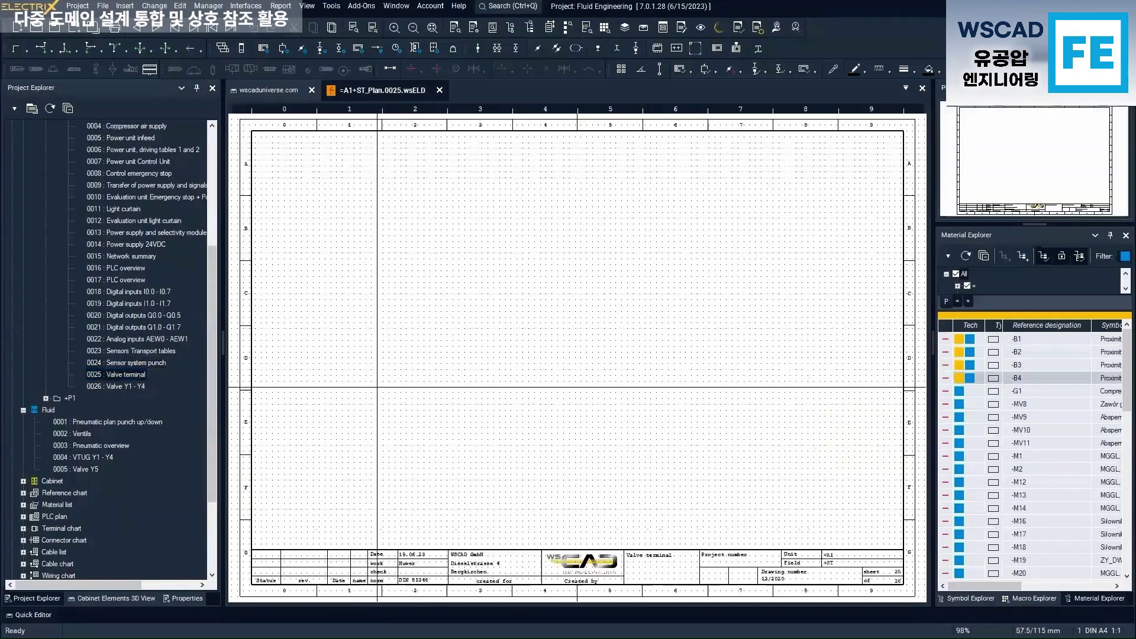
{"action": "key", "text": "ctrl+q"}
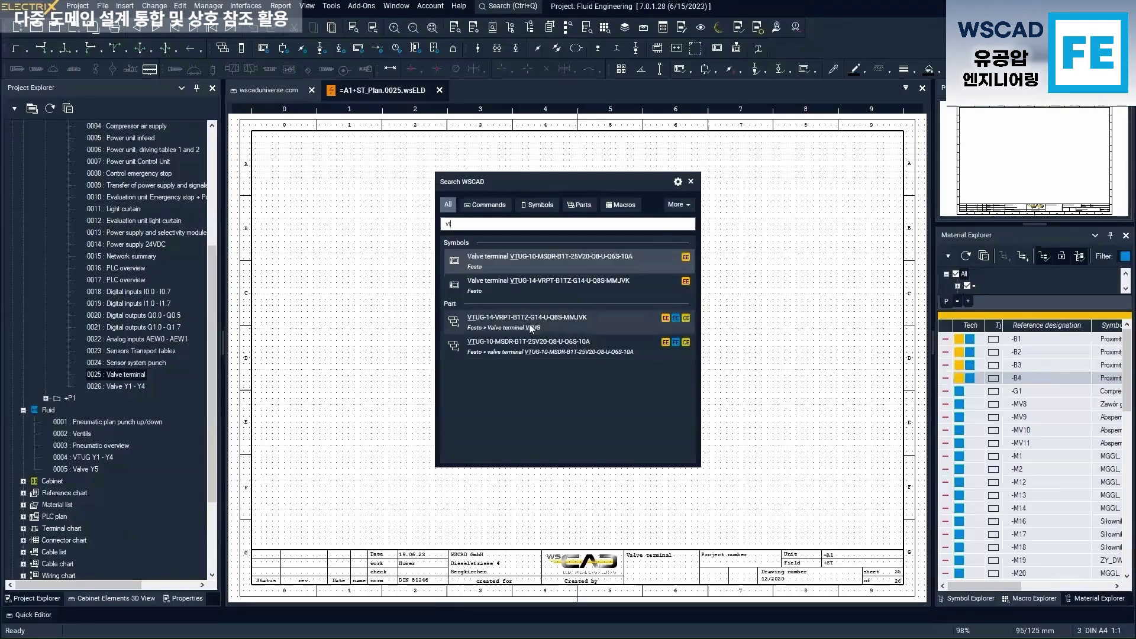
{"action": "left_click", "coordinate": [529, 325]}
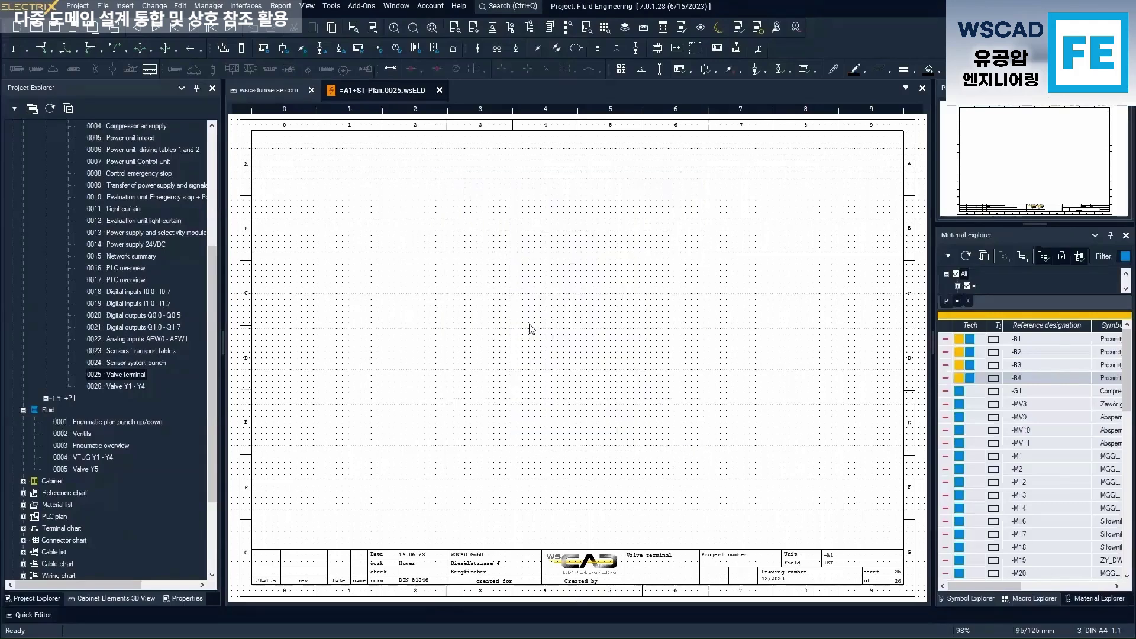
{"action": "left_click", "coordinate": [488, 283]}
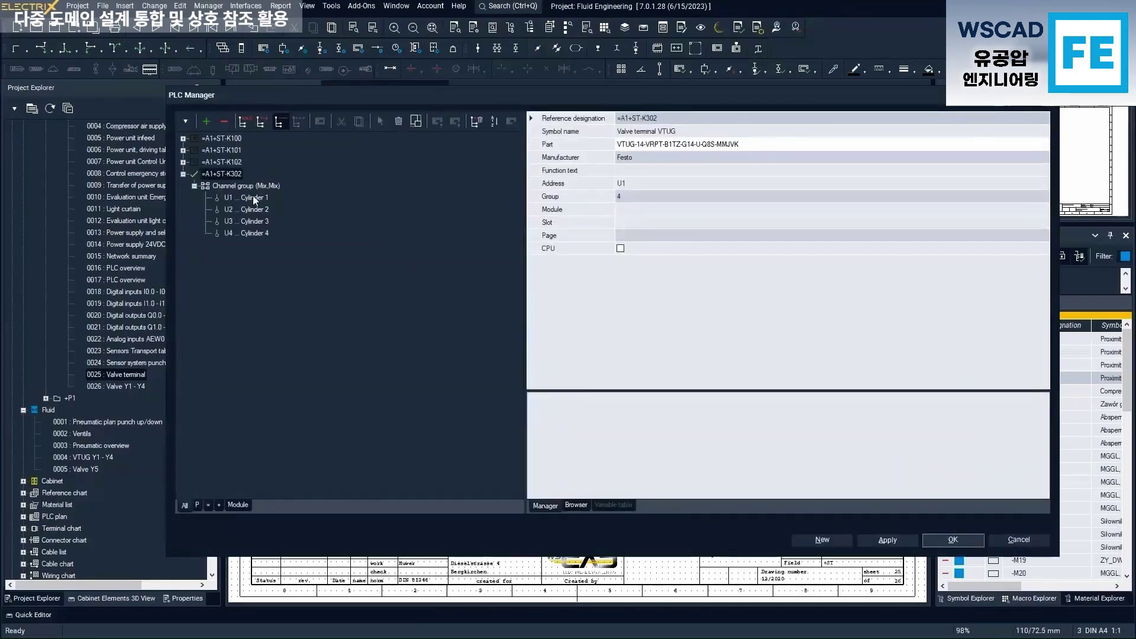
{"action": "left_click", "coordinate": [577, 505]}
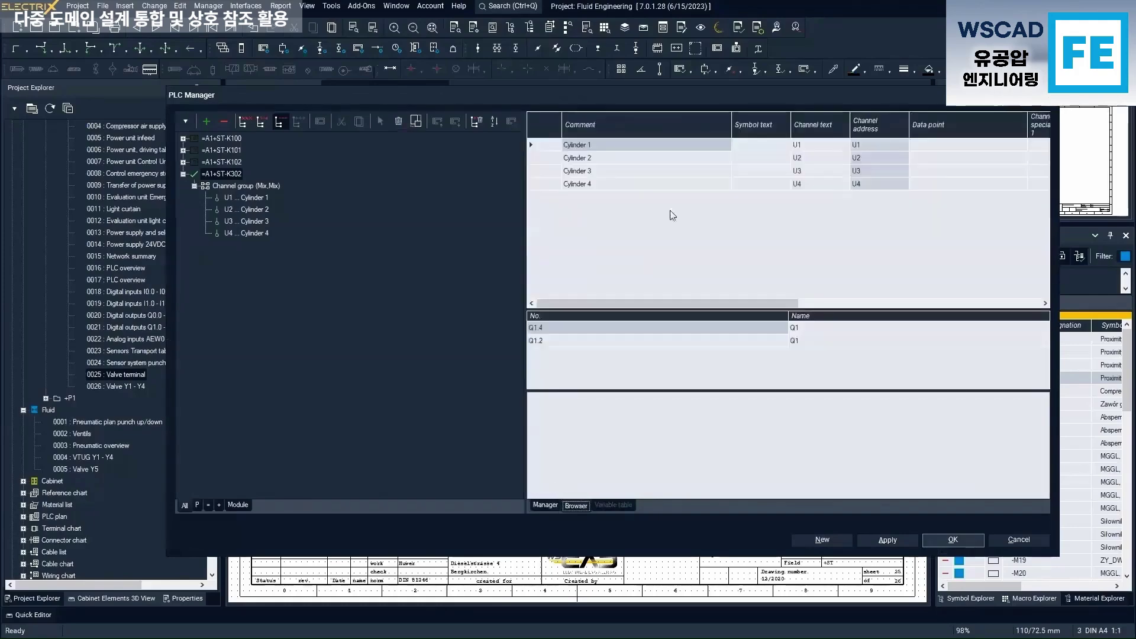
{"action": "left_click", "coordinate": [954, 540]}
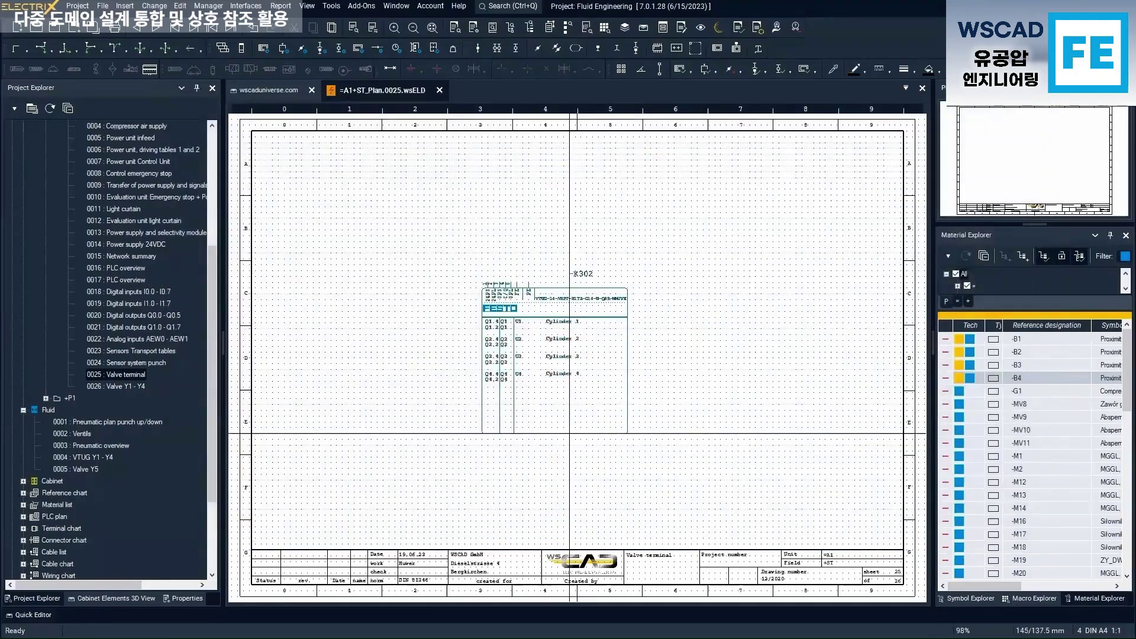
Open page 0026 Valve Y1 - Y4 and place a two-connection digital output near the sheet's upper left, assigned to channel U1 of =A1+ST-K302
{"action": "left_click", "coordinate": [123, 387]}
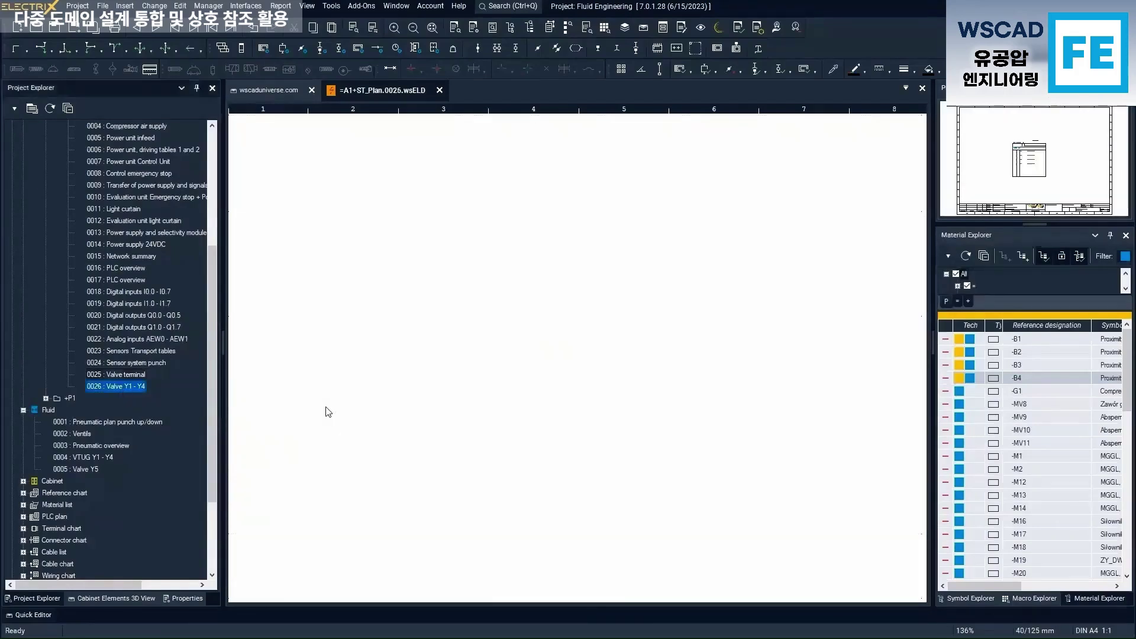
{"action": "left_click", "coordinate": [149, 69]}
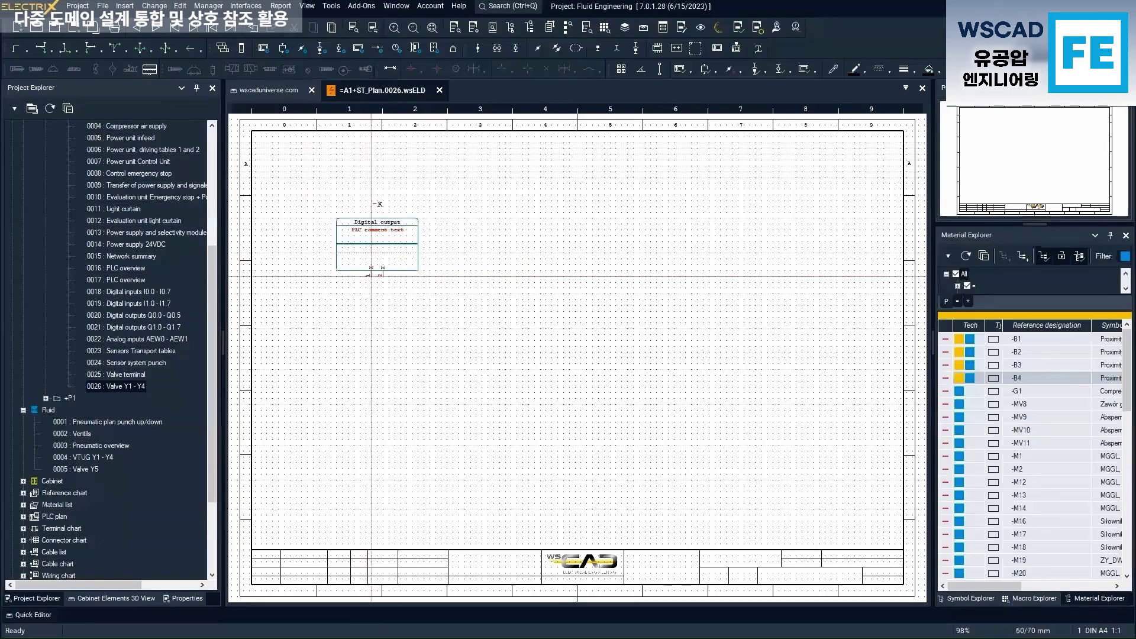
{"action": "left_click", "coordinate": [360, 276]}
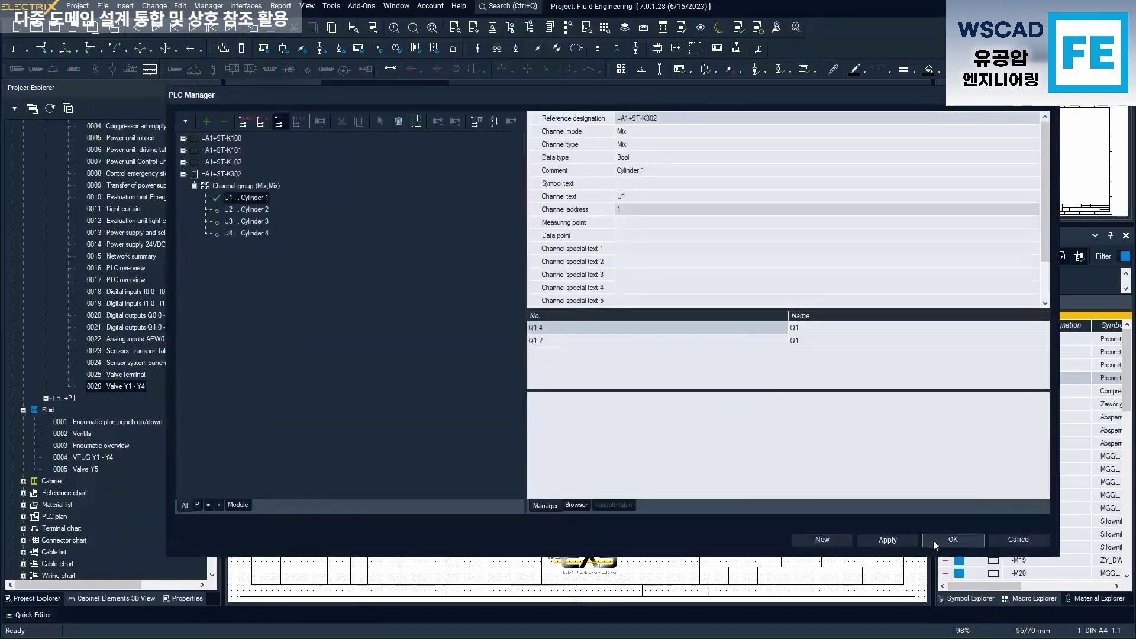
{"action": "left_click", "coordinate": [933, 541]}
Place two more digital outputs in a row beside the Cylinder 1 output, assigned to channels U2 and U3 of -K302
{"action": "scroll", "coordinate": [430, 237], "scroll_direction": "up", "scroll_amount": 5}
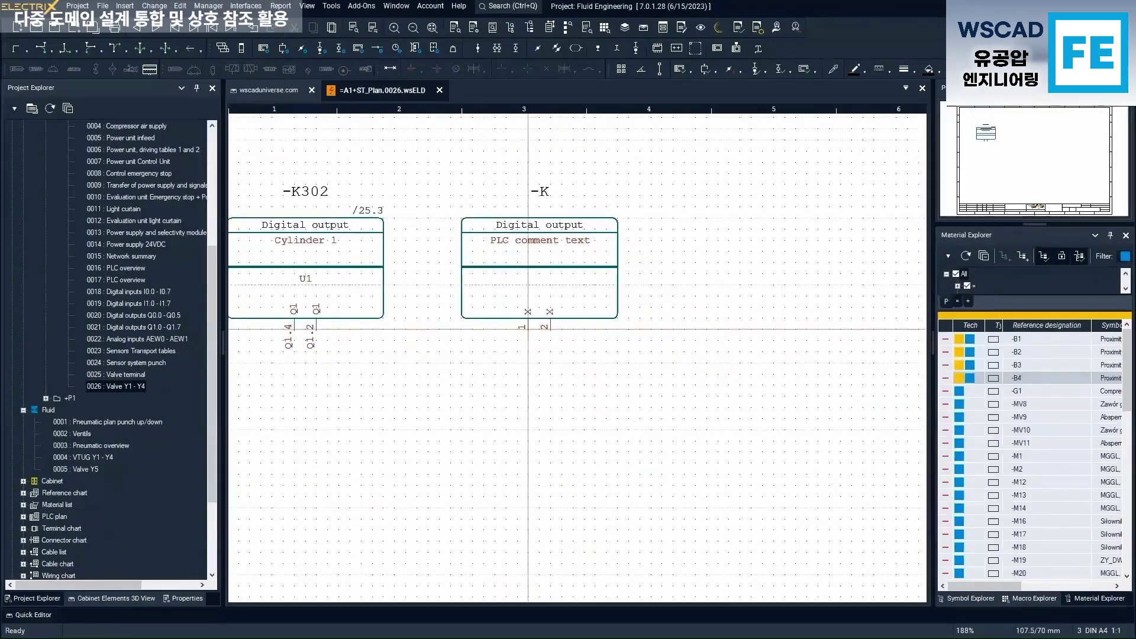
{"action": "left_click", "coordinate": [527, 329]}
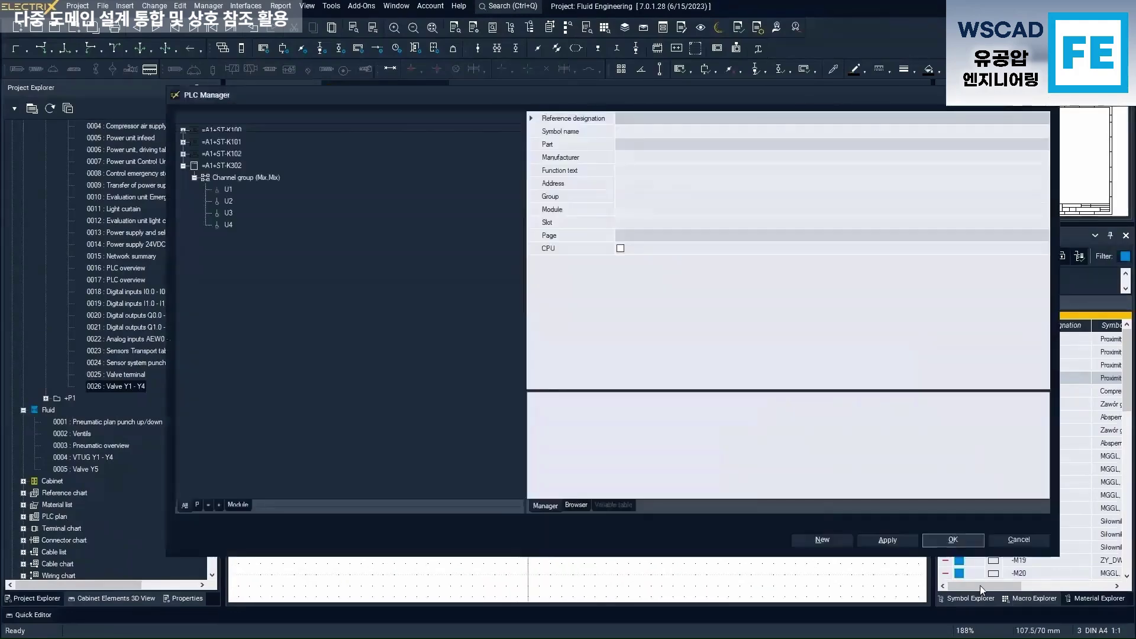
{"action": "left_click", "coordinate": [972, 540]}
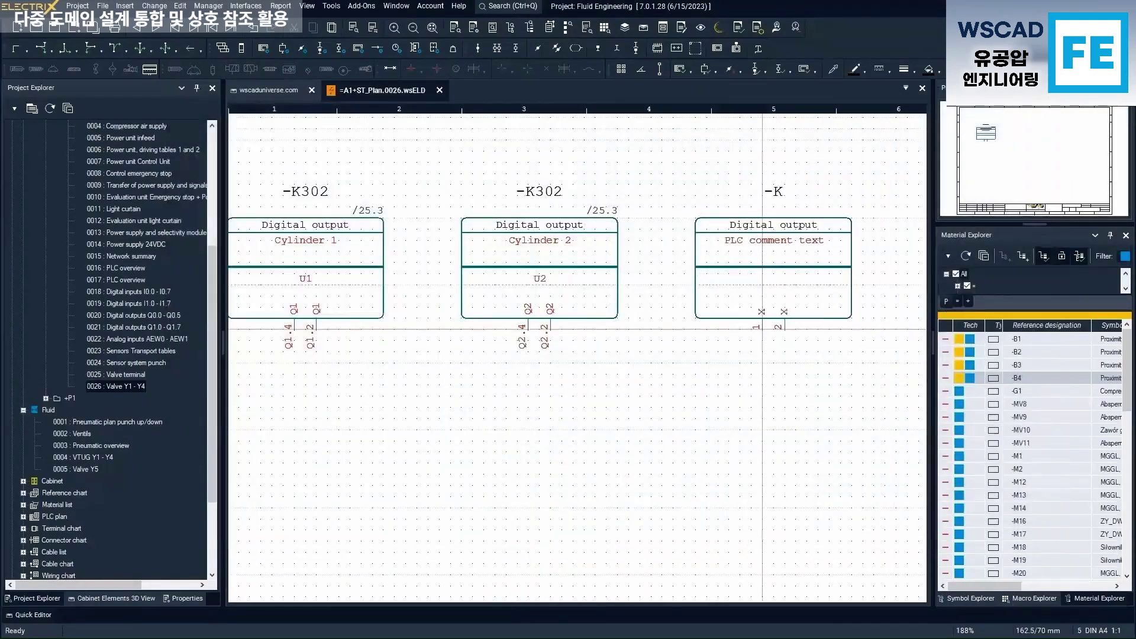
{"action": "left_click", "coordinate": [762, 329]}
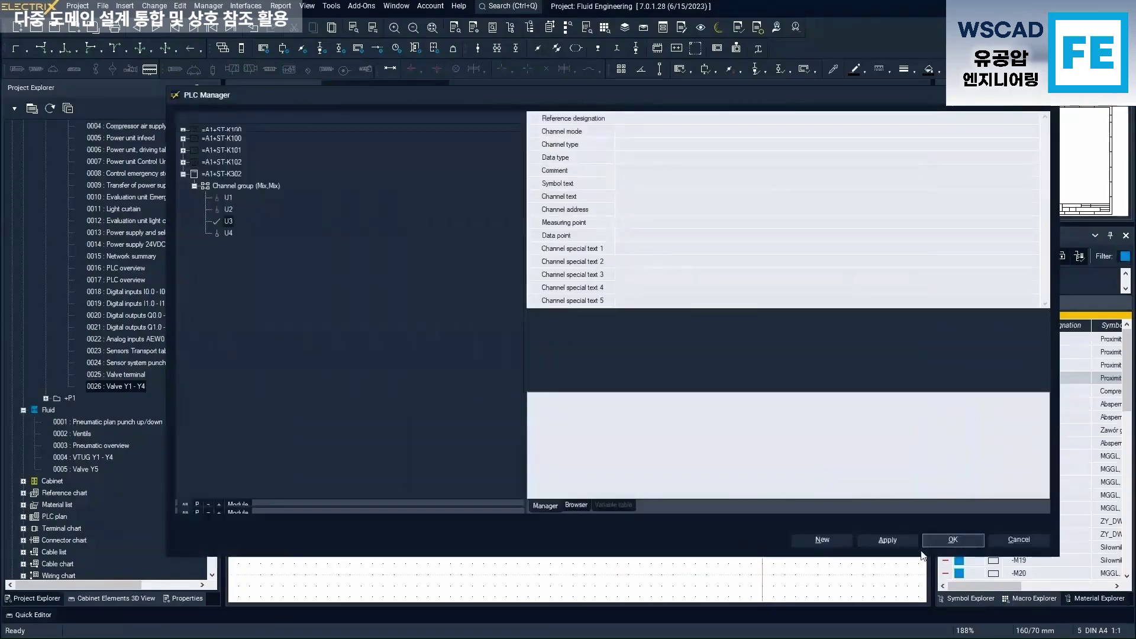
{"action": "left_click", "coordinate": [941, 541]}
{"action": "scroll", "coordinate": [767, 393], "scroll_direction": "down", "scroll_amount": 5}
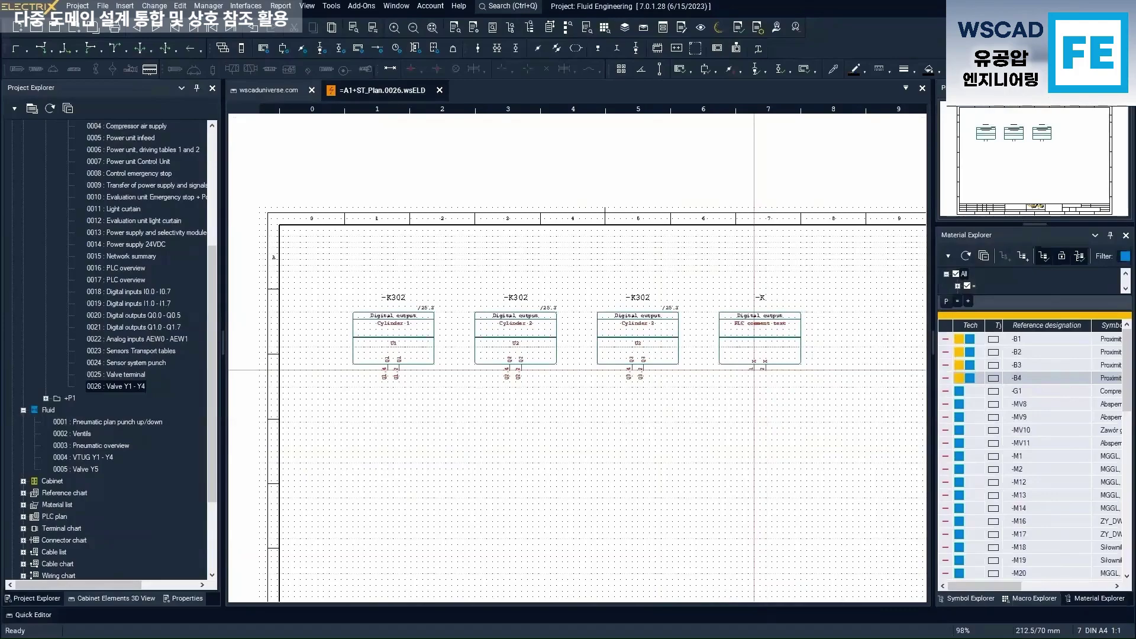
Place a fourth digital output beside the Cylinder 3 output, assigned to channel U4 of -K302, and shift all four outputs slightly right
{"action": "left_click", "coordinate": [754, 370]}
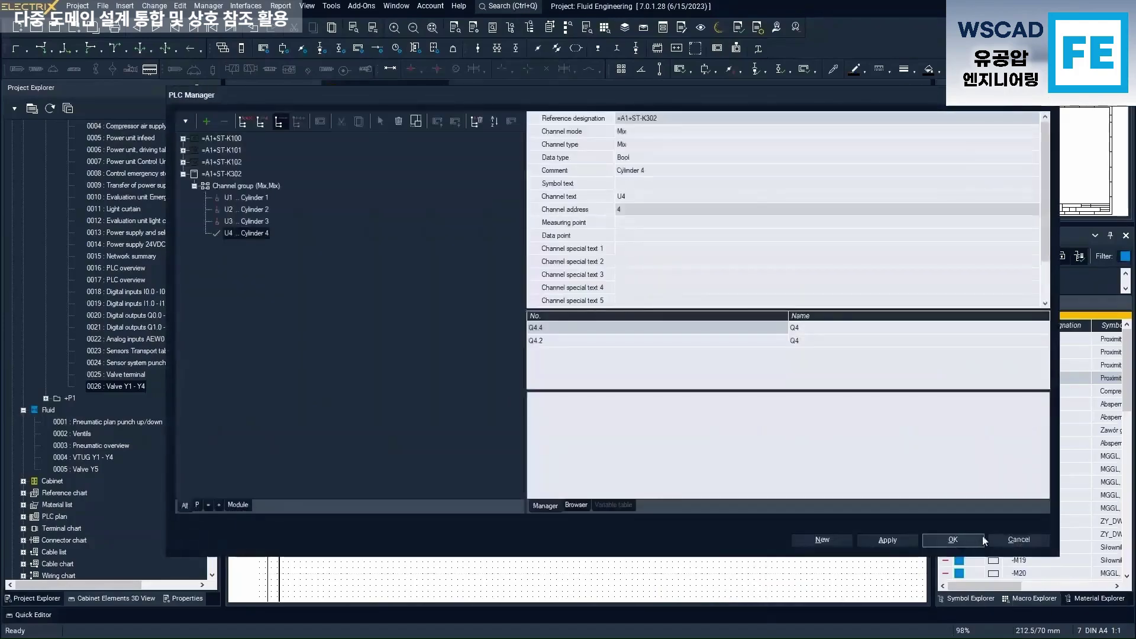
{"action": "left_click", "coordinate": [953, 539]}
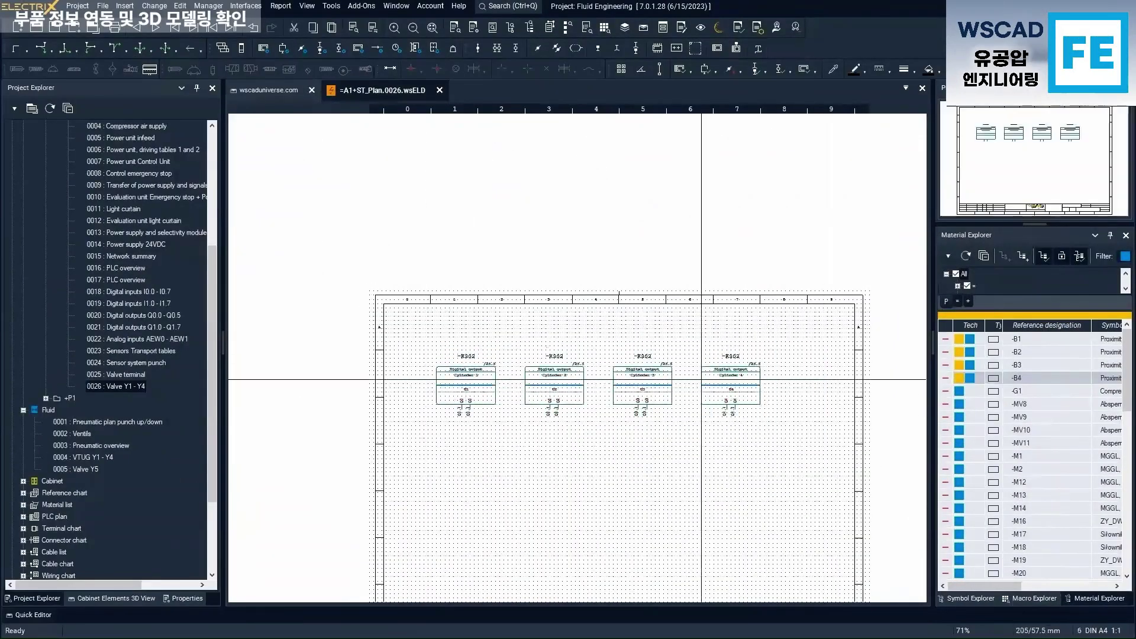
{"action": "left_click", "coordinate": [726, 408]}
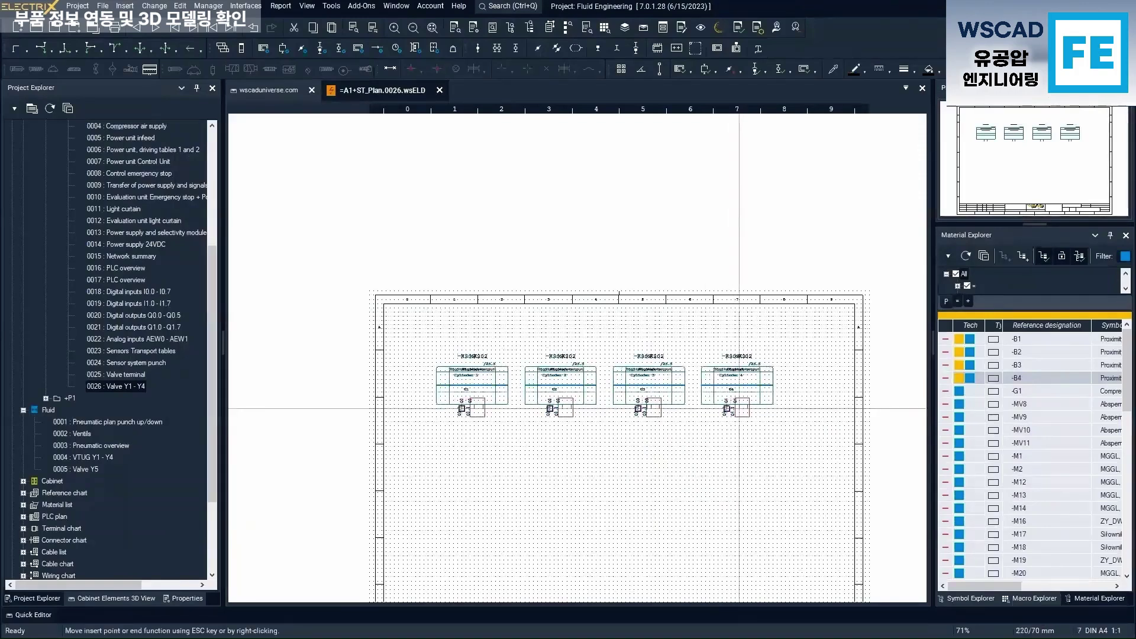
{"action": "left_click", "coordinate": [739, 408]}
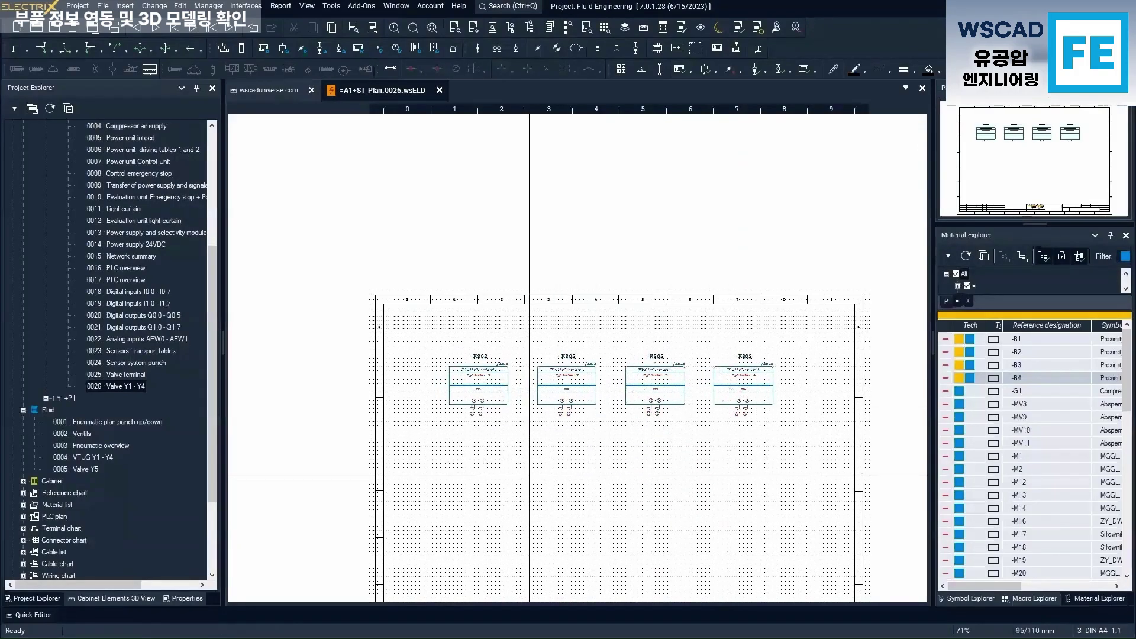
Place the existing solenoid valve -Y1 from the project materials below the Cylinder 1 output, aligned with connection Q1.4
{"action": "scroll", "coordinate": [1060, 515], "scroll_direction": "down", "scroll_amount": 10}
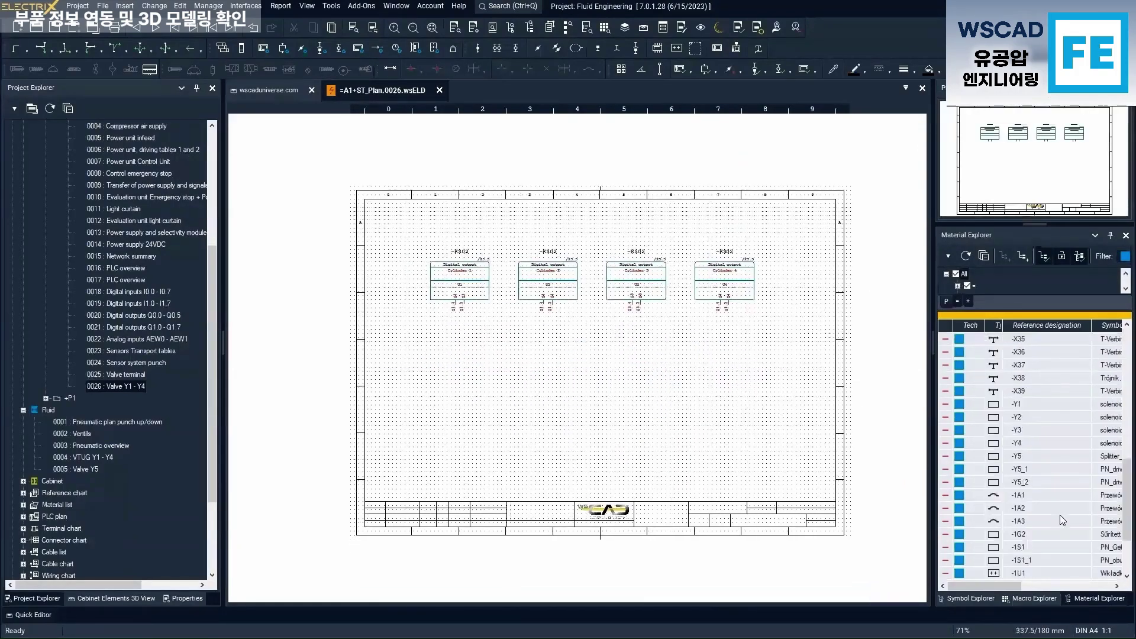
{"action": "scroll", "coordinate": [1060, 514], "scroll_direction": "down", "scroll_amount": 2}
{"action": "scroll", "coordinate": [1059, 515], "scroll_direction": "up", "scroll_amount": 2}
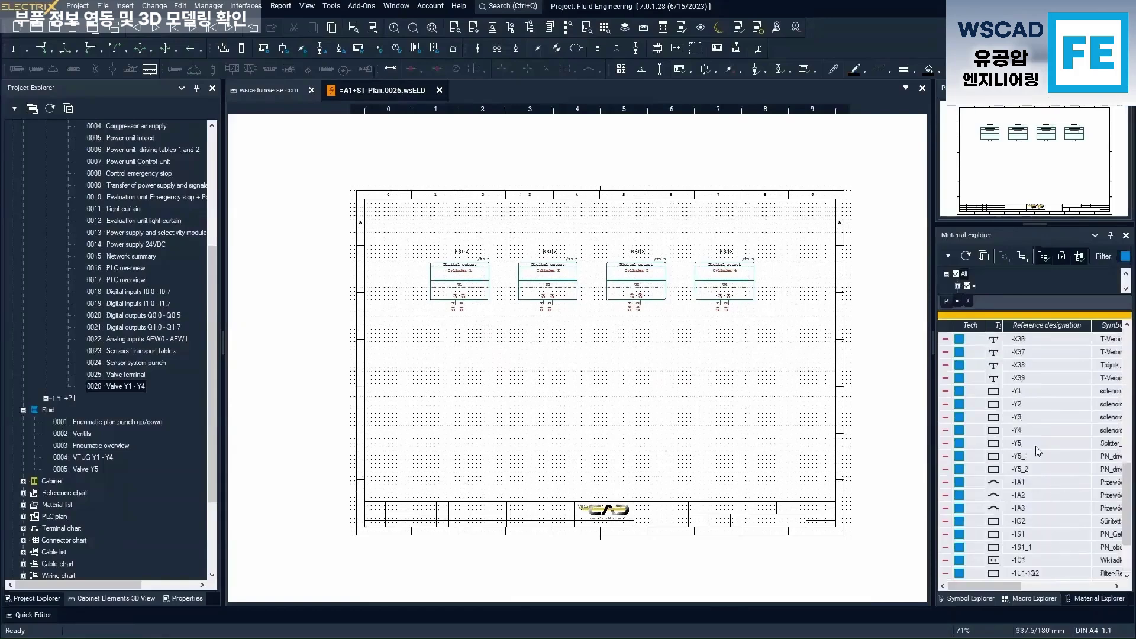
{"action": "double_click", "coordinate": [1031, 392]}
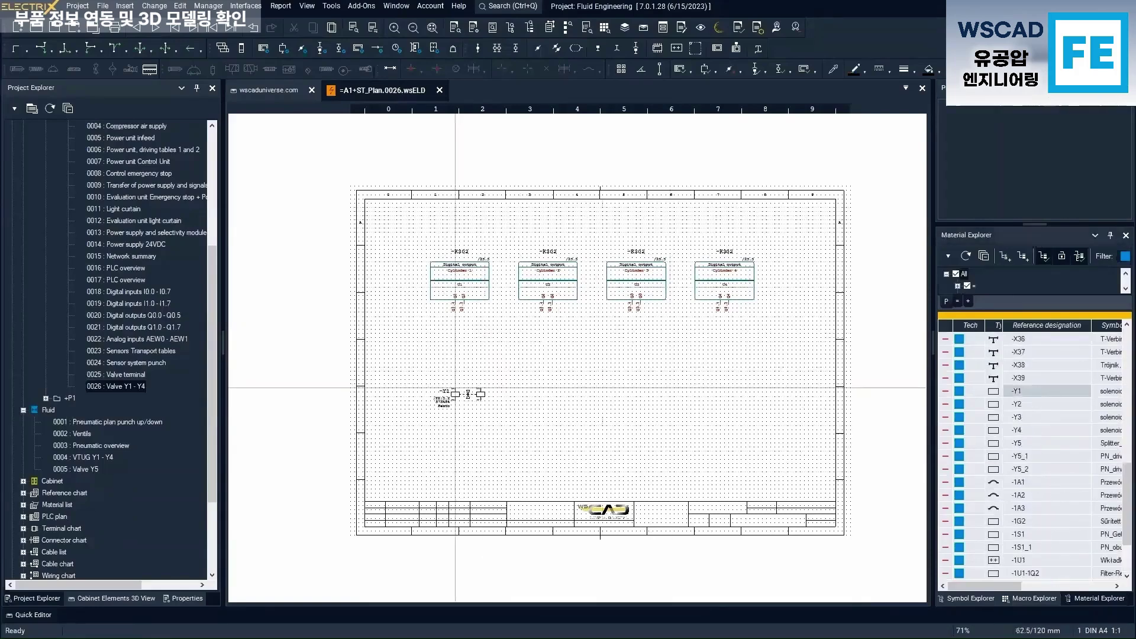
{"action": "scroll", "coordinate": [456, 391], "scroll_direction": "up", "scroll_amount": 2}
{"action": "scroll", "coordinate": [456, 392], "scroll_direction": "up", "scroll_amount": 3}
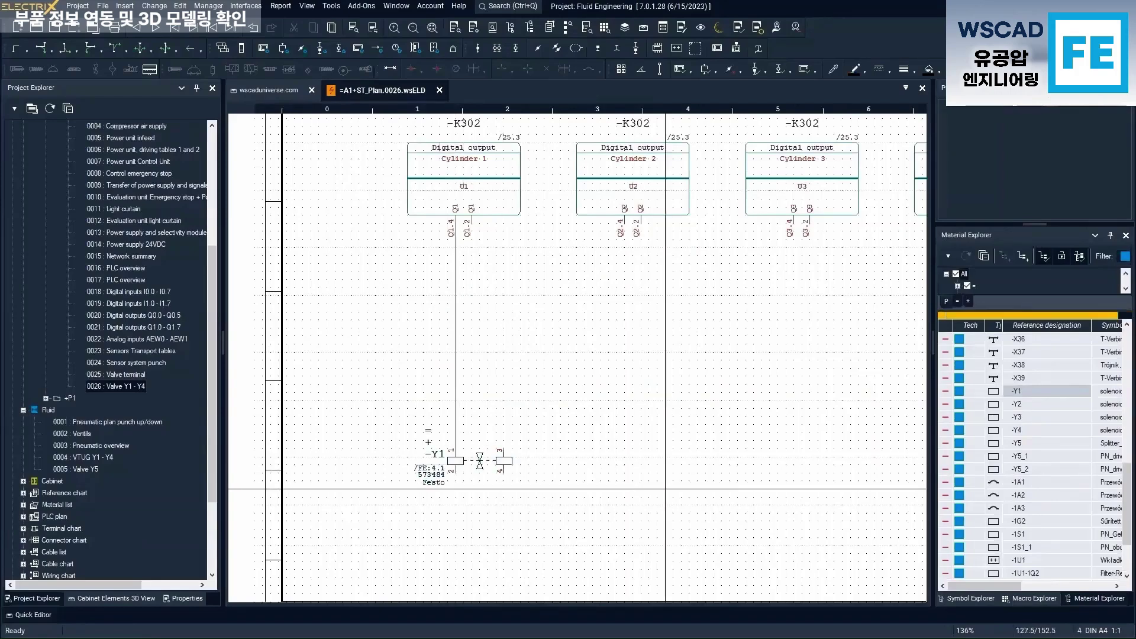
{"action": "left_click", "coordinate": [455, 449]}
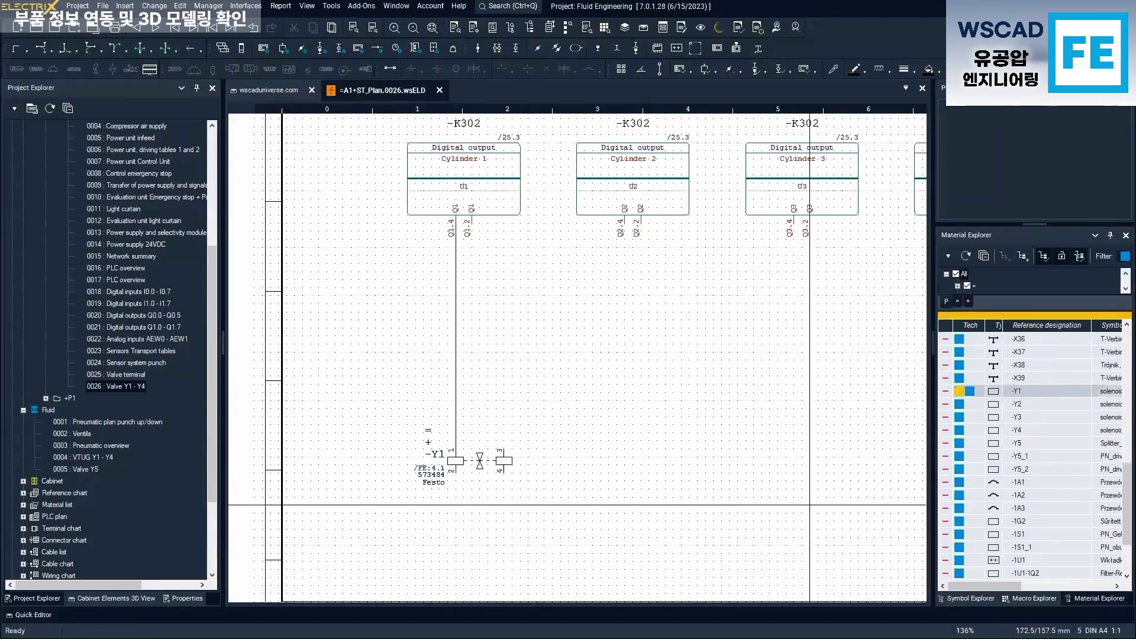
Place the existing valves -Y2, -Y3 and -Y4 in line with -Y1, aligned with connections Q2.4, Q3.4 and Q4.4
{"action": "double_click", "coordinate": [1035, 406]}
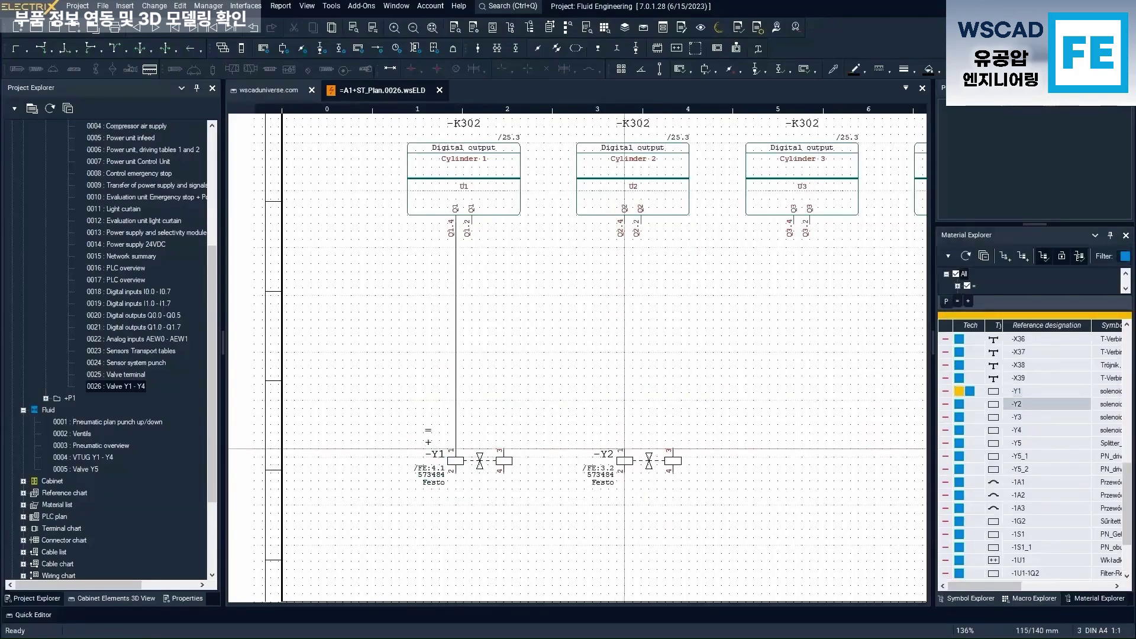
{"action": "left_click", "coordinate": [624, 448]}
{"action": "scroll", "coordinate": [624, 449], "scroll_direction": "down", "scroll_amount": 3}
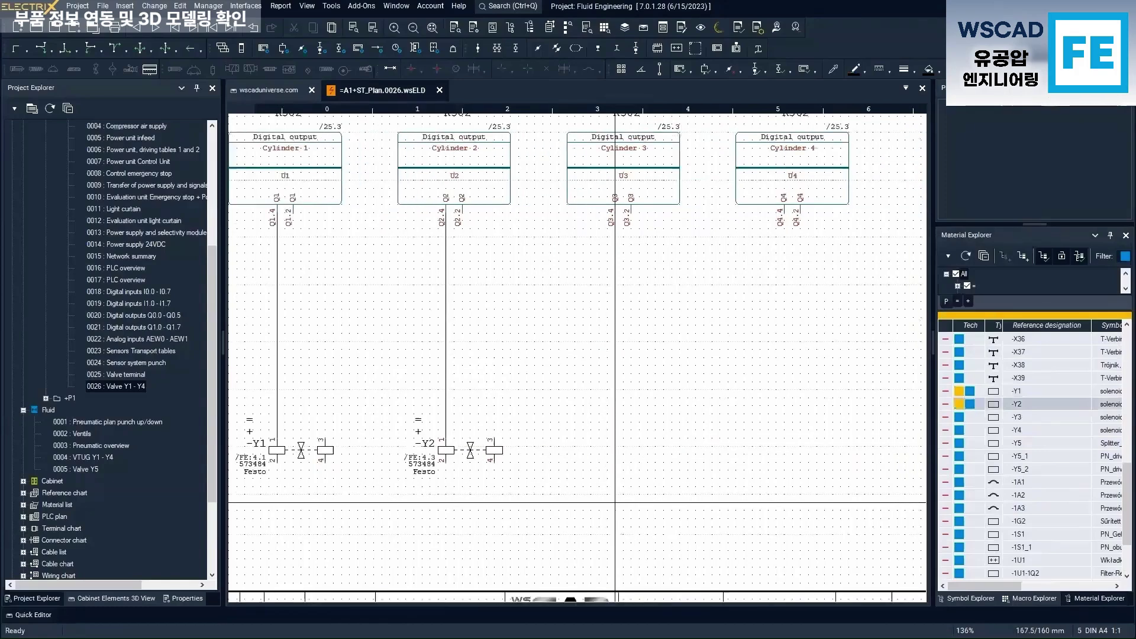
{"action": "left_click", "coordinate": [1021, 417]}
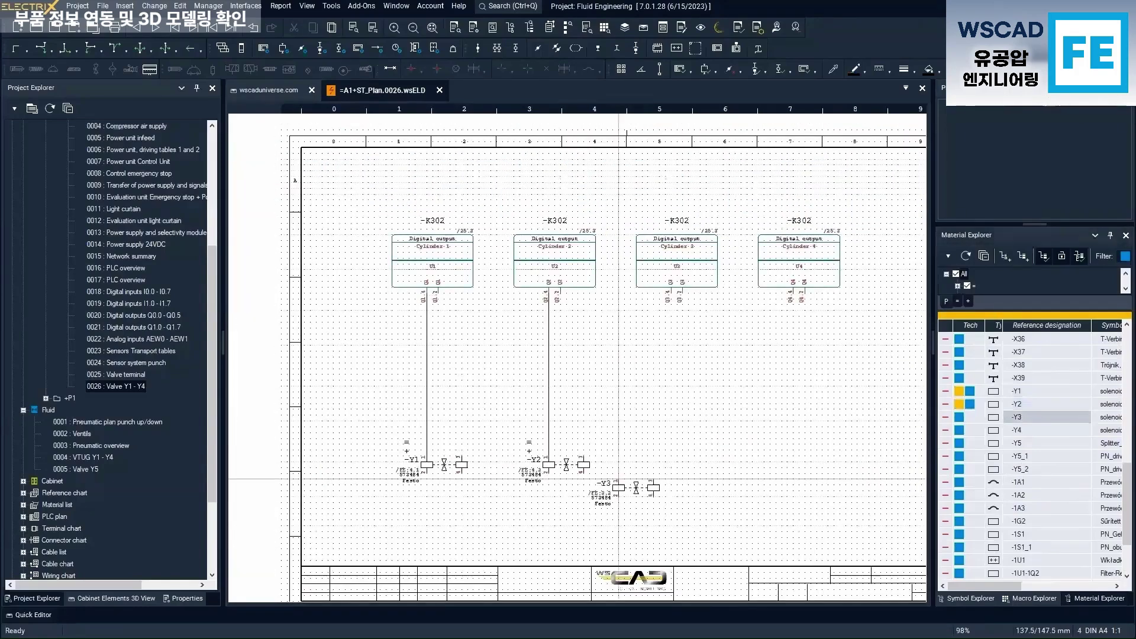
{"action": "left_click", "coordinate": [671, 456]}
{"action": "left_click", "coordinate": [1038, 430]}
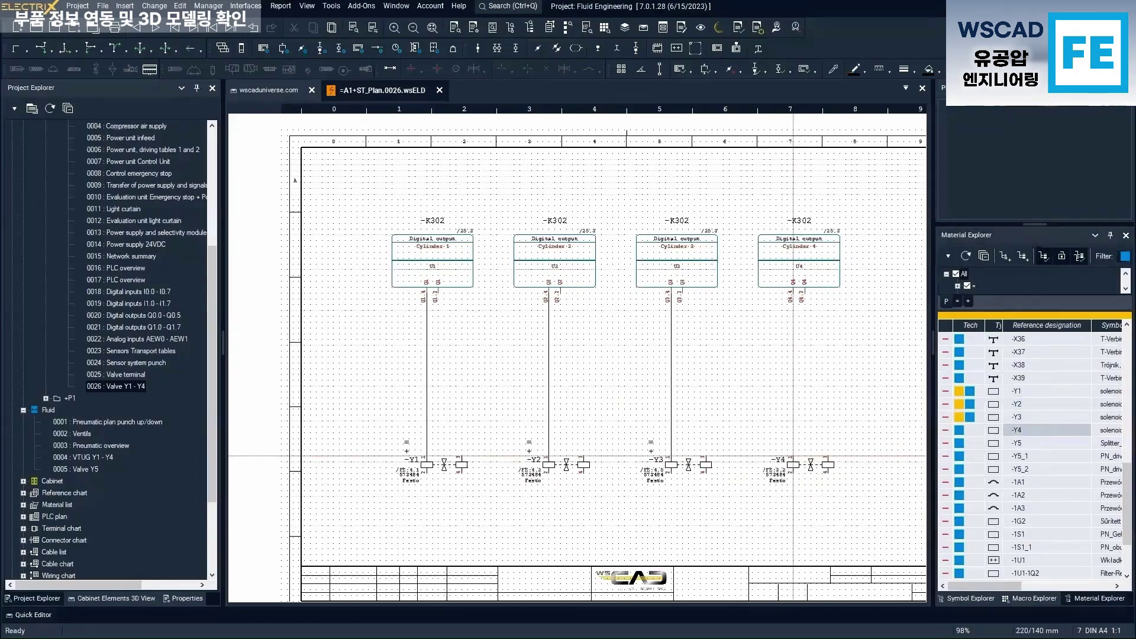
{"action": "left_click", "coordinate": [793, 455]}
Change valve -Y1's view properties so that its reference designation is shown without the = and + prefixes
{"action": "scroll", "coordinate": [575, 417], "scroll_direction": "up", "scroll_amount": 4}
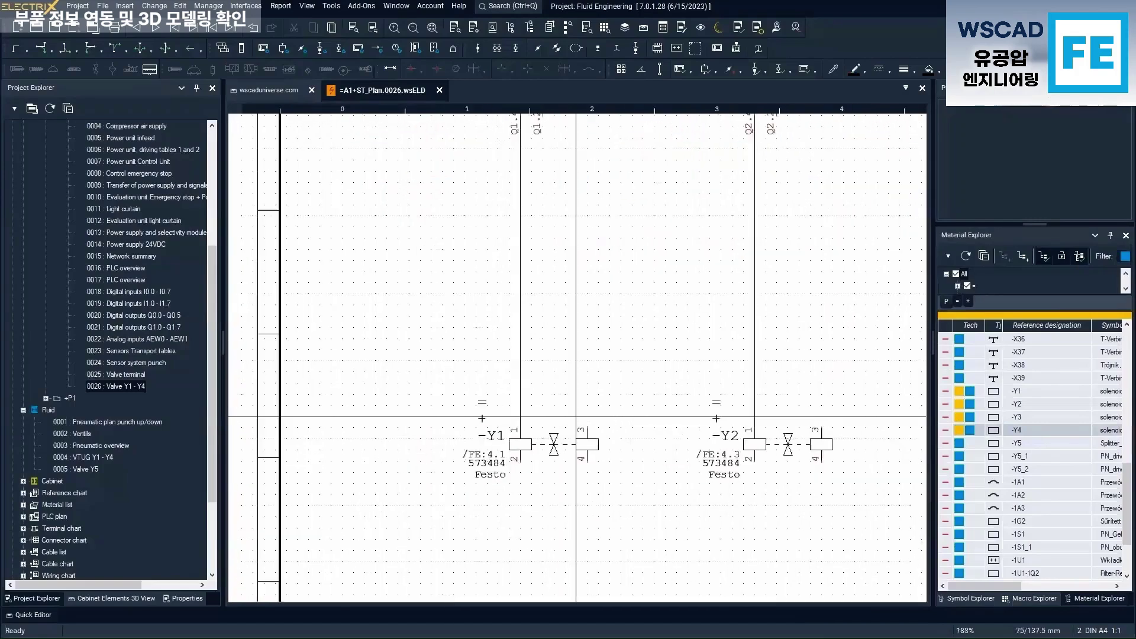
{"action": "scroll", "coordinate": [531, 438], "scroll_direction": "up", "scroll_amount": 4}
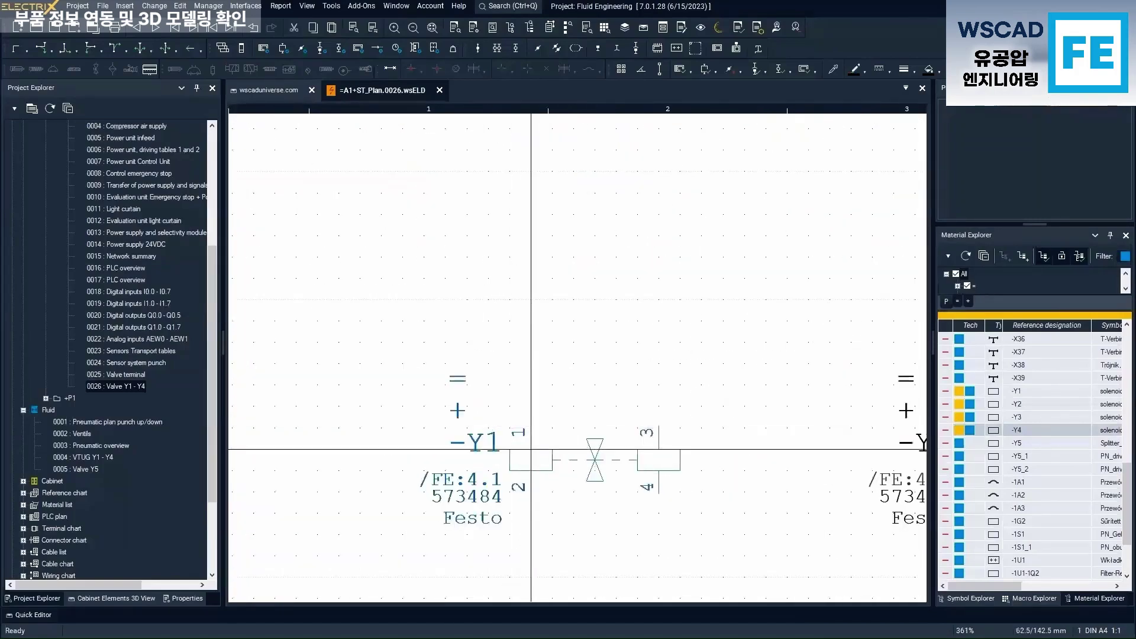
{"action": "double_click", "coordinate": [531, 449]}
{"action": "left_click", "coordinate": [398, 243]}
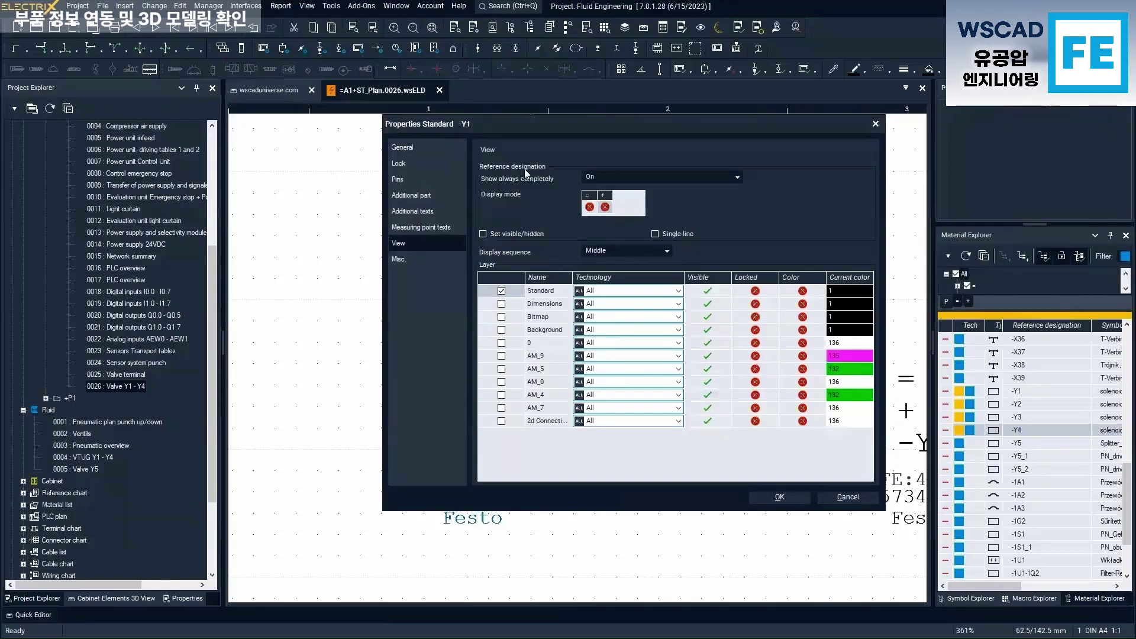
{"action": "left_click", "coordinate": [777, 497]}
{"action": "scroll", "coordinate": [467, 449], "scroll_direction": "down", "scroll_amount": 5}
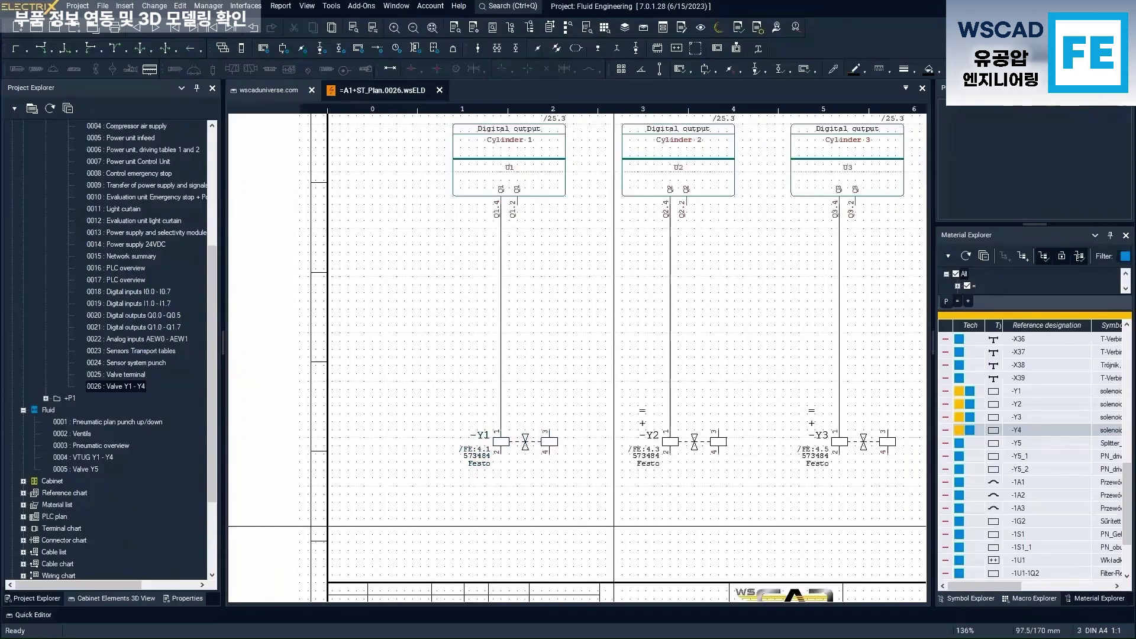
Insert the macro aaa at Cylinder 1 to wire Q1.2 to pin 3 of -Y1 and bridge pins 2 and 4
{"action": "key", "text": "ctrl+q"}
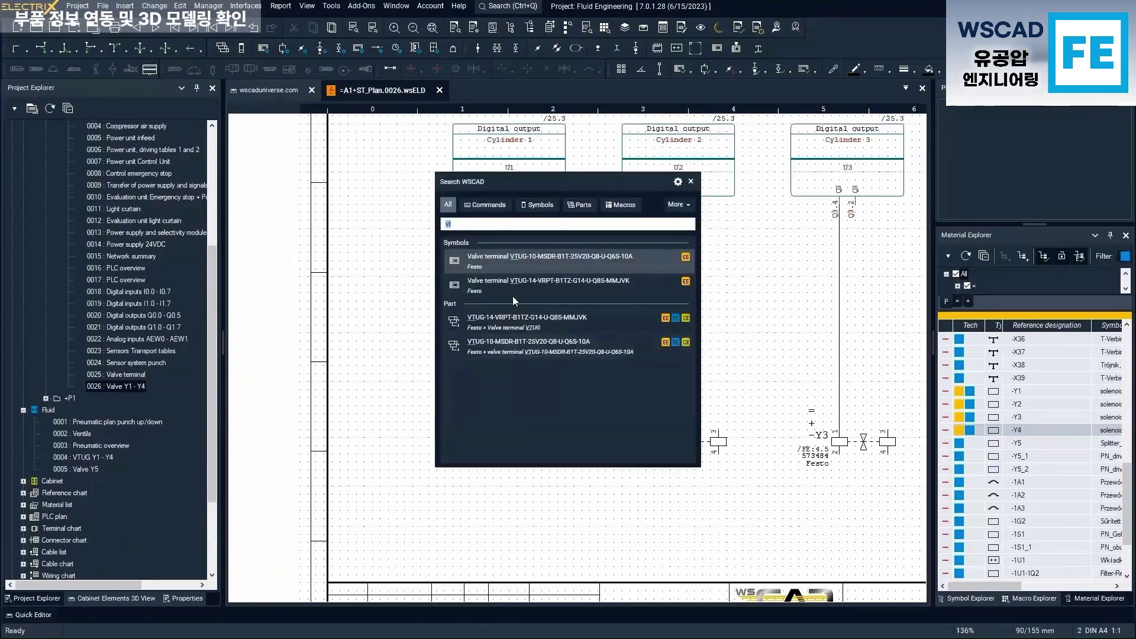
{"action": "left_click", "coordinate": [632, 207]}
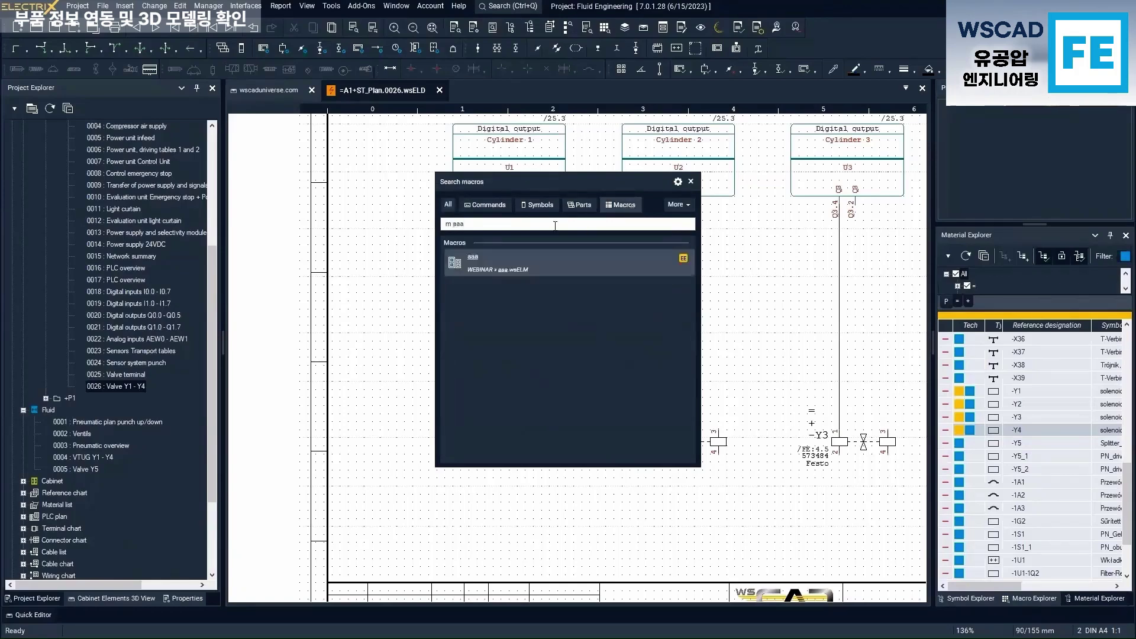
{"action": "left_click", "coordinate": [519, 263]}
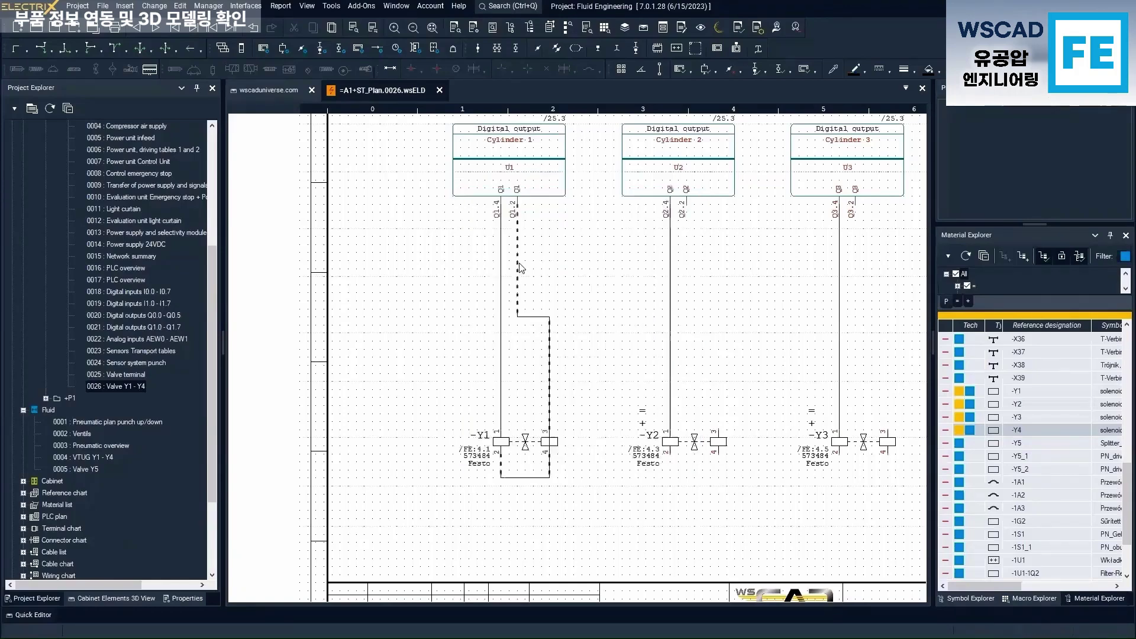
{"action": "left_click", "coordinate": [500, 305]}
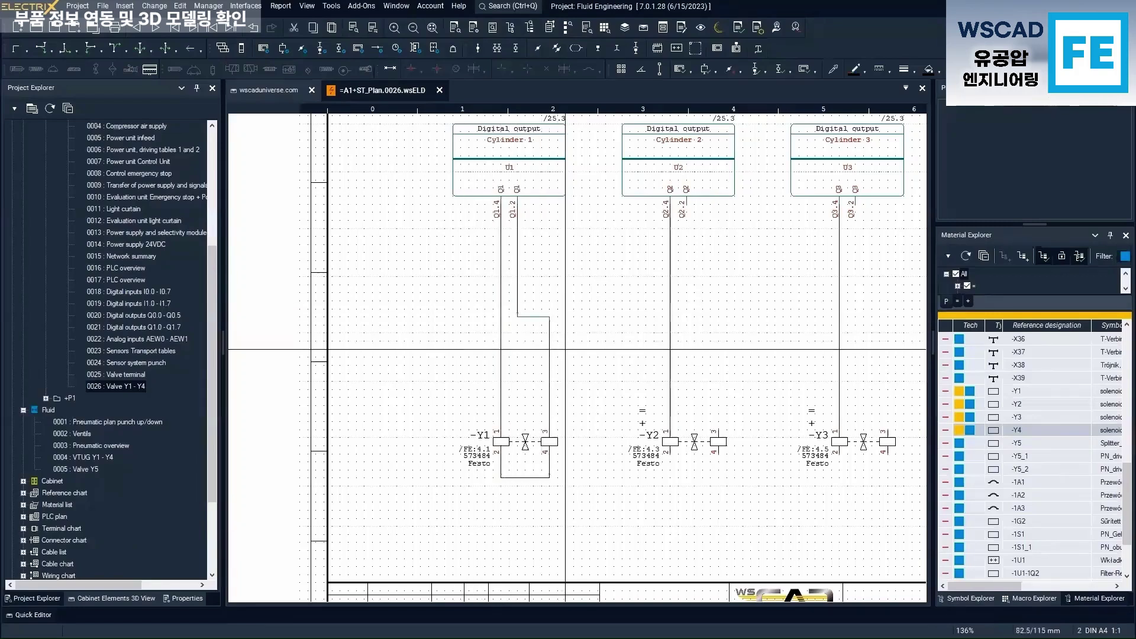
Copy the inserted wiring of -Y1 to -Y2, -Y3 and -Y4 as three evenly spaced copies
{"action": "left_click_drag", "start_coordinate": [469, 471], "coordinate": [597, 486]}
{"action": "left_click_drag", "start_coordinate": [461, 308], "coordinate": [573, 349]}
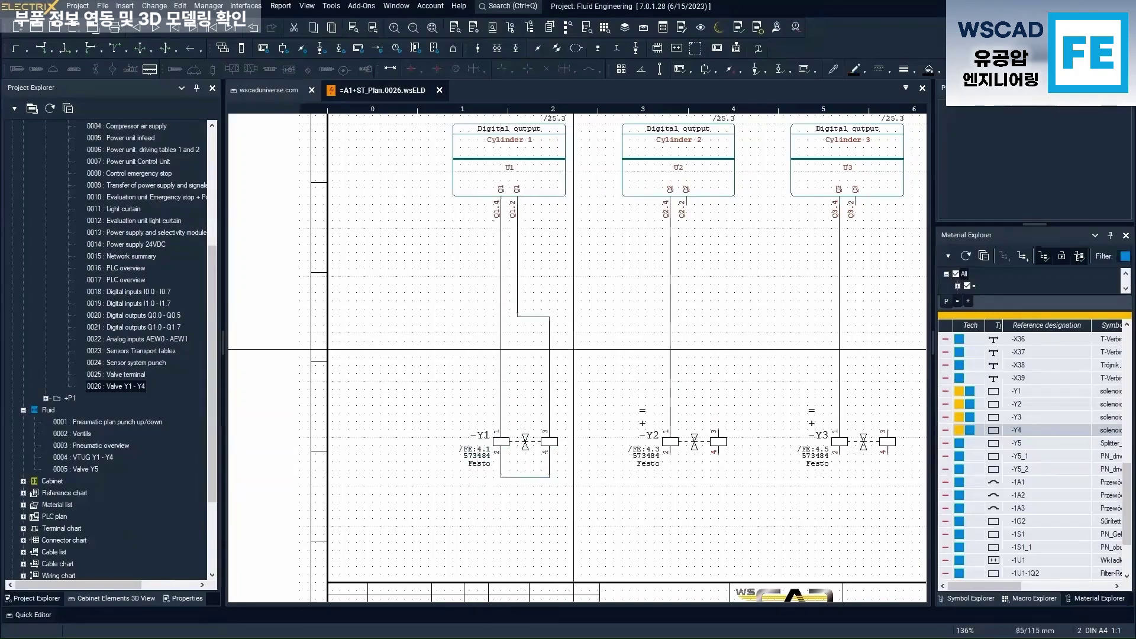
{"action": "key", "text": "ctrl+c"}
{"action": "key", "text": "ctrl+v"}
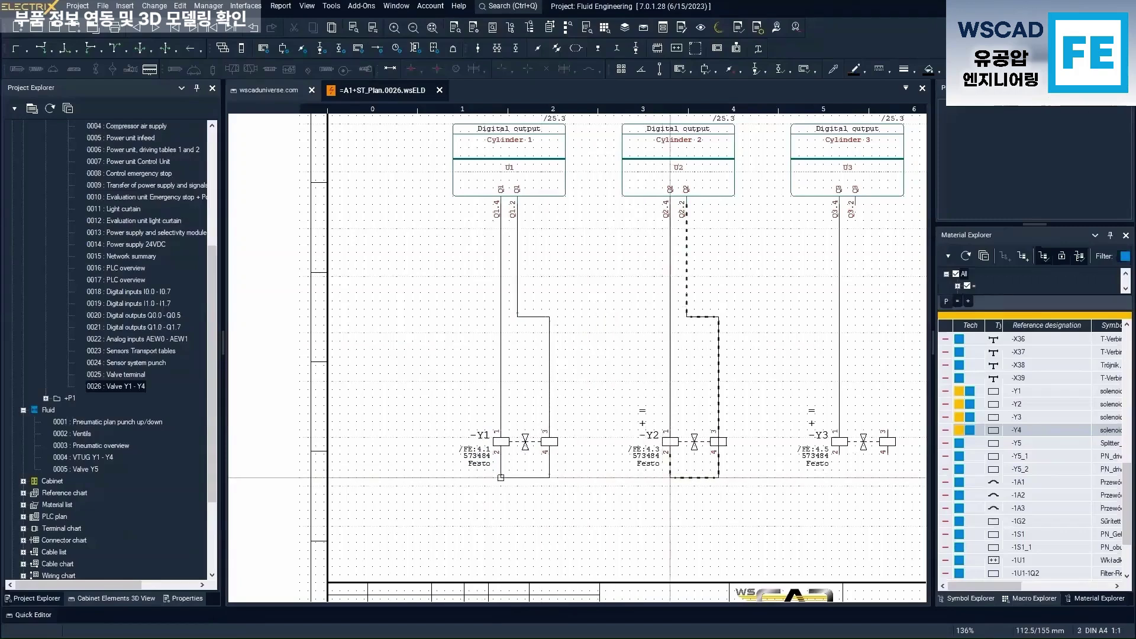
{"action": "scroll", "coordinate": [669, 477], "scroll_direction": "down", "scroll_amount": 3}
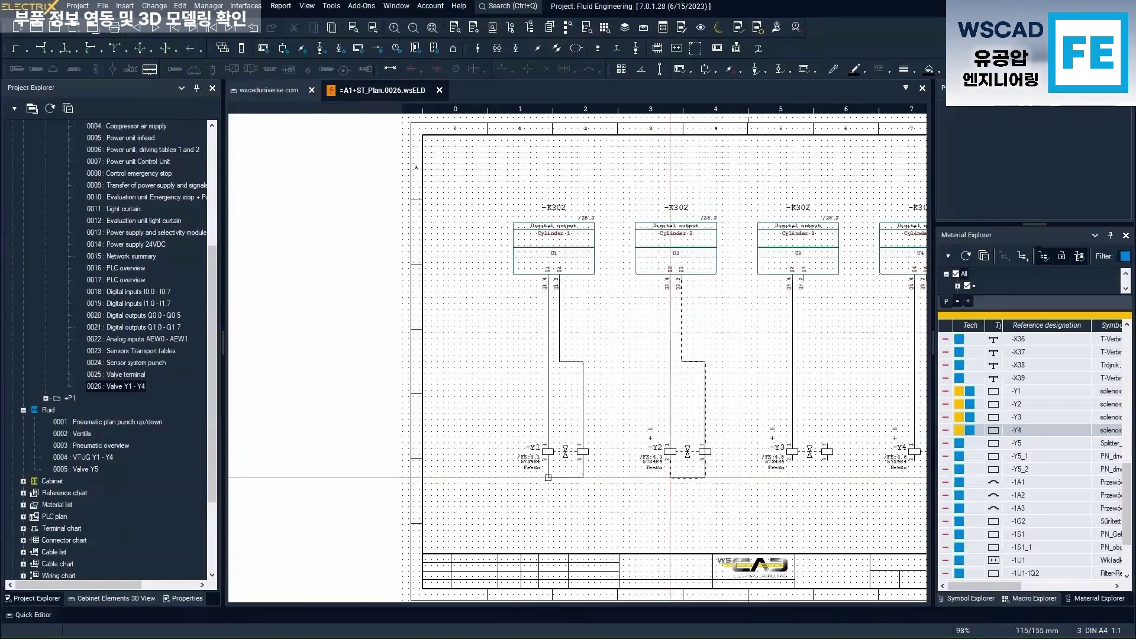
{"action": "key", "text": "plus"}
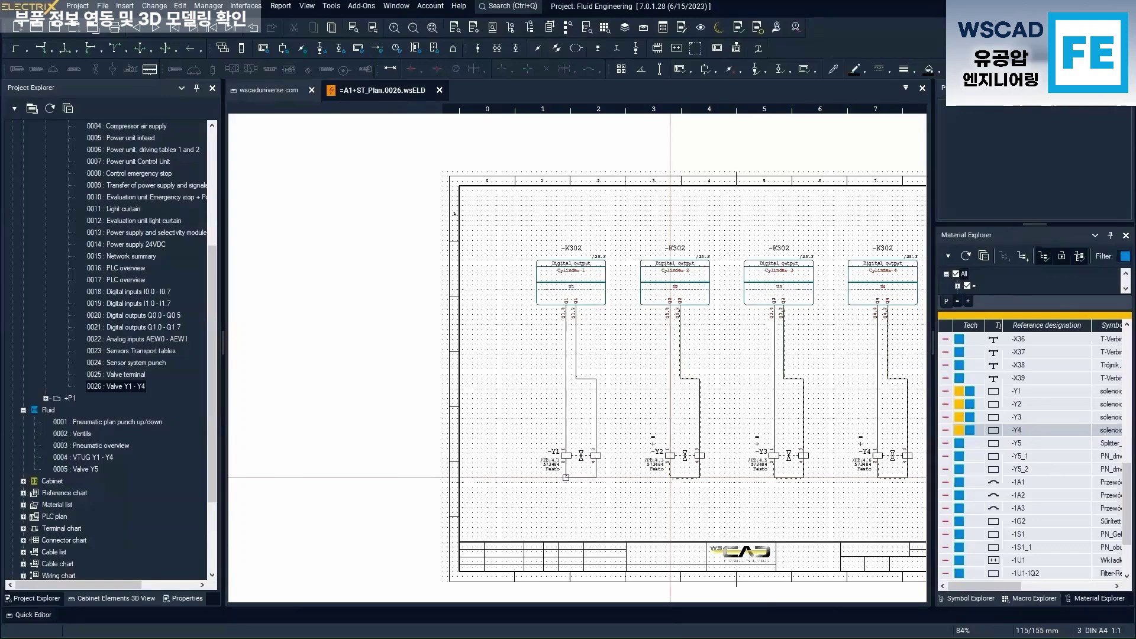
{"action": "left_click", "coordinate": [670, 478]}
Rename valve -Y1 as -Y15 and follow its cross-reference to the fluid page and back to the electrical schematic
{"action": "scroll", "coordinate": [753, 502], "scroll_direction": "up", "scroll_amount": 5}
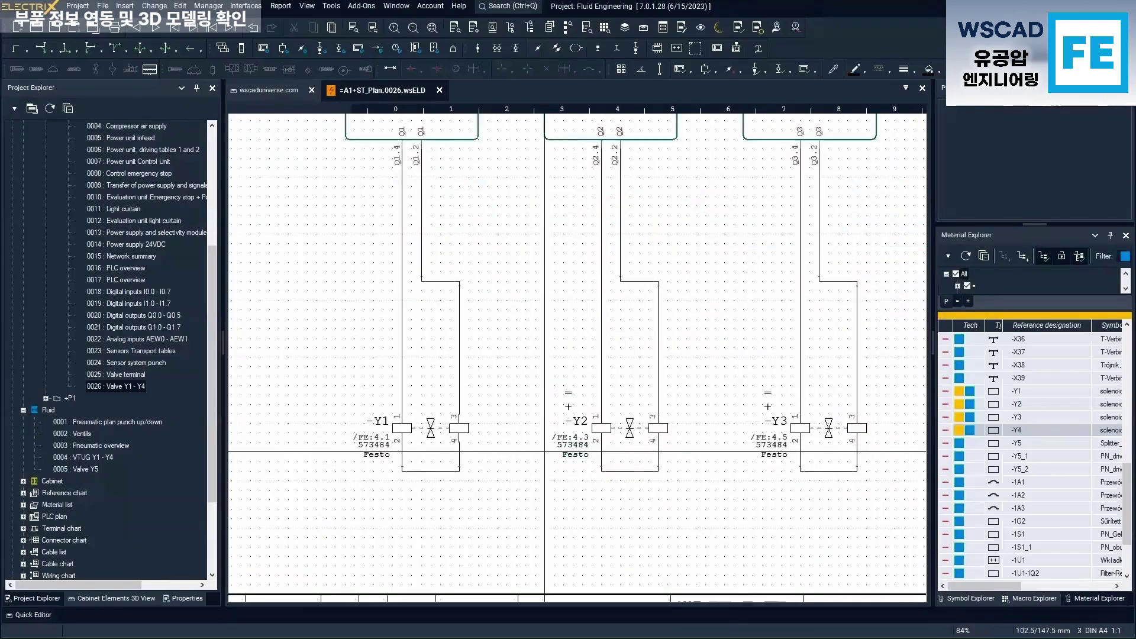
{"action": "scroll", "coordinate": [316, 410], "scroll_direction": "up", "scroll_amount": 3}
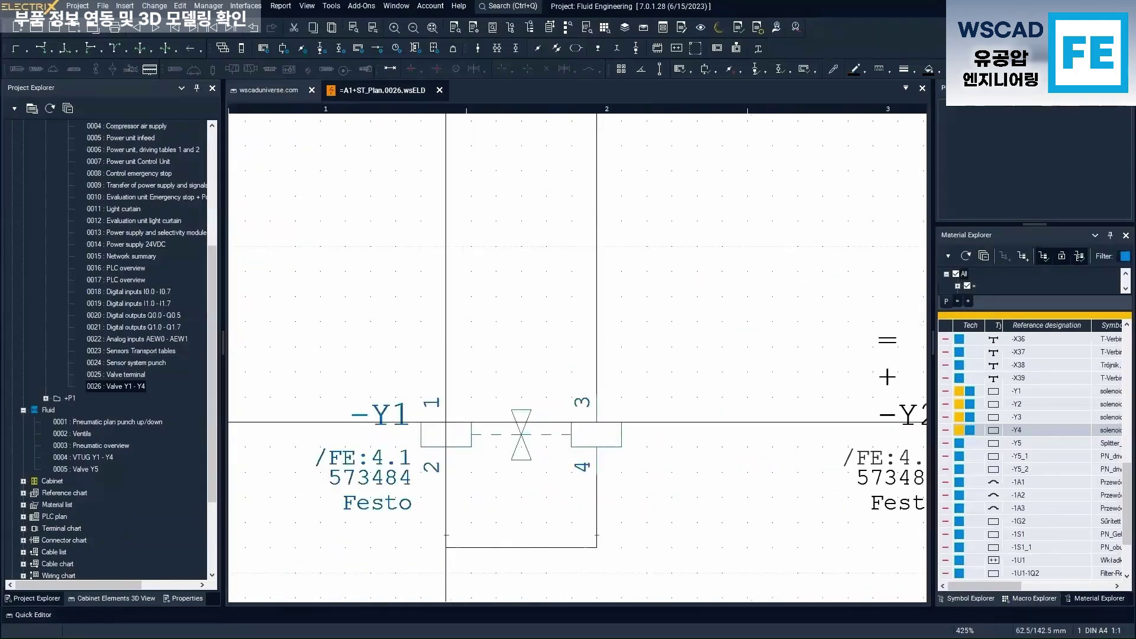
{"action": "double_click", "coordinate": [446, 422]}
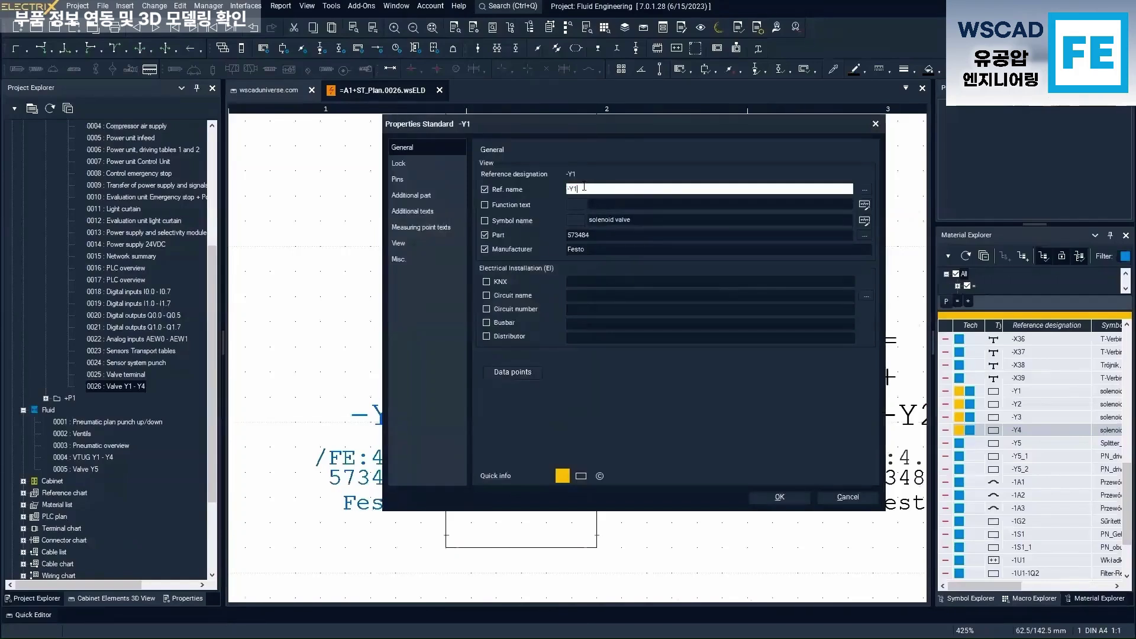
{"action": "left_click", "coordinate": [779, 497]}
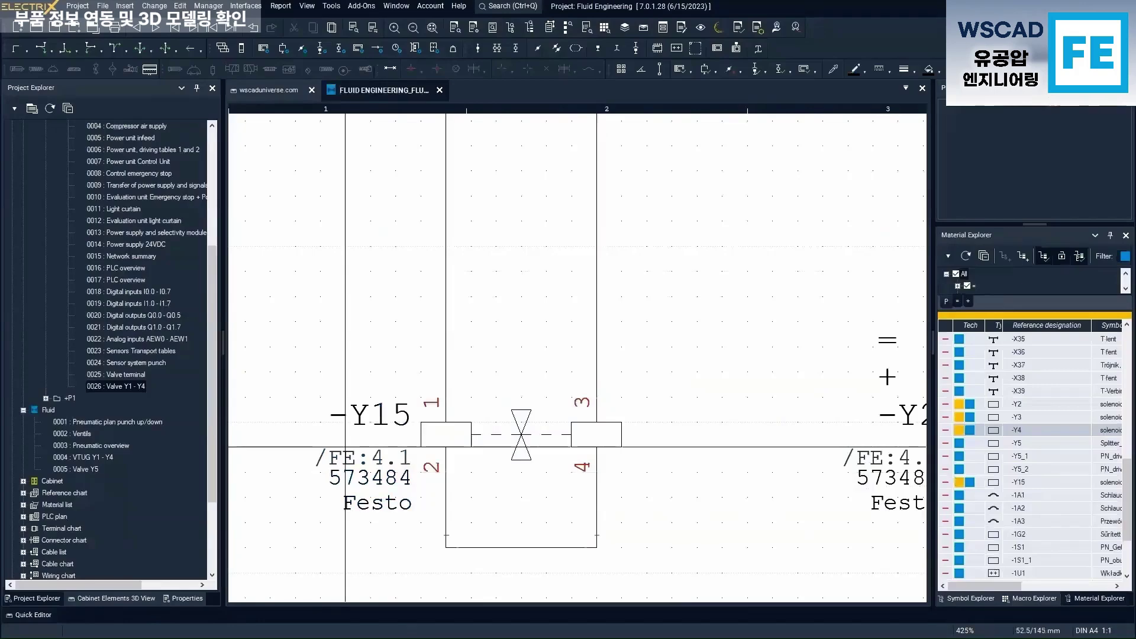
{"action": "scroll", "coordinate": [355, 441], "scroll_direction": "up", "scroll_amount": 3}
{"action": "double_click", "coordinate": [482, 423]}
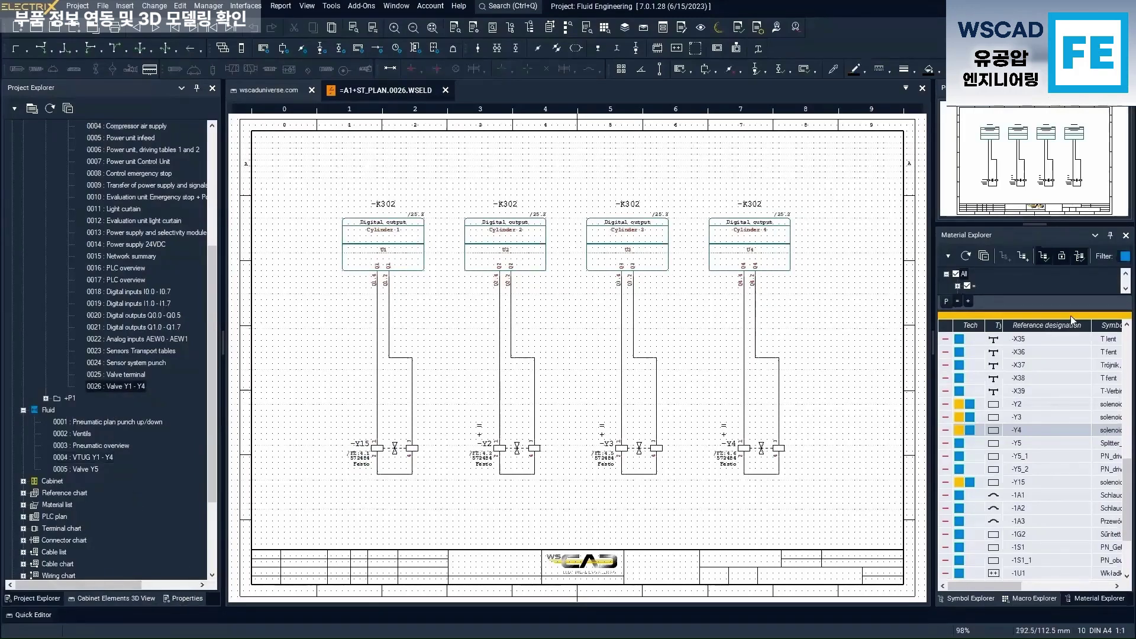
Open fluid page 0003 Pneumatic overview and filter the project materials to electrical items at location +P1 of =A1
{"action": "left_click", "coordinate": [99, 445]}
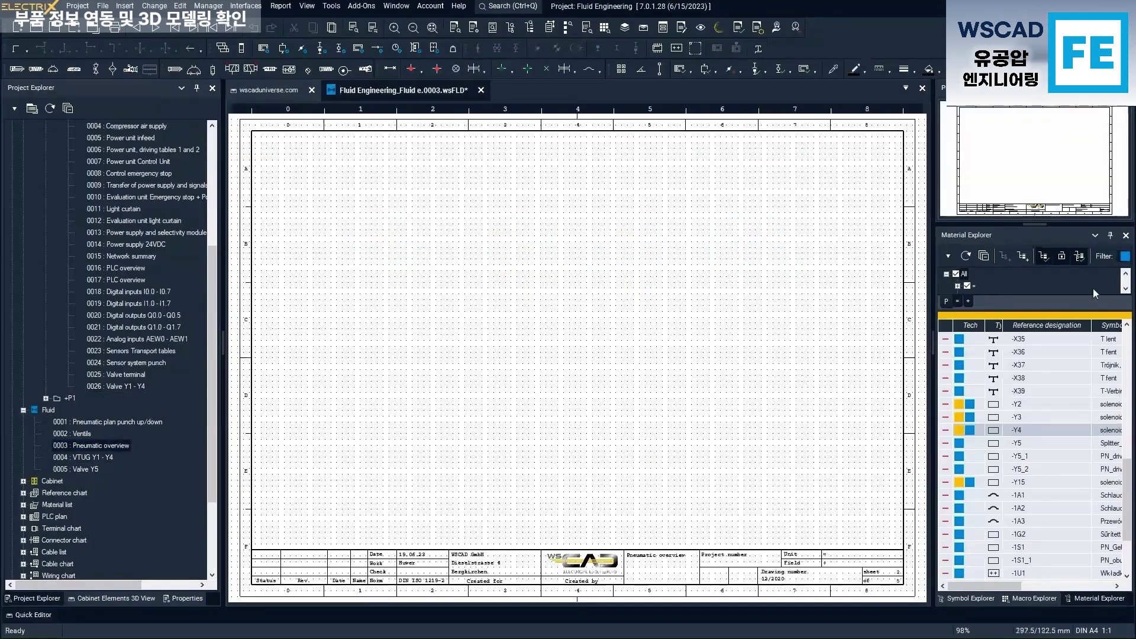
{"action": "left_click", "coordinate": [1123, 256]}
{"action": "left_click", "coordinate": [1083, 304]}
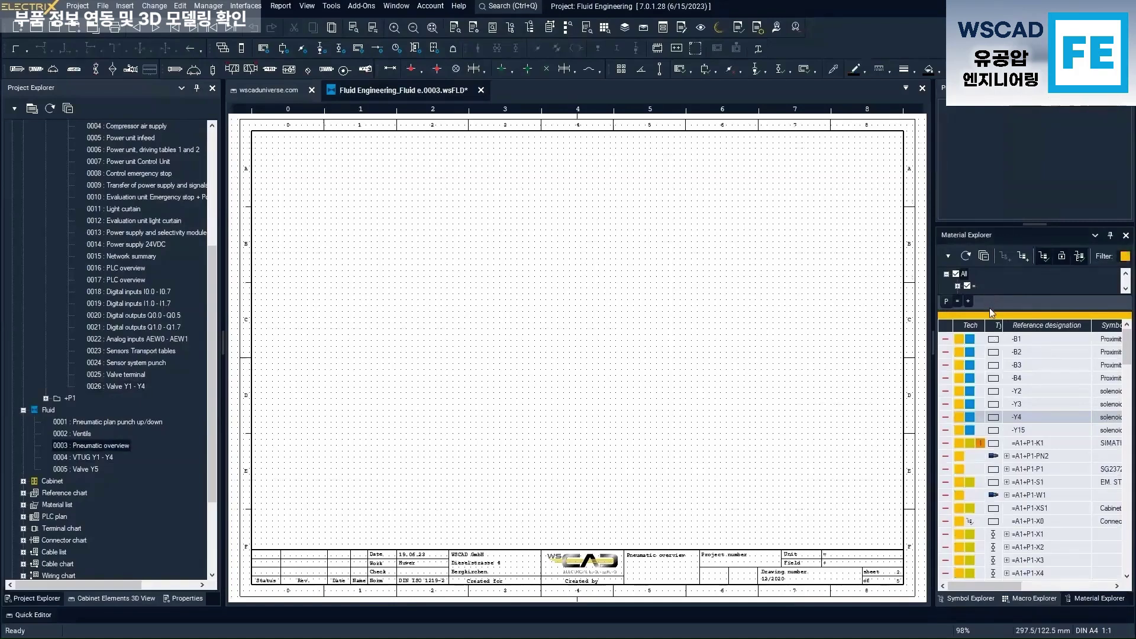
{"action": "left_click_drag", "start_coordinate": [990, 311], "coordinate": [992, 348]}
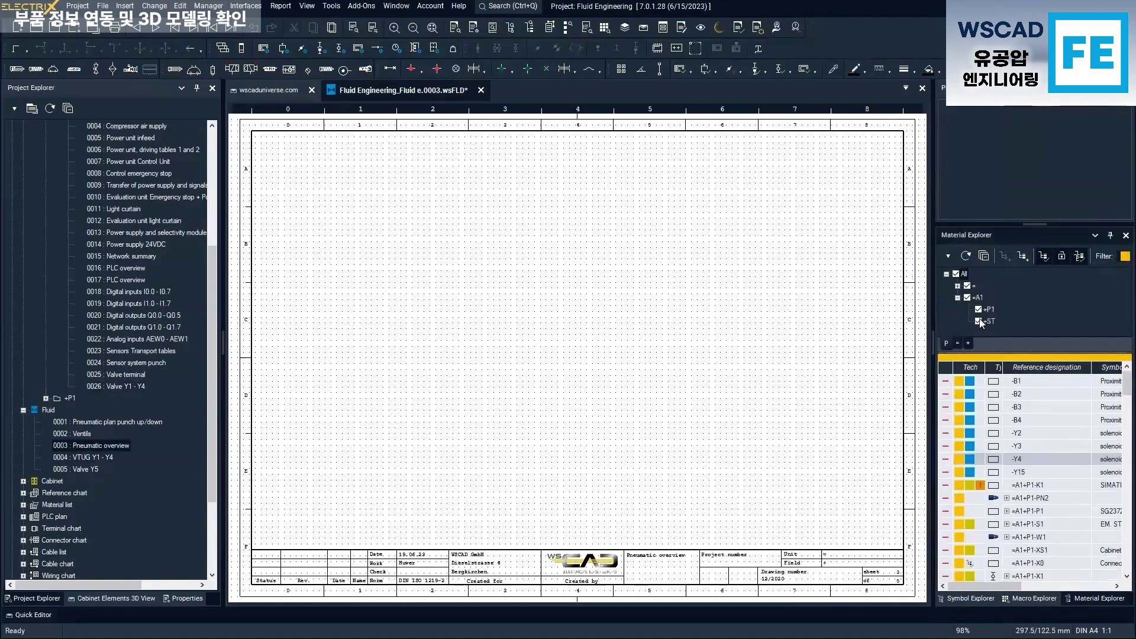
{"action": "left_click", "coordinate": [956, 274]}
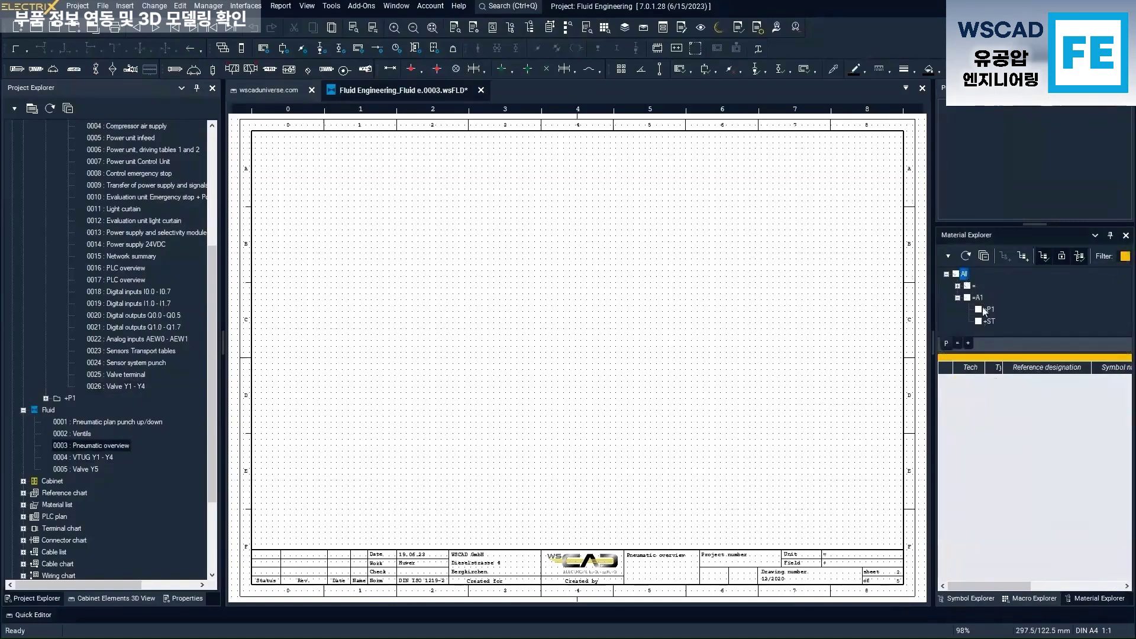
{"action": "left_click", "coordinate": [983, 310]}
{"action": "left_click", "coordinate": [979, 309]}
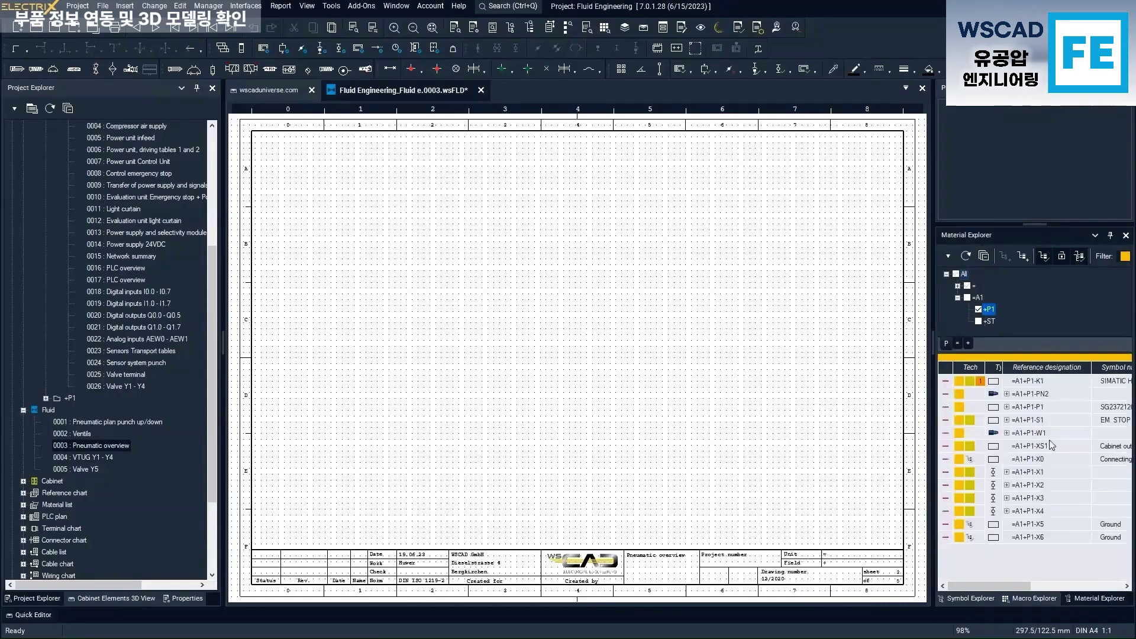
Switch the material filter from +P1 to location +ST and place valve terminal =A1+ST-K302 on the Pneumatic overview page
{"action": "left_click", "coordinate": [980, 321]}
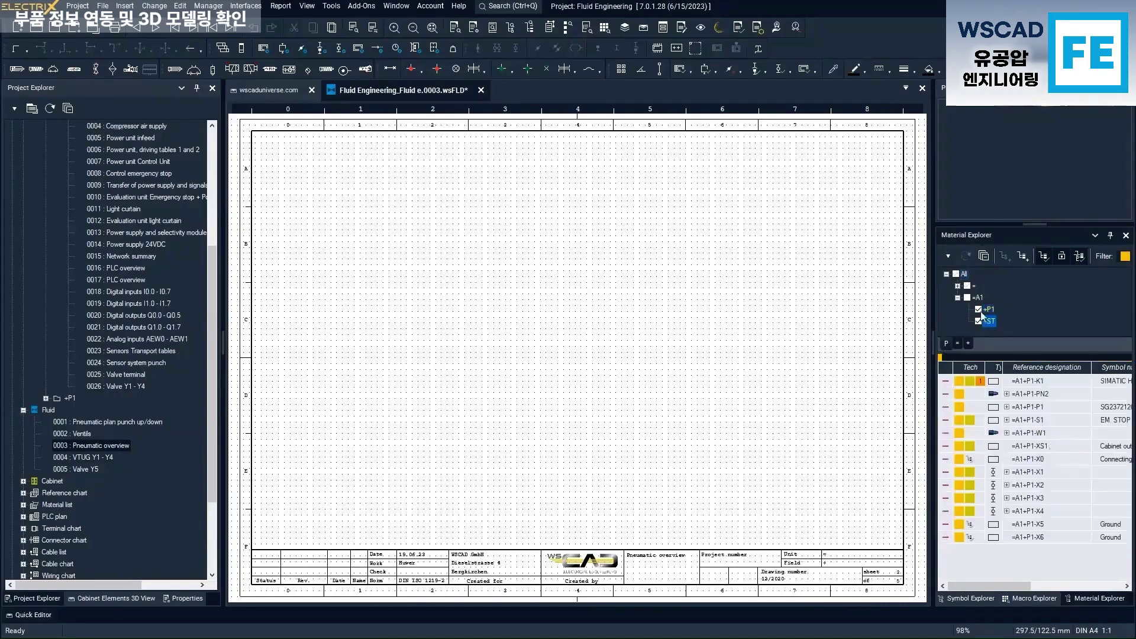
{"action": "left_click", "coordinate": [979, 309]}
{"action": "scroll", "coordinate": [1070, 434], "scroll_direction": "down", "scroll_amount": 5}
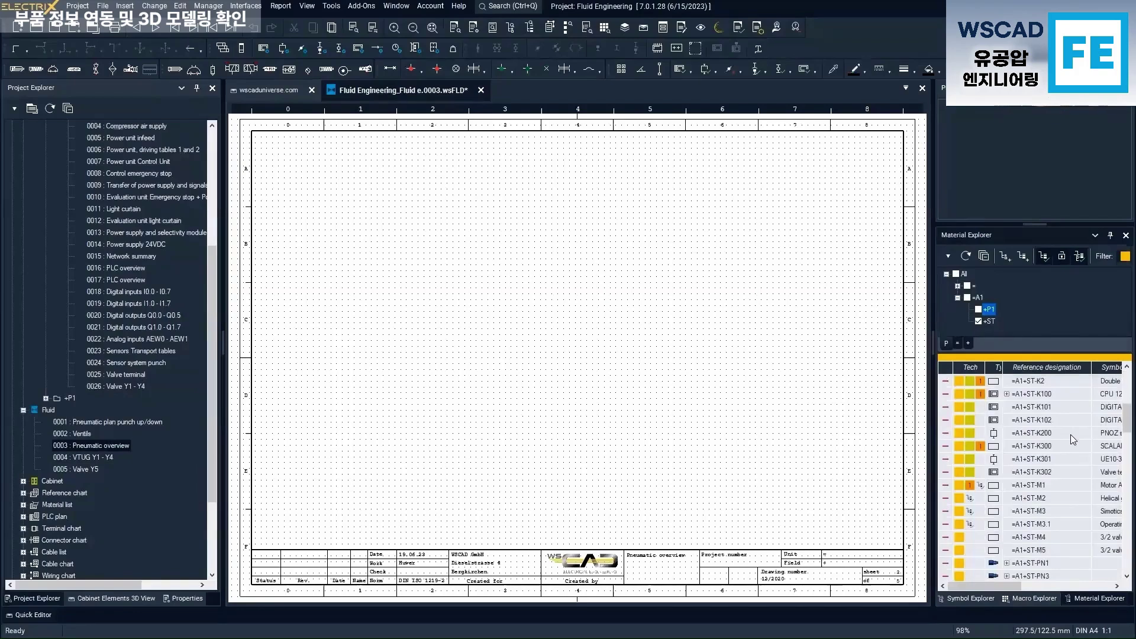
{"action": "left_click", "coordinate": [1054, 475]}
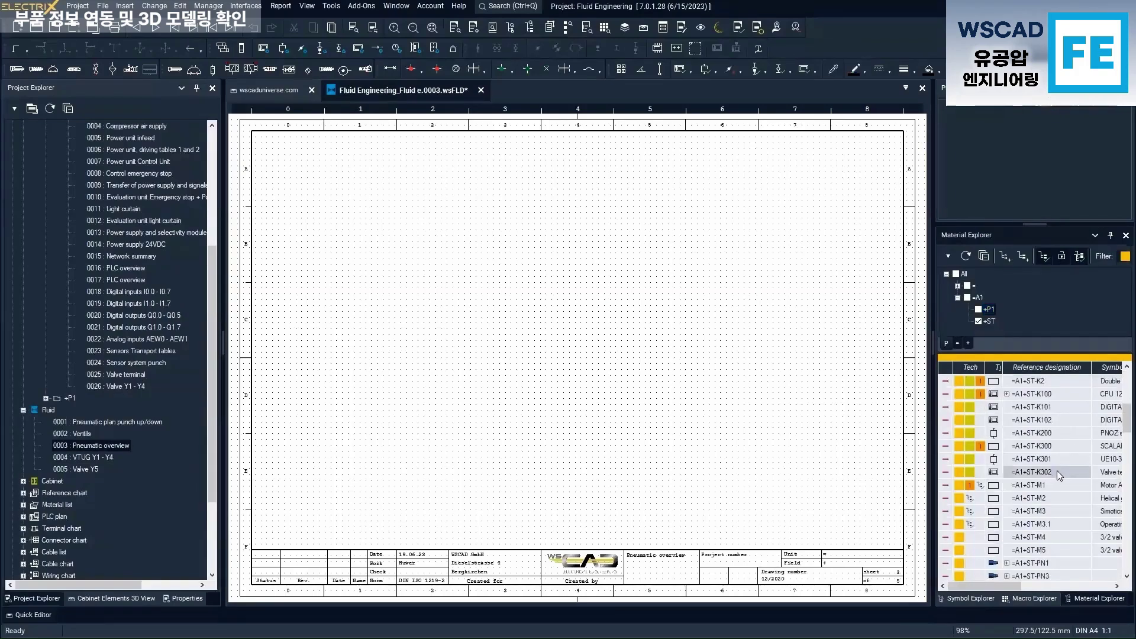
{"action": "mouse_move", "coordinate": [1057, 470]}
{"action": "left_mouse_down"}
{"action": "mouse_move", "coordinate": [959, 464]}
{"action": "mouse_move", "coordinate": [505, 362]}
{"action": "mouse_move", "coordinate": [406, 212]}
{"action": "left_mouse_up"}
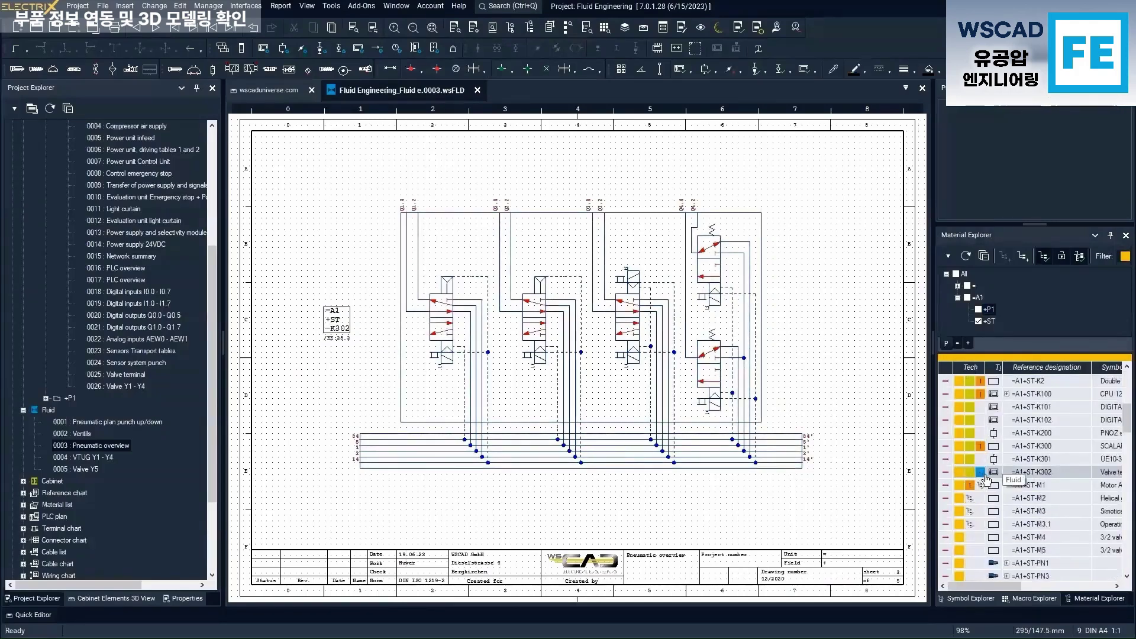
Follow the links of valve terminal -K302 to its electrical page, back to its fluid page, and to its cabinet layout
{"action": "left_click", "coordinate": [966, 478]}
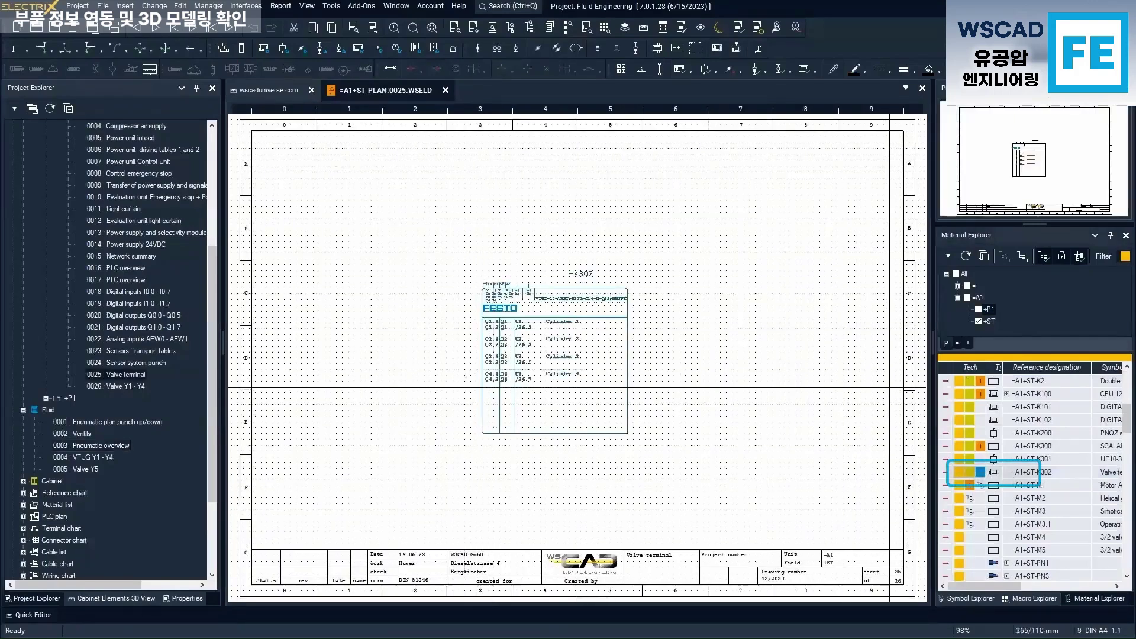
{"action": "left_click", "coordinate": [981, 472]}
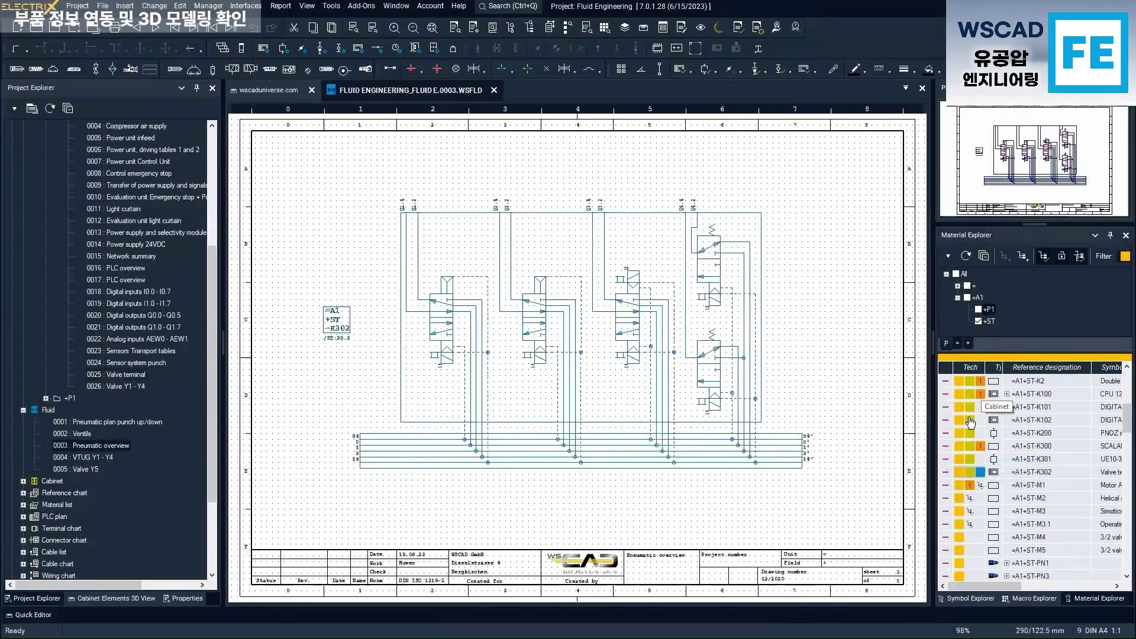
{"action": "left_click", "coordinate": [969, 475]}
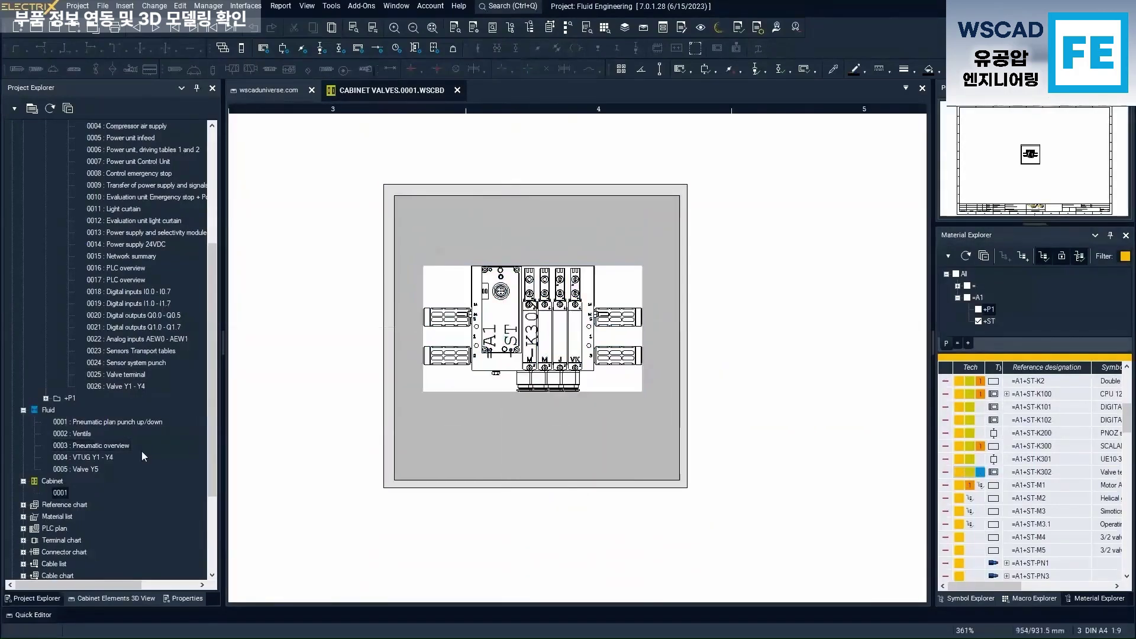
Open the cabinet's 3D view, widen it beside the layout, and switch the model to transparent display
{"action": "left_click", "coordinate": [136, 599]}
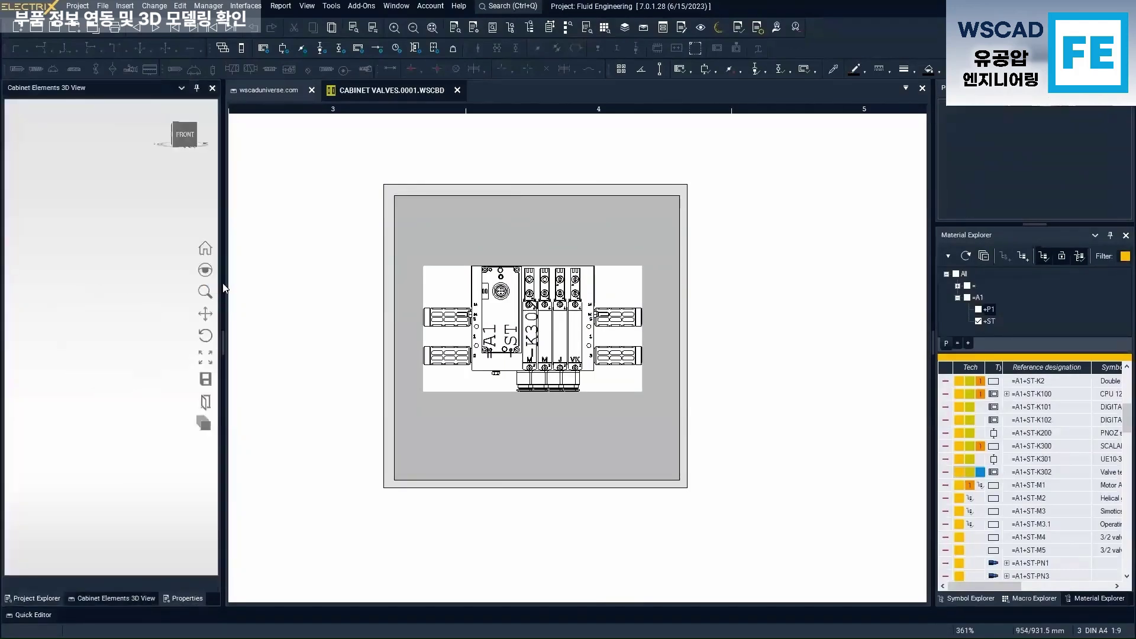
{"action": "left_click_drag", "start_coordinate": [224, 288], "coordinate": [420, 293]}
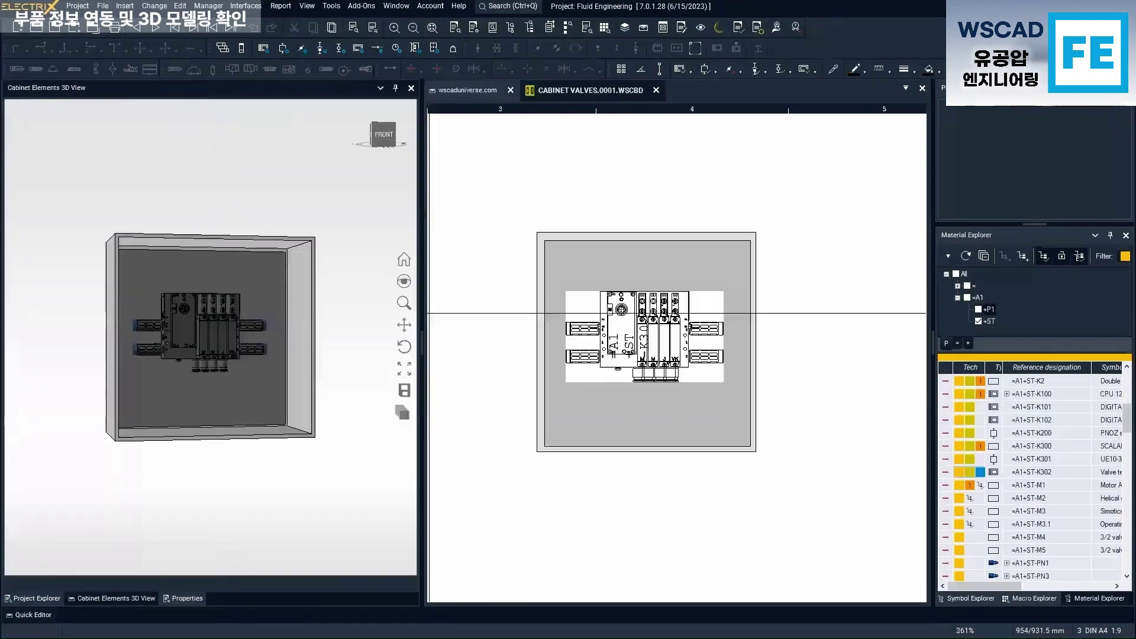
{"action": "scroll", "coordinate": [178, 315], "scroll_direction": "up", "scroll_amount": 5}
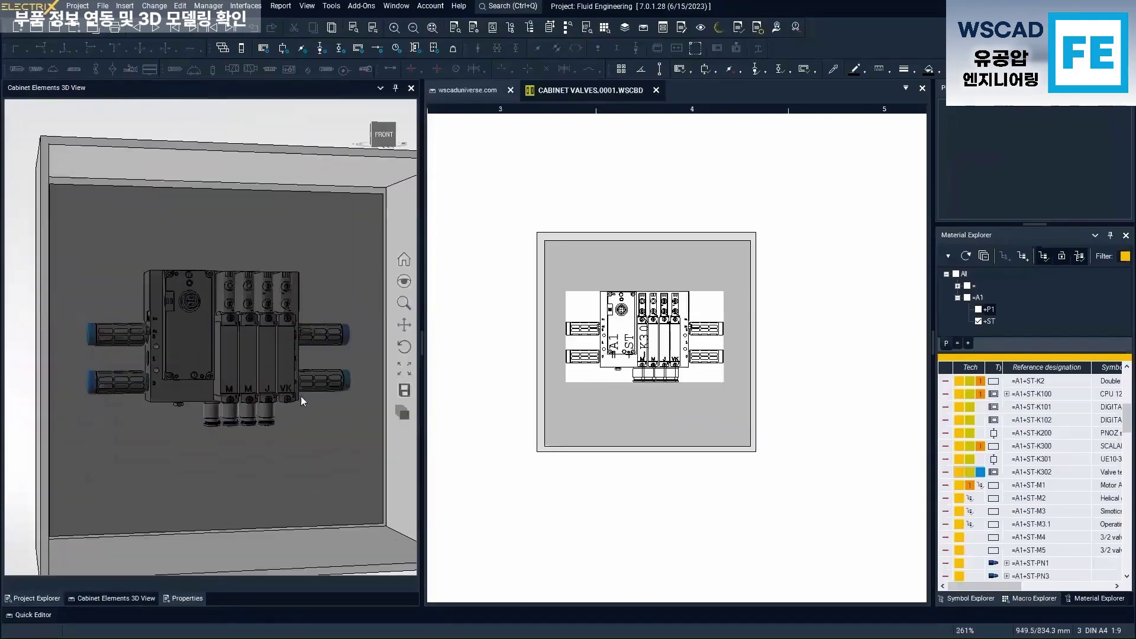
{"action": "left_click", "coordinate": [405, 411]}
Examine the transparent valve terminal inside the 3D cabinet up close and from a tilted angle
{"action": "scroll", "coordinate": [214, 346], "scroll_direction": "down", "scroll_amount": 5}
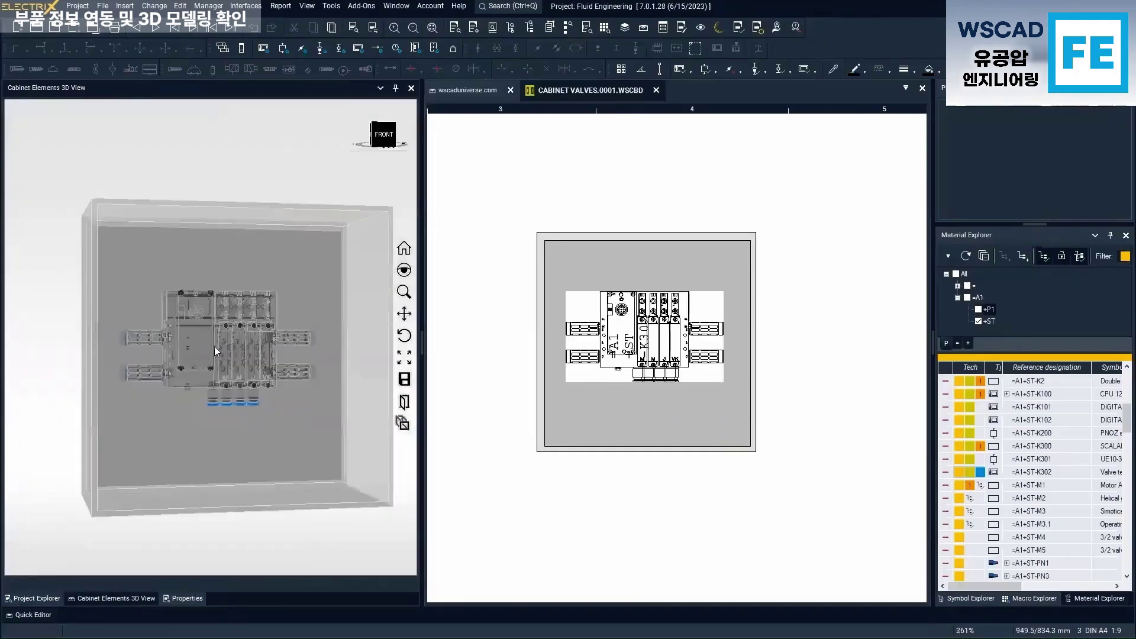
{"action": "middle_click_drag", "start_coordinate": [221, 360], "coordinate": [193, 342]}
{"action": "scroll", "coordinate": [193, 342], "scroll_direction": "up", "scroll_amount": 5}
{"action": "scroll", "coordinate": [288, 329], "scroll_direction": "up", "scroll_amount": 2}
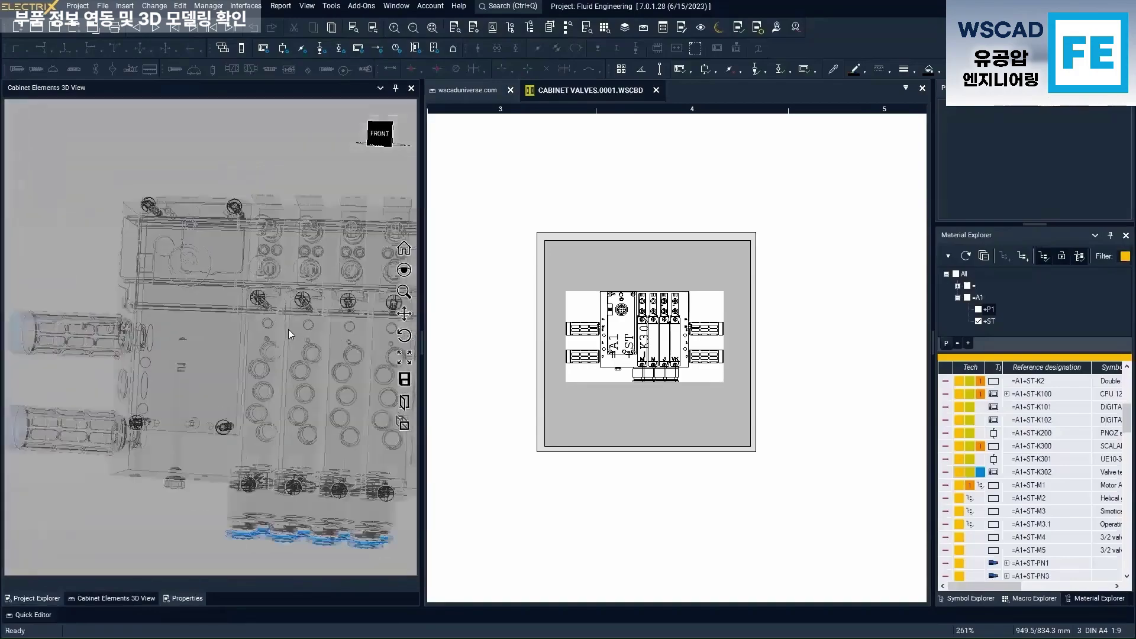
{"action": "middle_click_drag", "start_coordinate": [288, 329], "coordinate": [278, 304]}
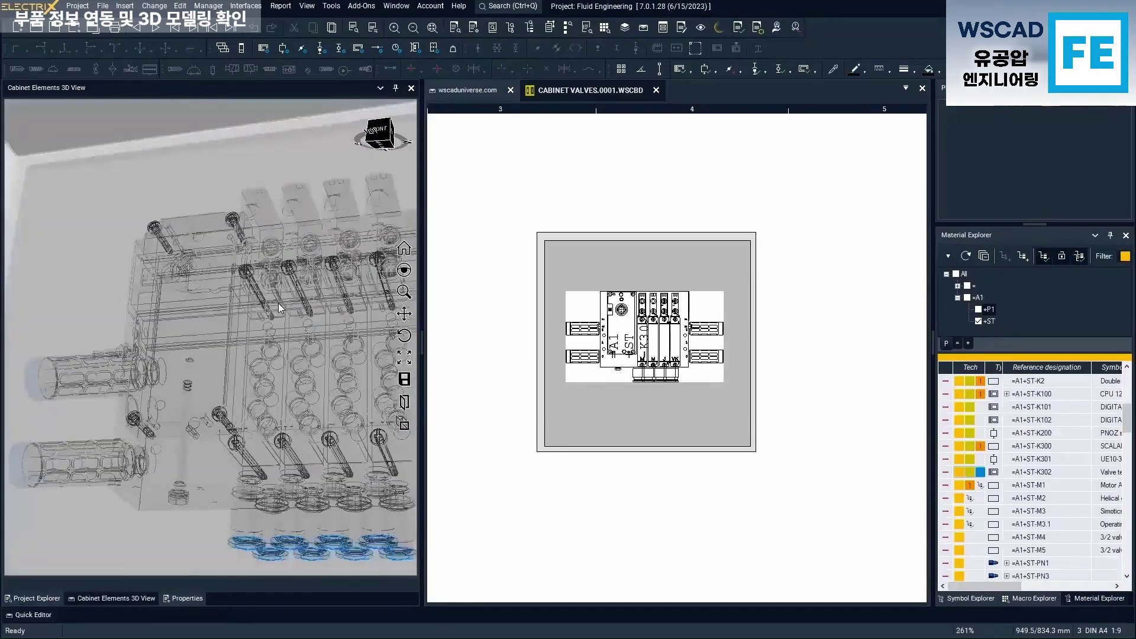
{"action": "scroll", "coordinate": [279, 304], "scroll_direction": "down", "scroll_amount": 3}
{"action": "scroll", "coordinate": [278, 303], "scroll_direction": "down", "scroll_amount": 3}
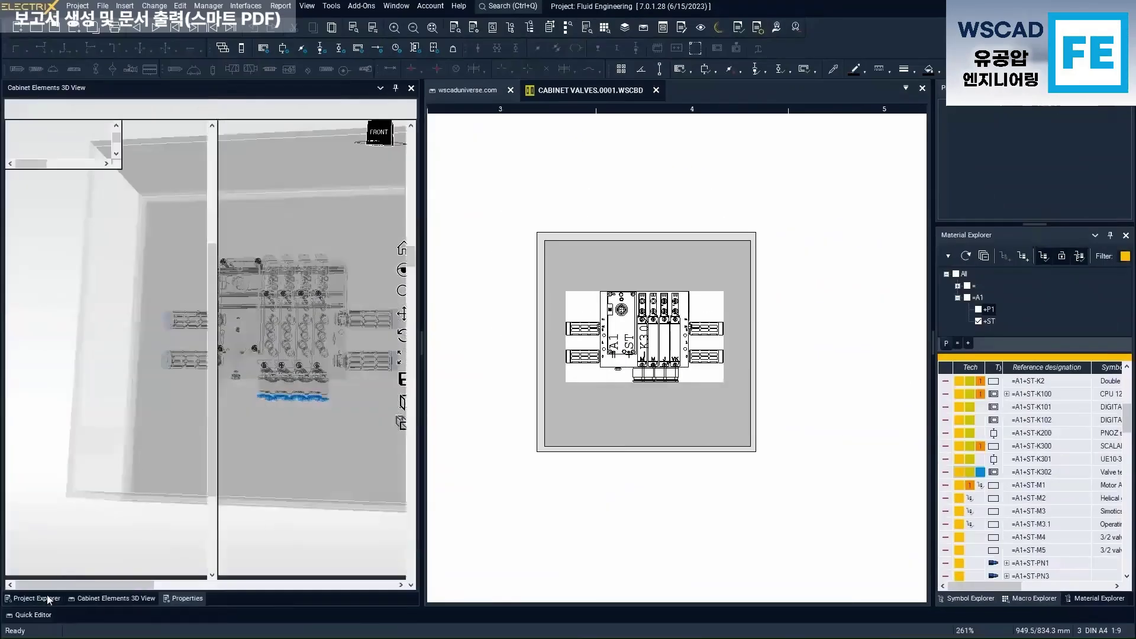
Start generating the Fluid Material list and restrict its technology selection to Fluid Engineering only
{"action": "left_click", "coordinate": [35, 598]}
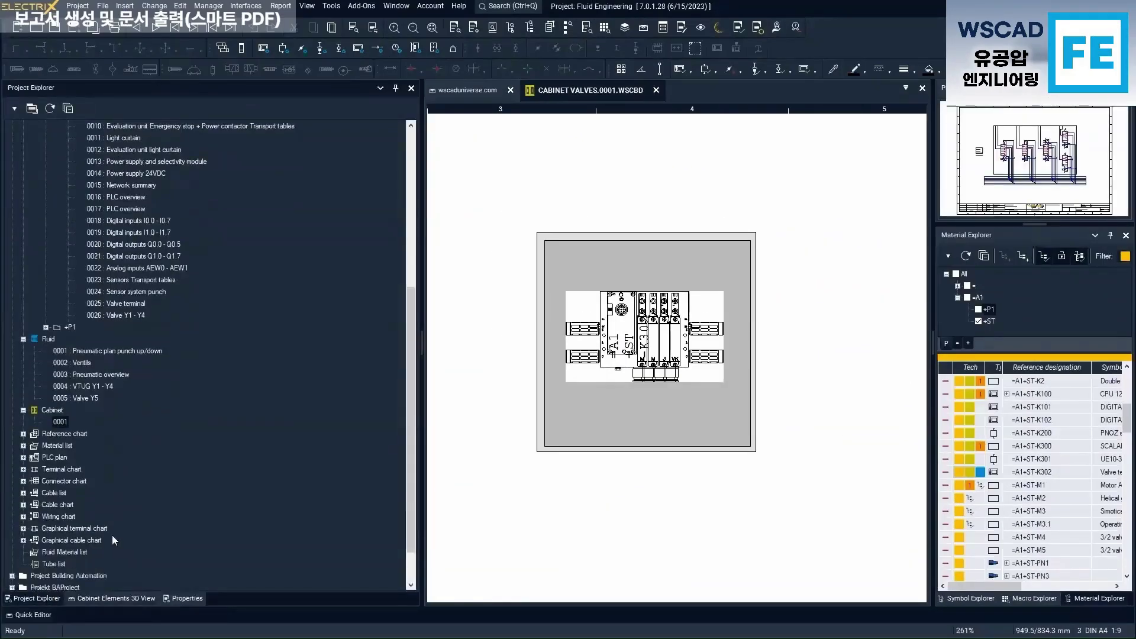
{"action": "scroll", "coordinate": [112, 535], "scroll_direction": "down", "scroll_amount": 1}
{"action": "left_click", "coordinate": [69, 517]}
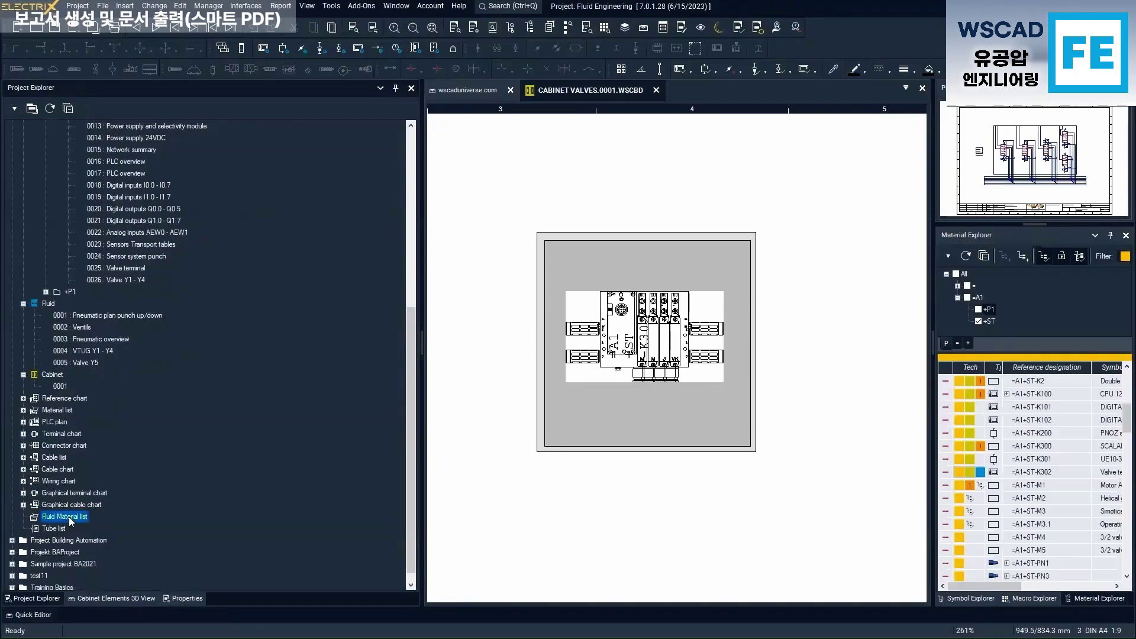
{"action": "right_click", "coordinate": [69, 517]}
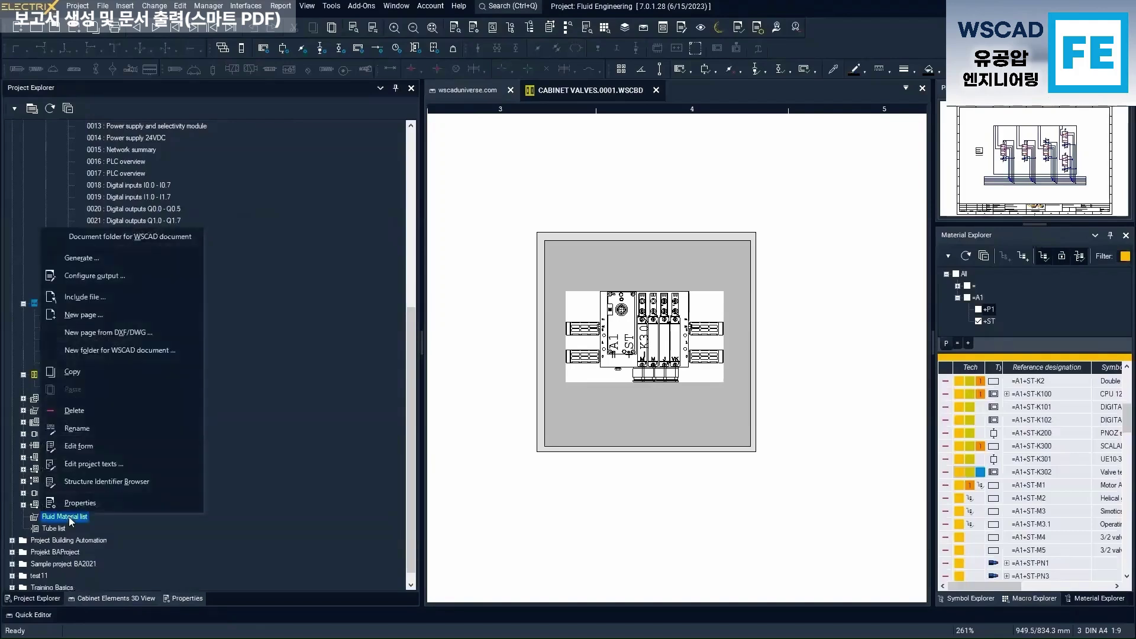
{"action": "left_click", "coordinate": [98, 260]}
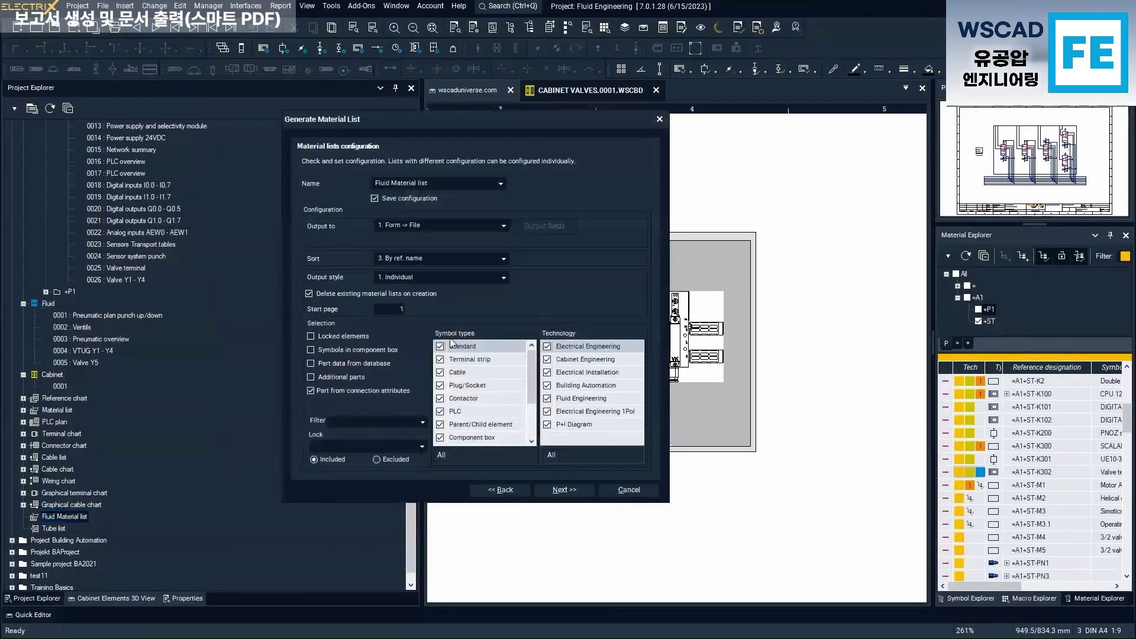
{"action": "left_click", "coordinate": [556, 453]}
{"action": "left_click", "coordinate": [548, 398]}
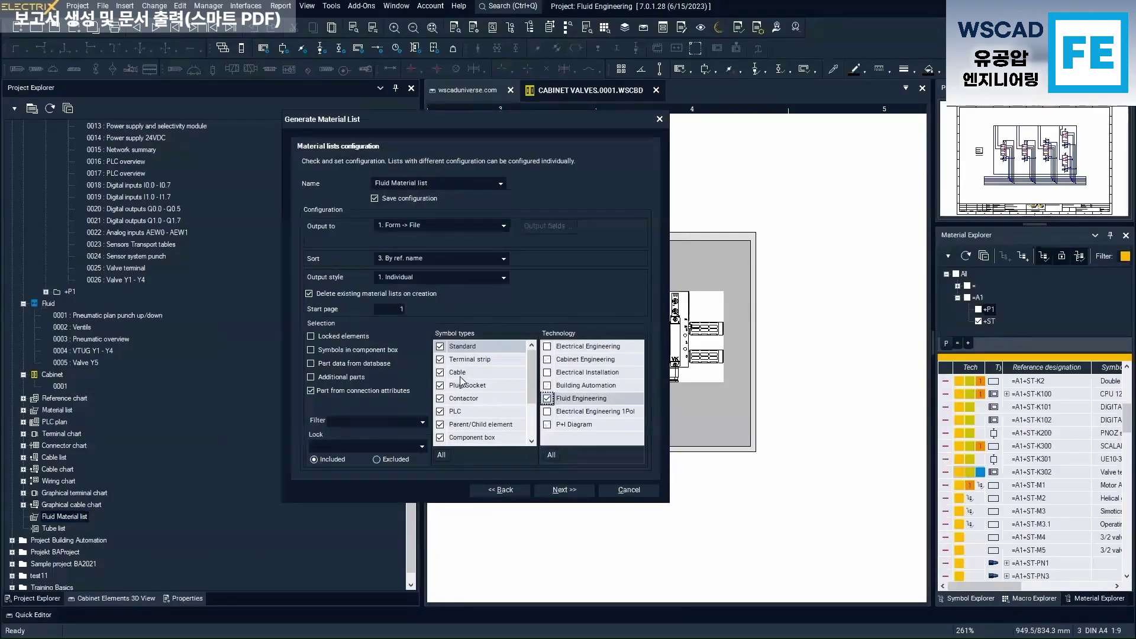
Check the output and filter options, keep Form -> File as the output, and generate the Fluid Material list
{"action": "left_click", "coordinate": [442, 223]}
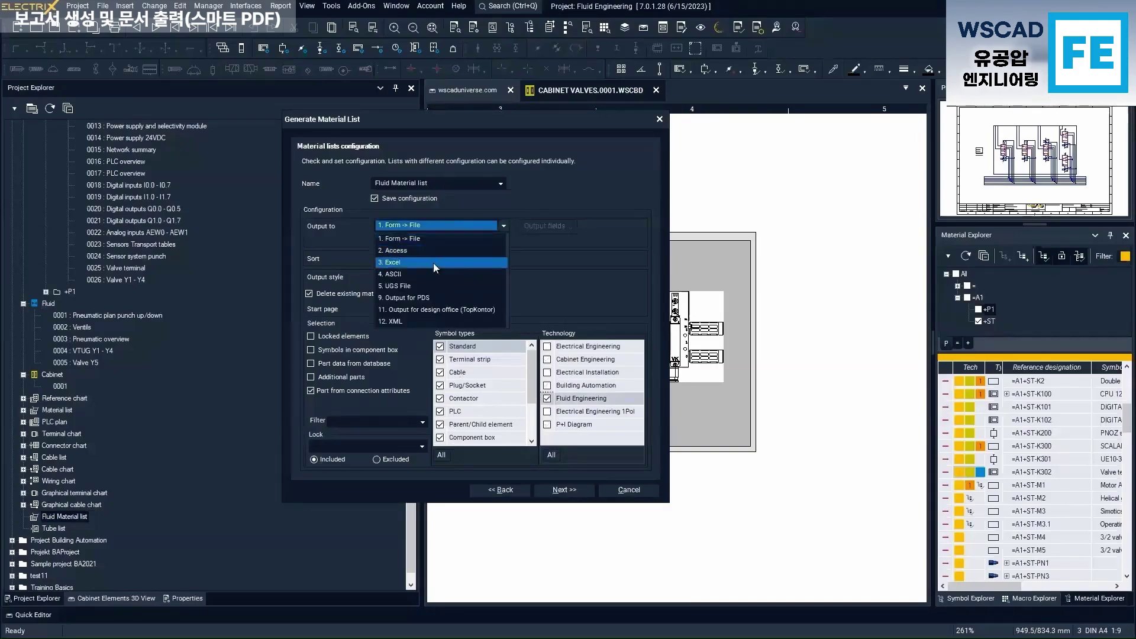
{"action": "left_click", "coordinate": [542, 268]}
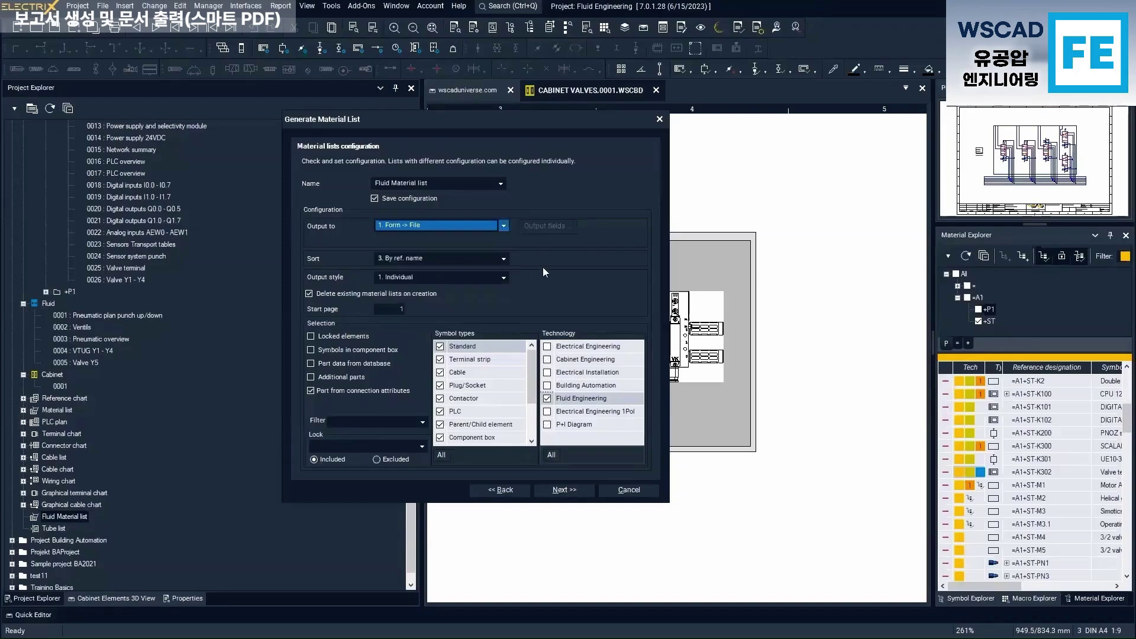
{"action": "left_click", "coordinate": [423, 421]}
{"action": "left_click", "coordinate": [425, 419]}
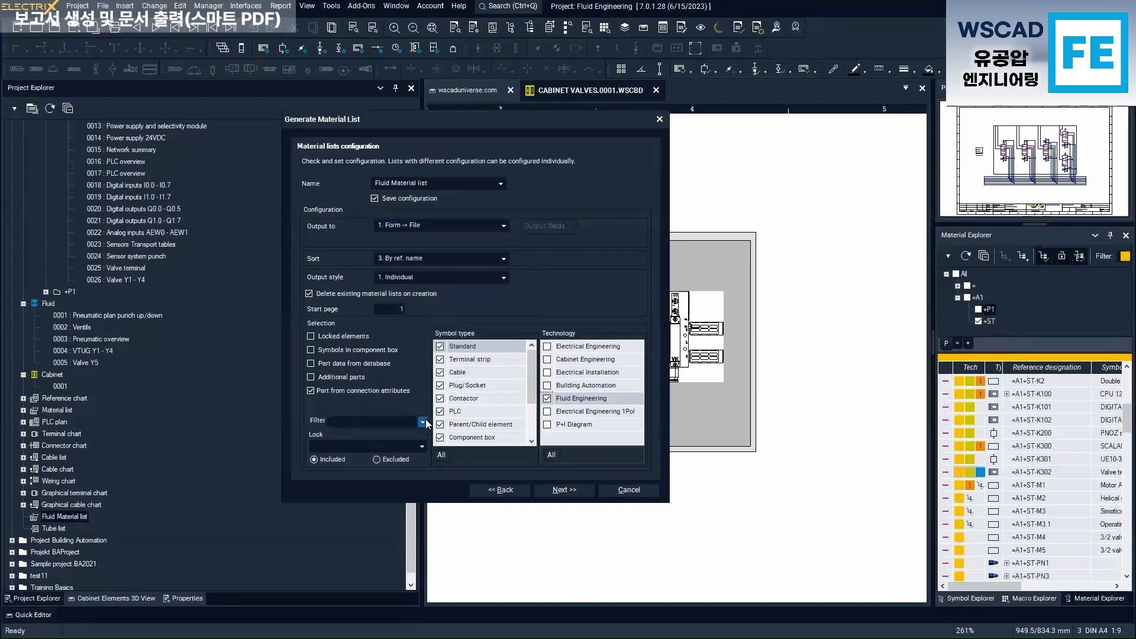
{"action": "left_click", "coordinate": [579, 489]}
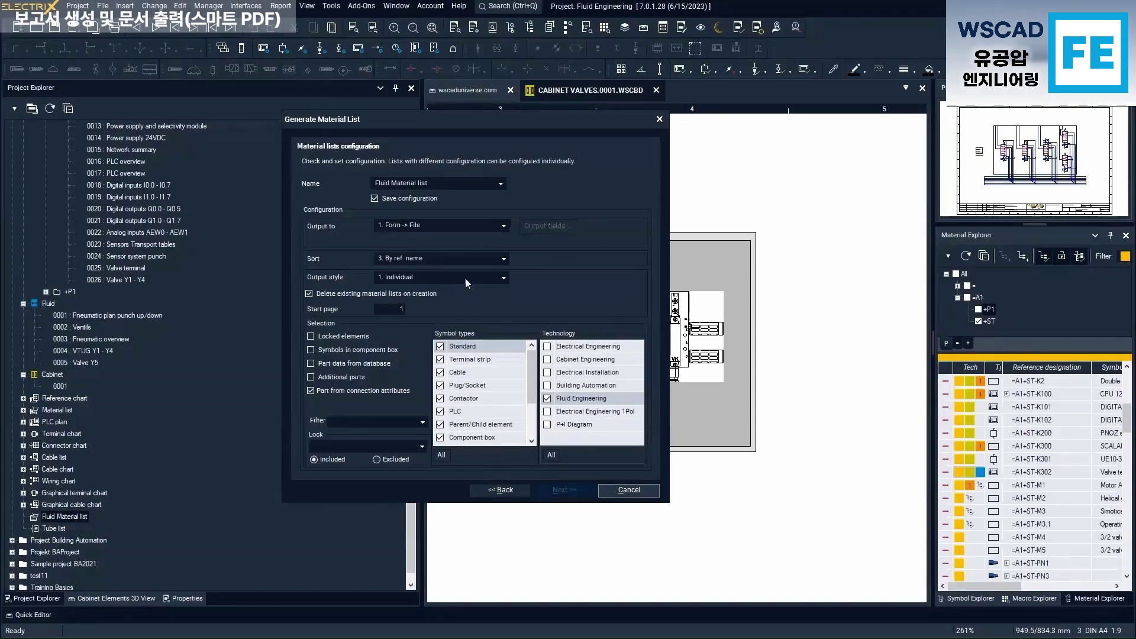
{"action": "left_click", "coordinate": [492, 223]}
{"action": "left_click", "coordinate": [460, 239]}
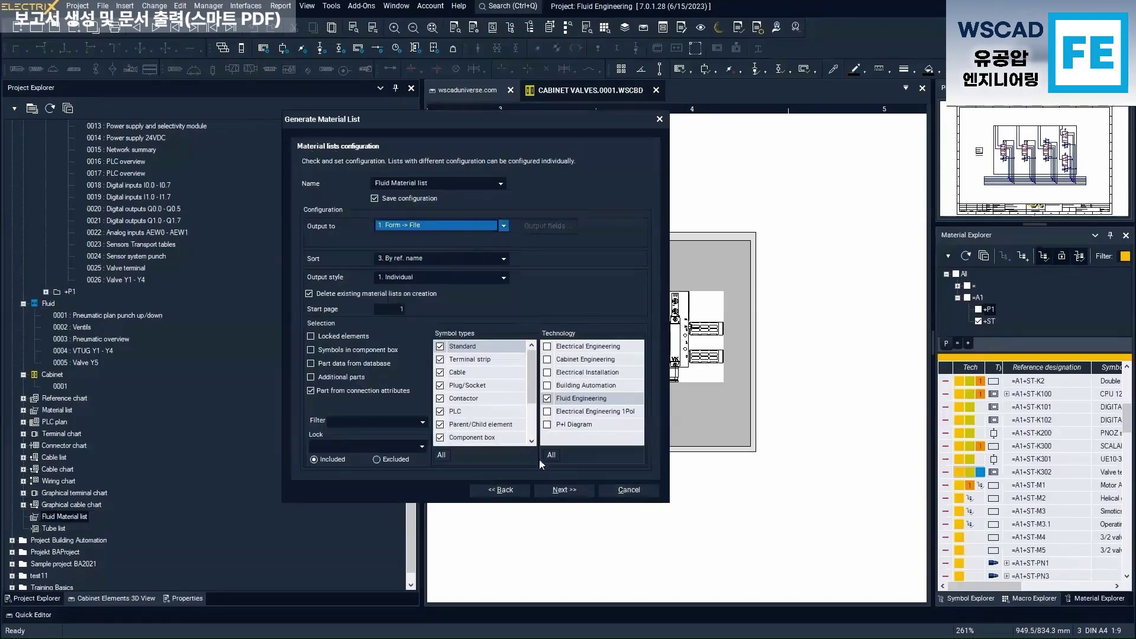
{"action": "left_click", "coordinate": [581, 490]}
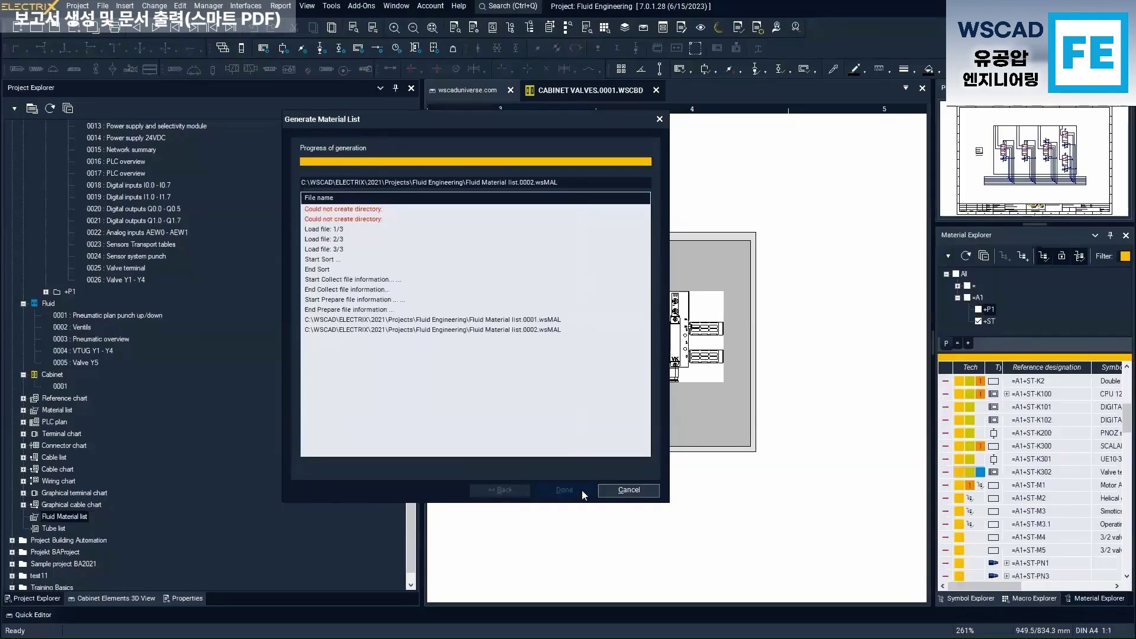
{"action": "left_click", "coordinate": [564, 489]}
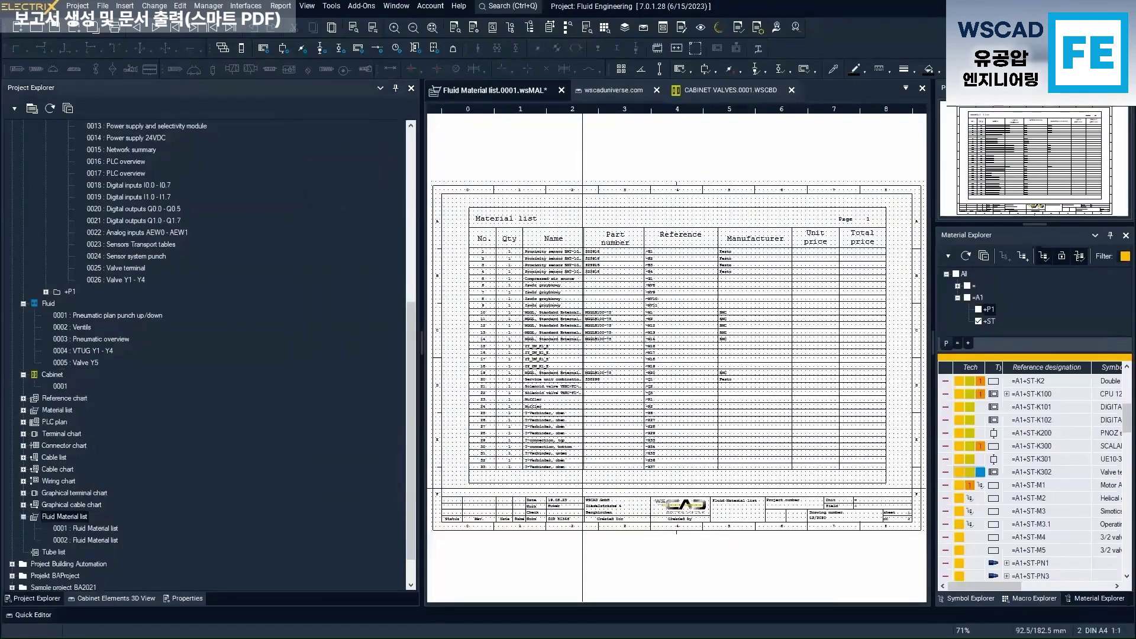
Review the entries on pages 0001 and 0002 of the generated Fluid Material list
{"action": "scroll", "coordinate": [584, 382], "scroll_direction": "up", "scroll_amount": 2}
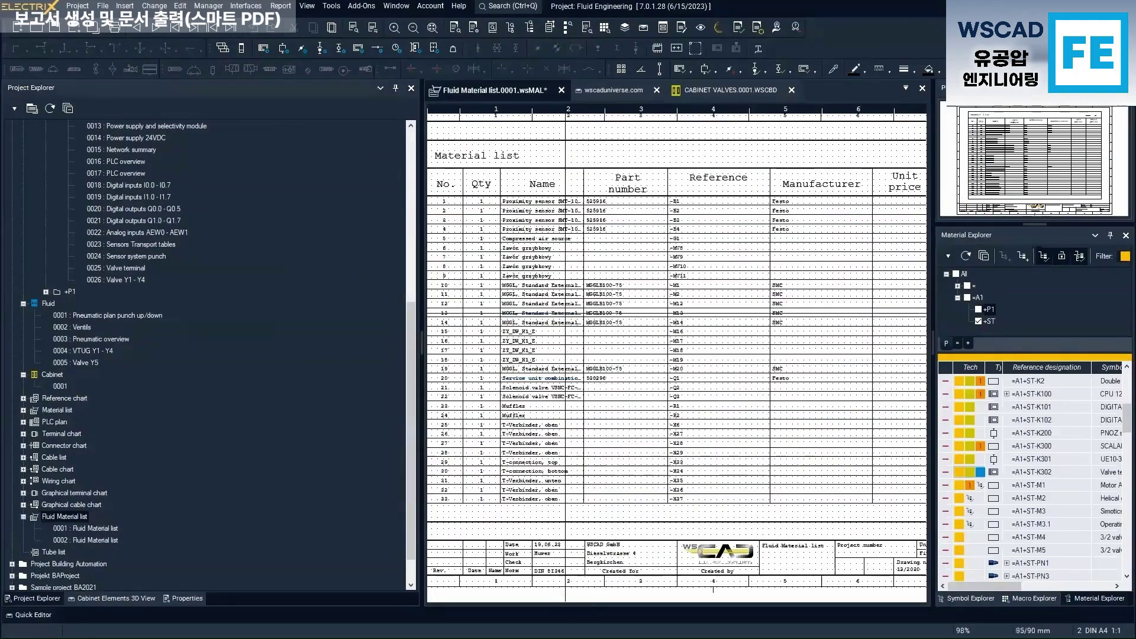
{"action": "double_click", "coordinate": [112, 540]}
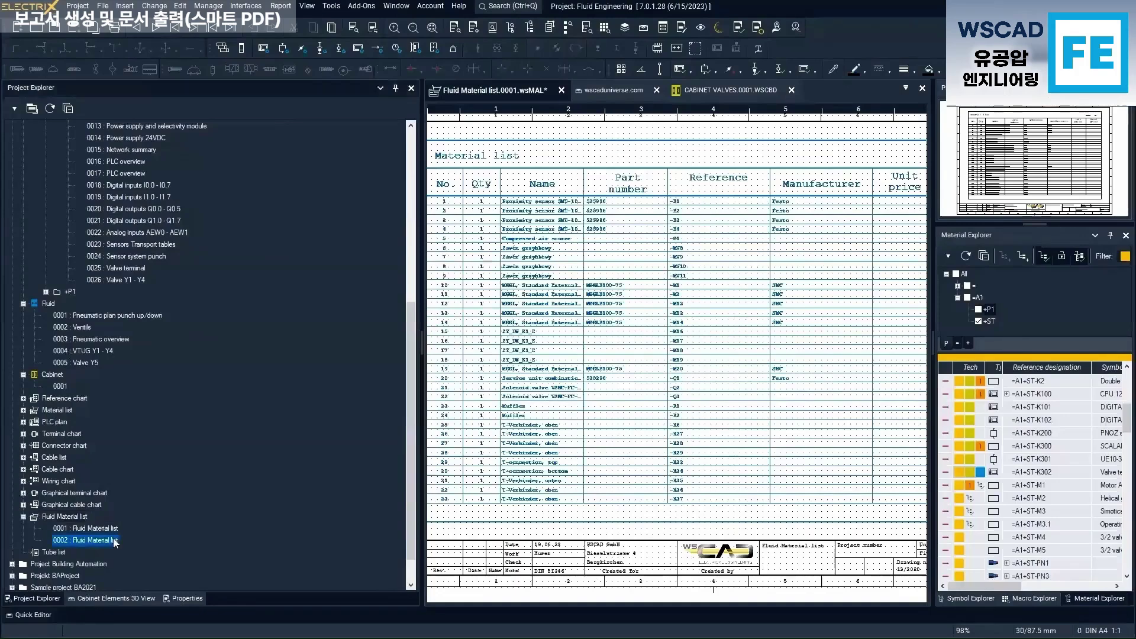
{"action": "scroll", "coordinate": [636, 295], "scroll_direction": "up", "scroll_amount": 3}
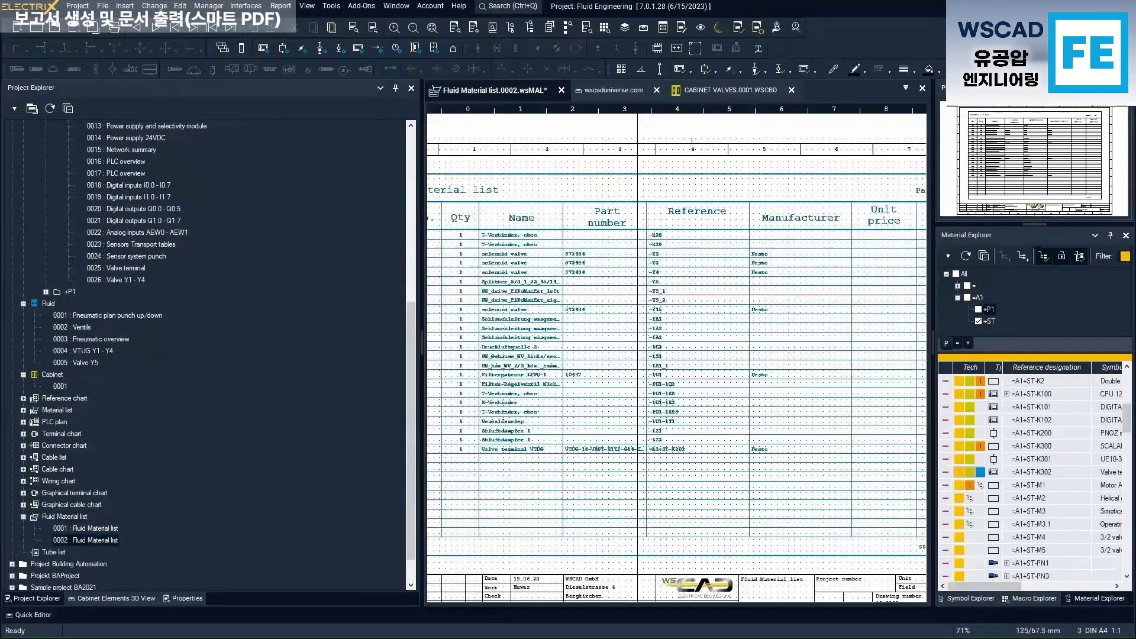
{"action": "scroll", "coordinate": [676, 355], "scroll_direction": "down", "scroll_amount": 2}
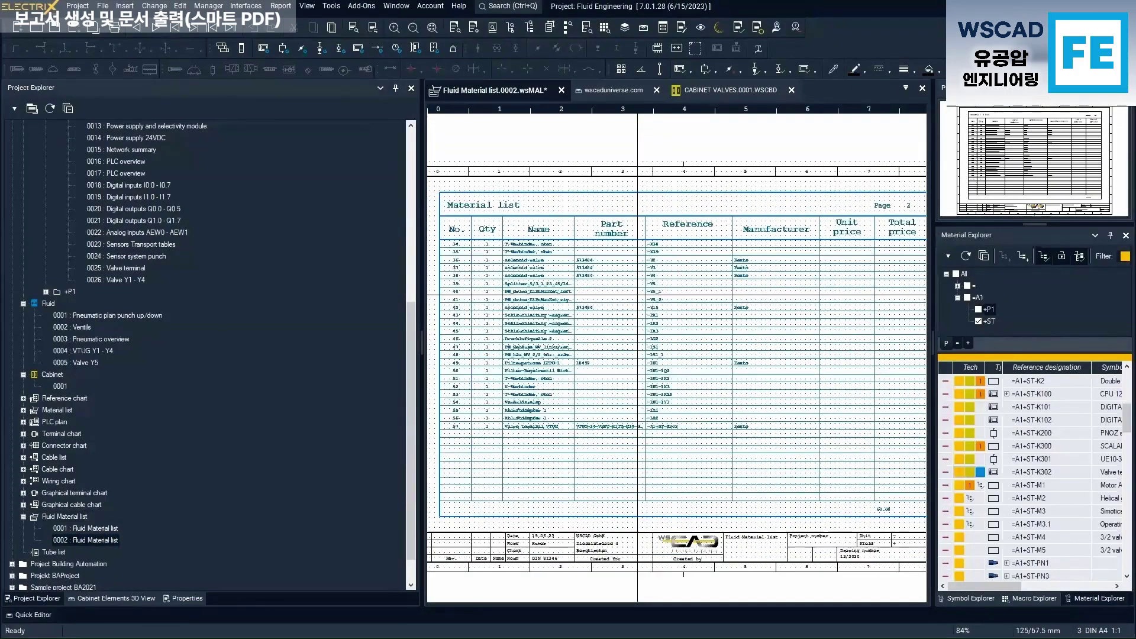
Generate the Tube list as a WSCAD file sorted by tube reference name, and close the generation dialog
{"action": "right_click", "coordinate": [53, 552]}
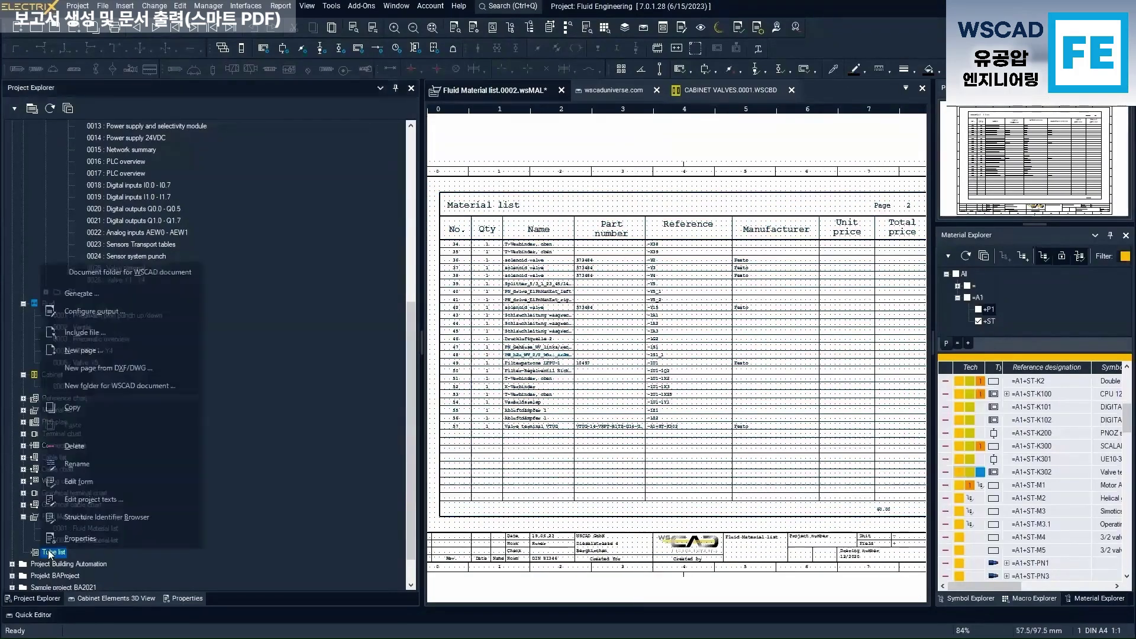
{"action": "left_click", "coordinate": [98, 295]}
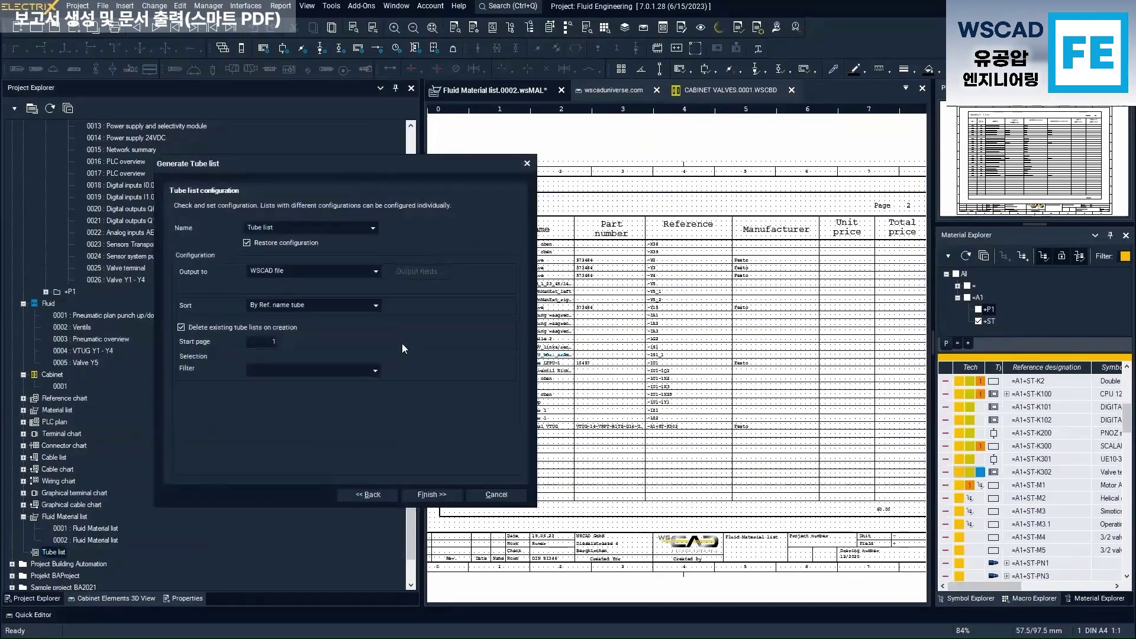
{"action": "left_click", "coordinate": [443, 492]}
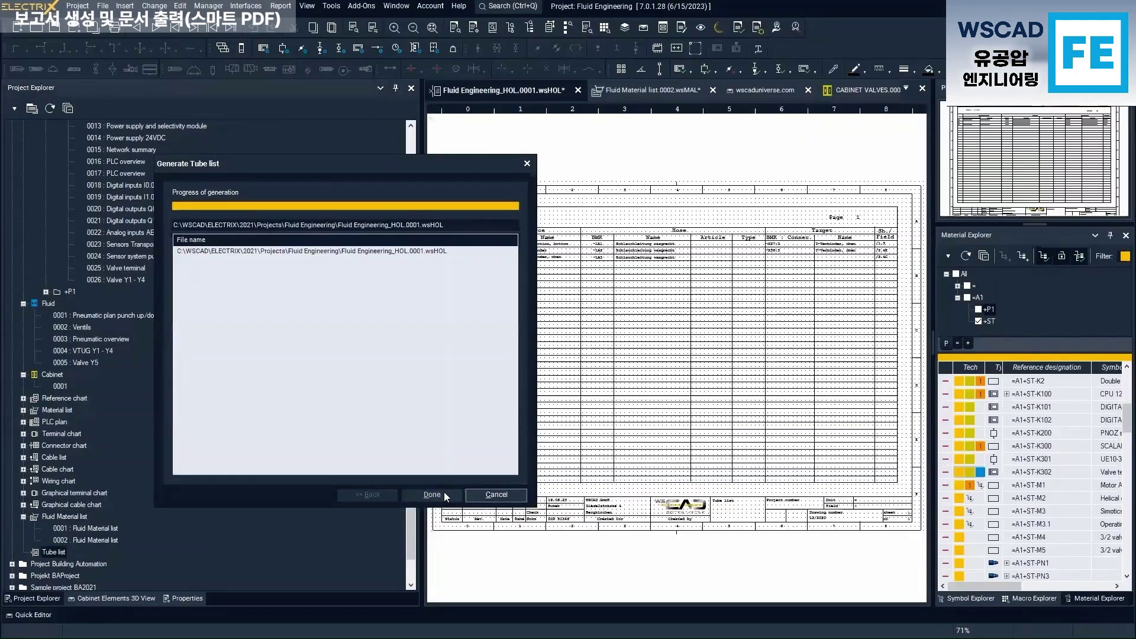
{"action": "left_click", "coordinate": [495, 494]}
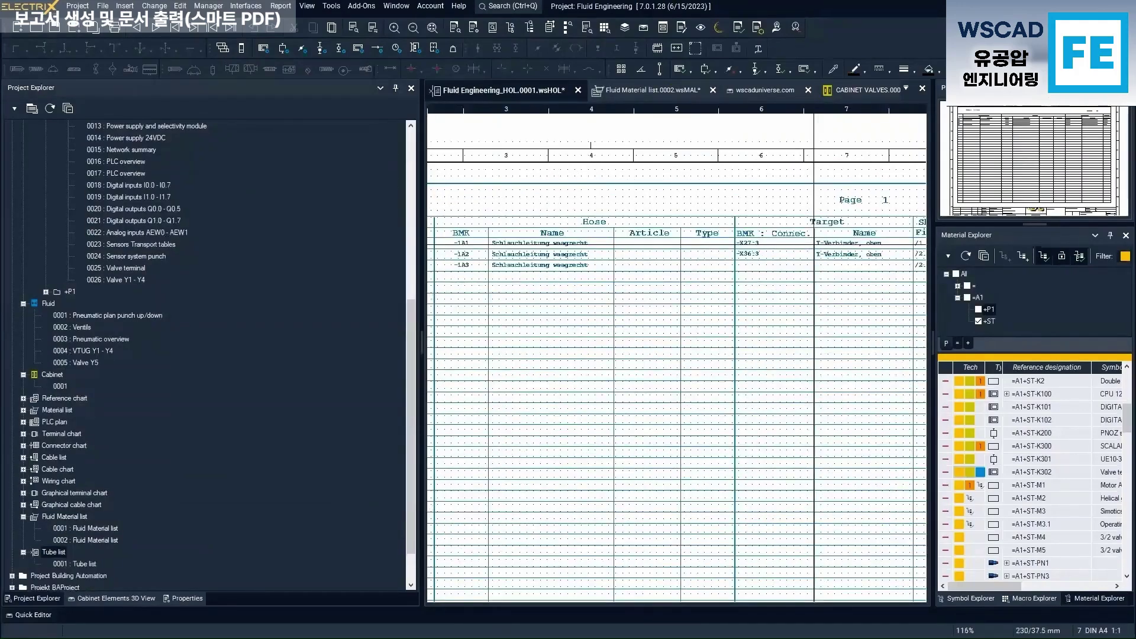
{"action": "scroll", "coordinate": [94, 408], "scroll_direction": "up", "scroll_amount": 8}
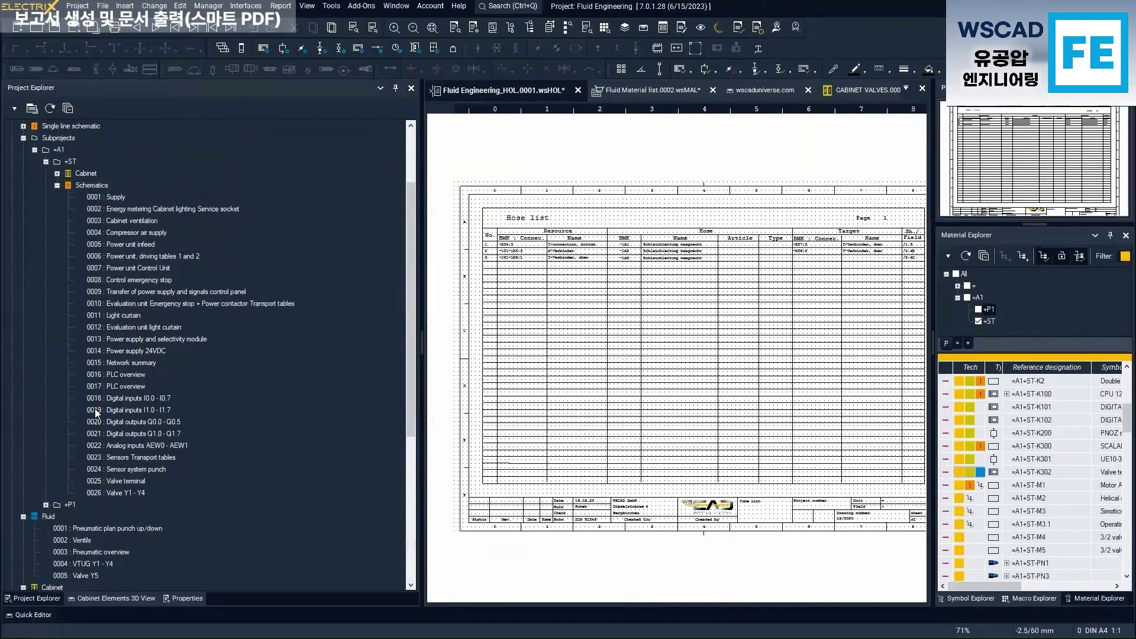
Open the PDF export wizard for the whole Fluid Engineering project
{"action": "scroll", "coordinate": [95, 408], "scroll_direction": "up", "scroll_amount": 1}
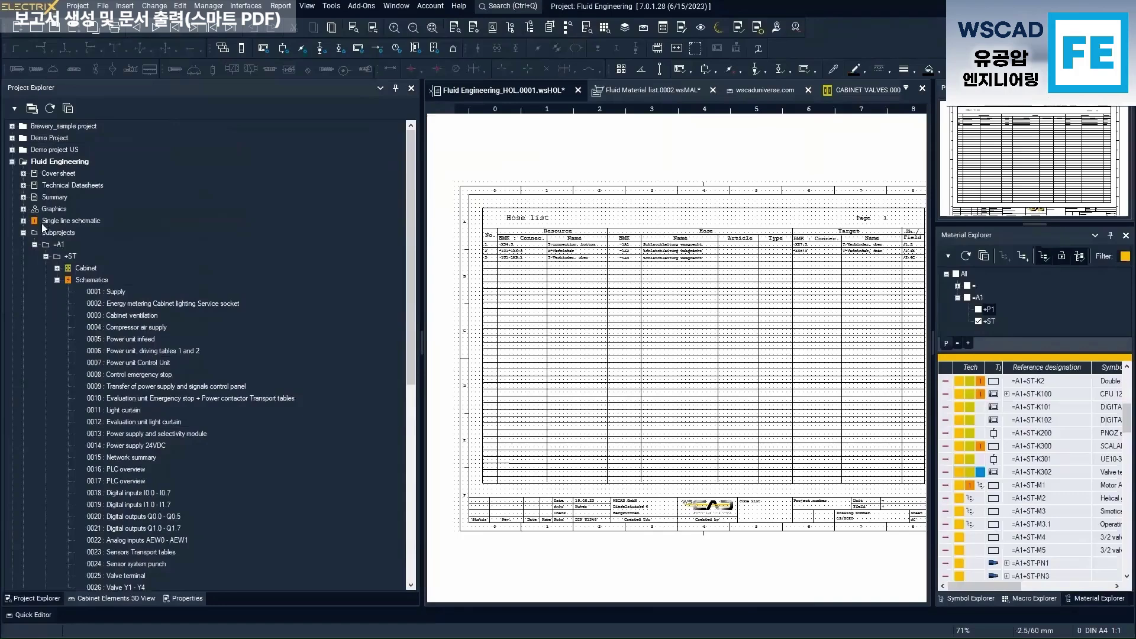
{"action": "left_click", "coordinate": [76, 164]}
{"action": "right_click", "coordinate": [76, 164]}
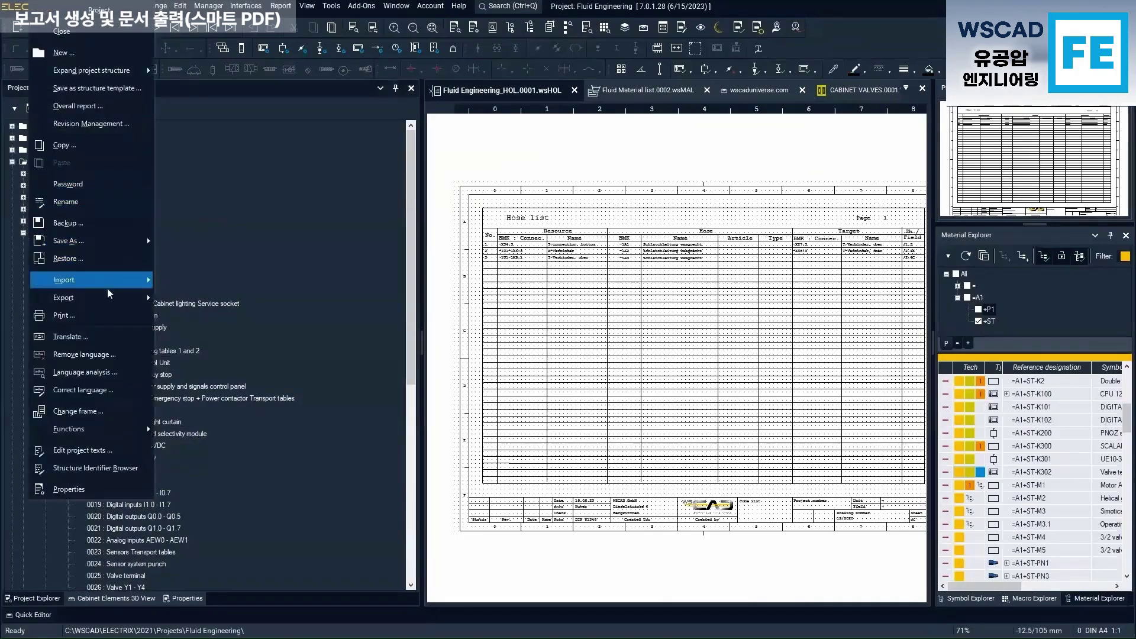
{"action": "mouse_move", "coordinate": [110, 297]}
{"action": "left_click", "coordinate": [211, 299]}
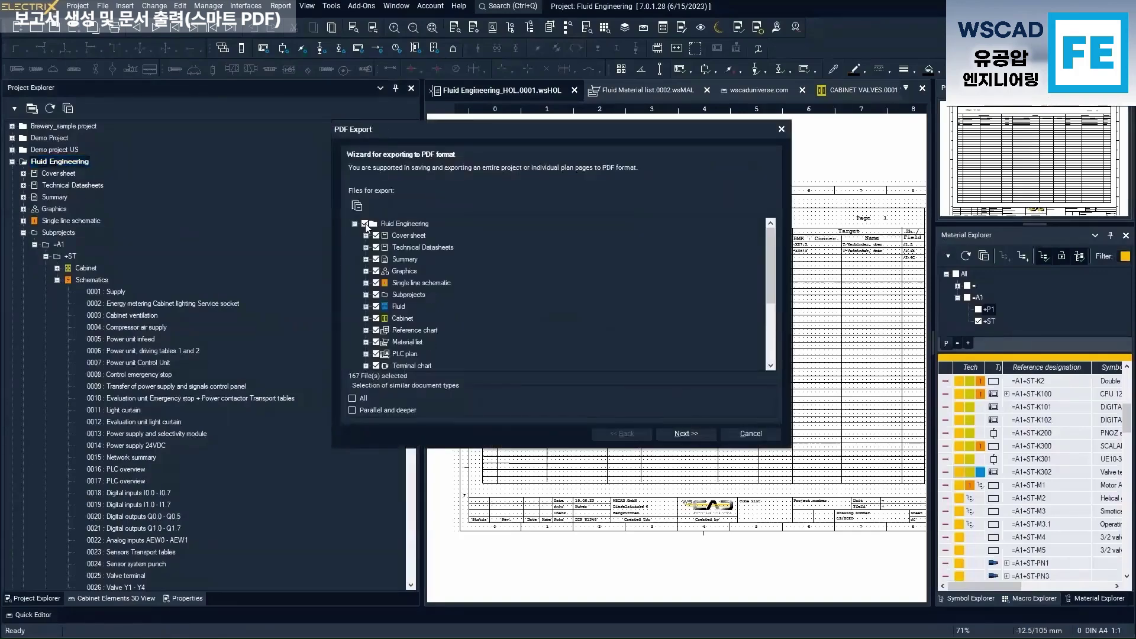
Limit the PDF export to the Cover sheet, Subprojects, Fluid, Cabinet, Fluid Material list and Tube list
{"action": "left_click", "coordinate": [364, 224]}
{"action": "left_click", "coordinate": [375, 235]}
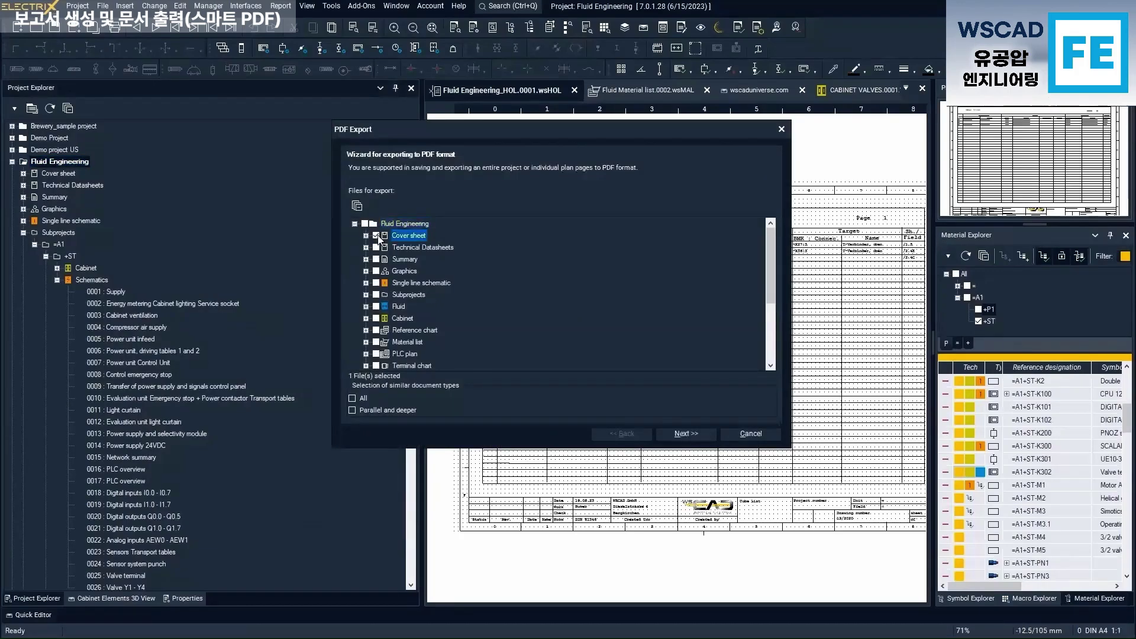
{"action": "left_click", "coordinate": [377, 295]}
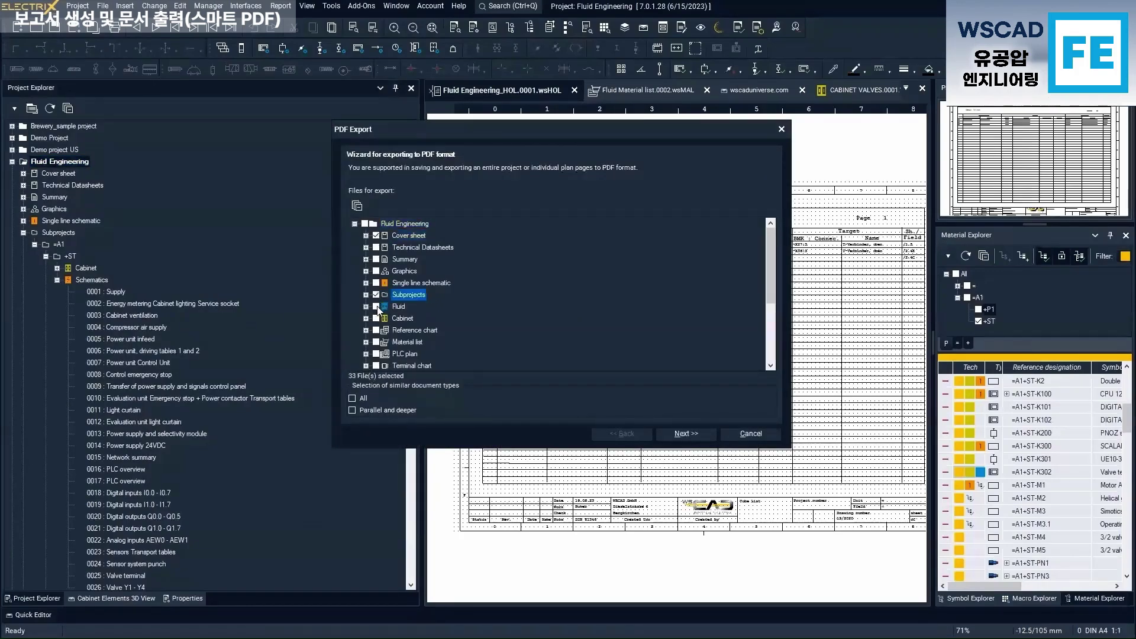
{"action": "left_click", "coordinate": [376, 307]}
{"action": "left_click", "coordinate": [376, 319]}
{"action": "scroll", "coordinate": [431, 341], "scroll_direction": "down", "scroll_amount": 3}
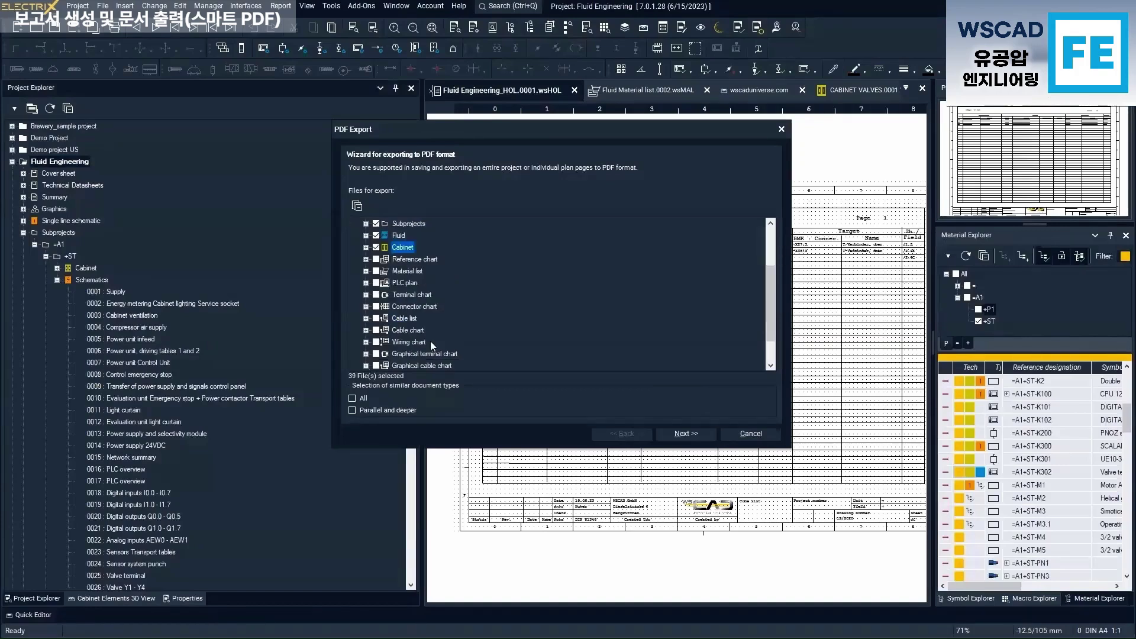
{"action": "left_click", "coordinate": [376, 343]}
{"action": "left_click", "coordinate": [376, 354]}
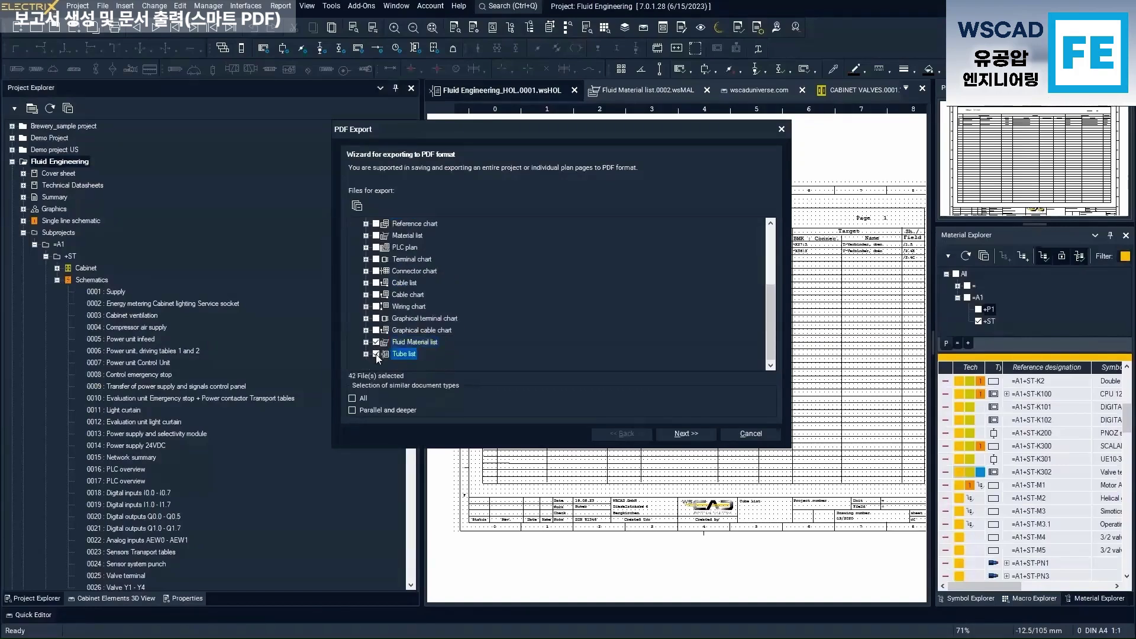
Export the selected files as a colored PDF with file-content bookmarks and symbol parameters, overwriting the existing file
{"action": "left_click", "coordinate": [688, 434]}
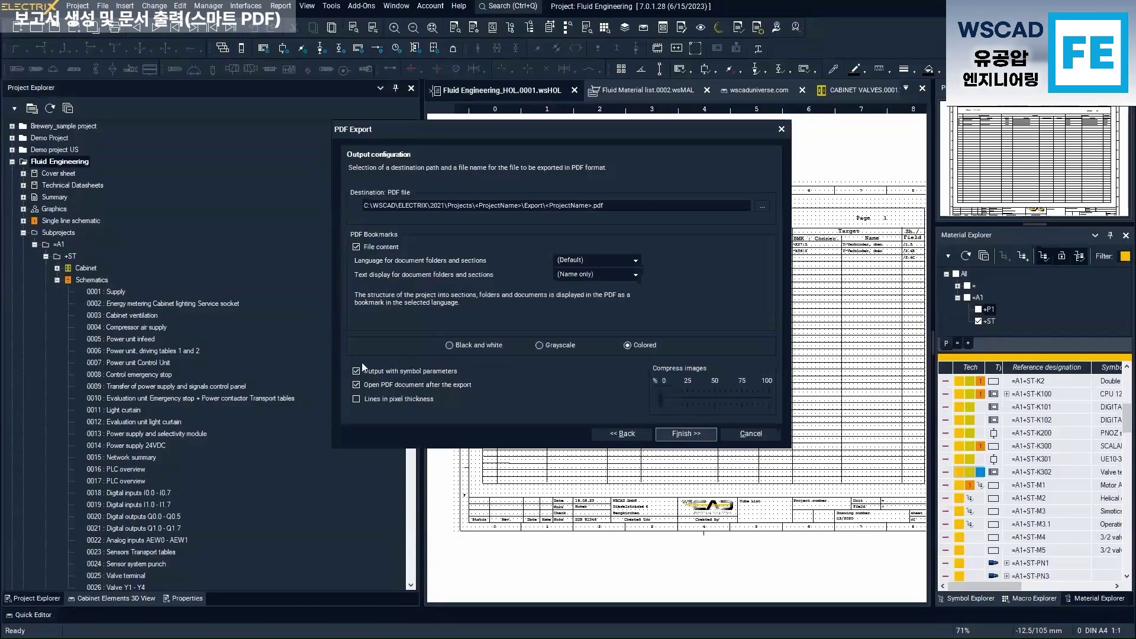
{"action": "left_click", "coordinate": [686, 433]}
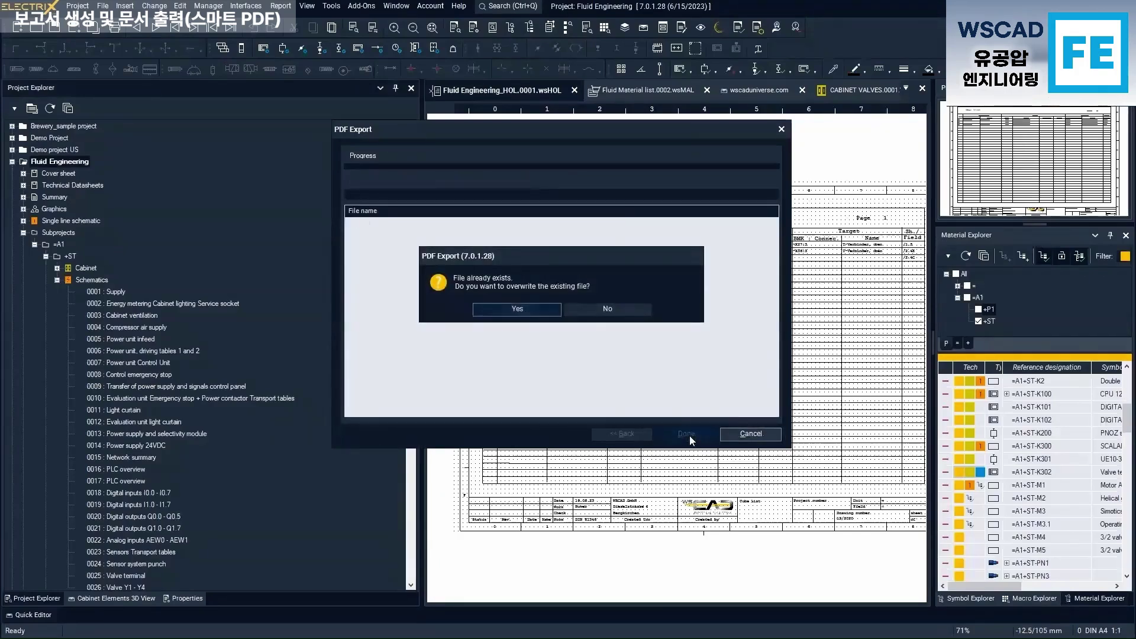
{"action": "key", "text": "Return"}
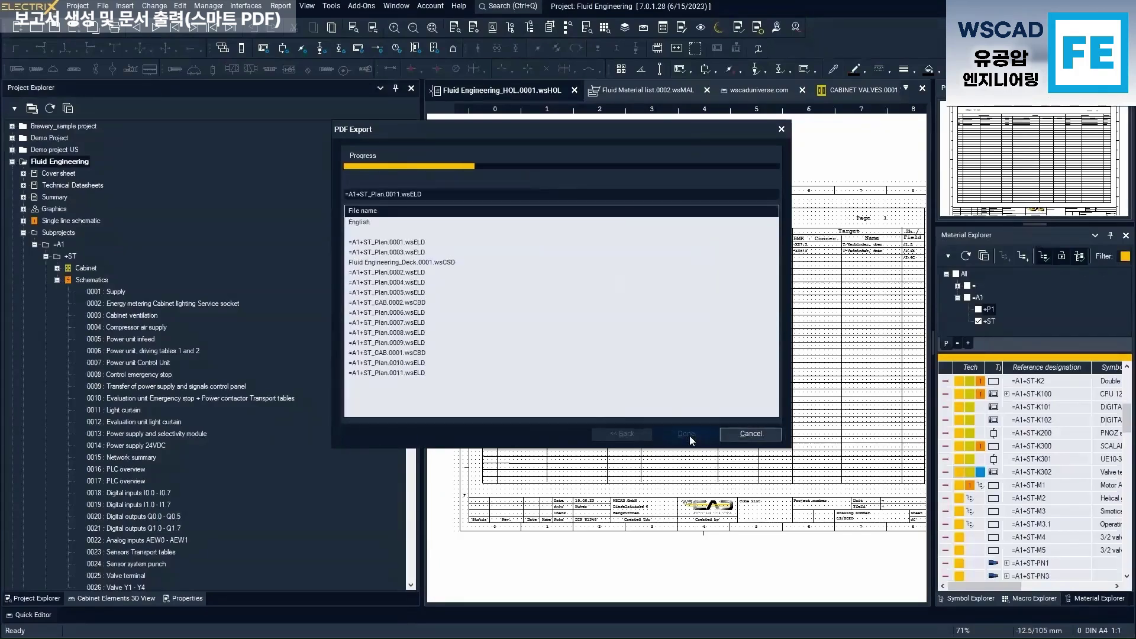
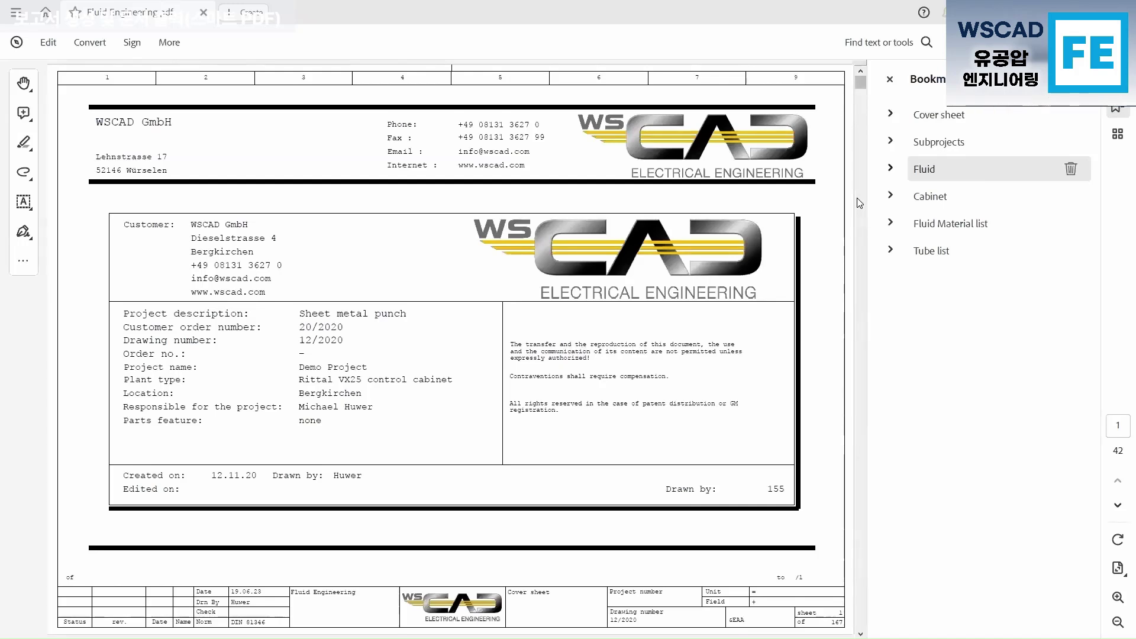
In the exported PDF, open the Fluid bookmark for the pneumatic plan and check pages 0001 to 0003 and their cross-references
{"action": "left_click", "coordinate": [891, 169]}
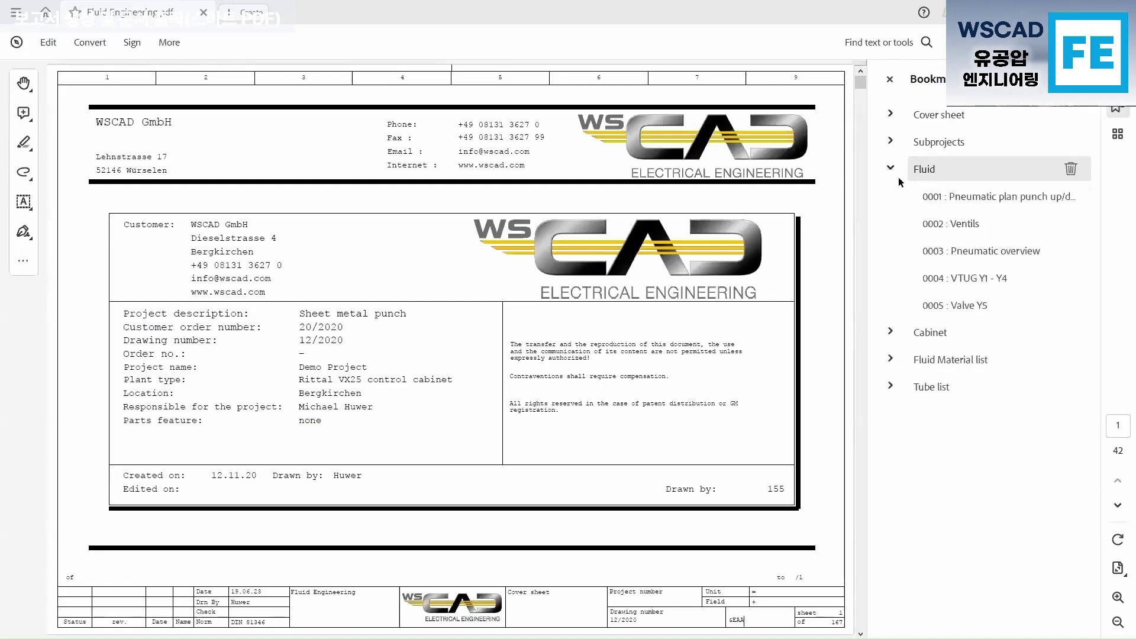
{"action": "left_click", "coordinate": [951, 198]}
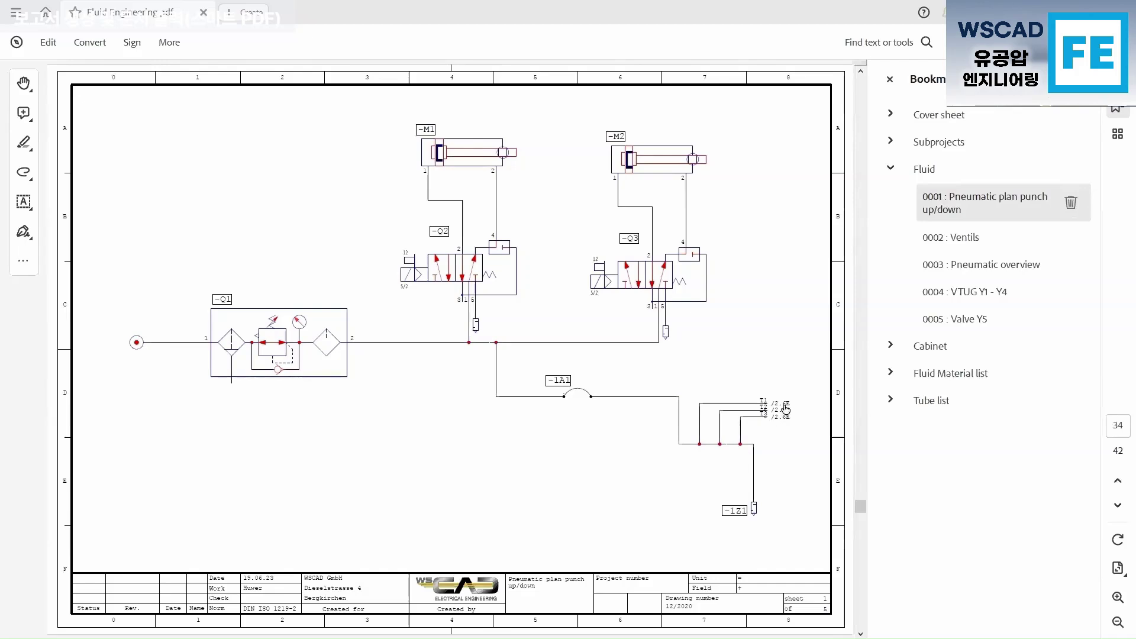
{"action": "scroll", "coordinate": [785, 408], "scroll_direction": "down", "scroll_amount": 1}
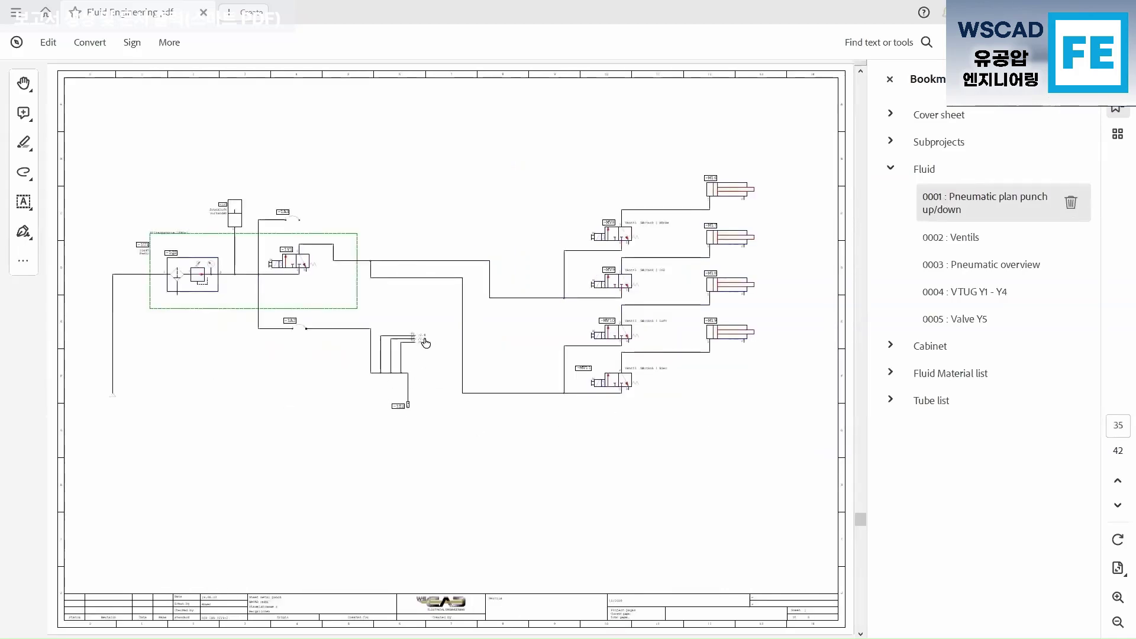
{"action": "scroll", "coordinate": [446, 340], "scroll_direction": "up", "scroll_amount": 1}
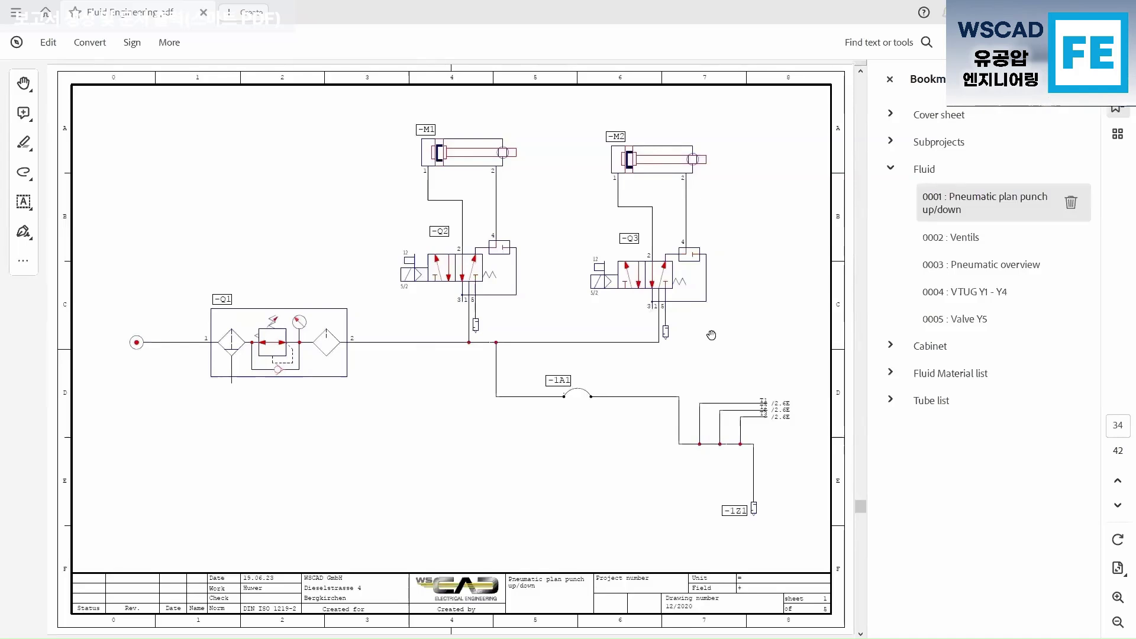
{"action": "scroll", "coordinate": [711, 335], "scroll_direction": "down", "scroll_amount": 1}
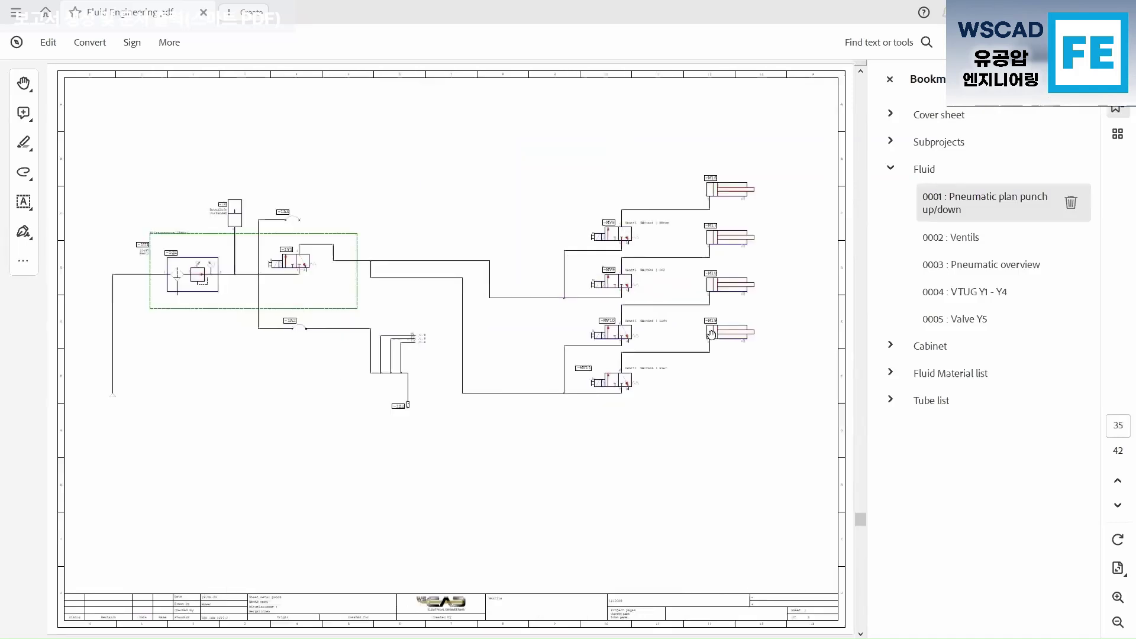
{"action": "scroll", "coordinate": [712, 338], "scroll_direction": "down", "scroll_amount": 1}
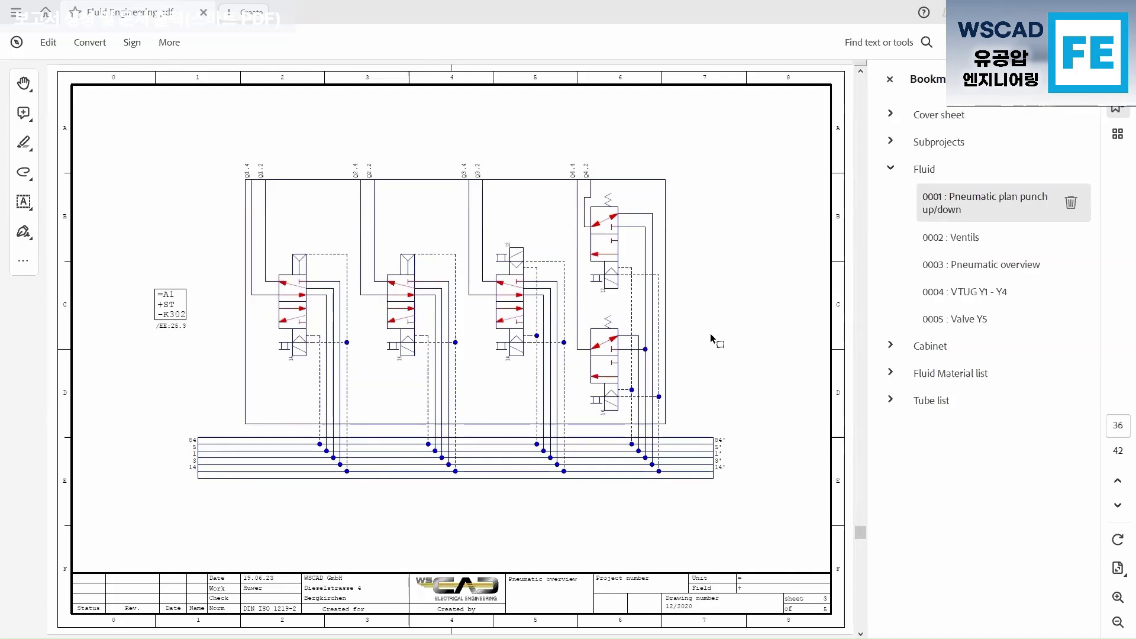
Follow the PDF cross-references from -K302 to the valve terminal and from -Y15 to VTUG Y1 - Y4, and view sensor -B1's component parameters
{"action": "left_click", "coordinate": [168, 327]}
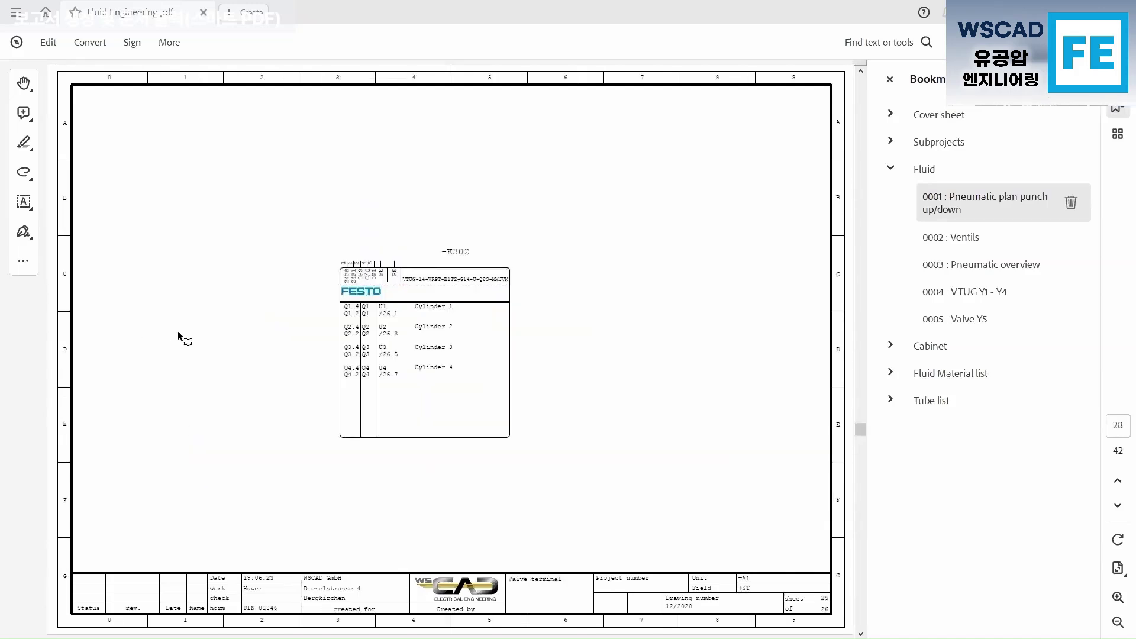
{"action": "scroll", "coordinate": [179, 335], "scroll_direction": "down", "scroll_amount": 2}
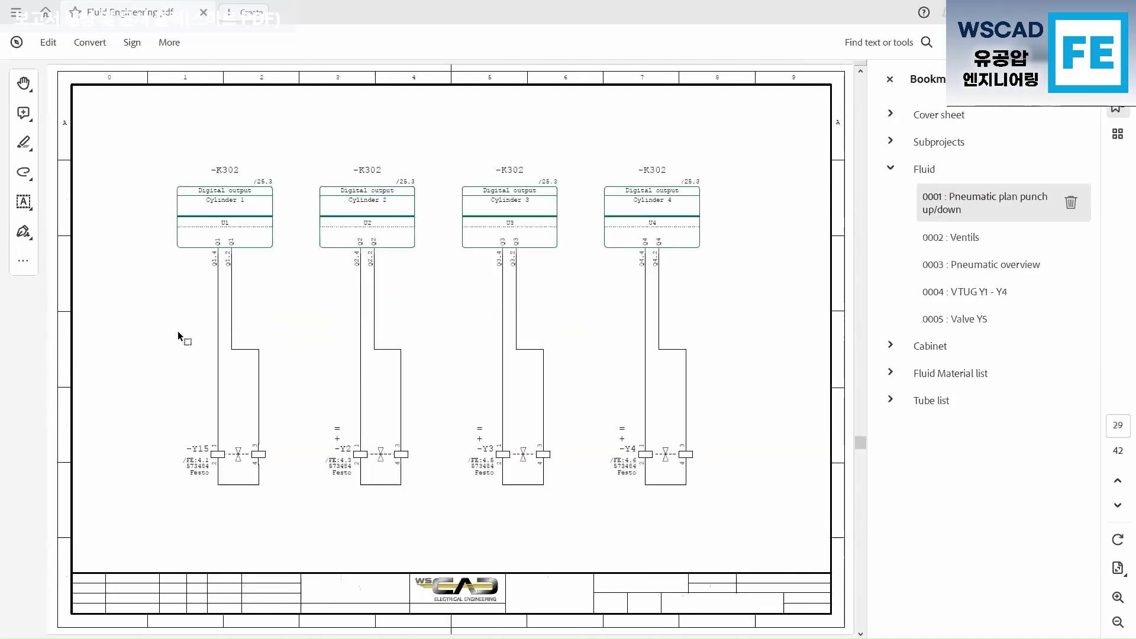
{"action": "left_click", "coordinate": [194, 454]}
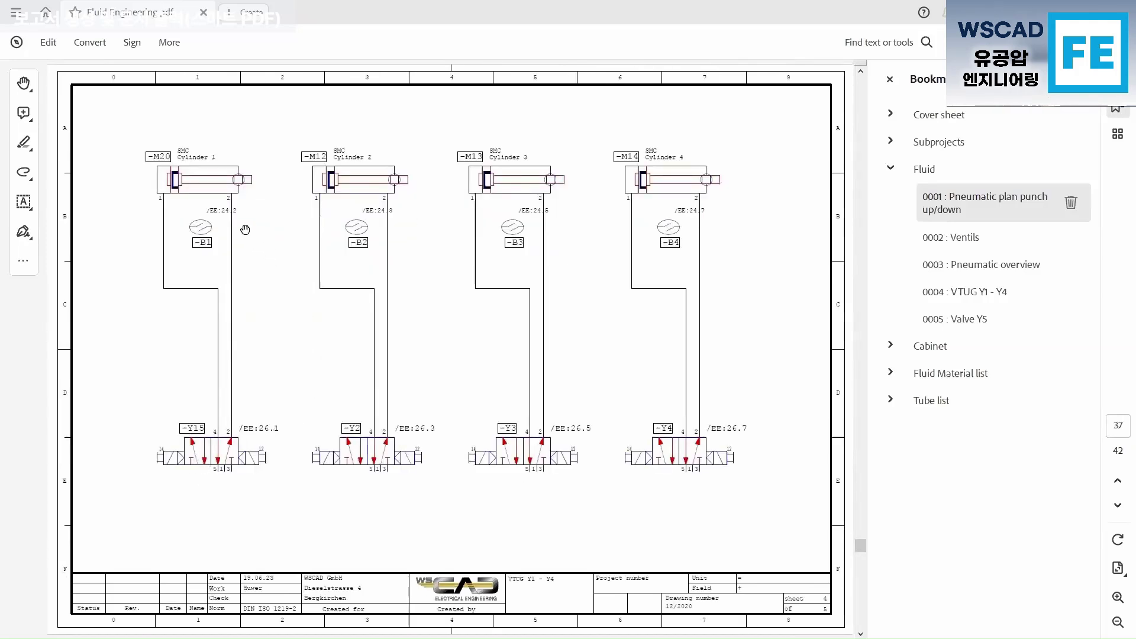
{"action": "mouse_move", "coordinate": [206, 230]}
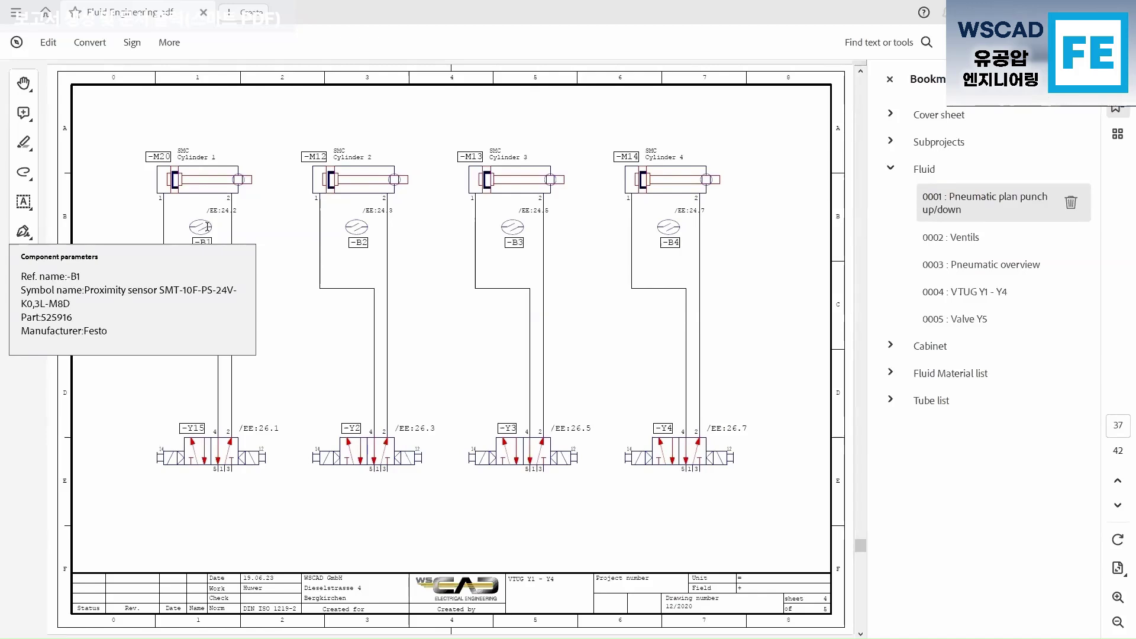
Review the Valve Y5 page and both pages of the Fluid Material list in the exported PDF
{"action": "scroll", "coordinate": [282, 285], "scroll_direction": "down", "scroll_amount": 2}
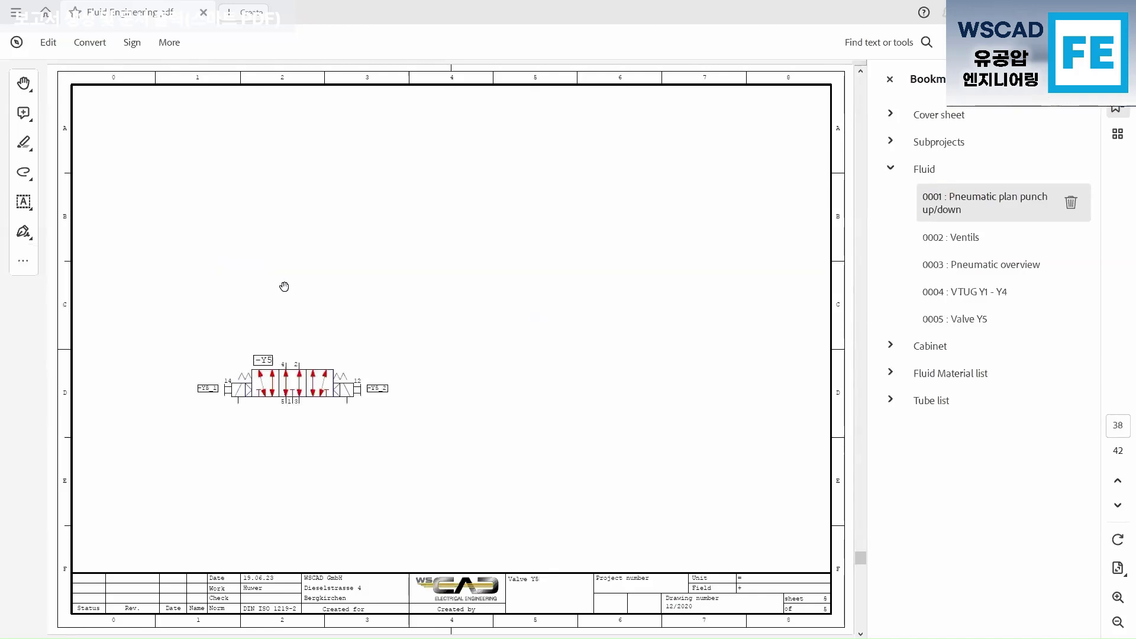
{"action": "scroll", "coordinate": [284, 286], "scroll_direction": "down", "scroll_amount": 3}
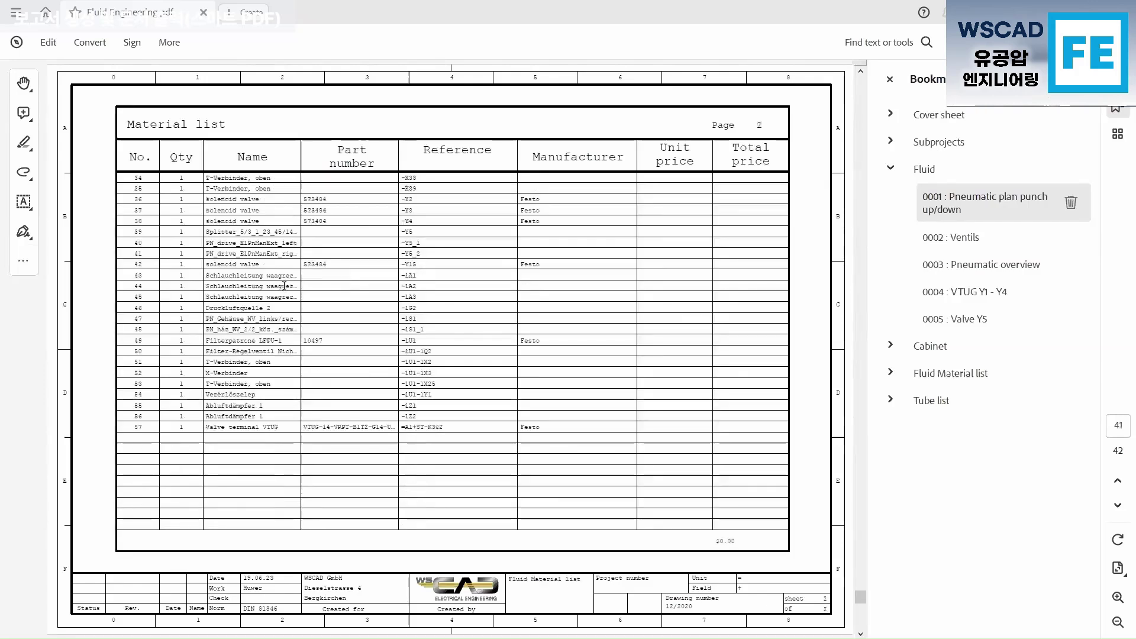
{"action": "scroll", "coordinate": [285, 289], "scroll_direction": "up", "scroll_amount": 2}
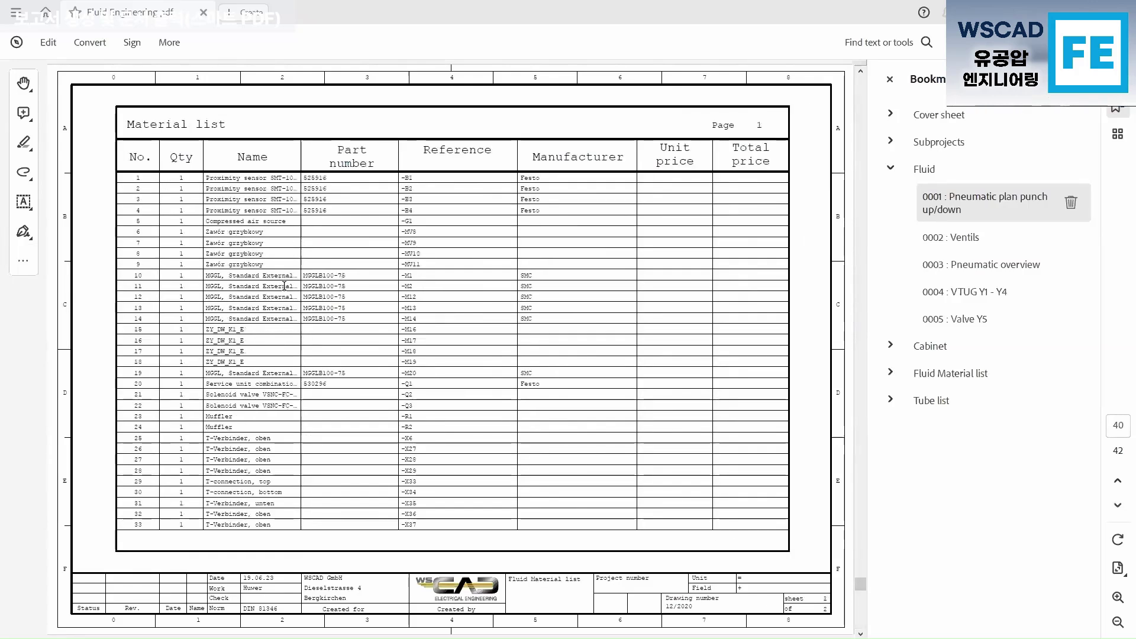